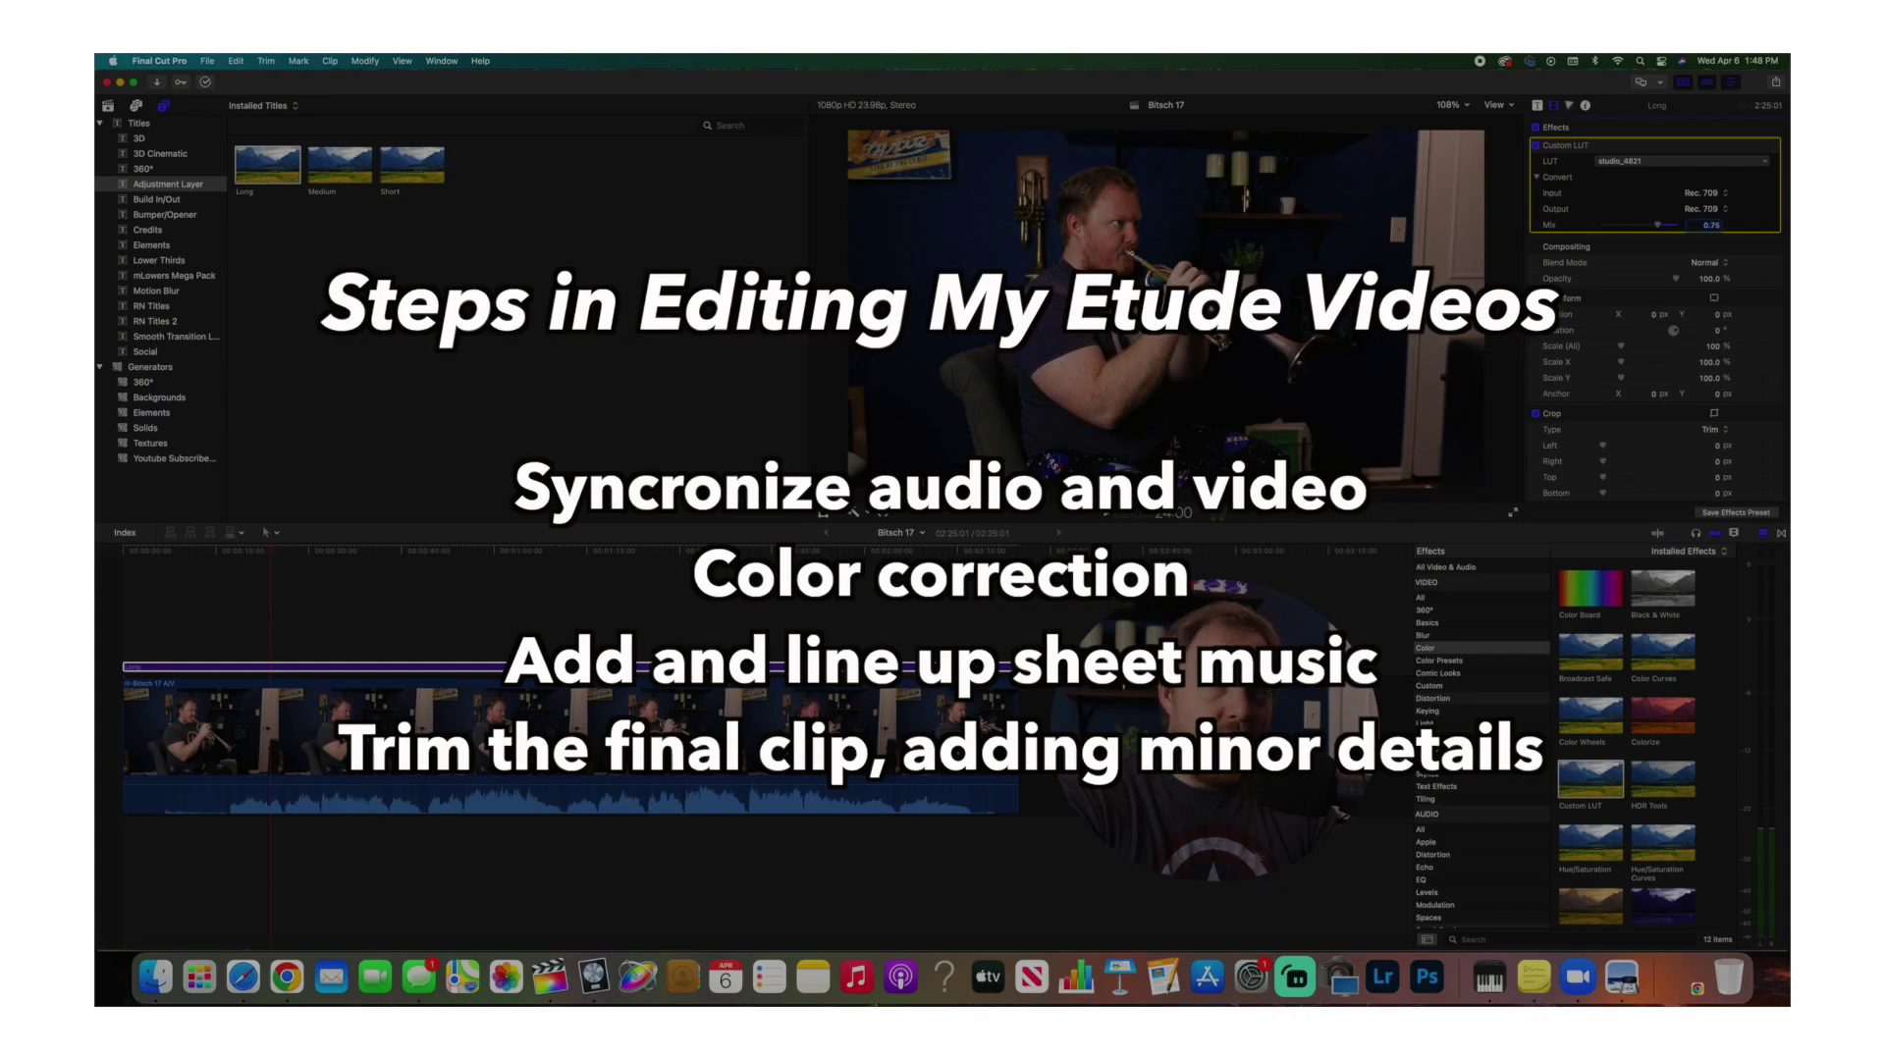
- Show the Color Wheels 1 controls for the adjustment layer and scroll through them
double_click(1590, 714)
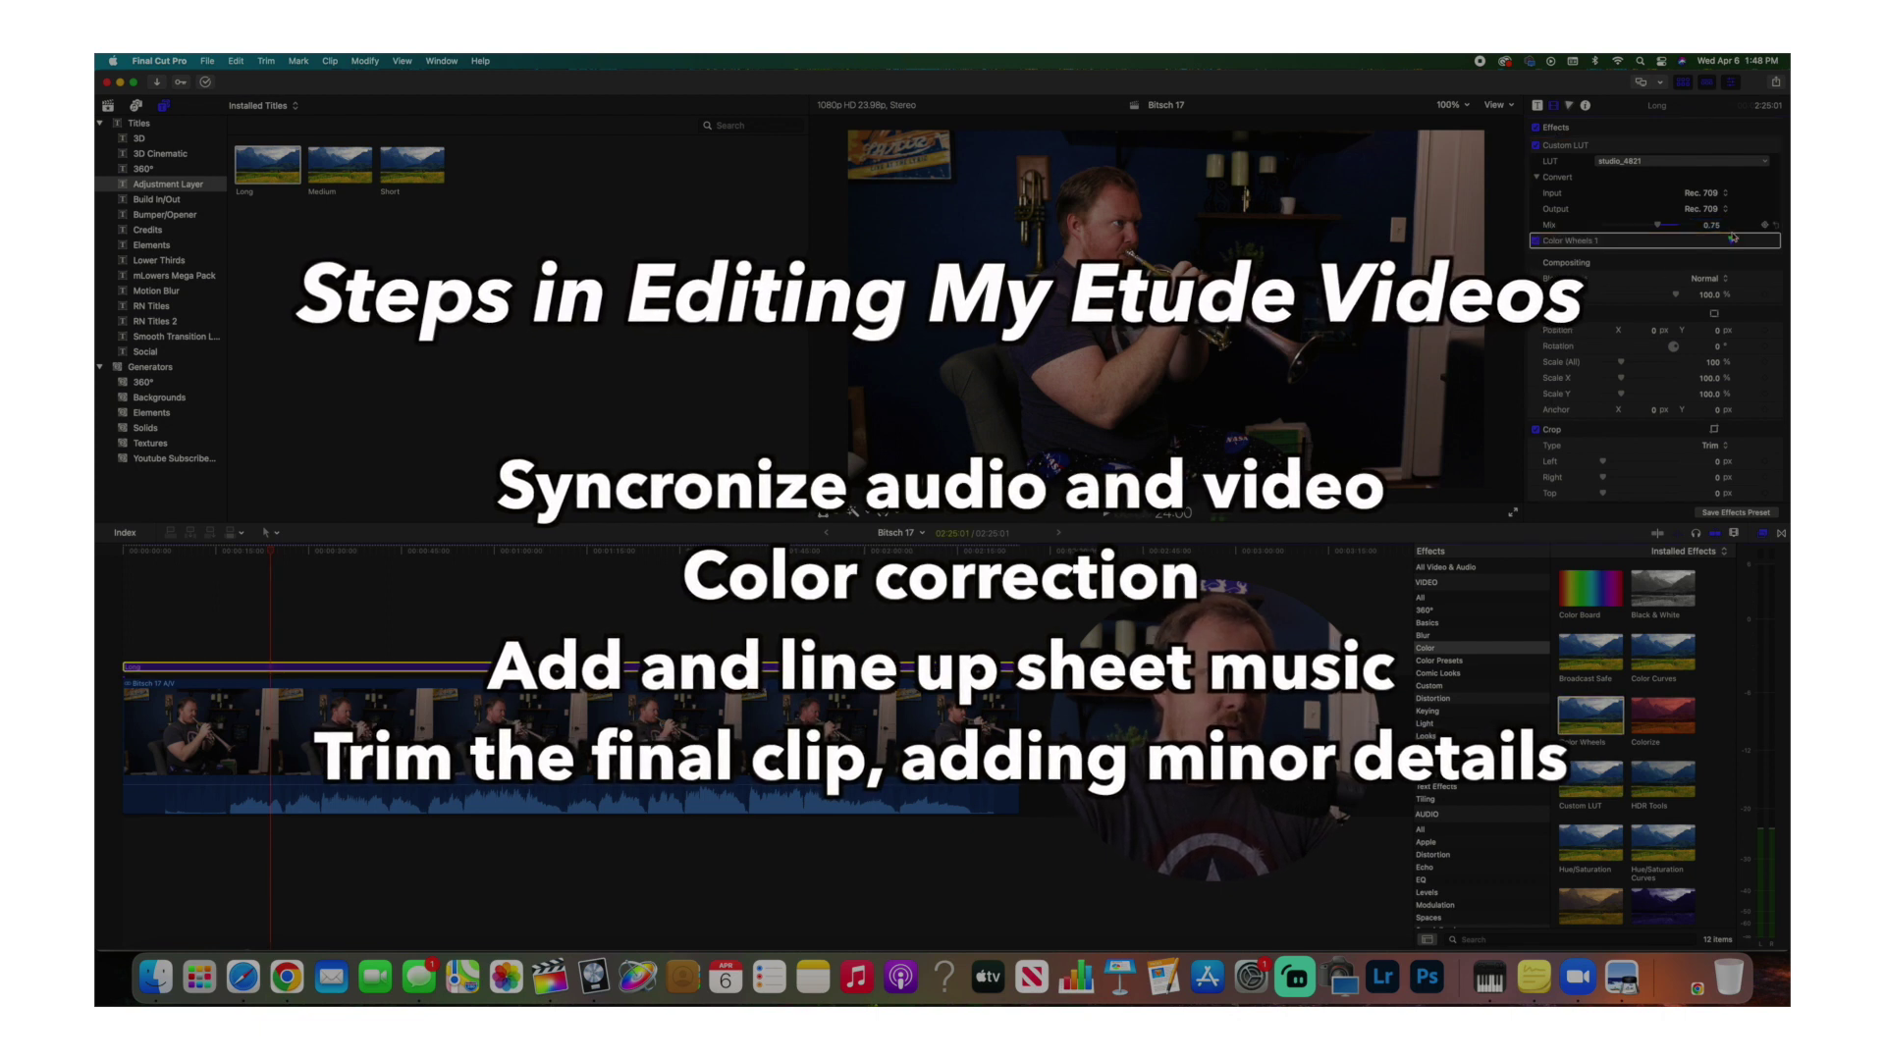
scroll(1747, 275, "down", 3)
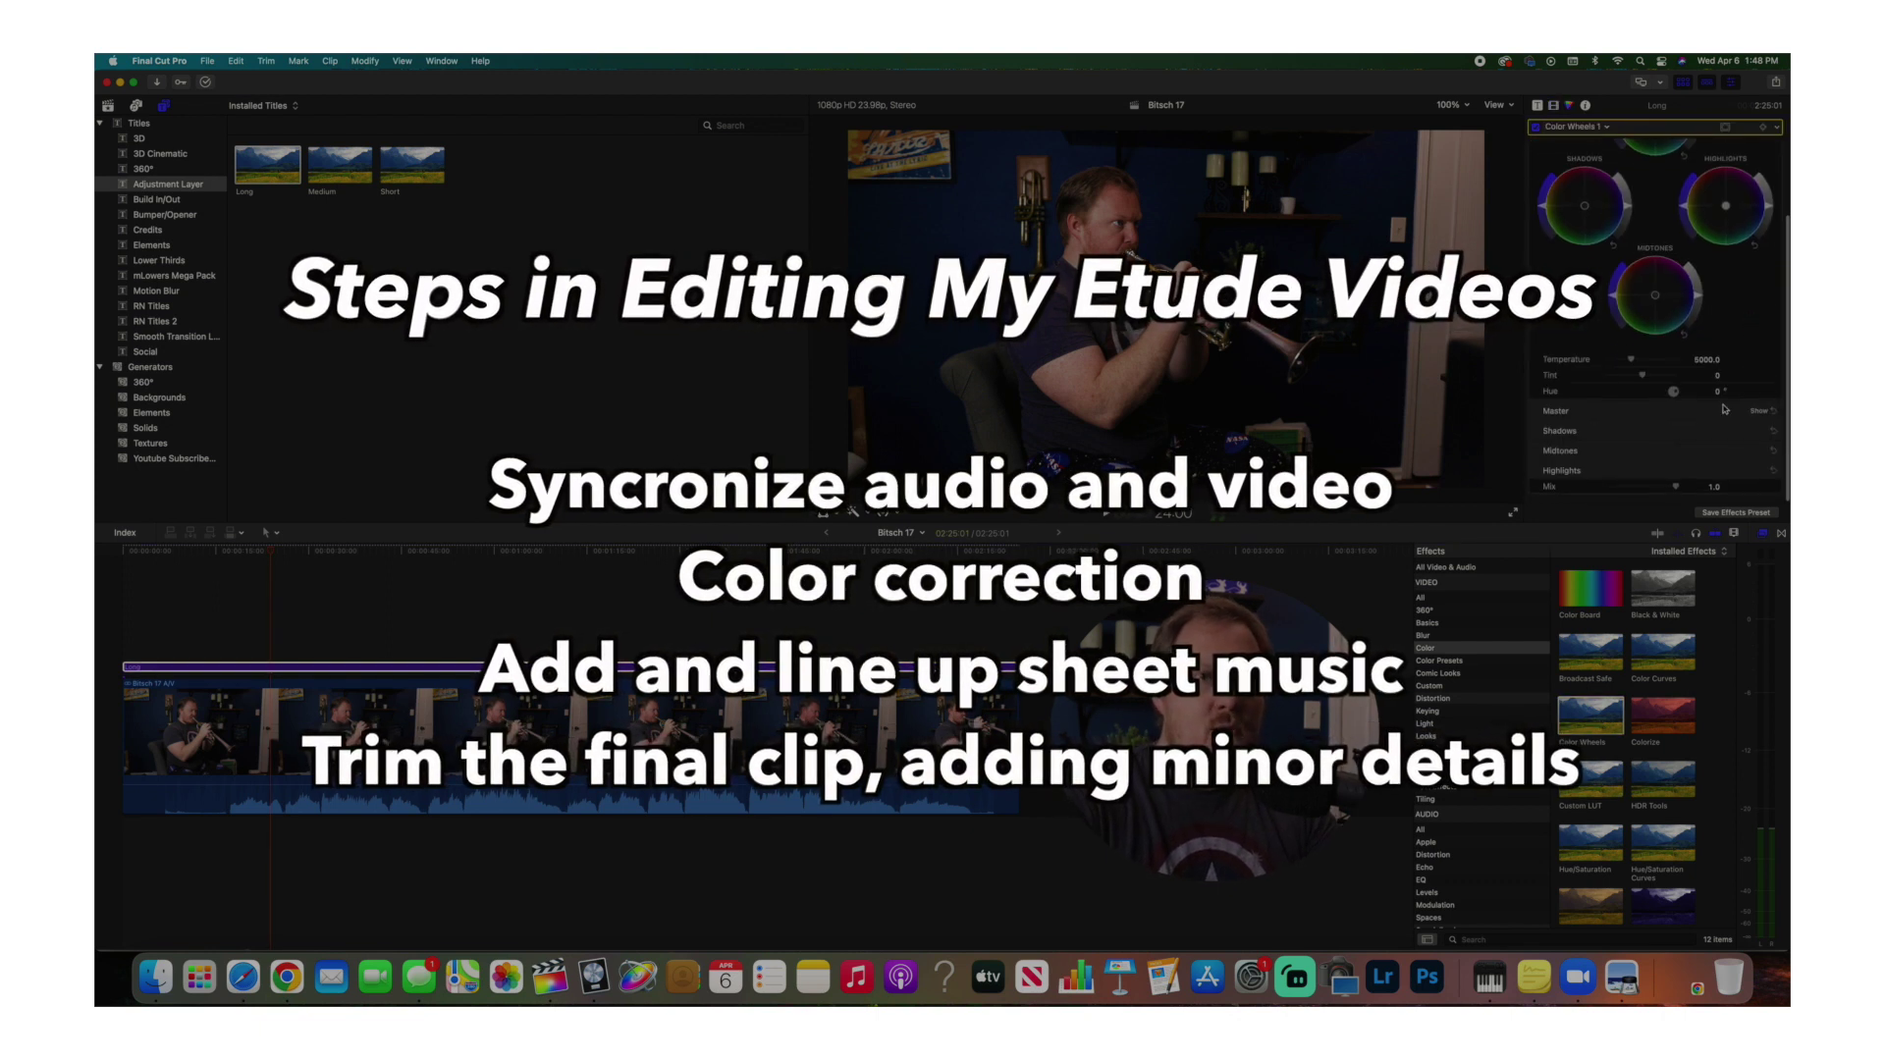
scroll(1757, 414, "down", 2)
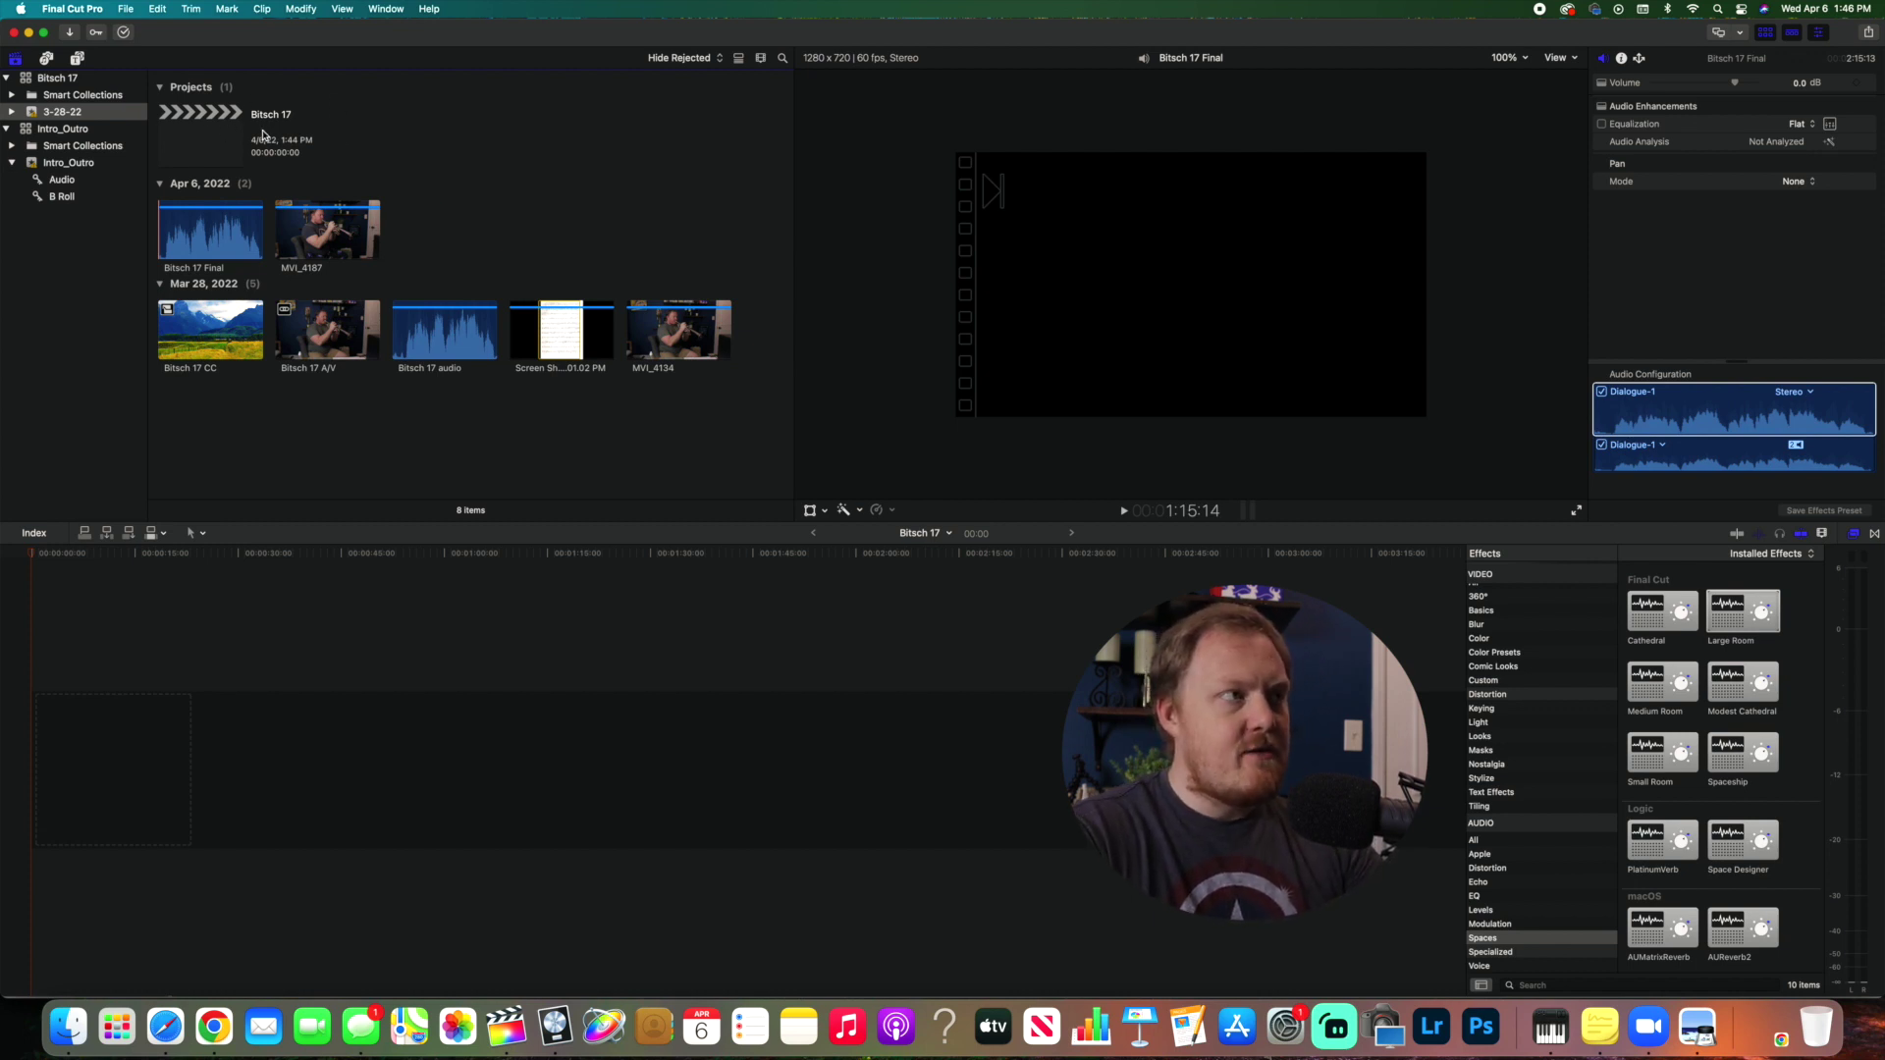
- Synchronize the Bitsch 17 Final audio with MVI_4187 into a clip named Bitsch 17 A/V
left_click(215, 239)
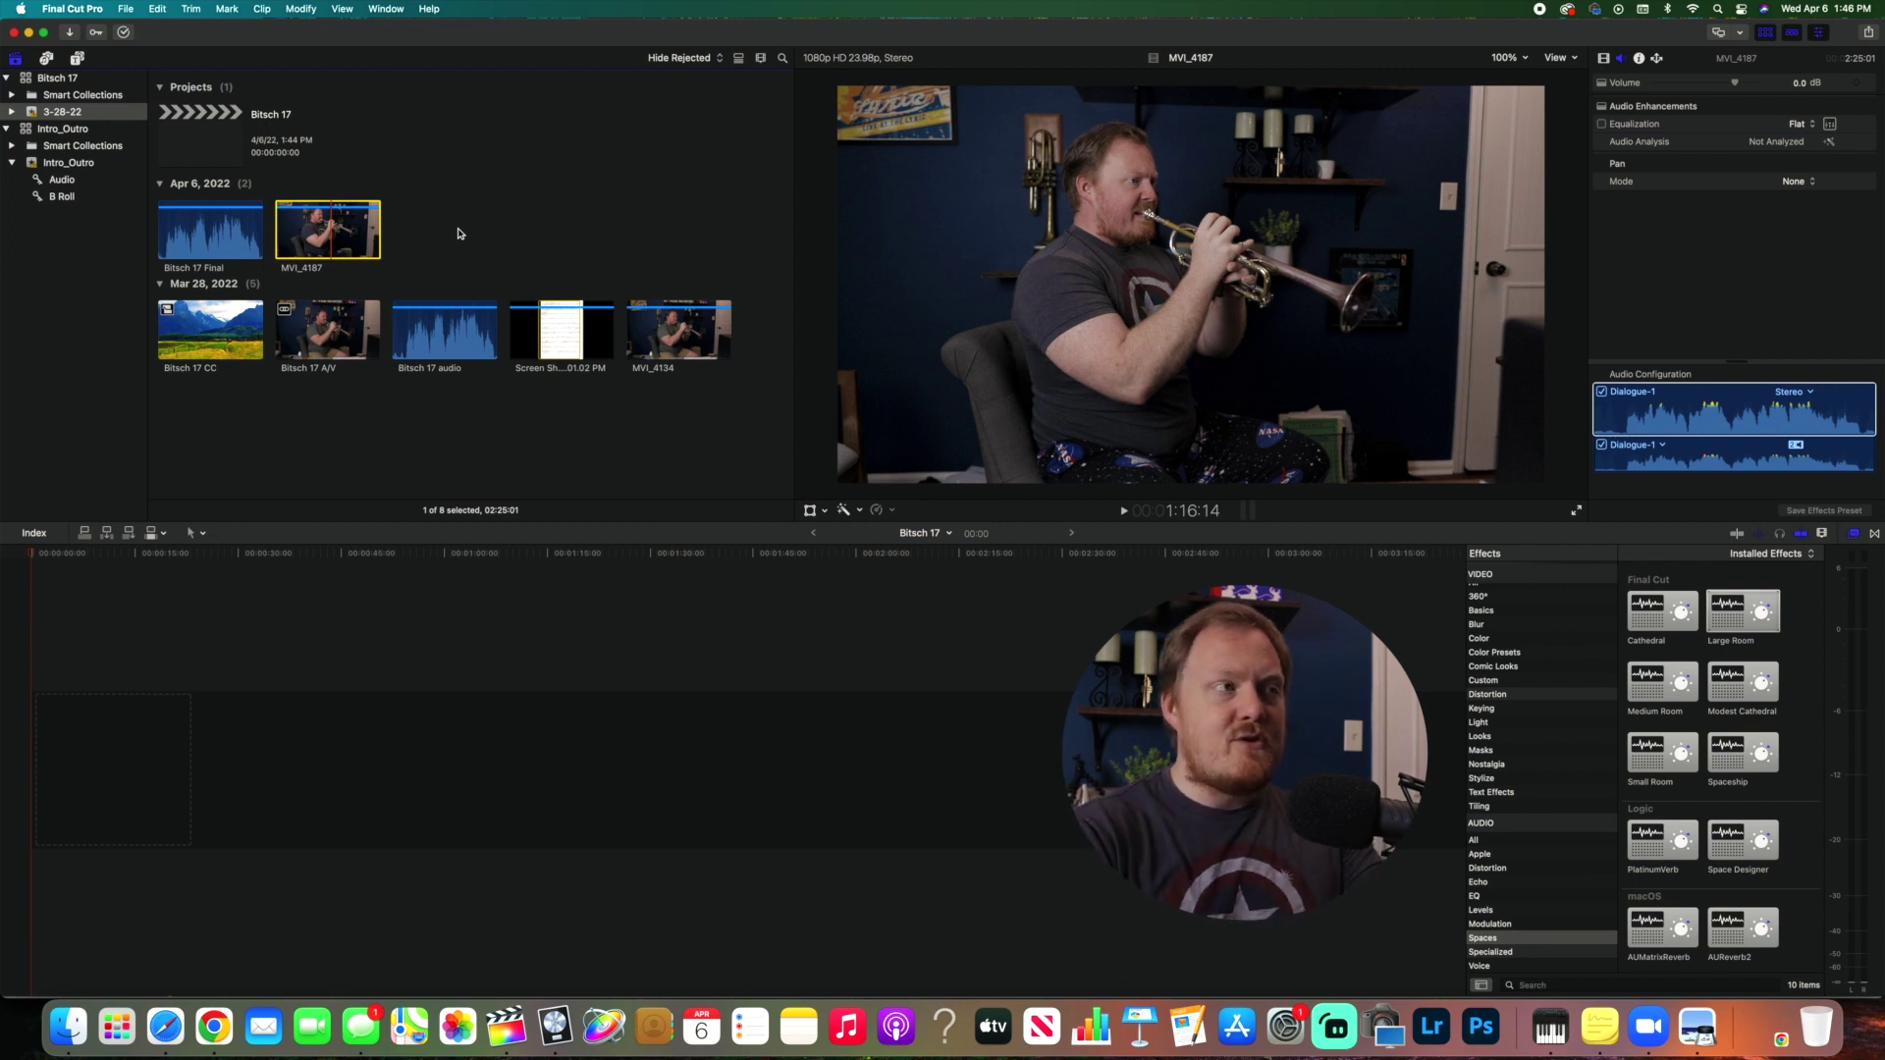
left_click_drag(457, 233, 206, 246)
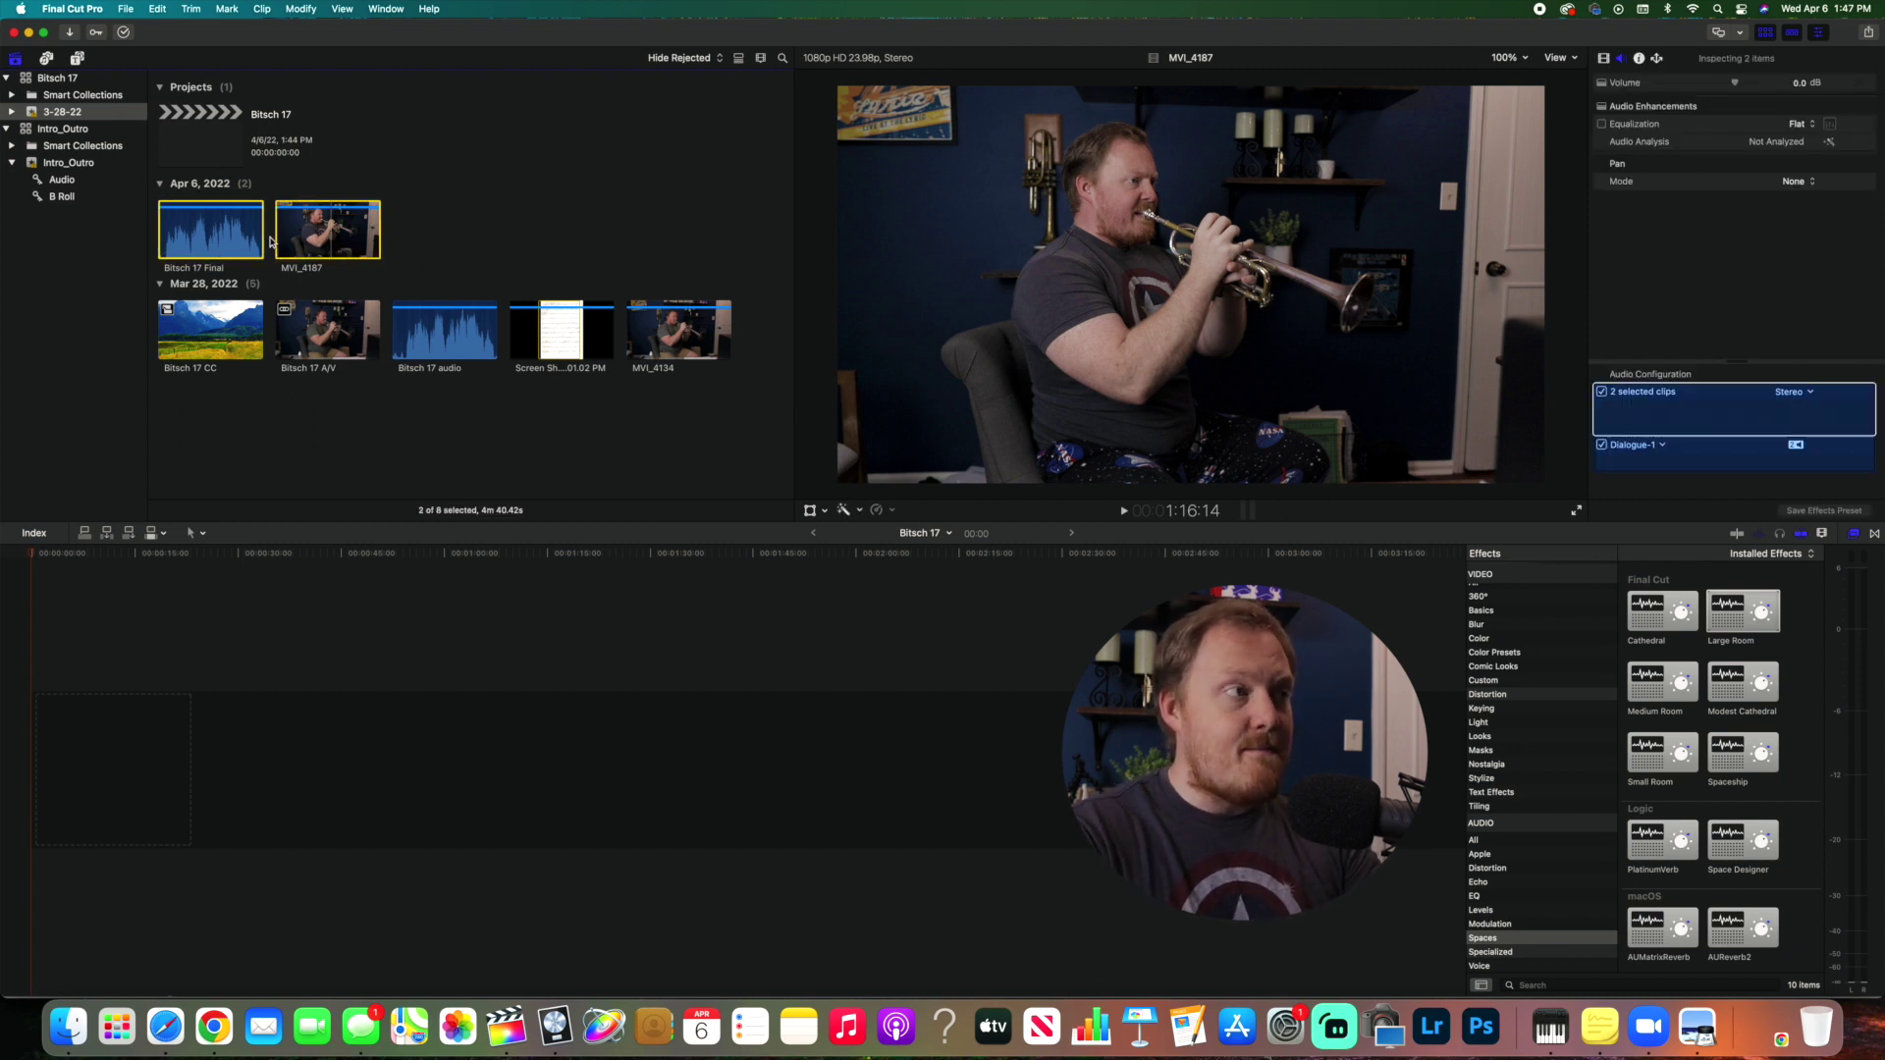
right_click(220, 224)
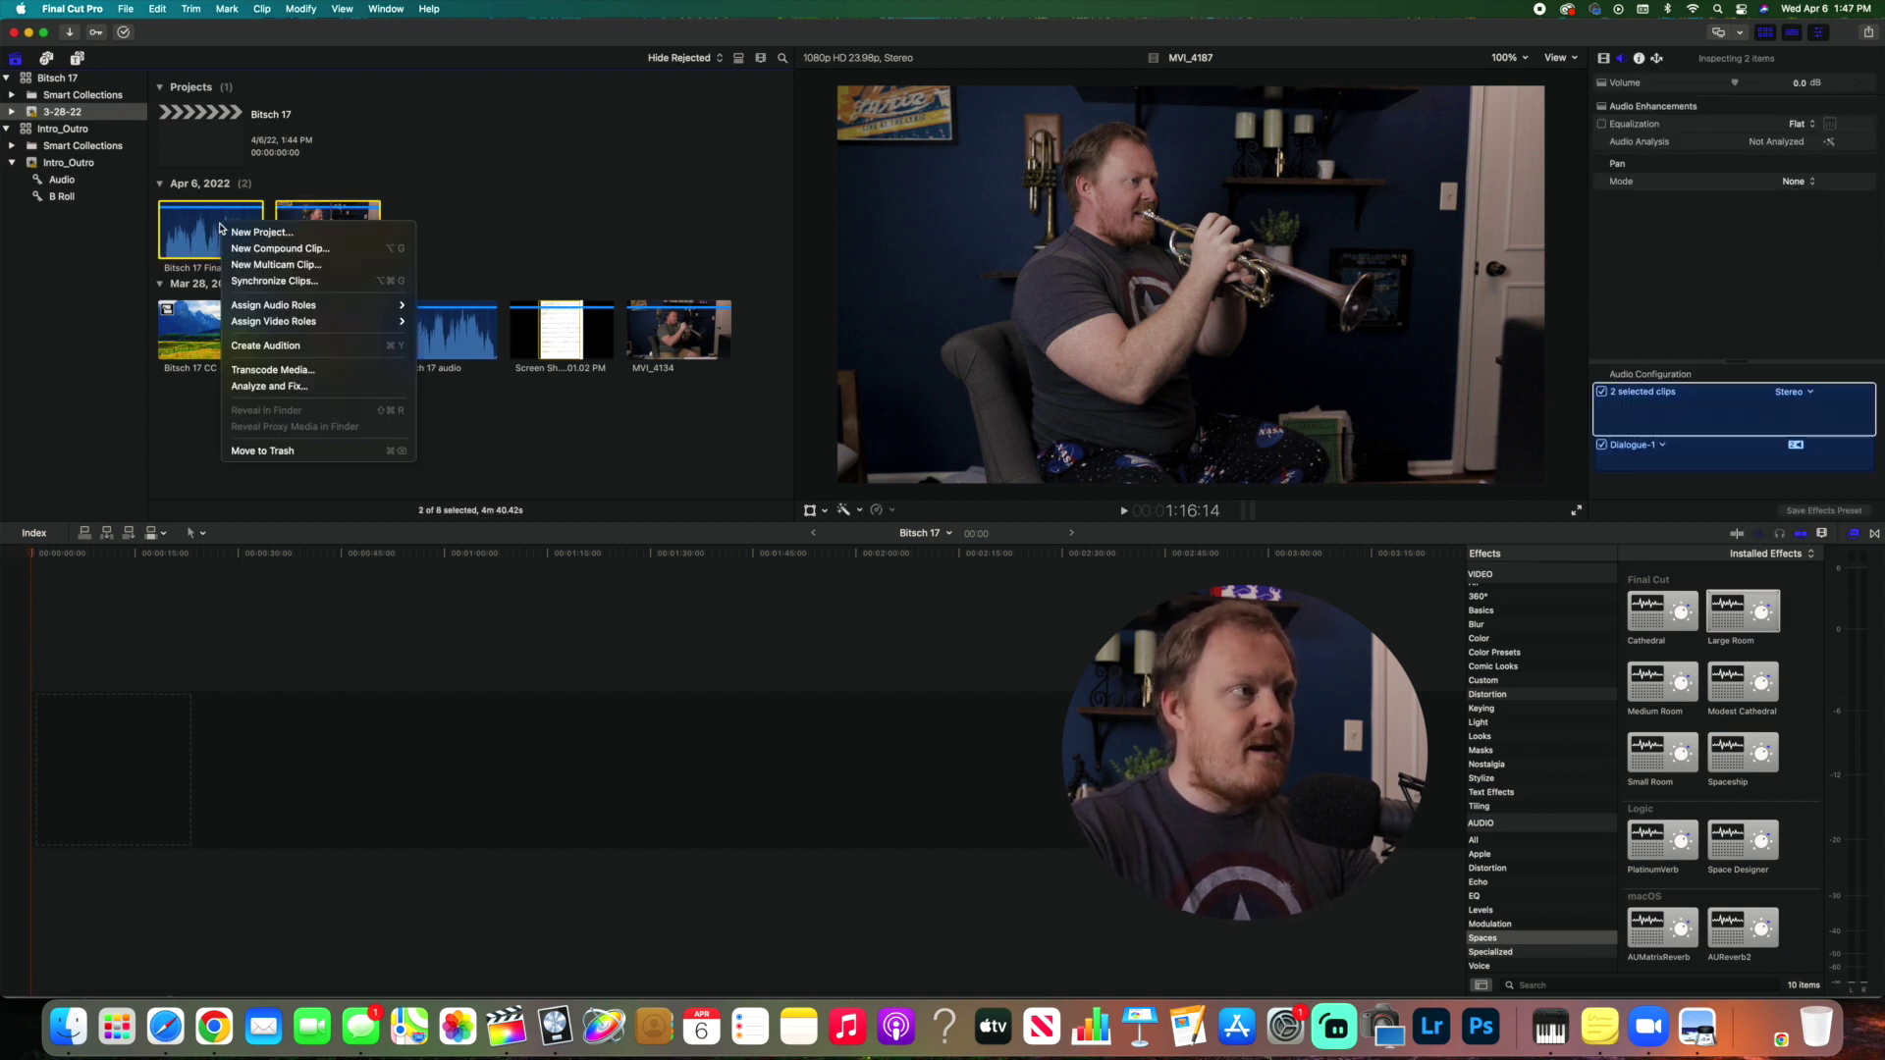
left_click(310, 287)
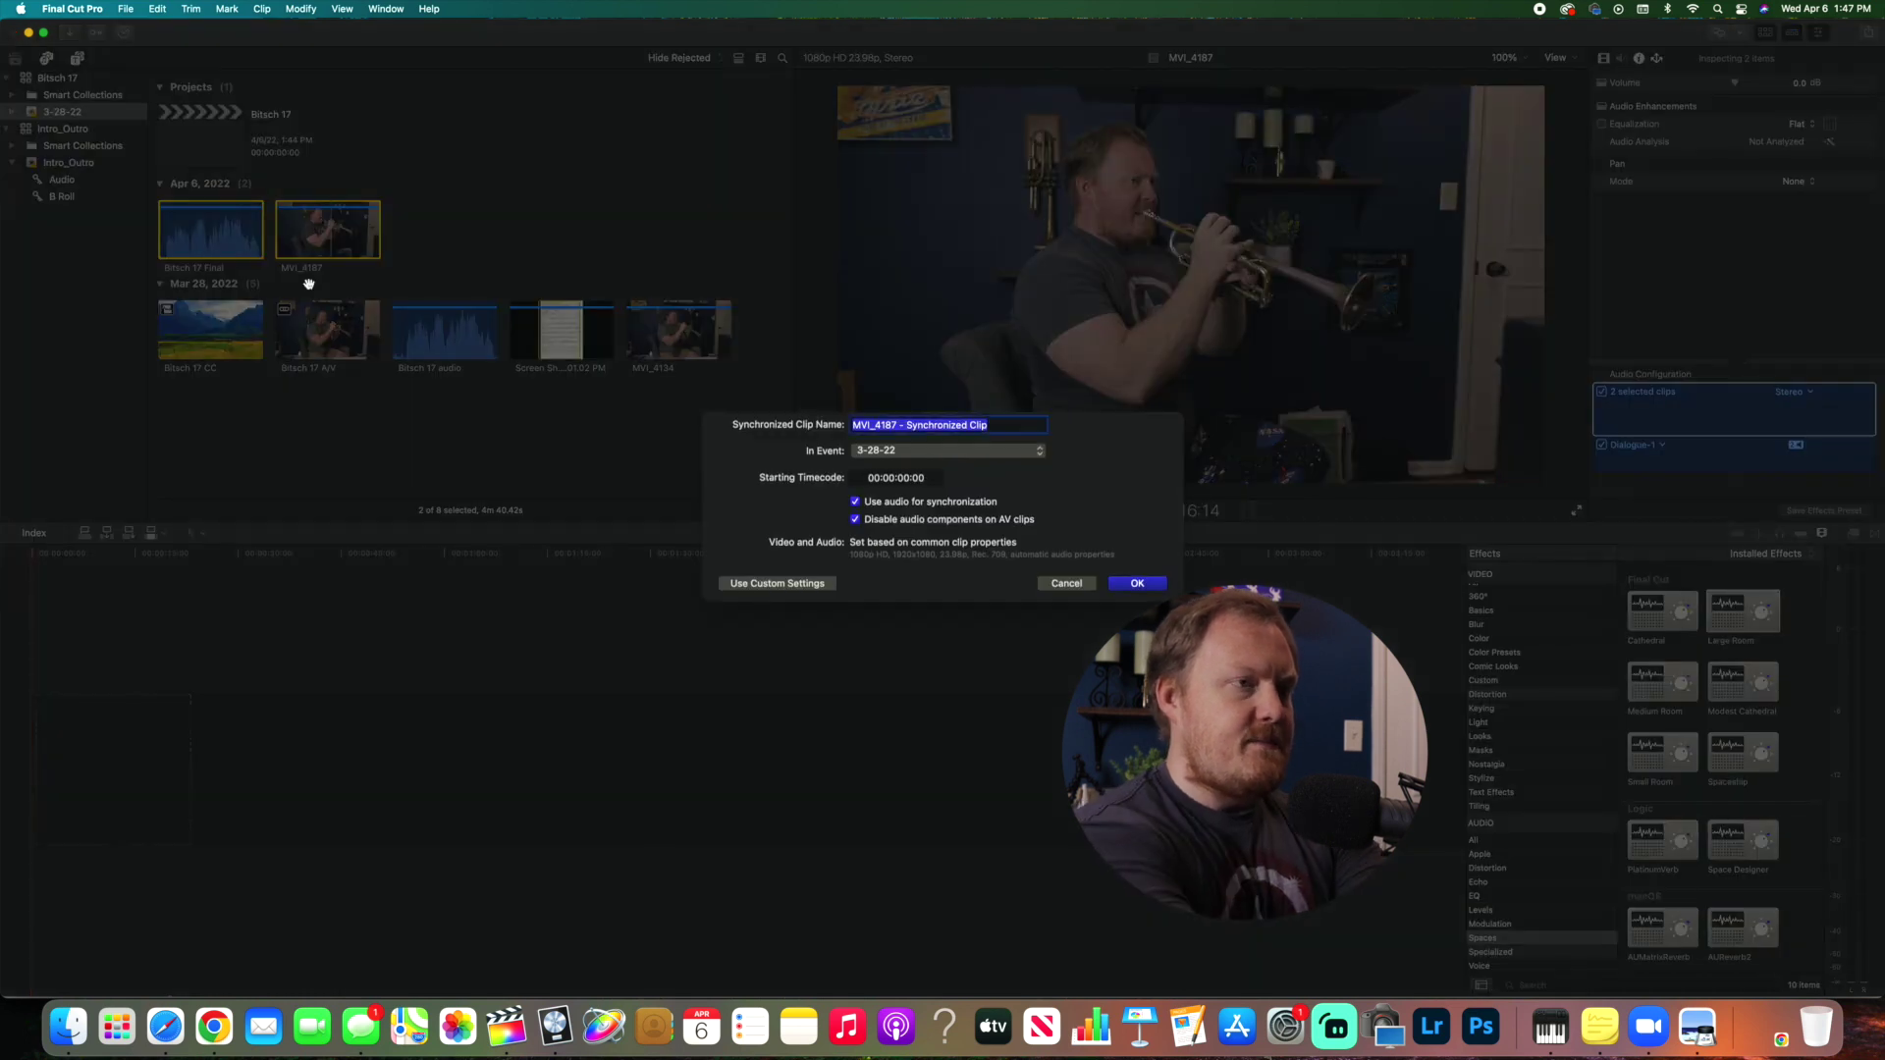
type("Bitsch 17 A/V")
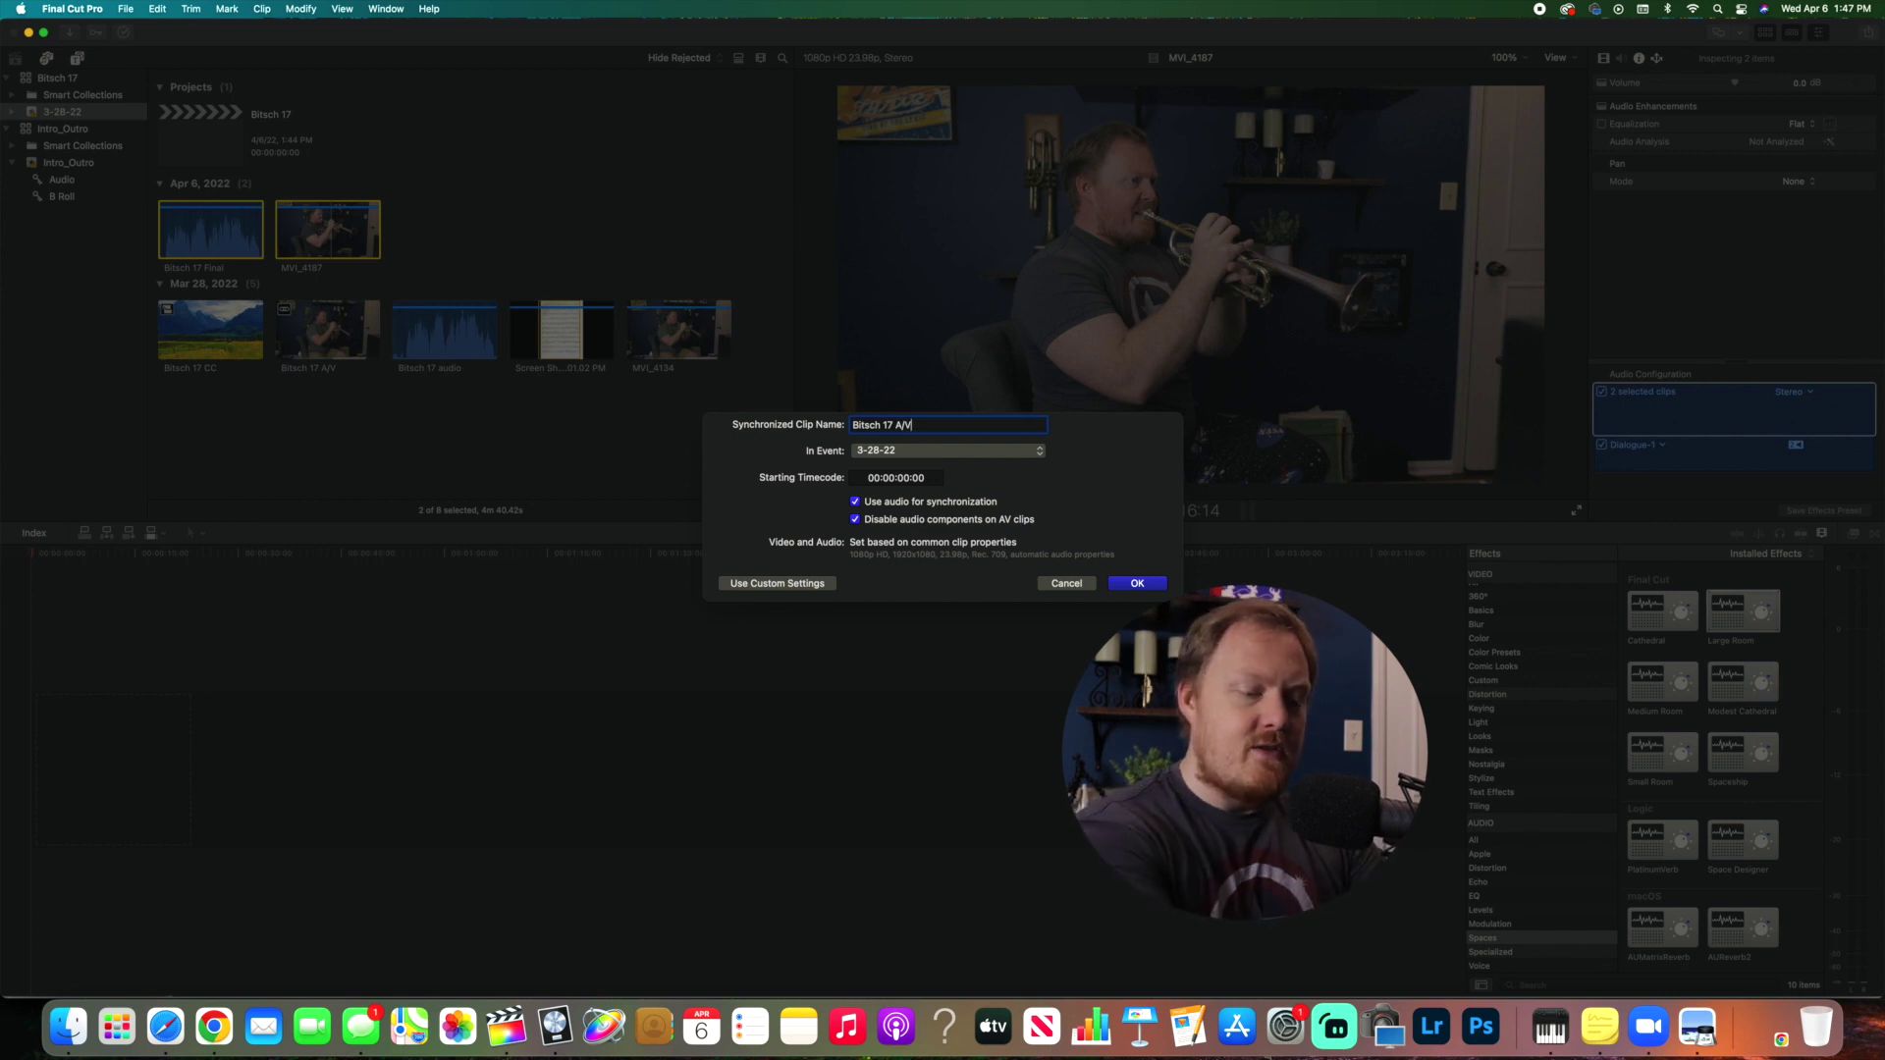
key("Return")
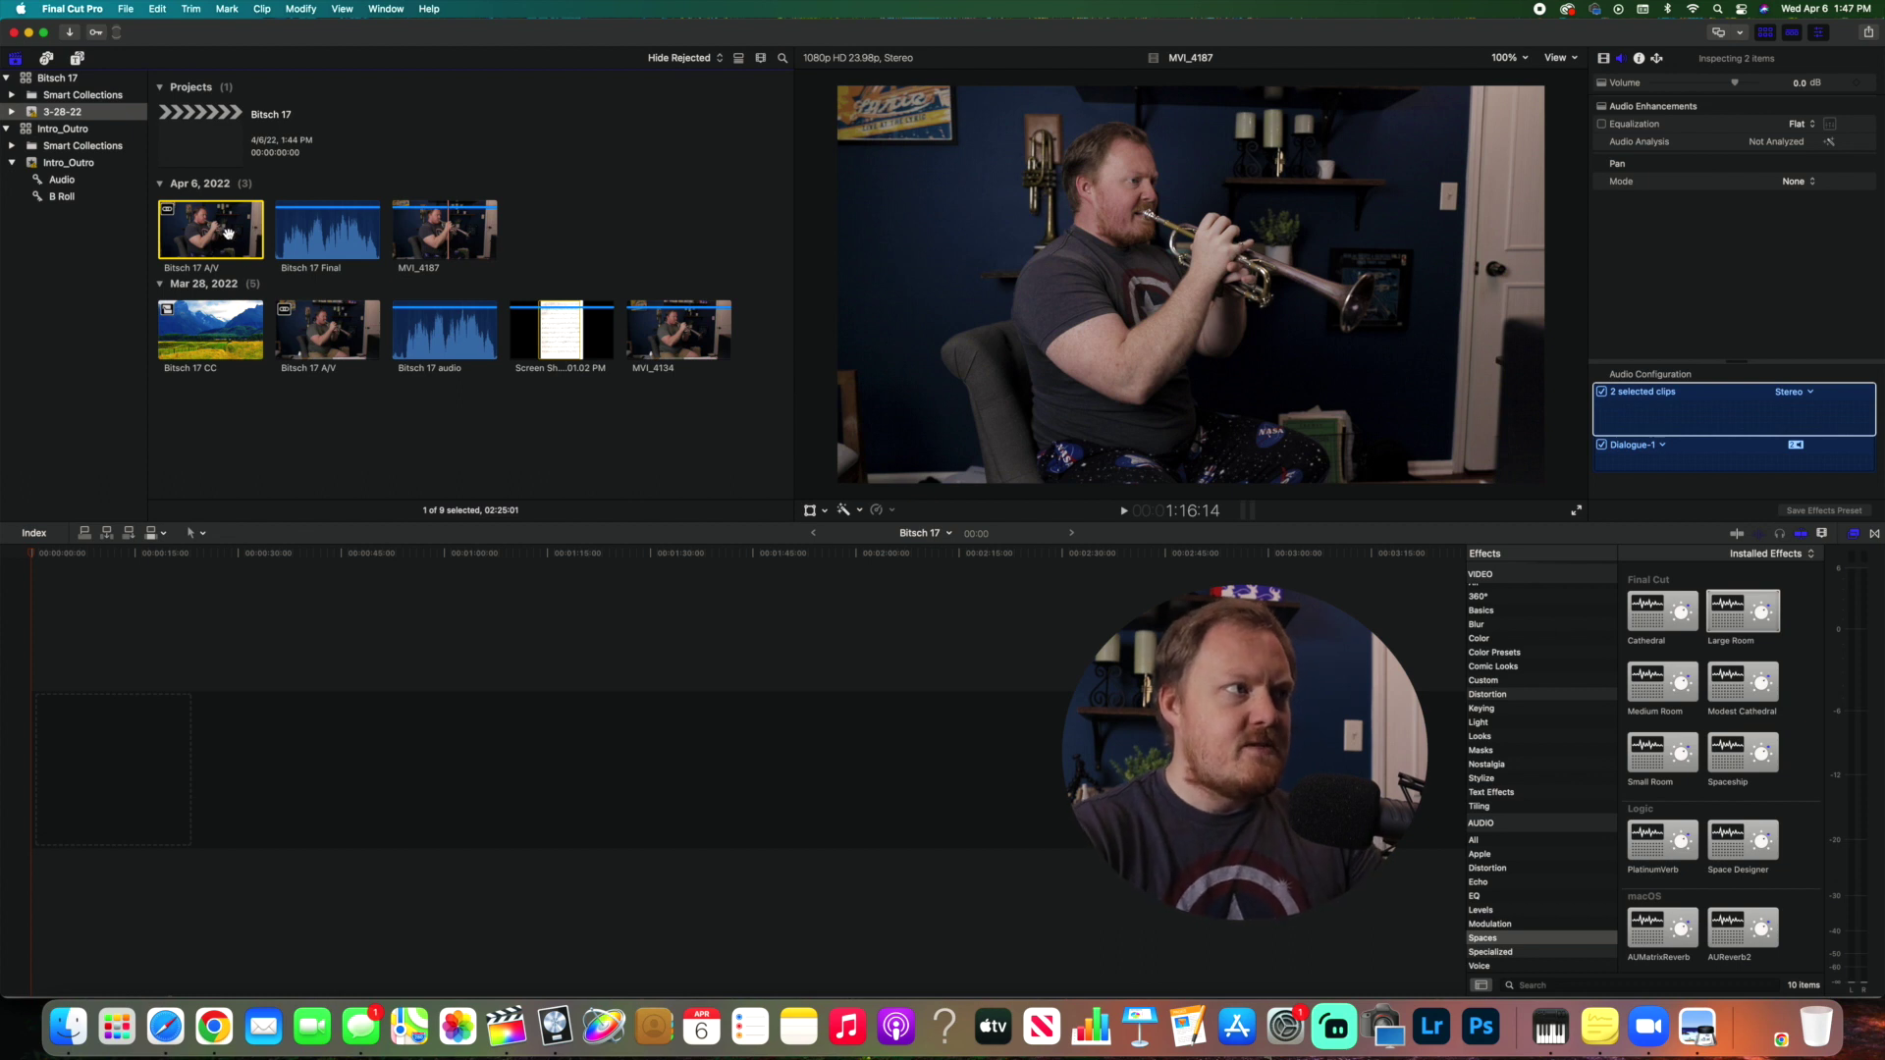
- Place Bitsch 17 A/V in the timeline and play from about 17 seconds to check sync
left_click_drag(228, 233, 174, 727)
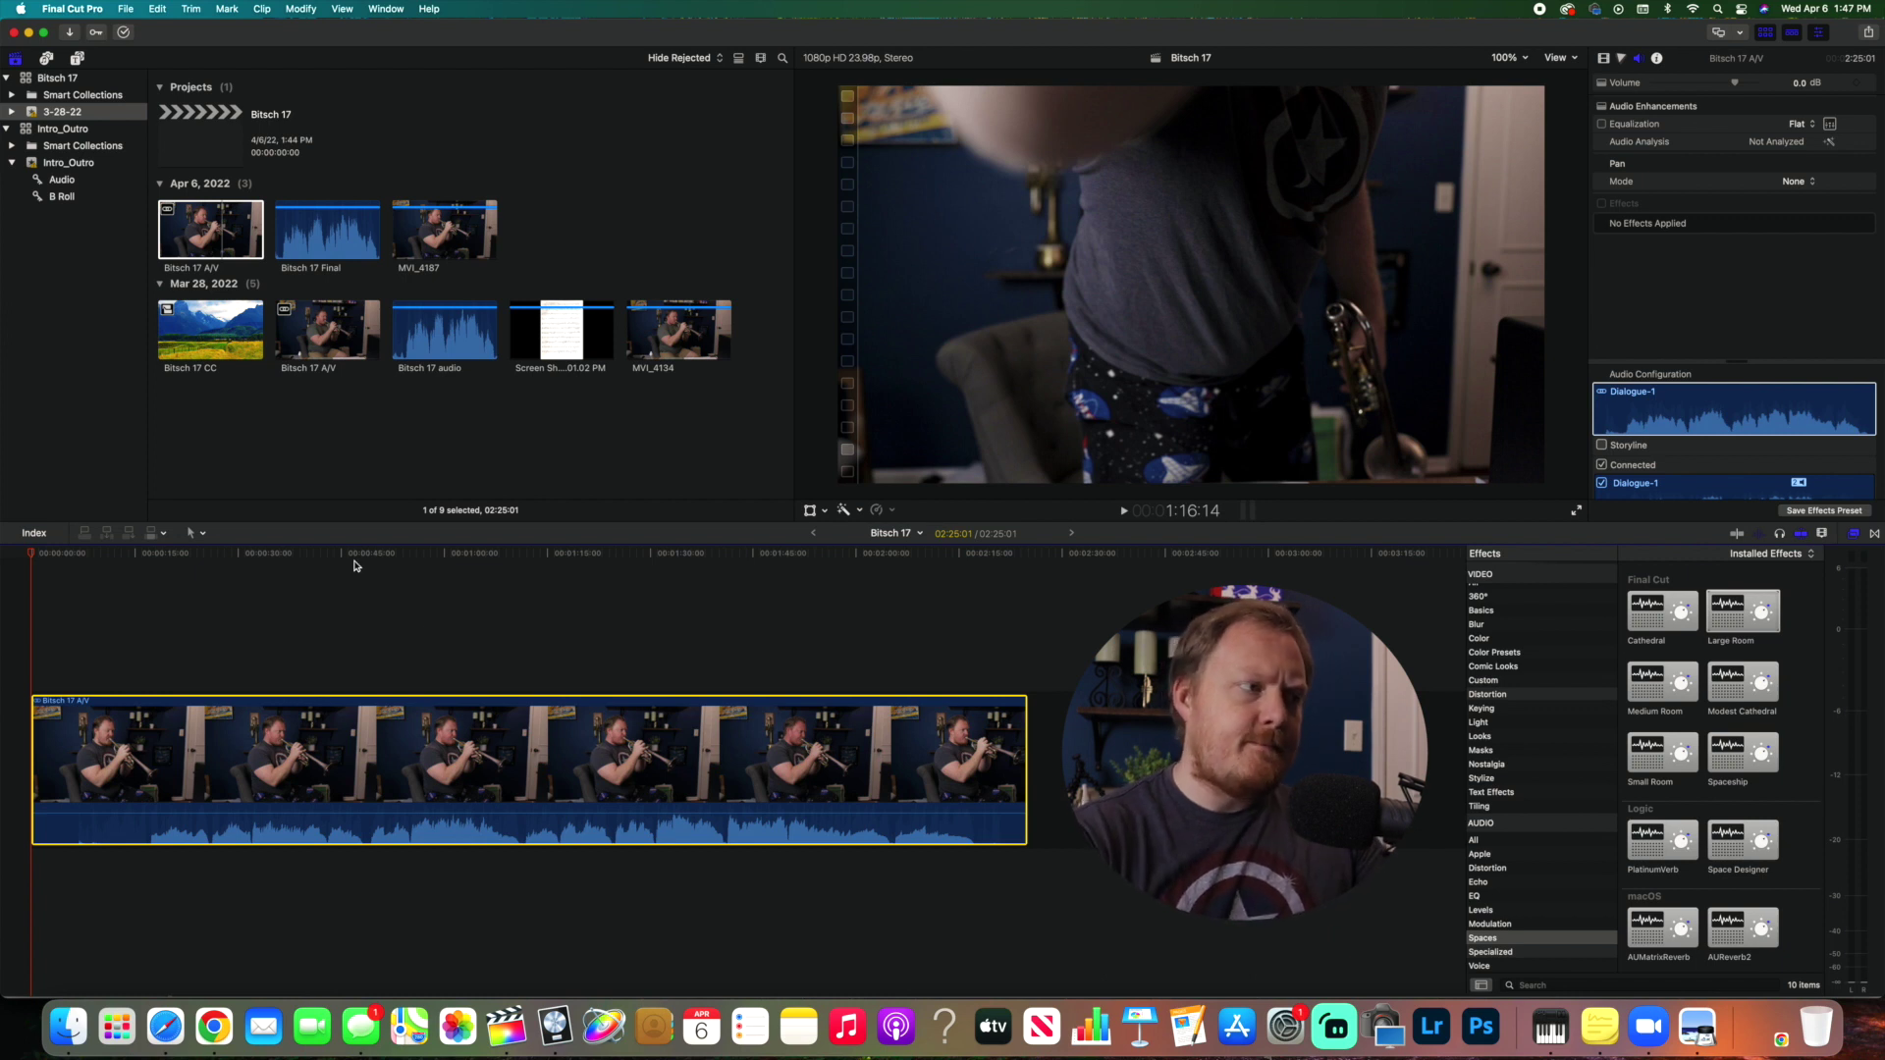
left_click(147, 553)
key("space")
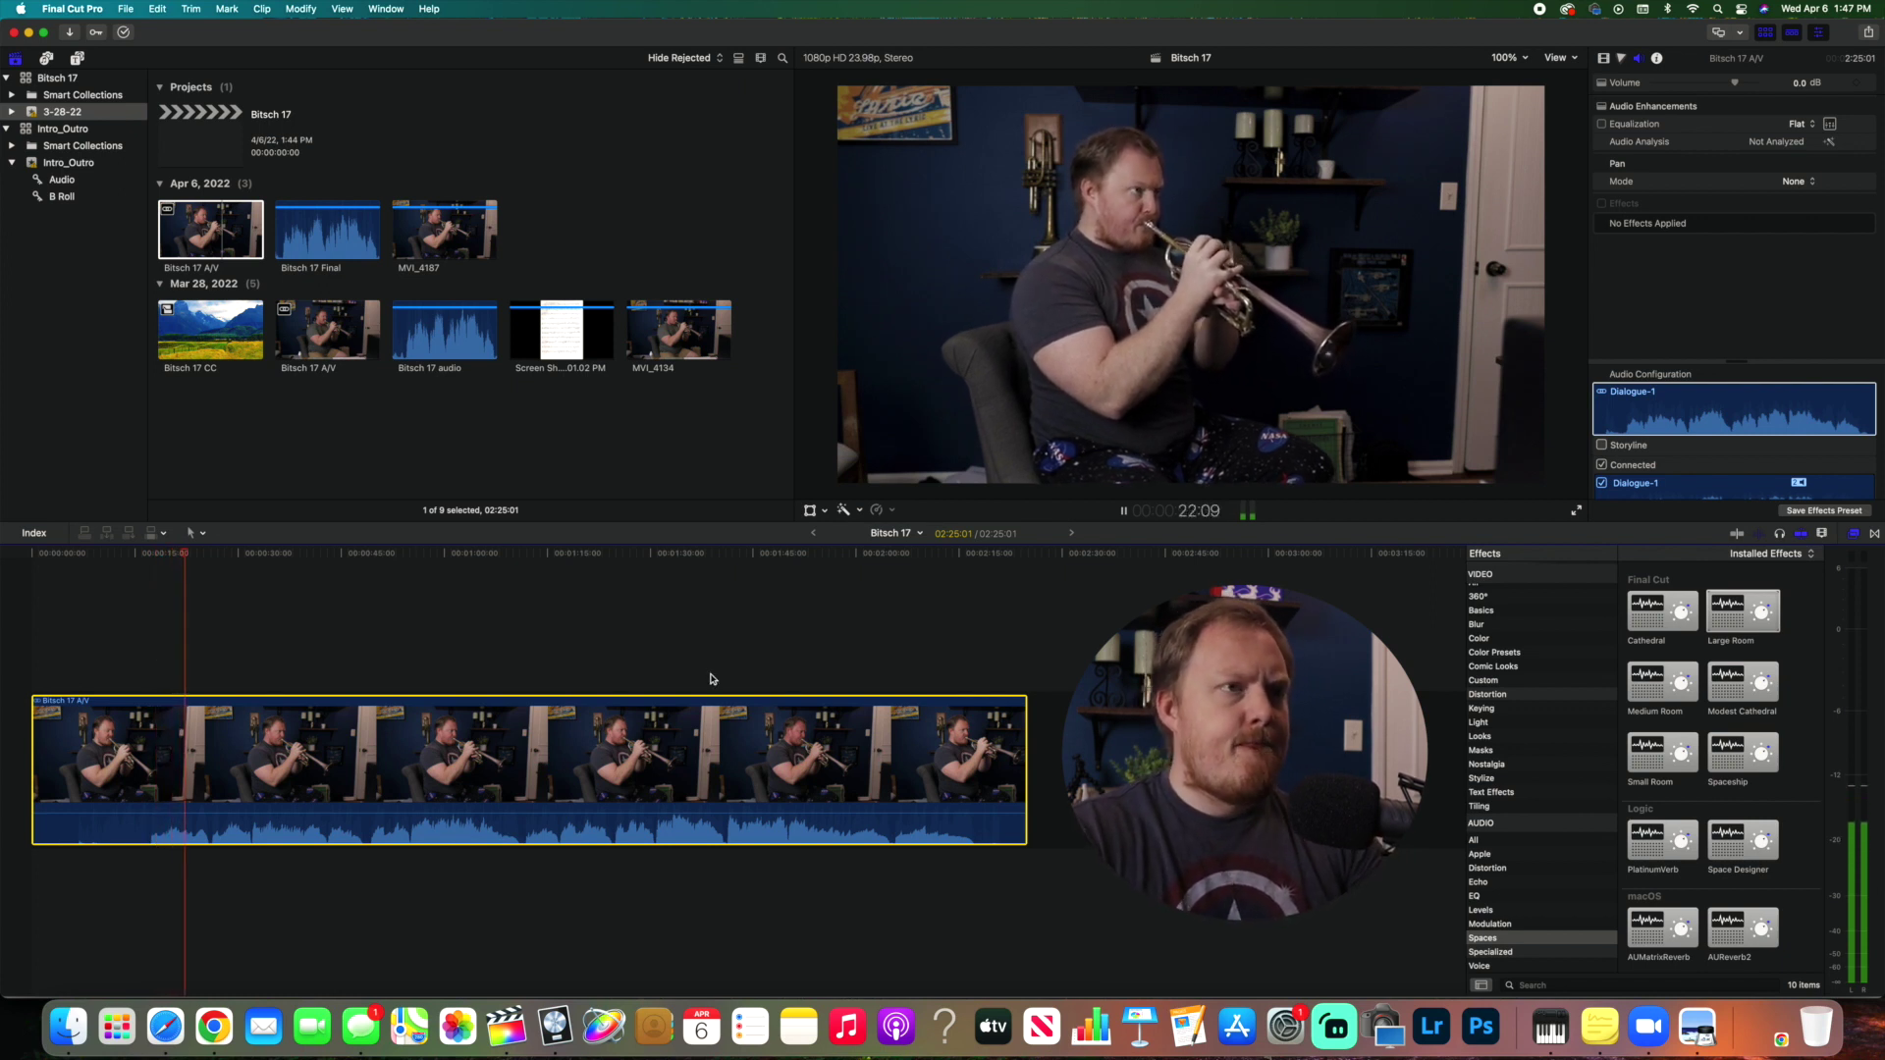
key("space")
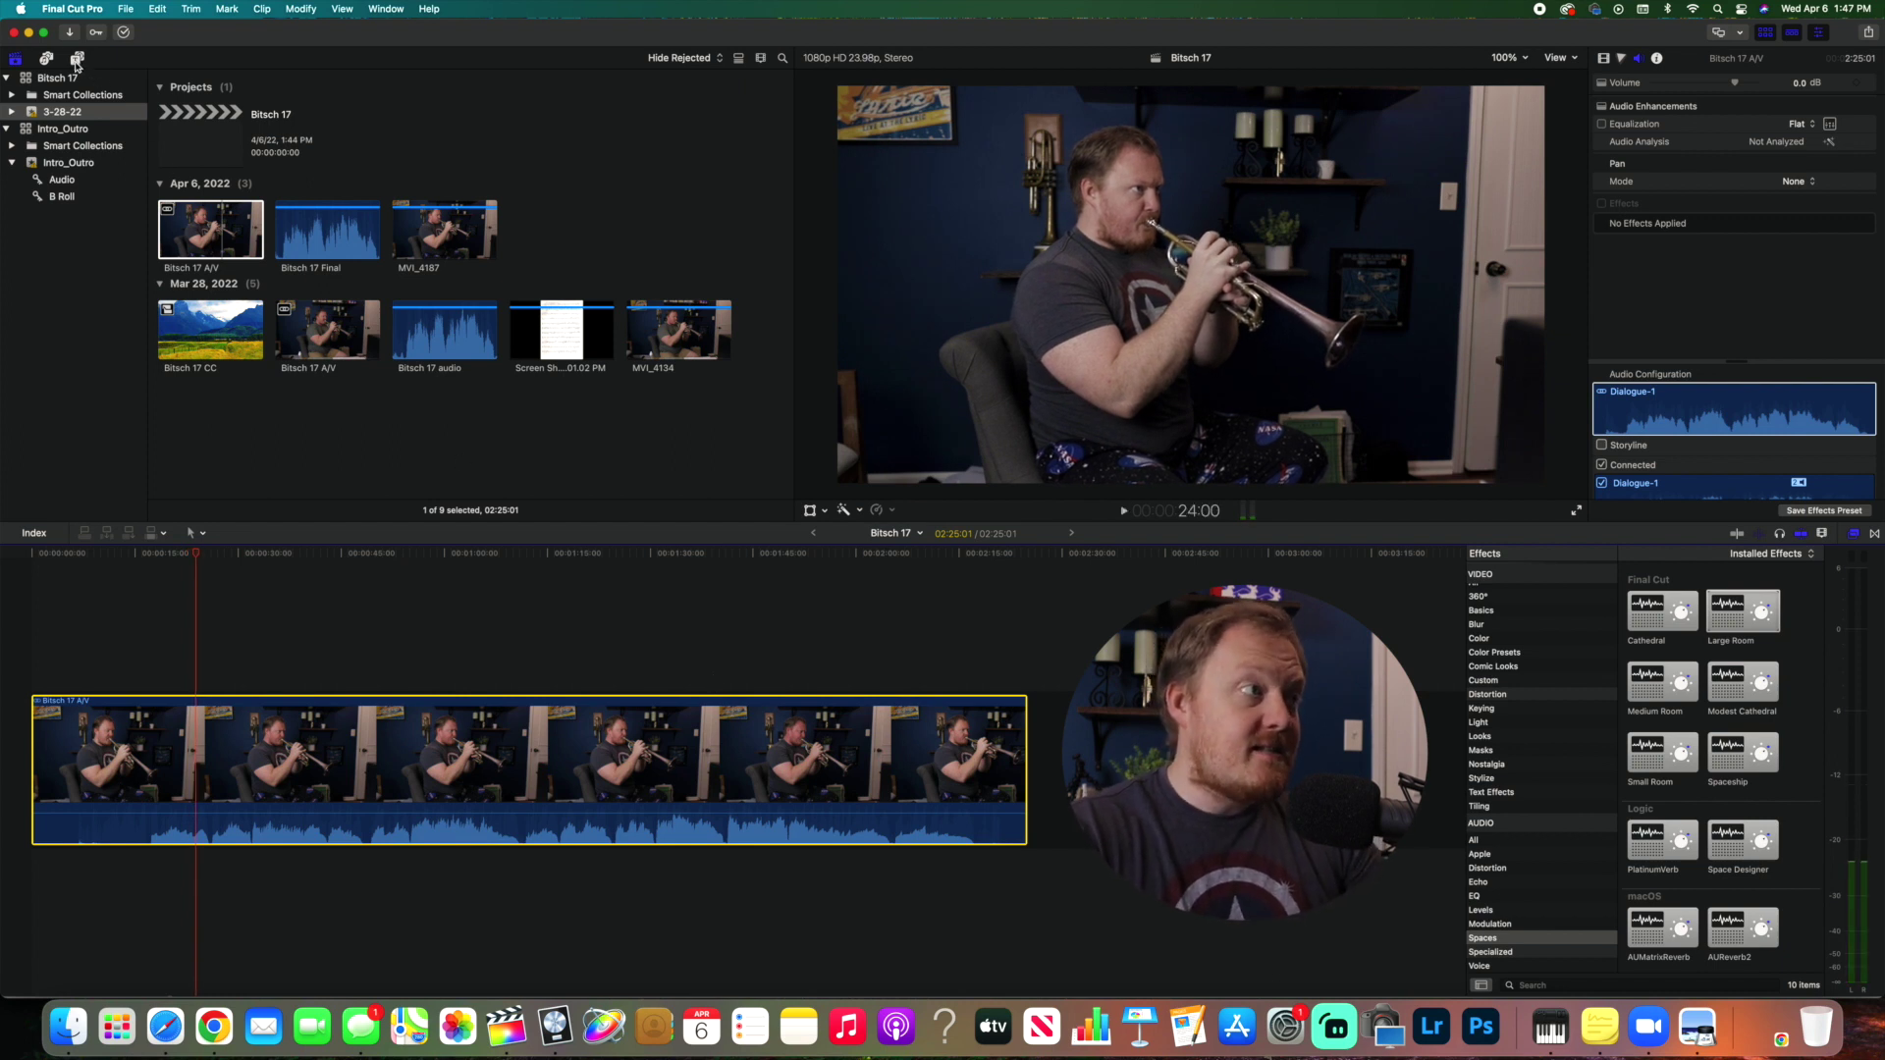
left_click(76, 59)
- Lay a Long adjustment layer over the full clip and apply the Custom LUT color effect to it
left_click(192, 123)
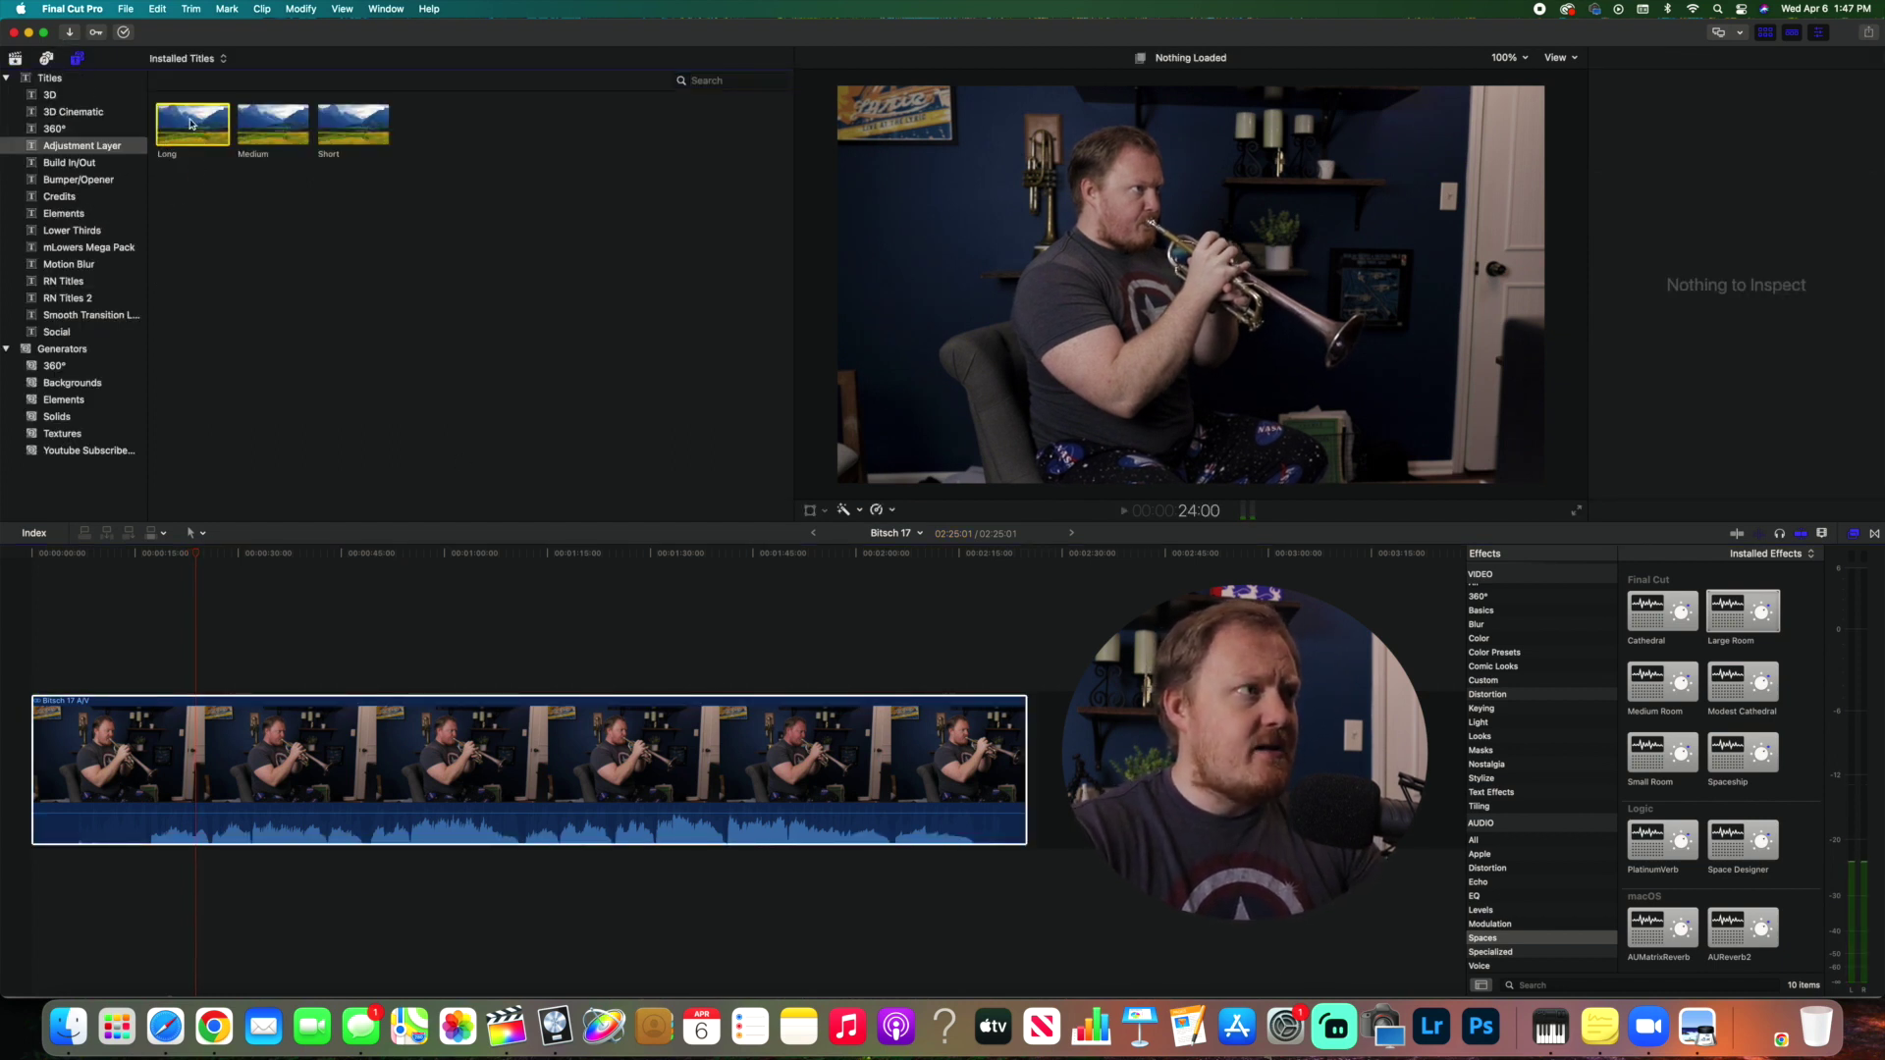
left_click_drag(192, 123, 1024, 699)
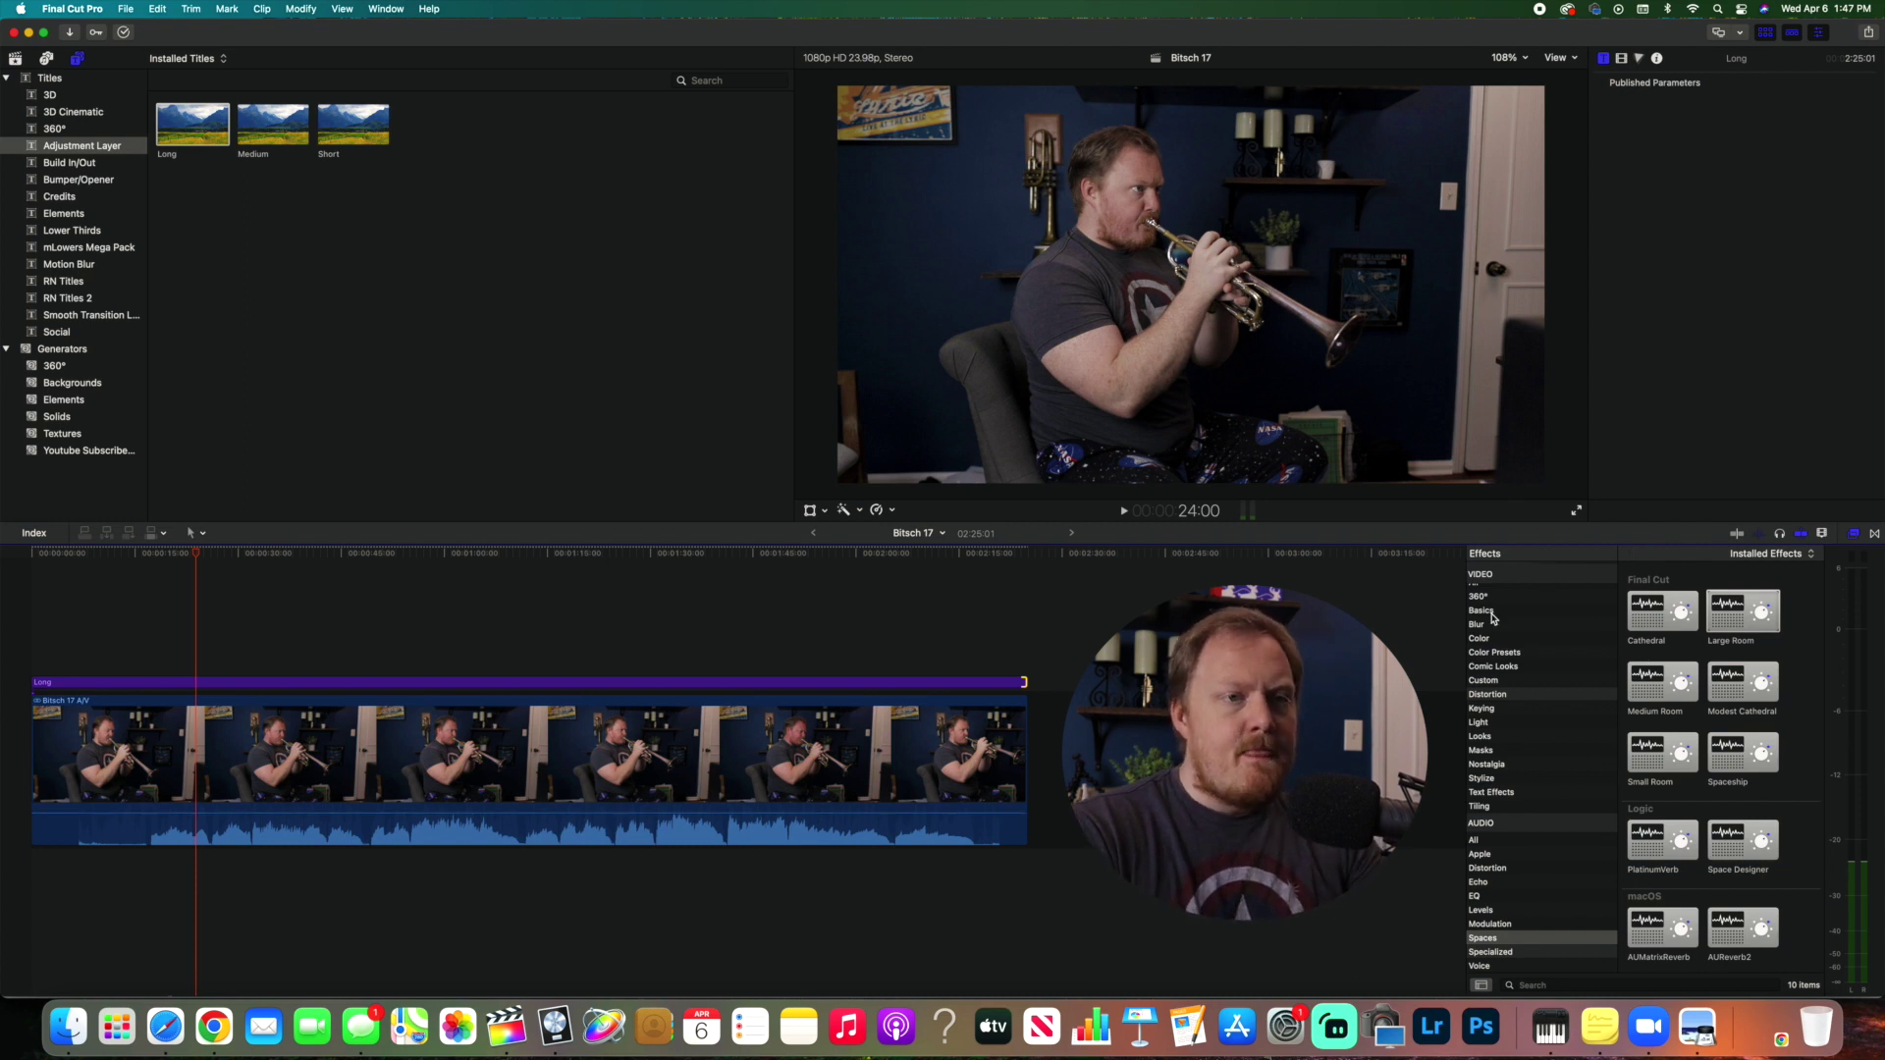
scroll(1492, 617, "up", 2)
left_click(1482, 661)
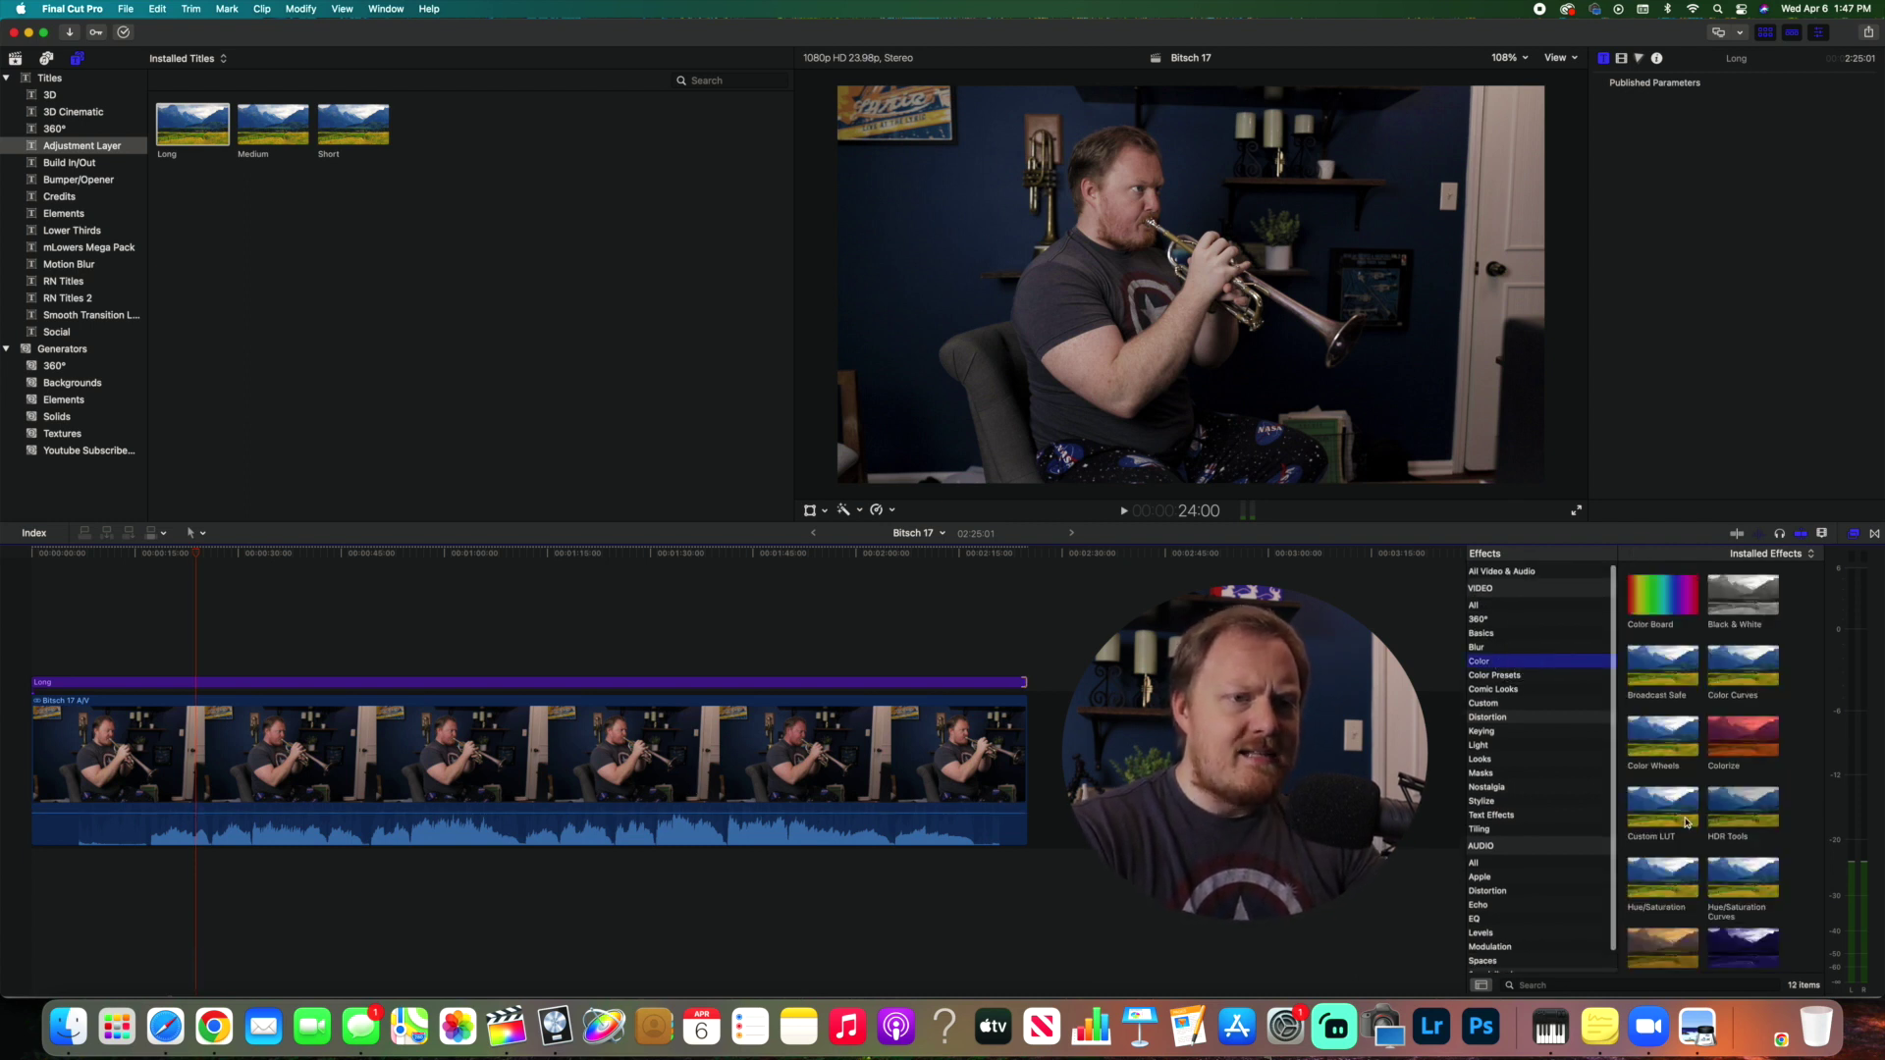
left_click_drag(1687, 823, 942, 682)
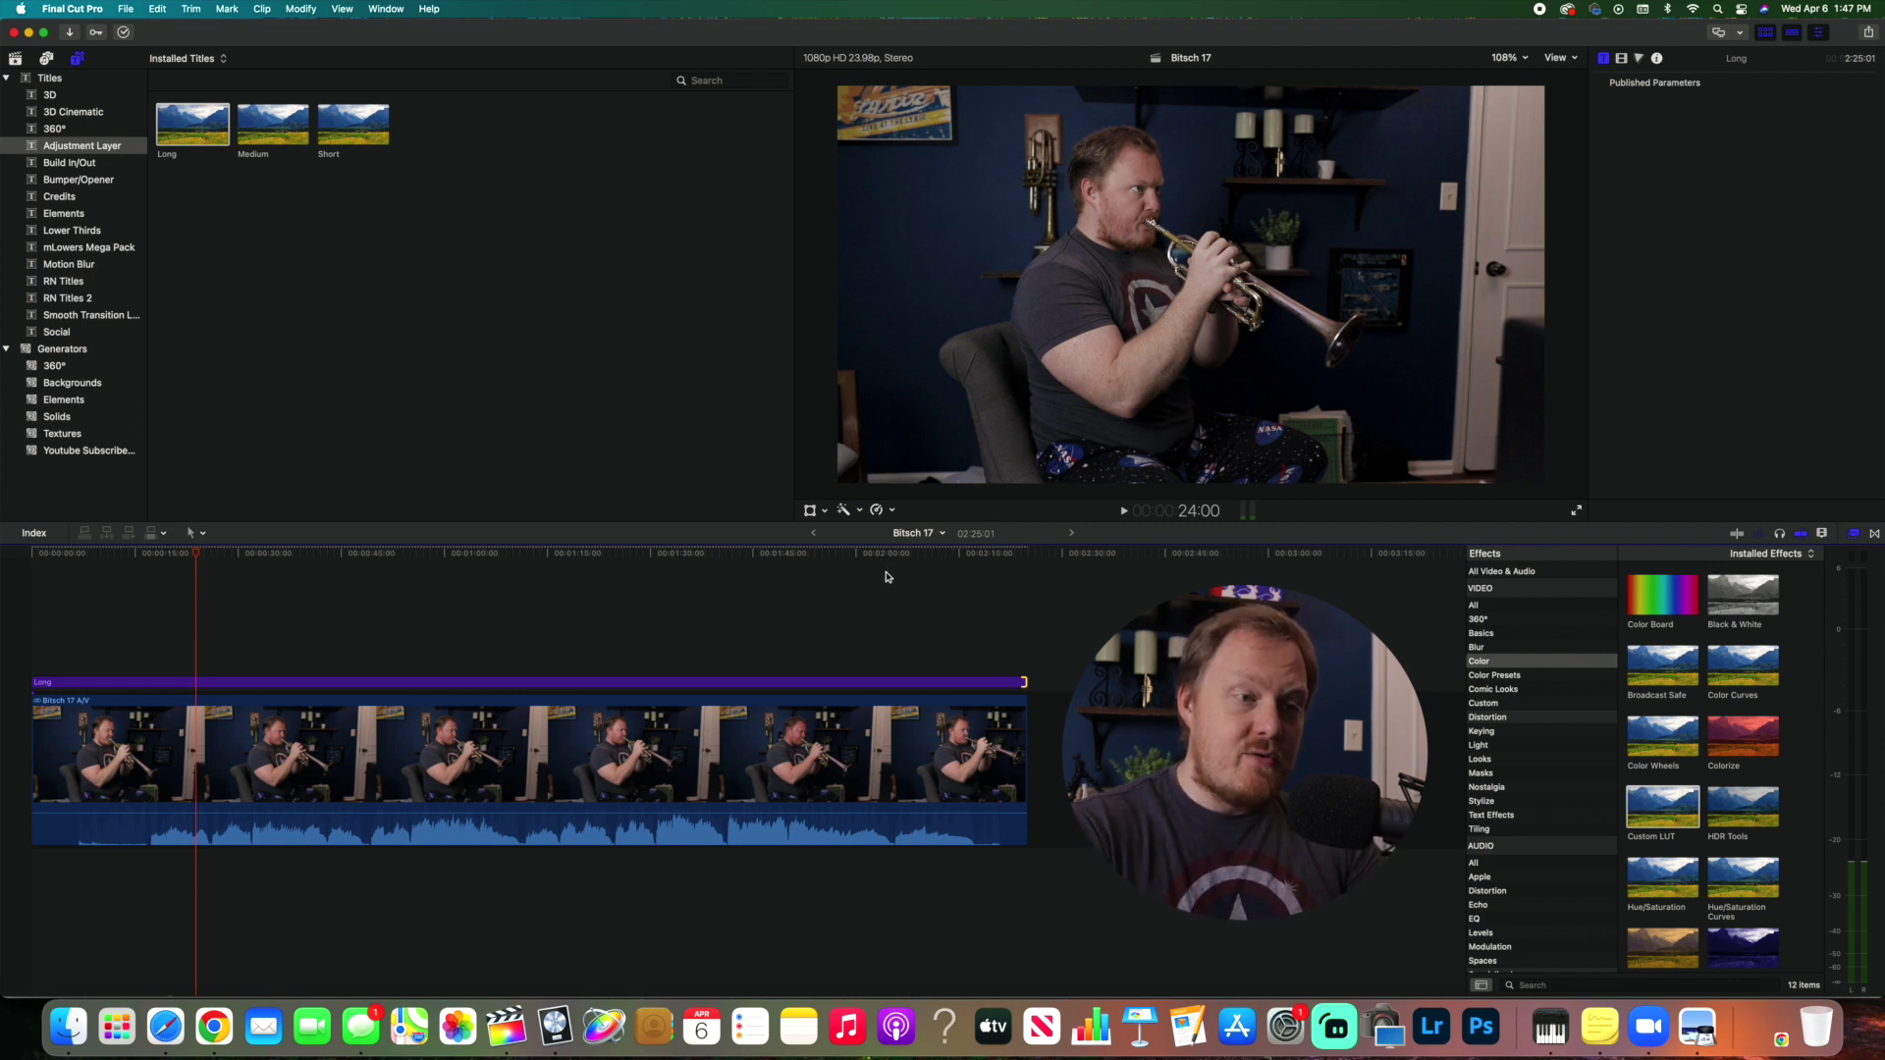
left_click(869, 683)
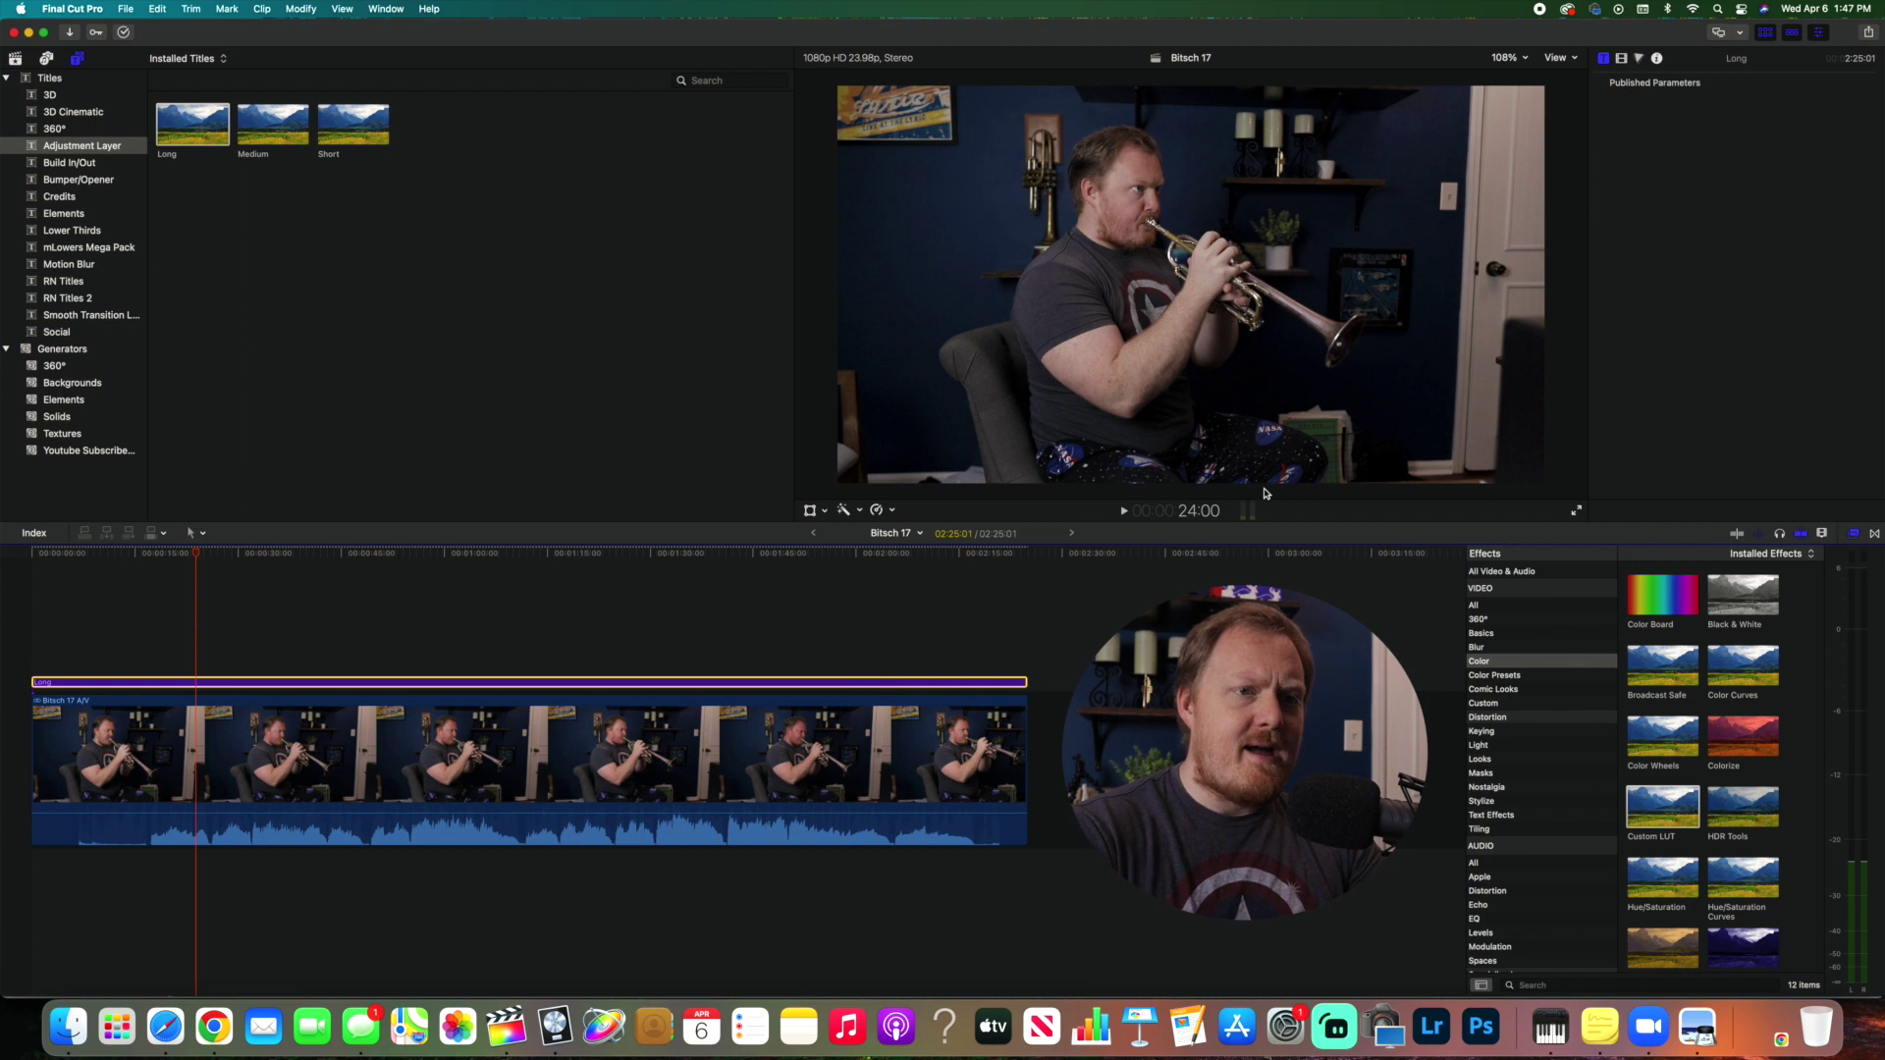
- Set the Custom LUT to the studio_4821 LUT with a mix of 0.75
left_click(1620, 58)
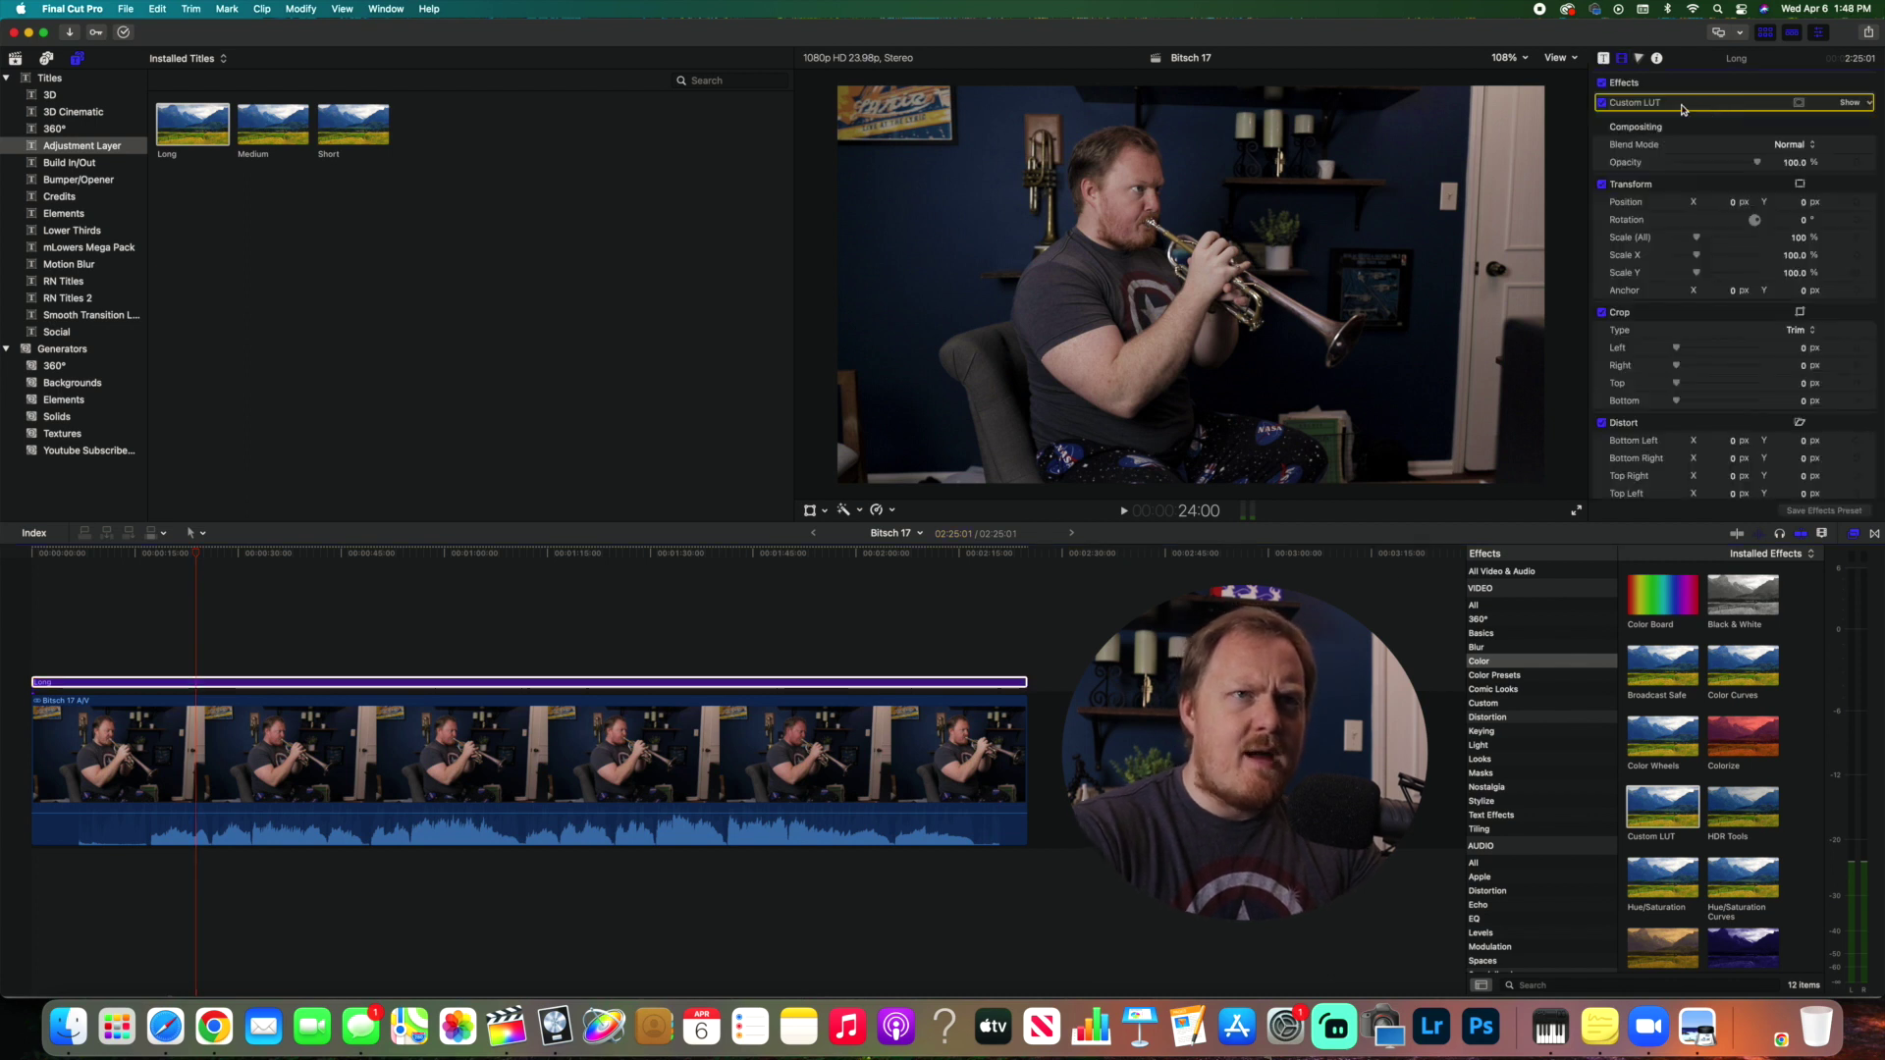
left_click(1851, 102)
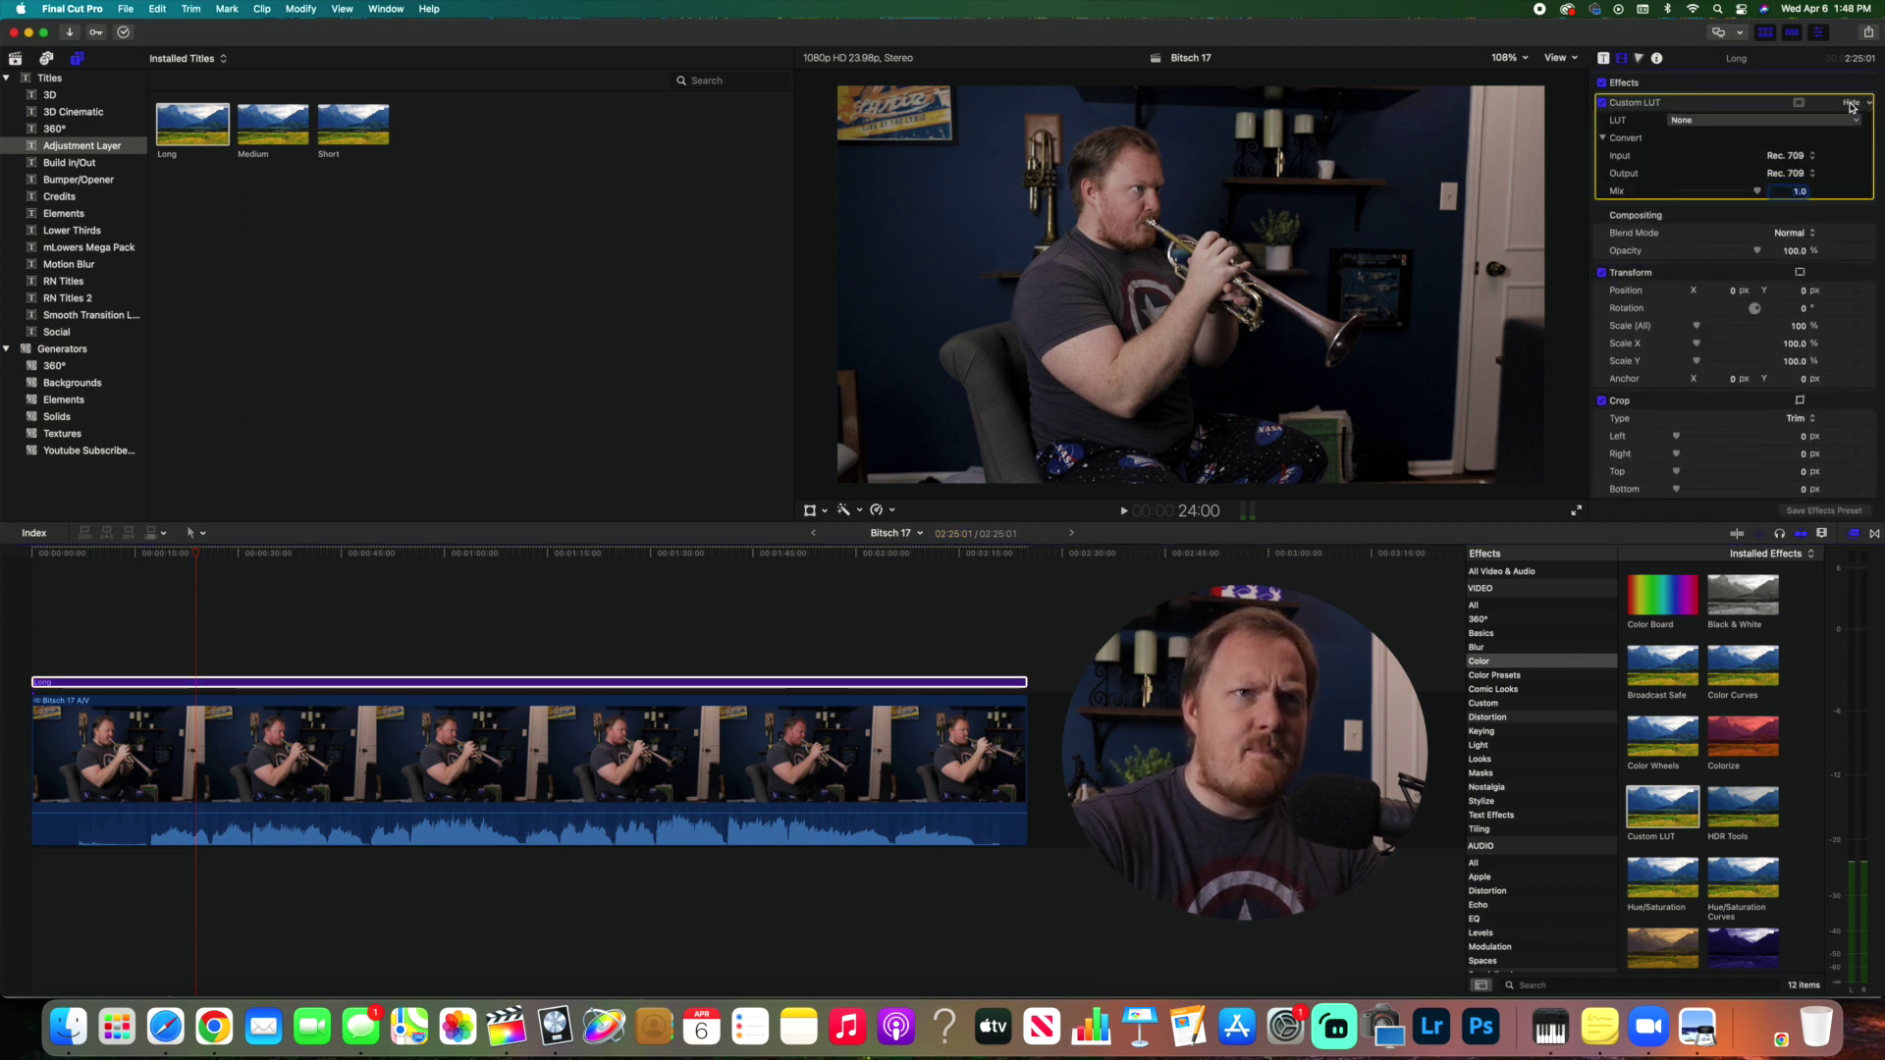
left_click(1748, 120)
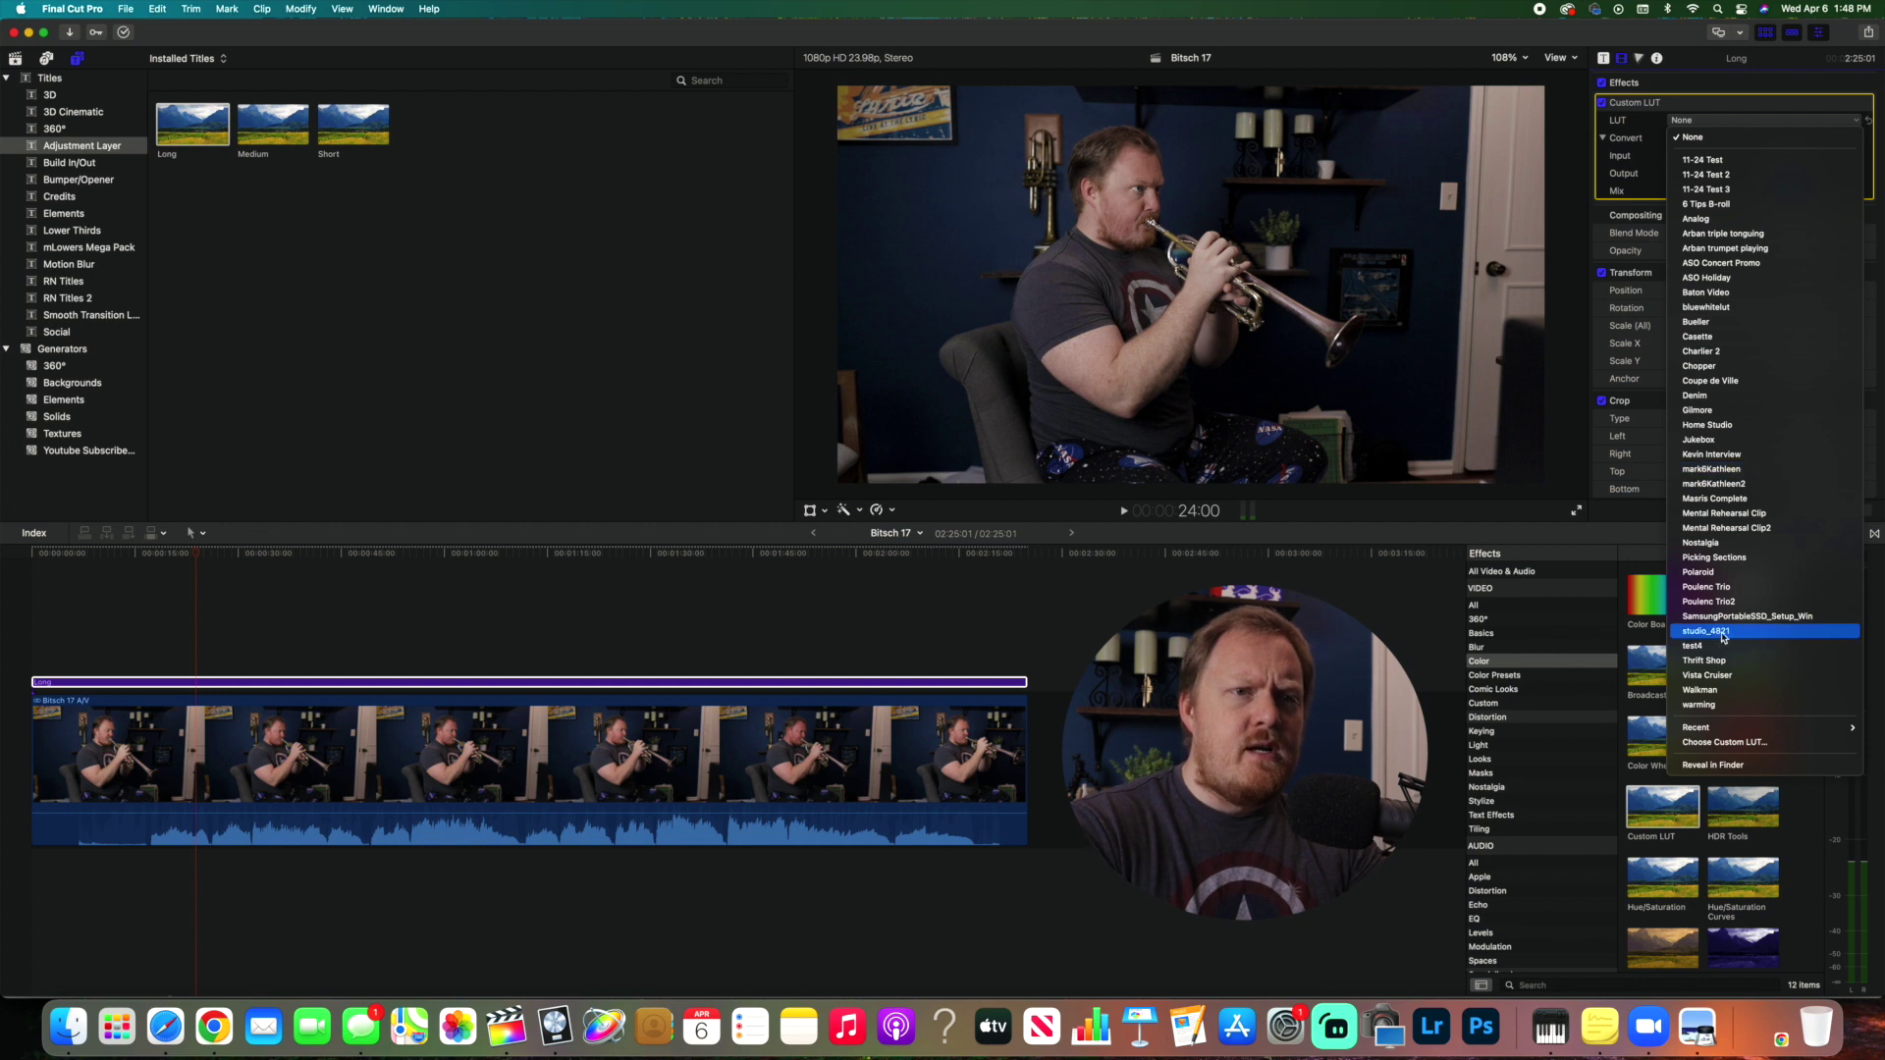
left_click(1723, 633)
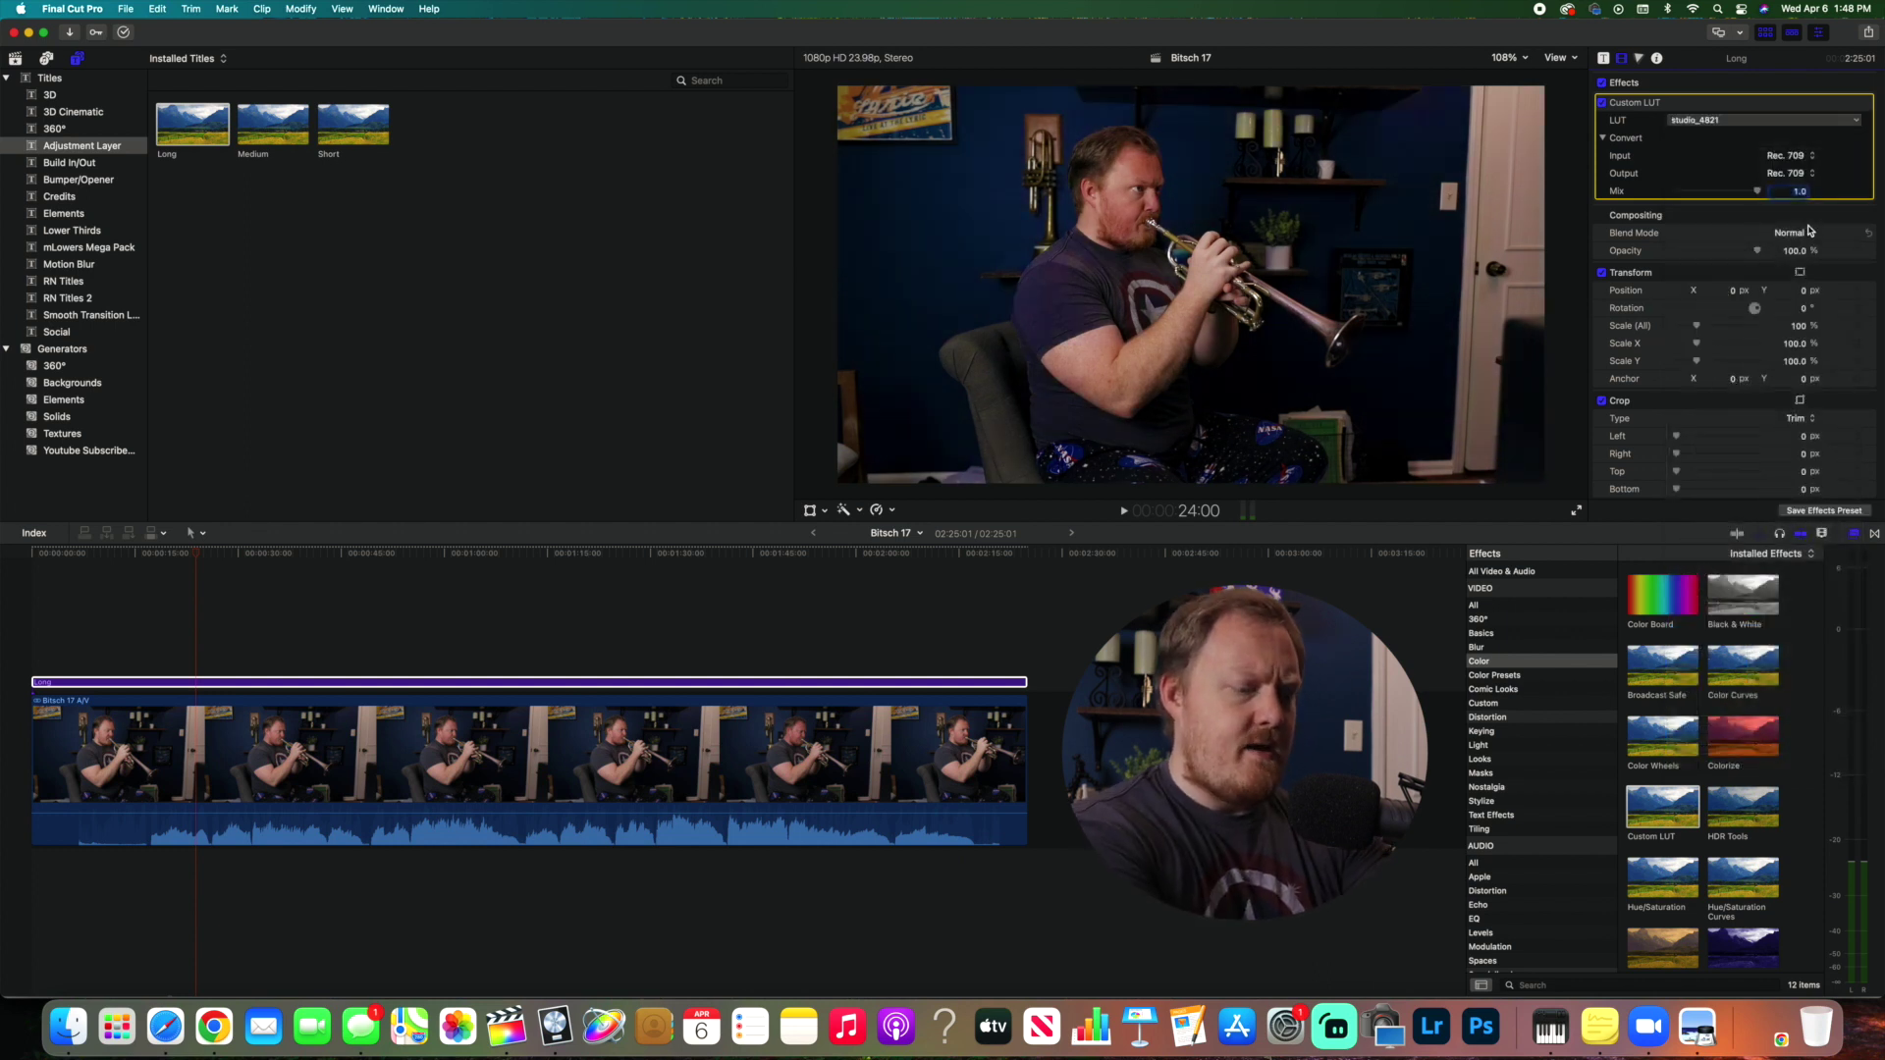
key("BackSpace")
key("Return")
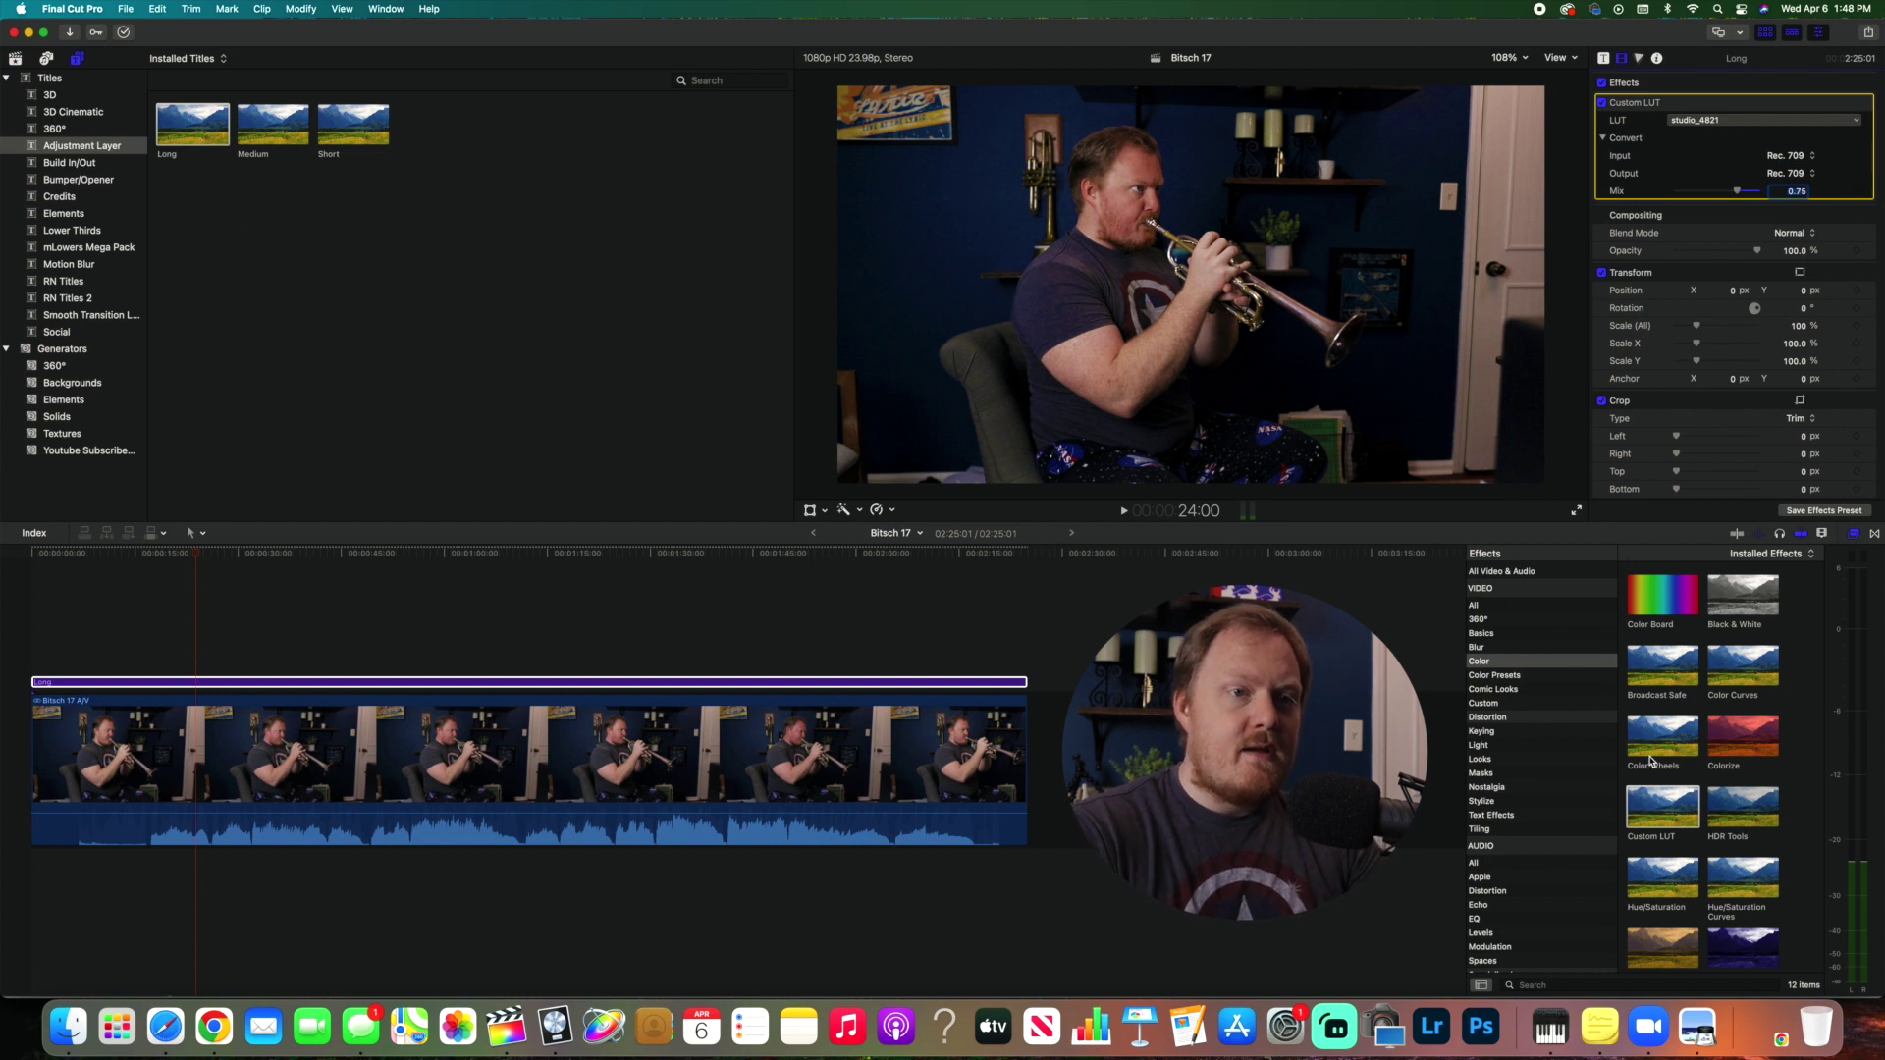
- Add Color Wheels with Master brightness +0.02, Shadows −0.02 and a Highlights brightness tweak
left_click_drag(1662, 736, 856, 684)
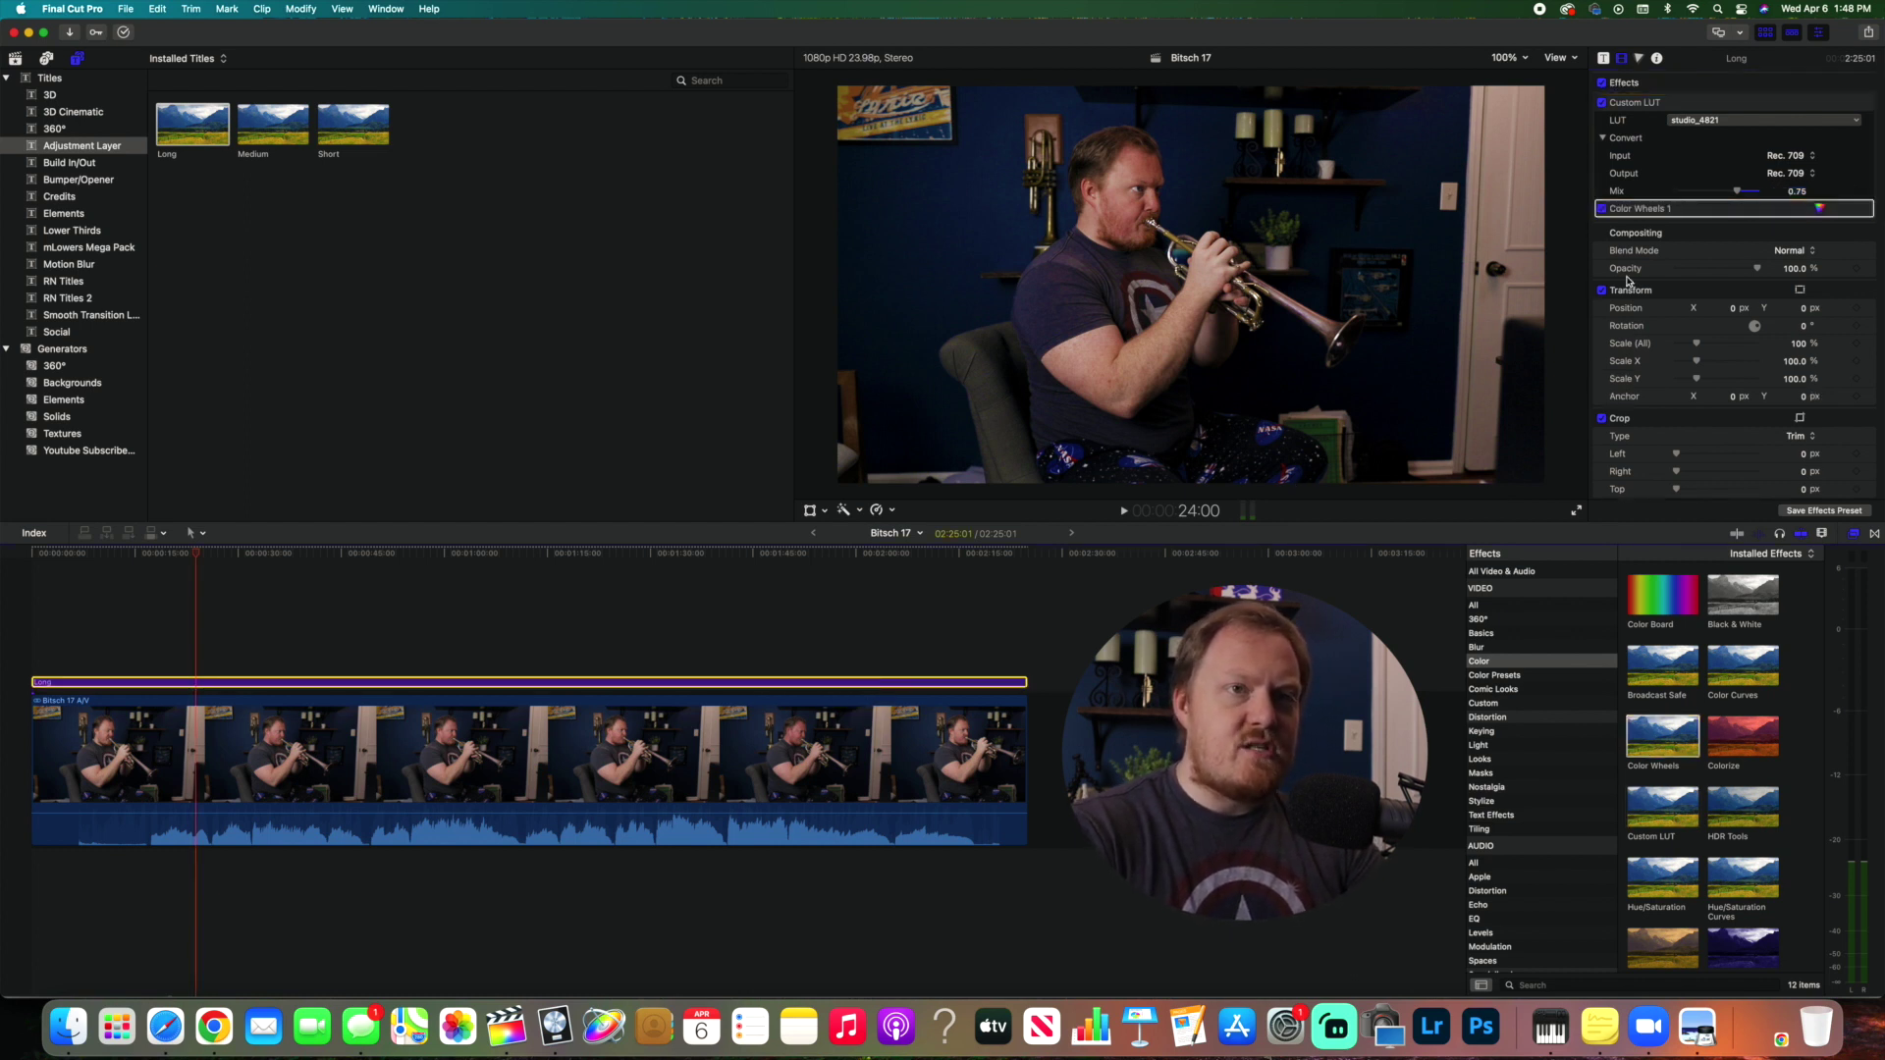
left_click(1819, 209)
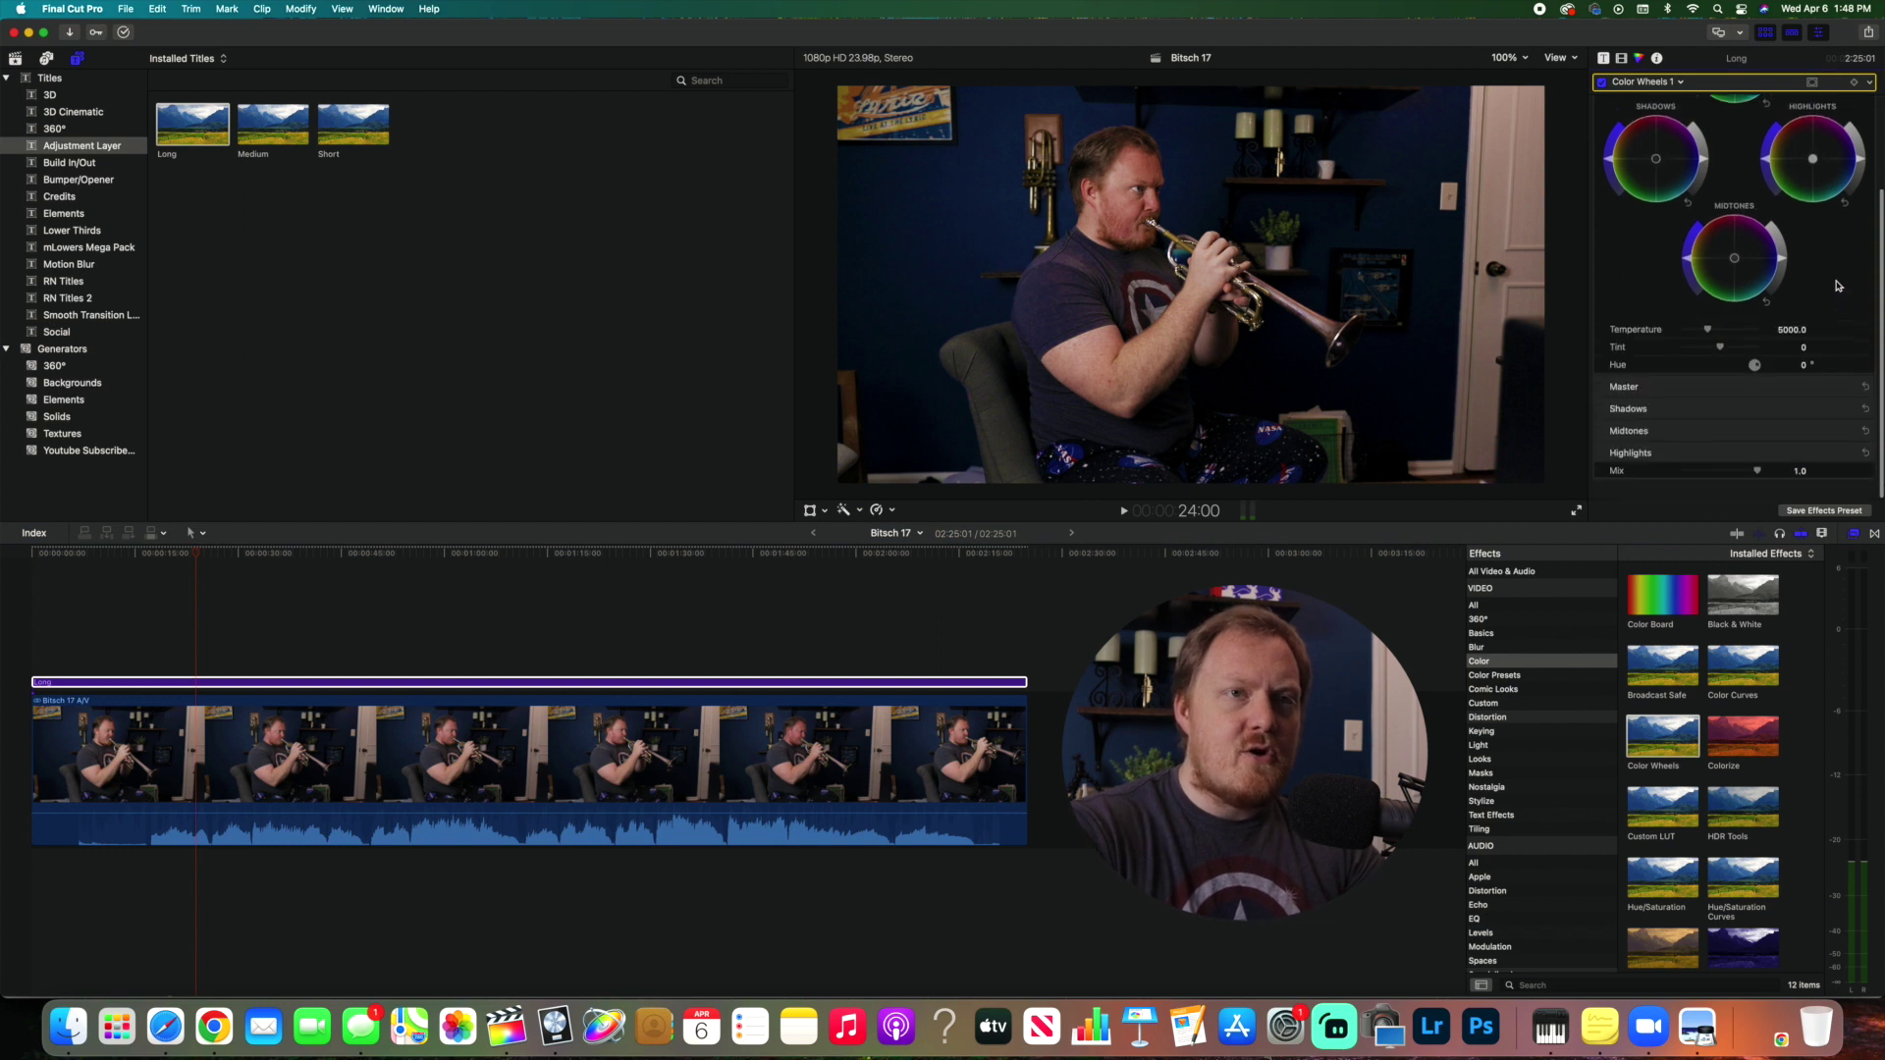
left_click(1850, 398)
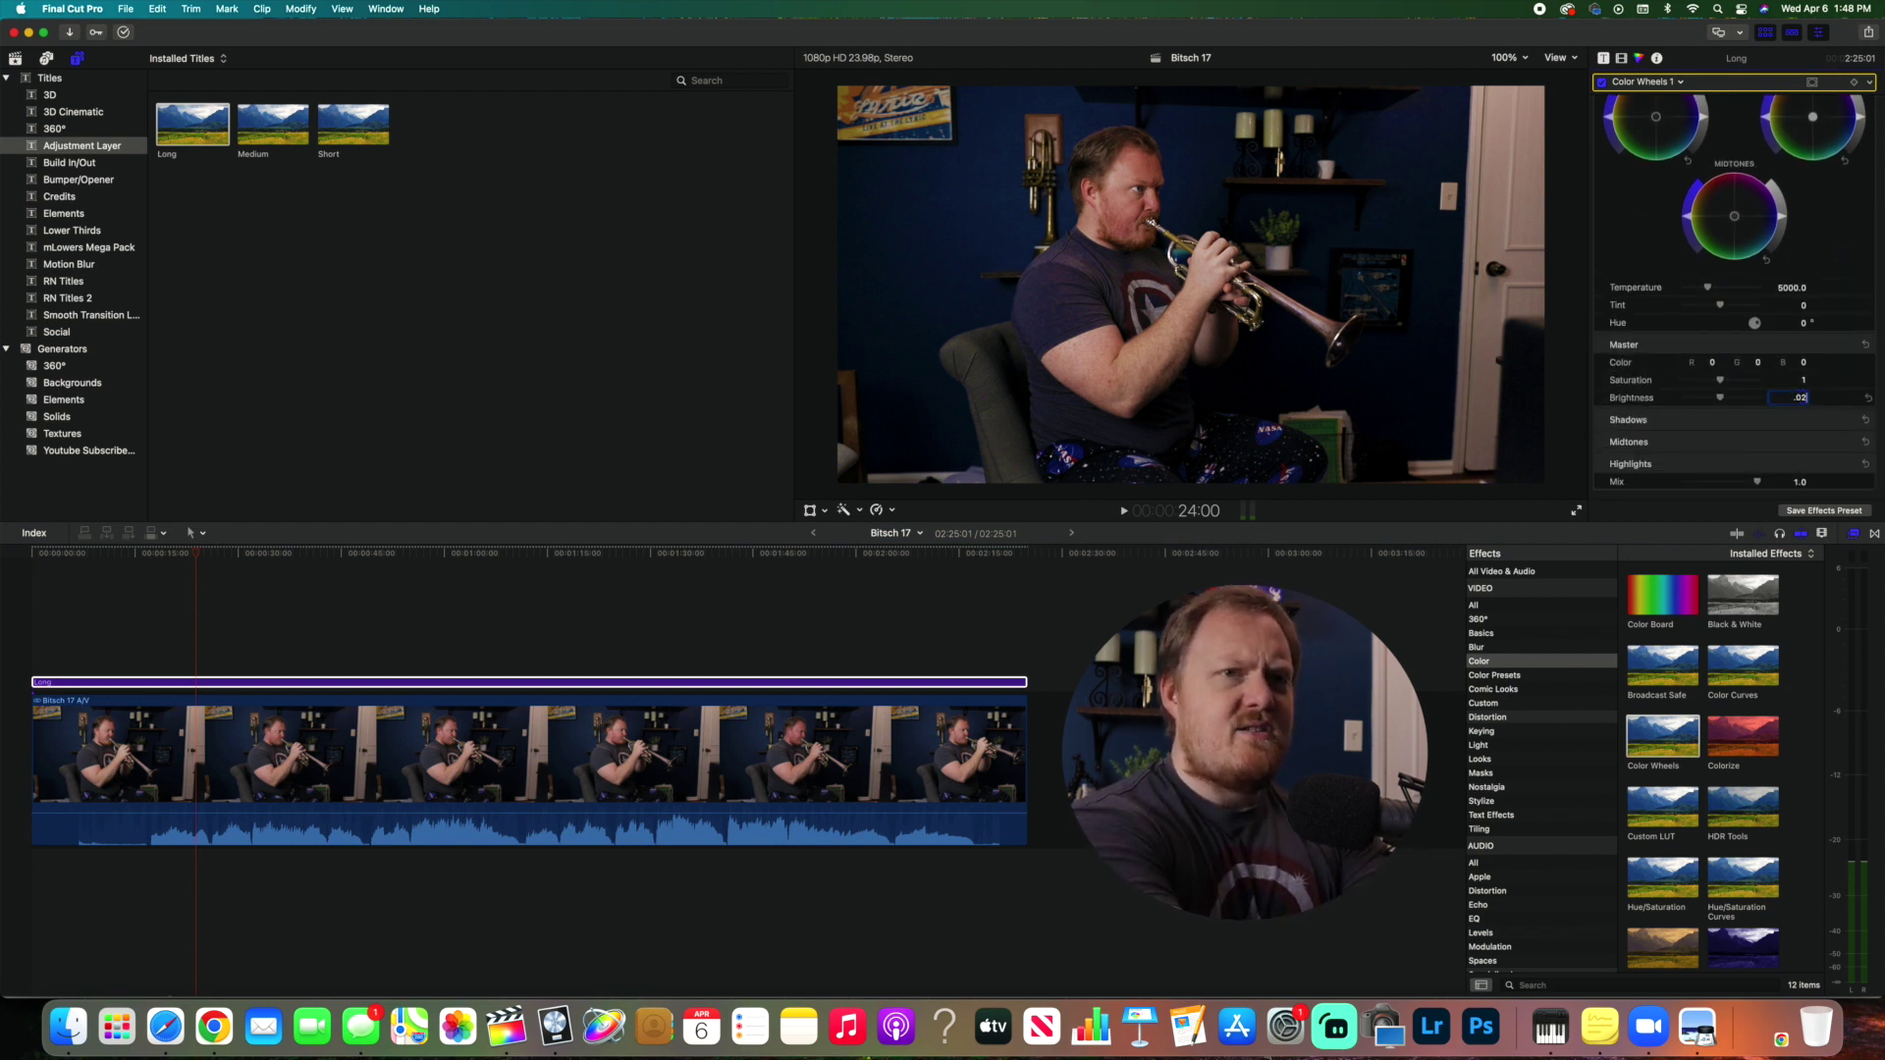
type(".02")
key("Return")
left_click(1808, 420)
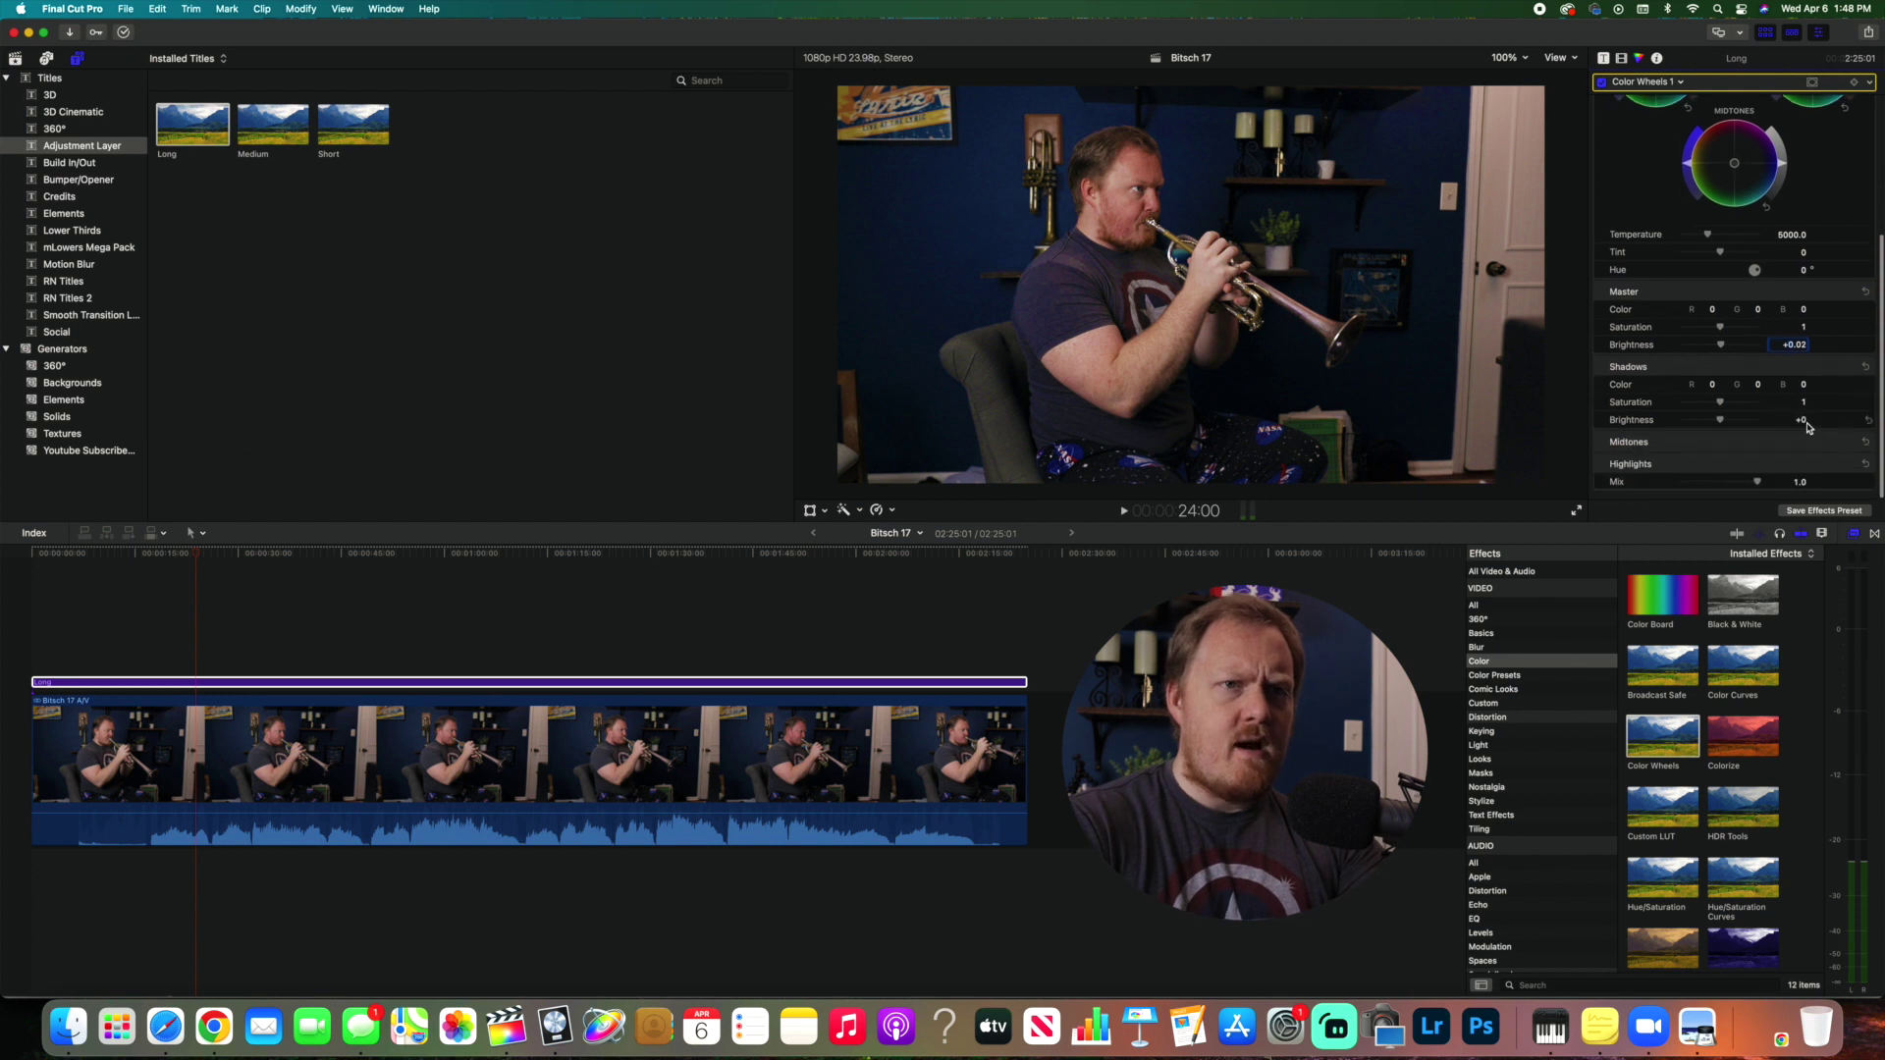
left_click(1804, 421)
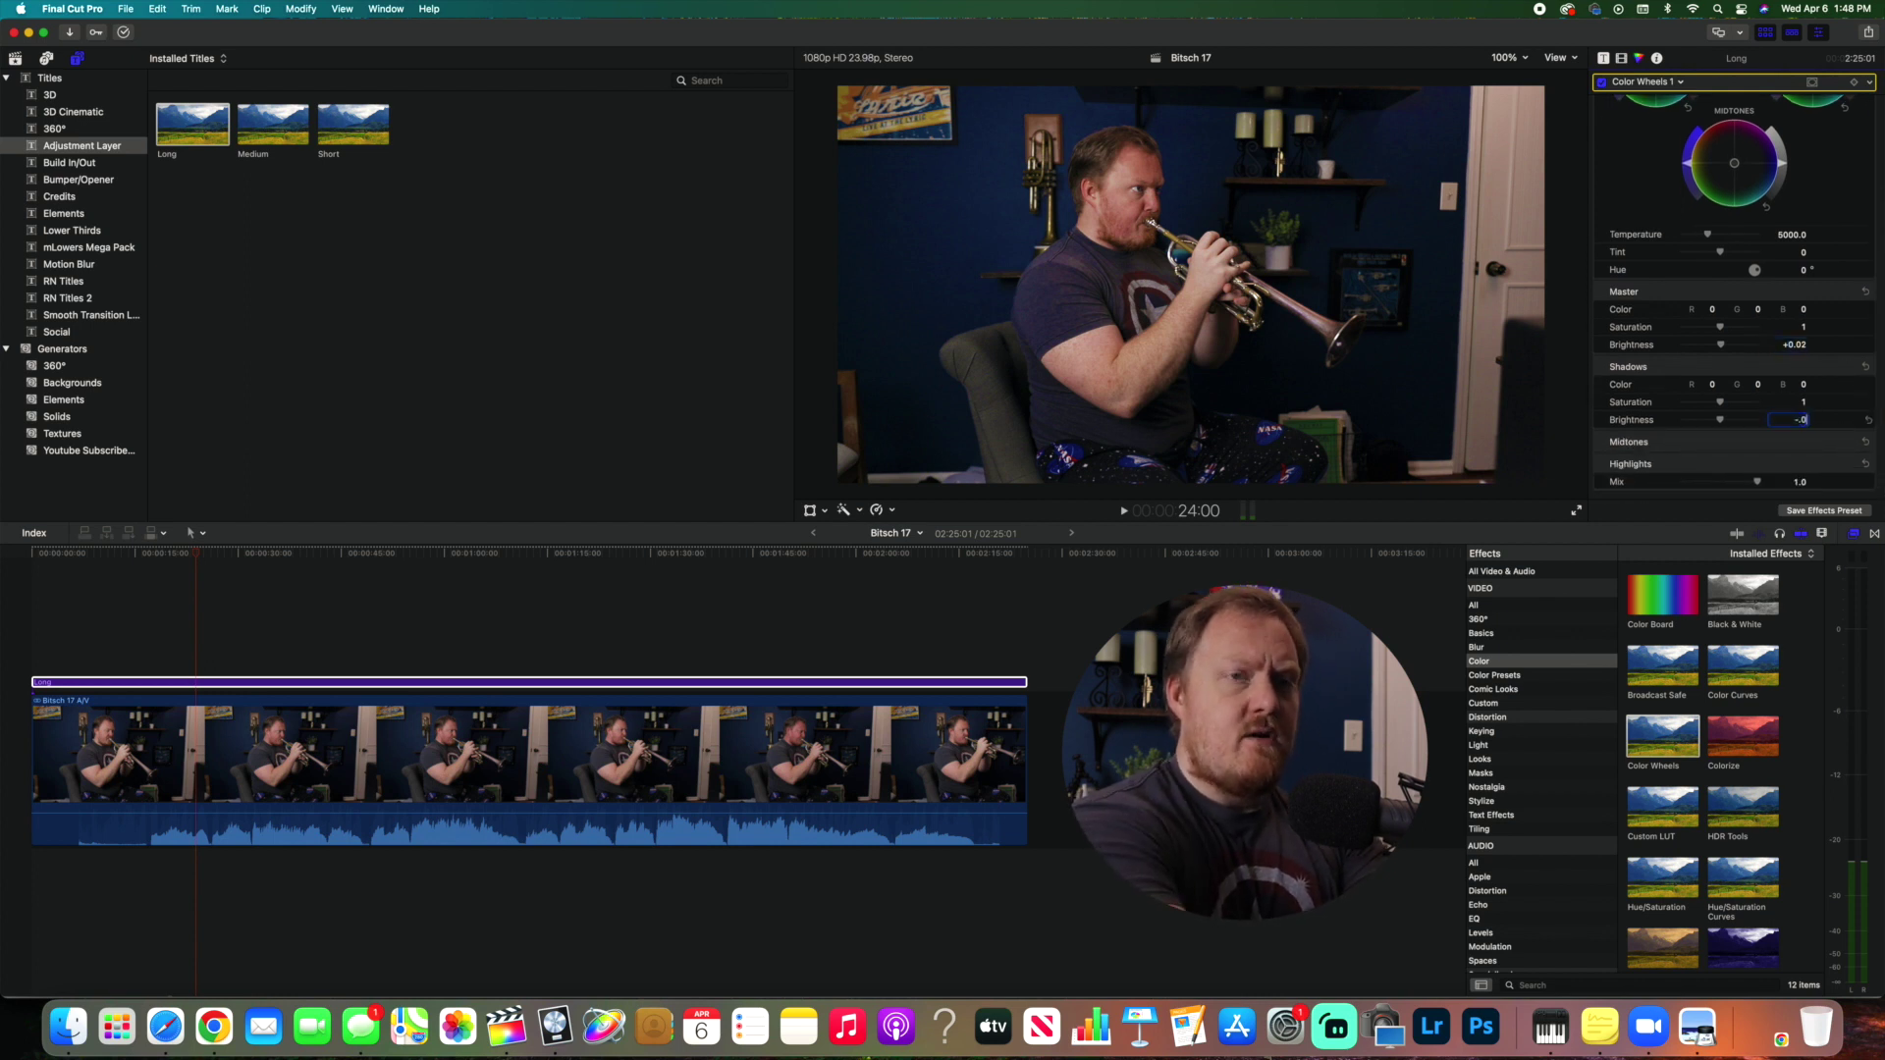
left_click(1848, 464)
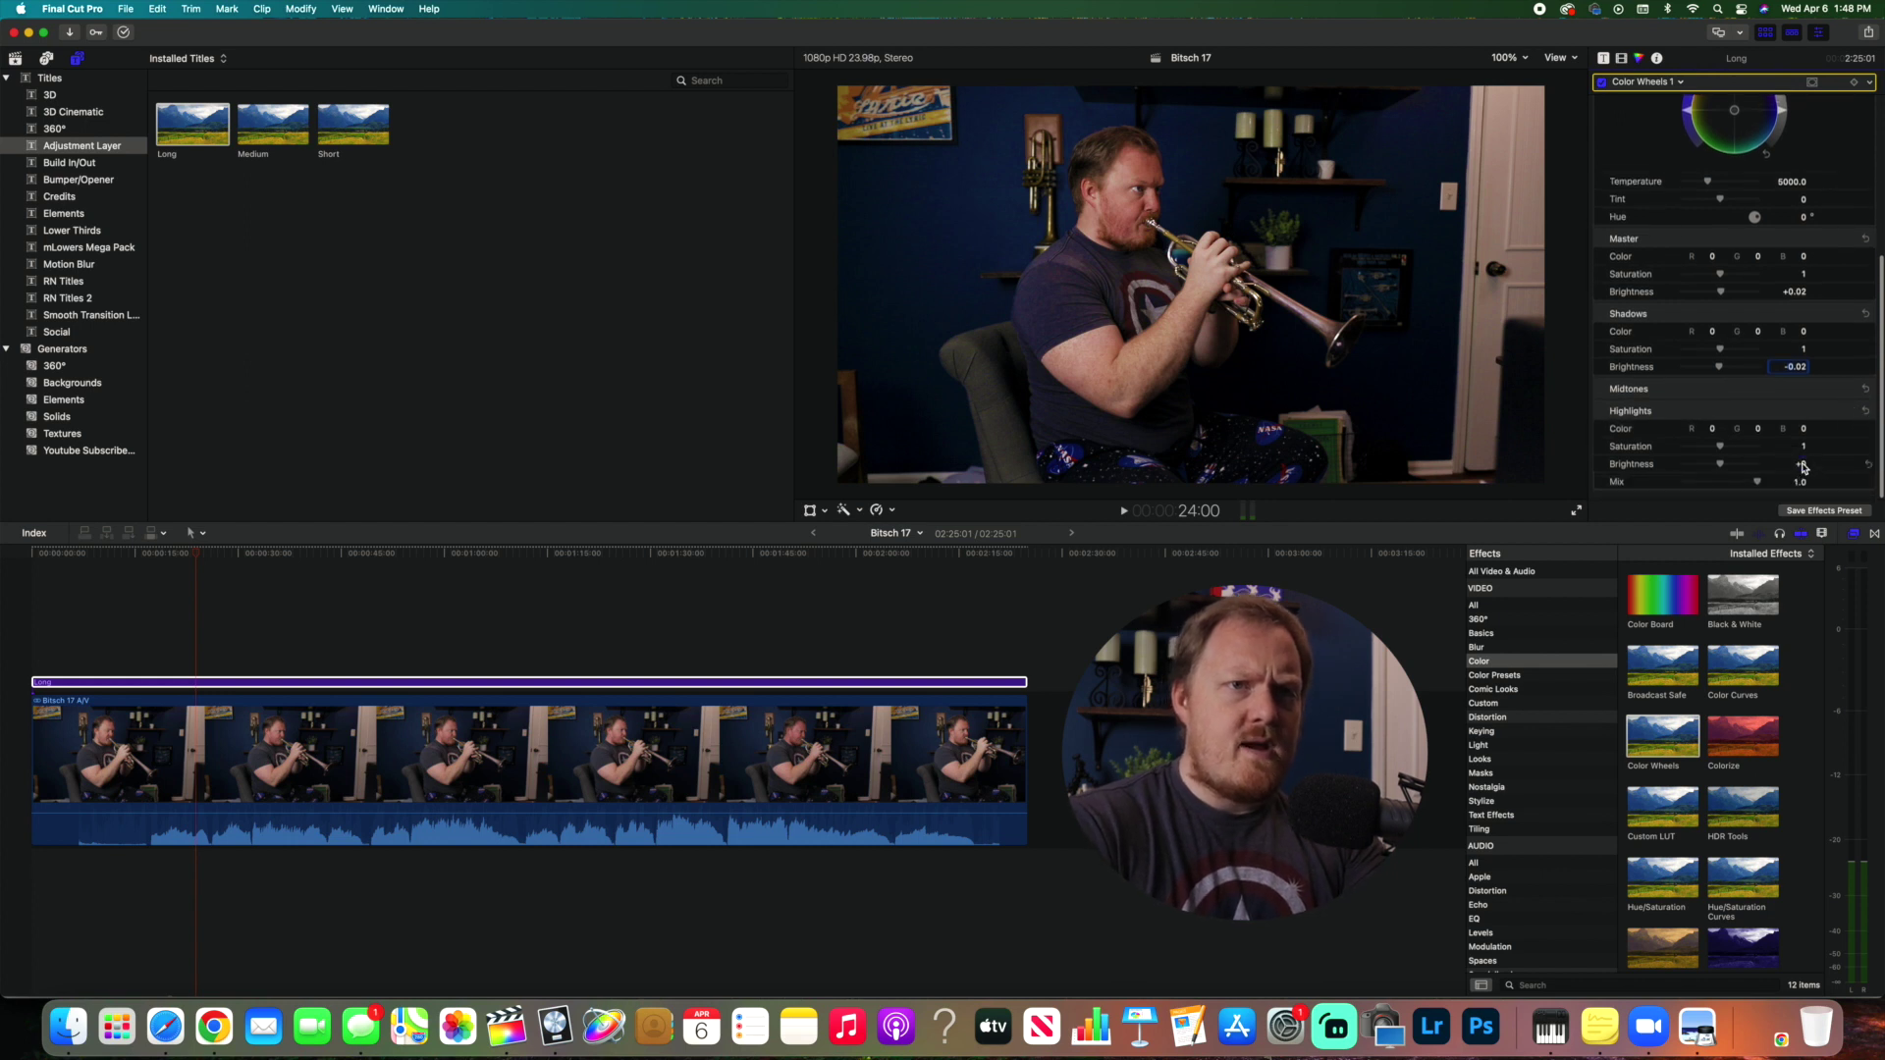
left_click(1803, 465)
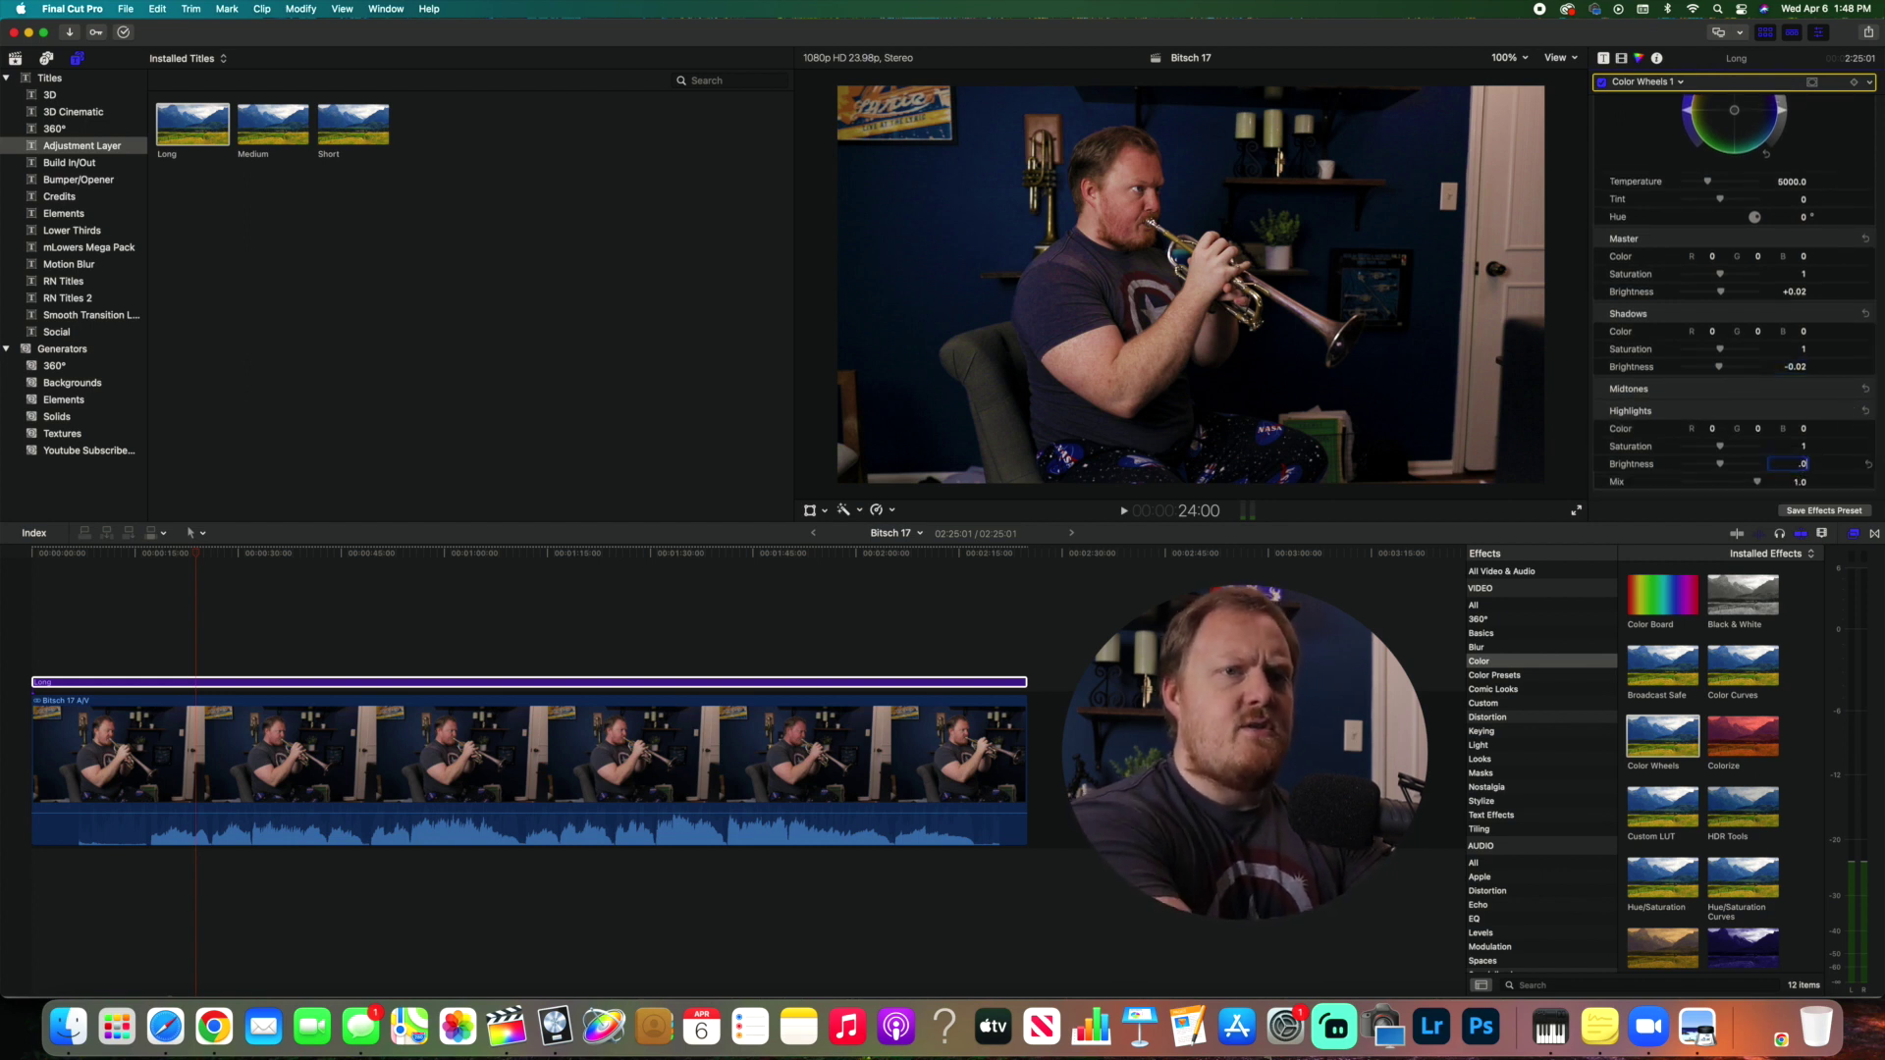
- Toggle Custom LUT and Color Wheels 1 off and on to compare the graded look
left_click(1620, 58)
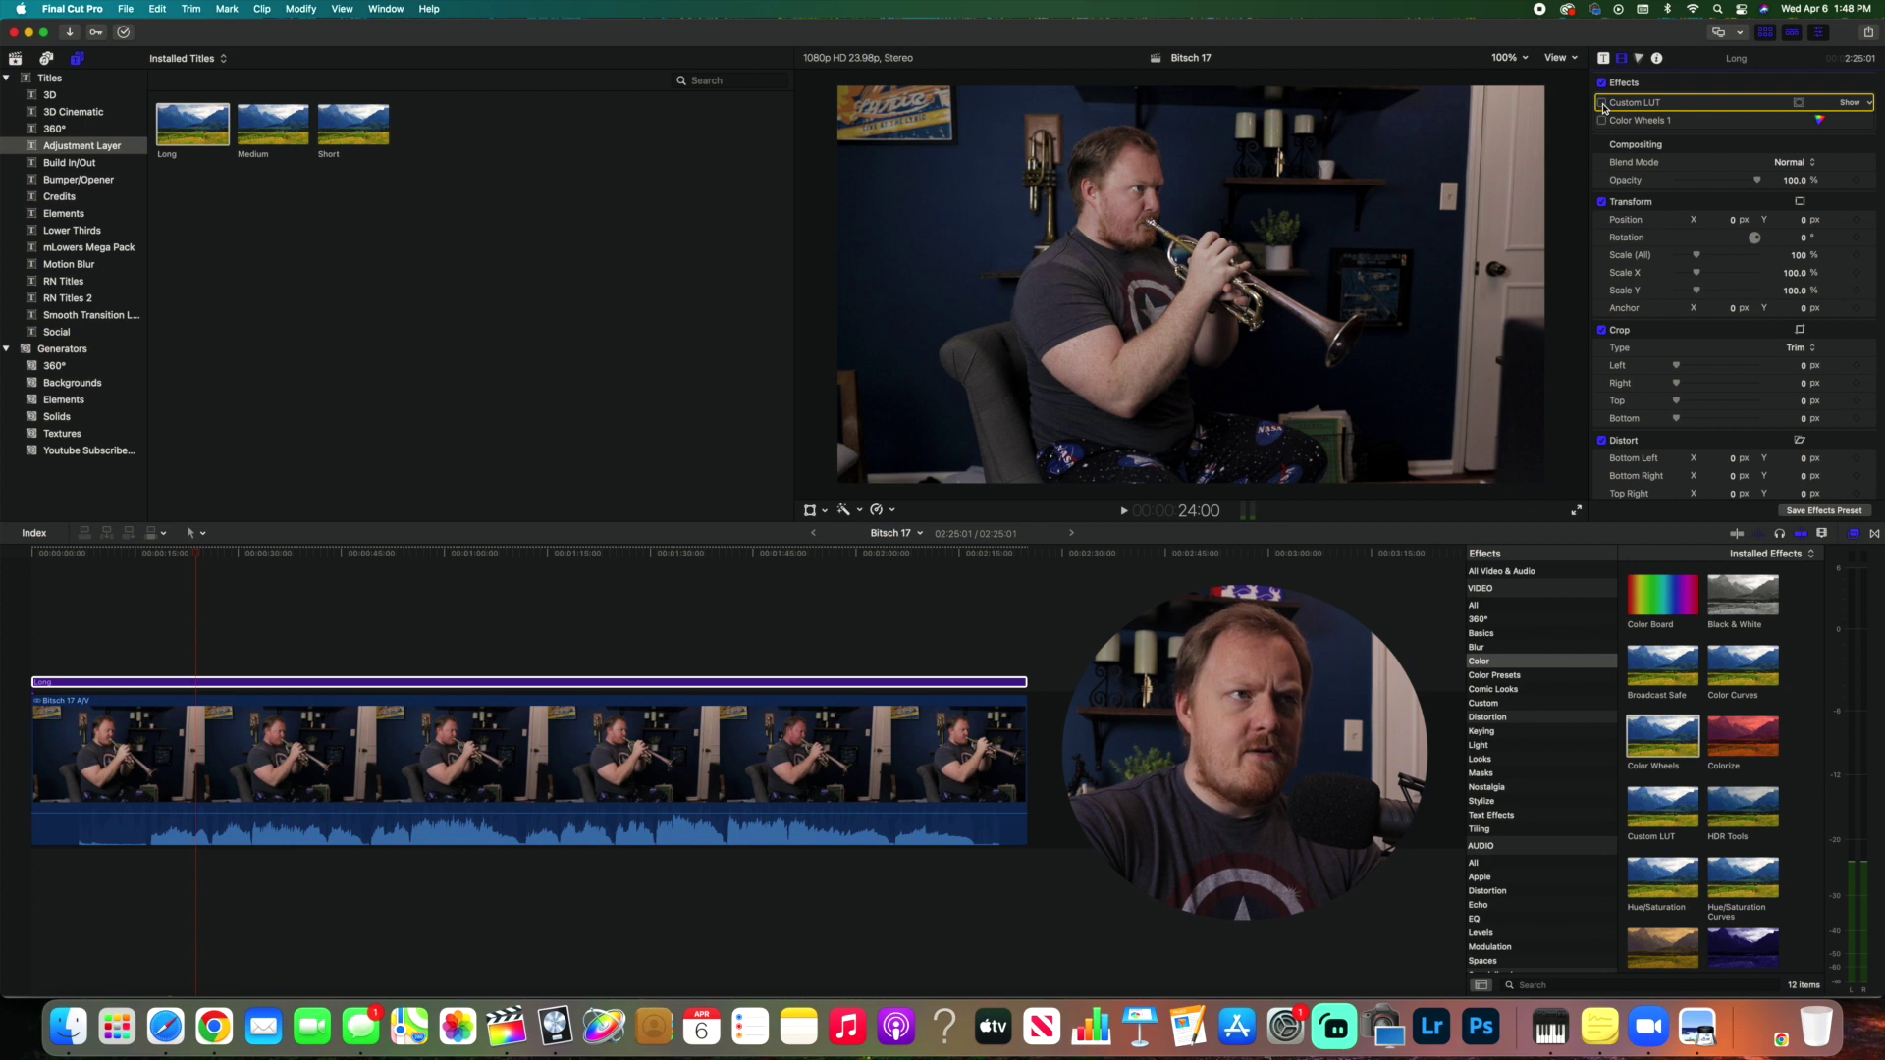
left_click(1603, 104)
left_click(1603, 105)
left_click(1603, 104)
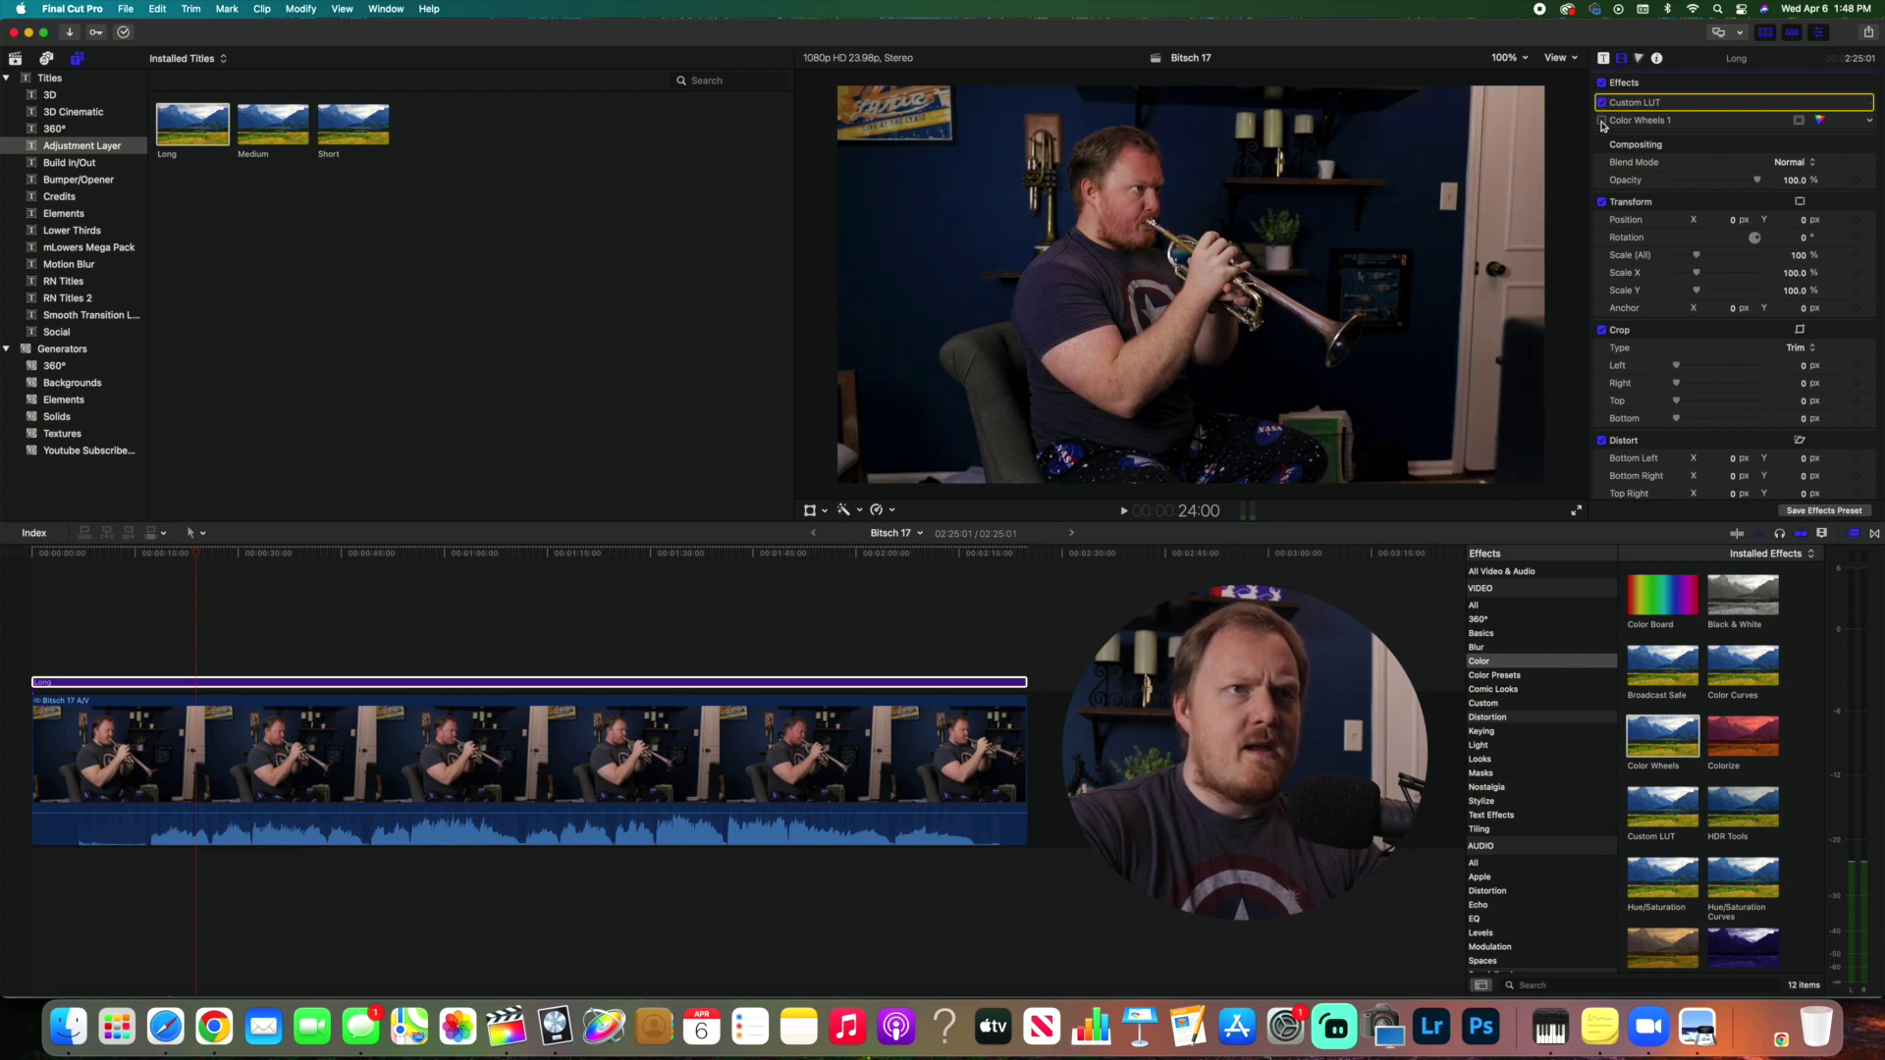
left_click(1602, 121)
left_click(1602, 120)
left_click(1602, 121)
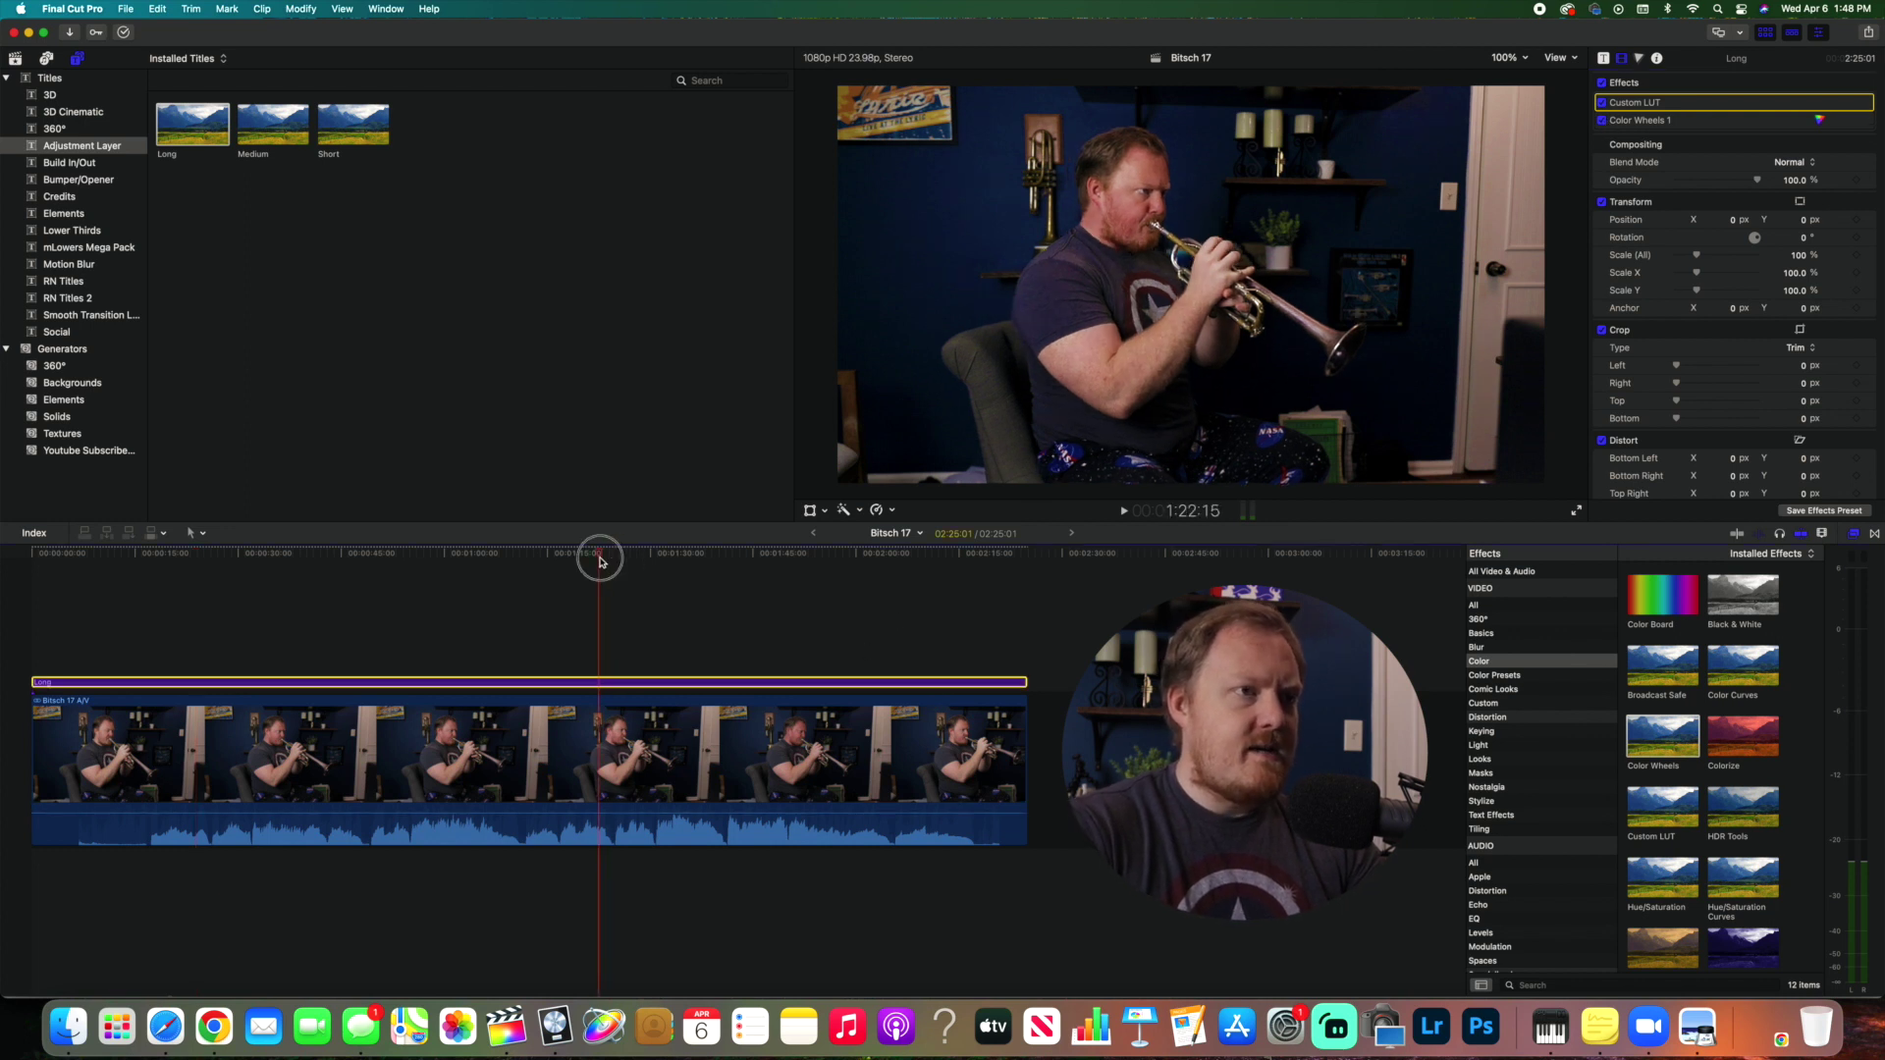
- Scale the Bitsch 17 A/V clip to 130% and shift it down about 58 px
left_click_drag(598, 556, 559, 564)
left_click(846, 717)
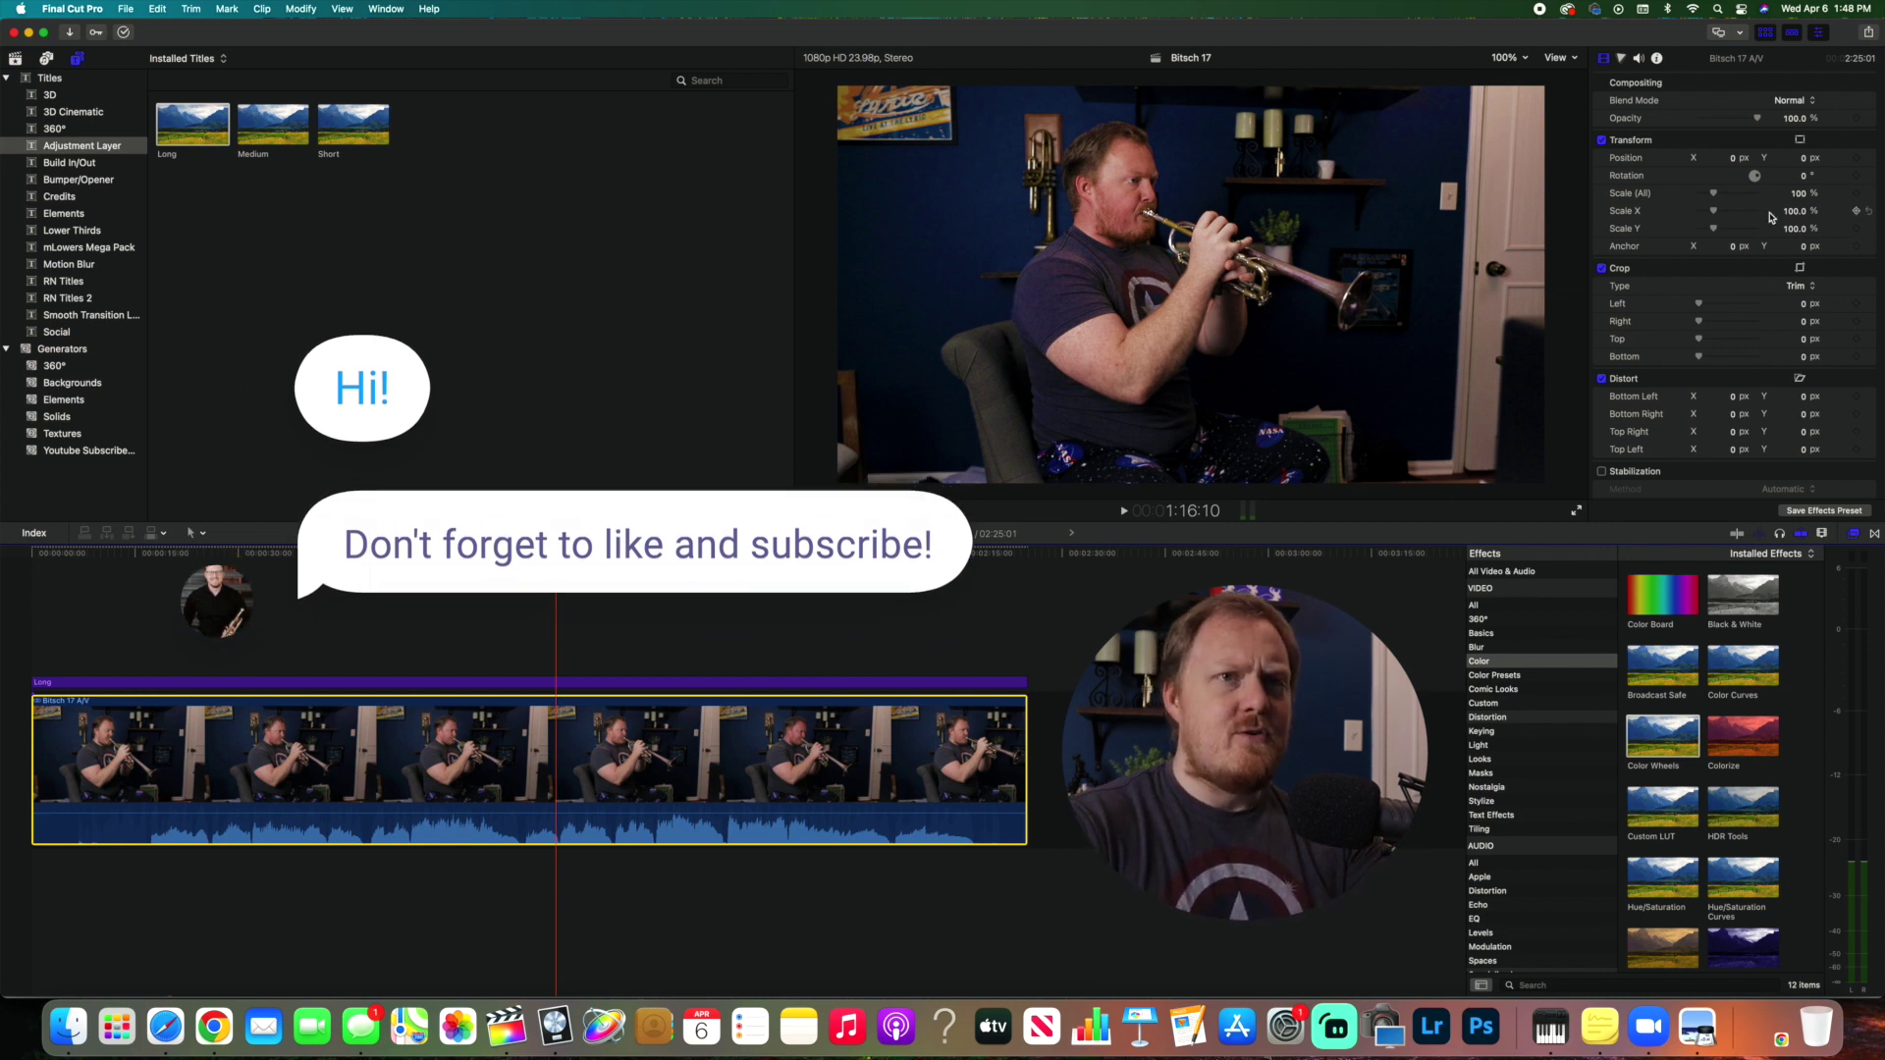
left_click(1798, 194)
type("120")
key("Return")
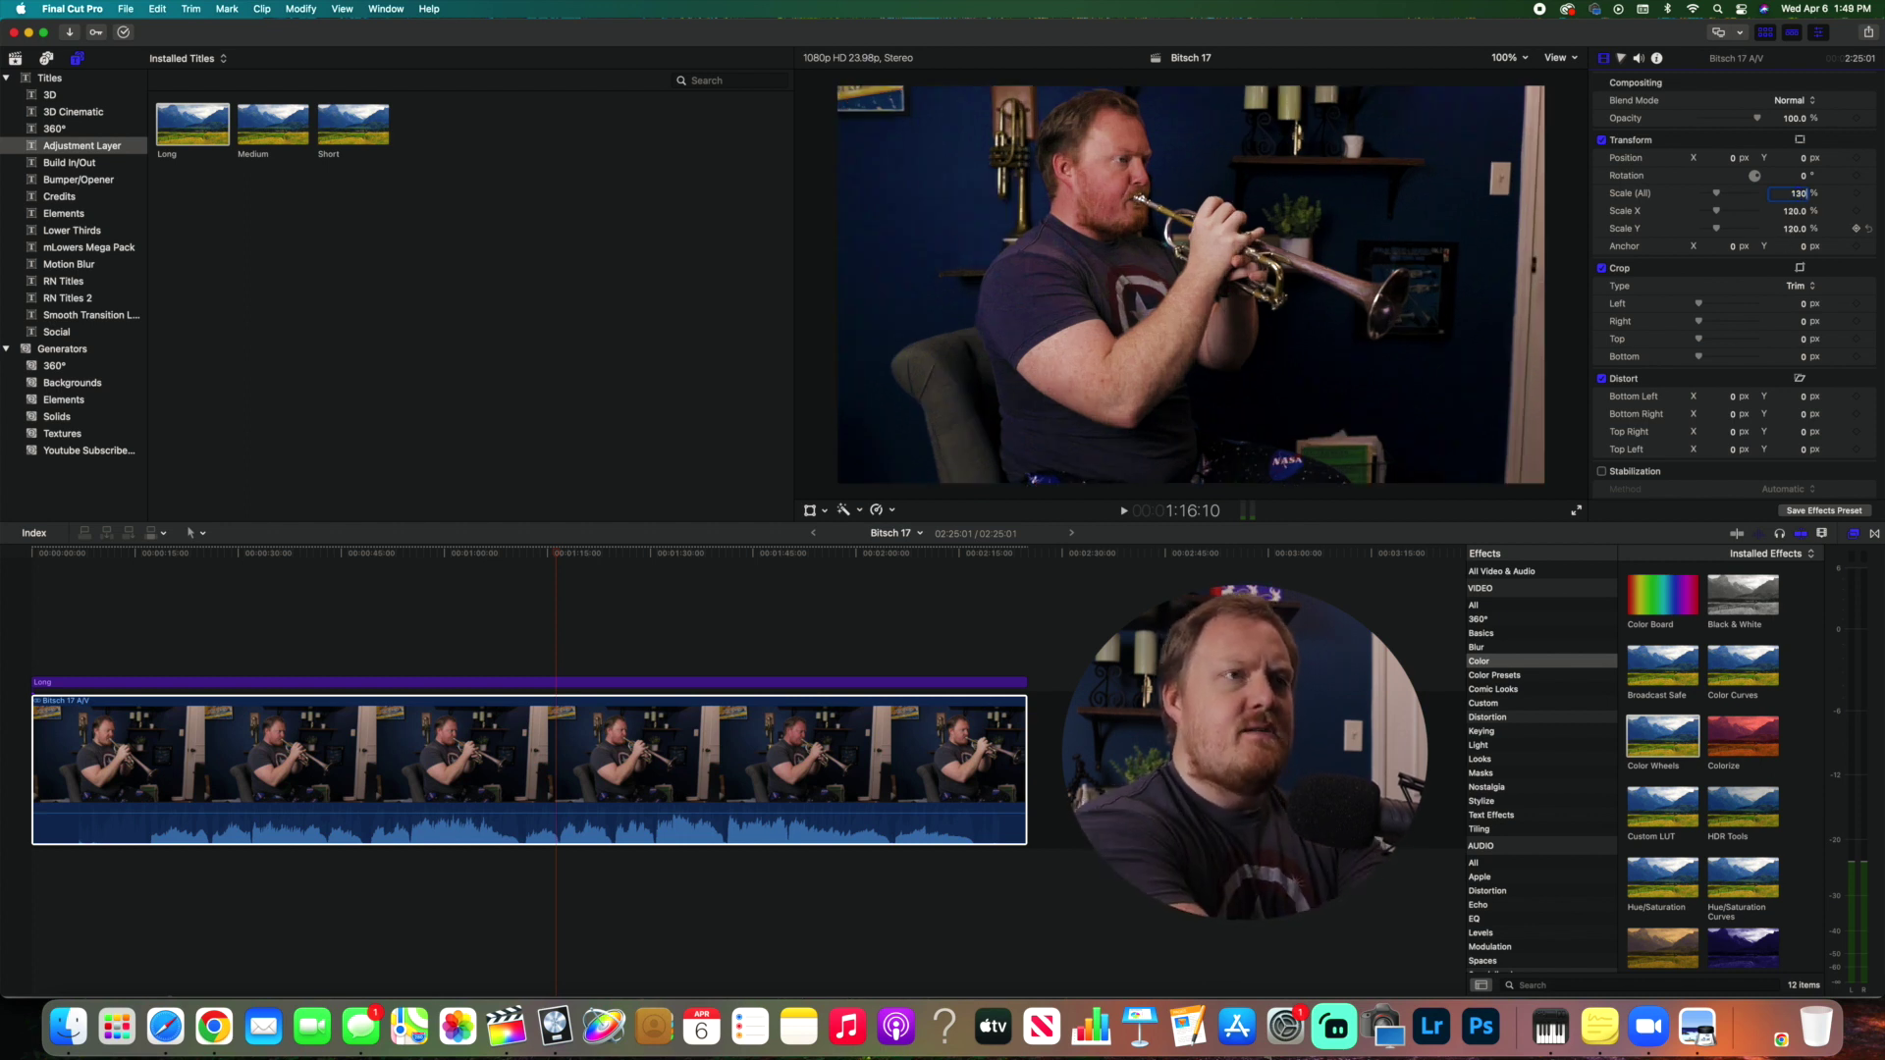
key("Return")
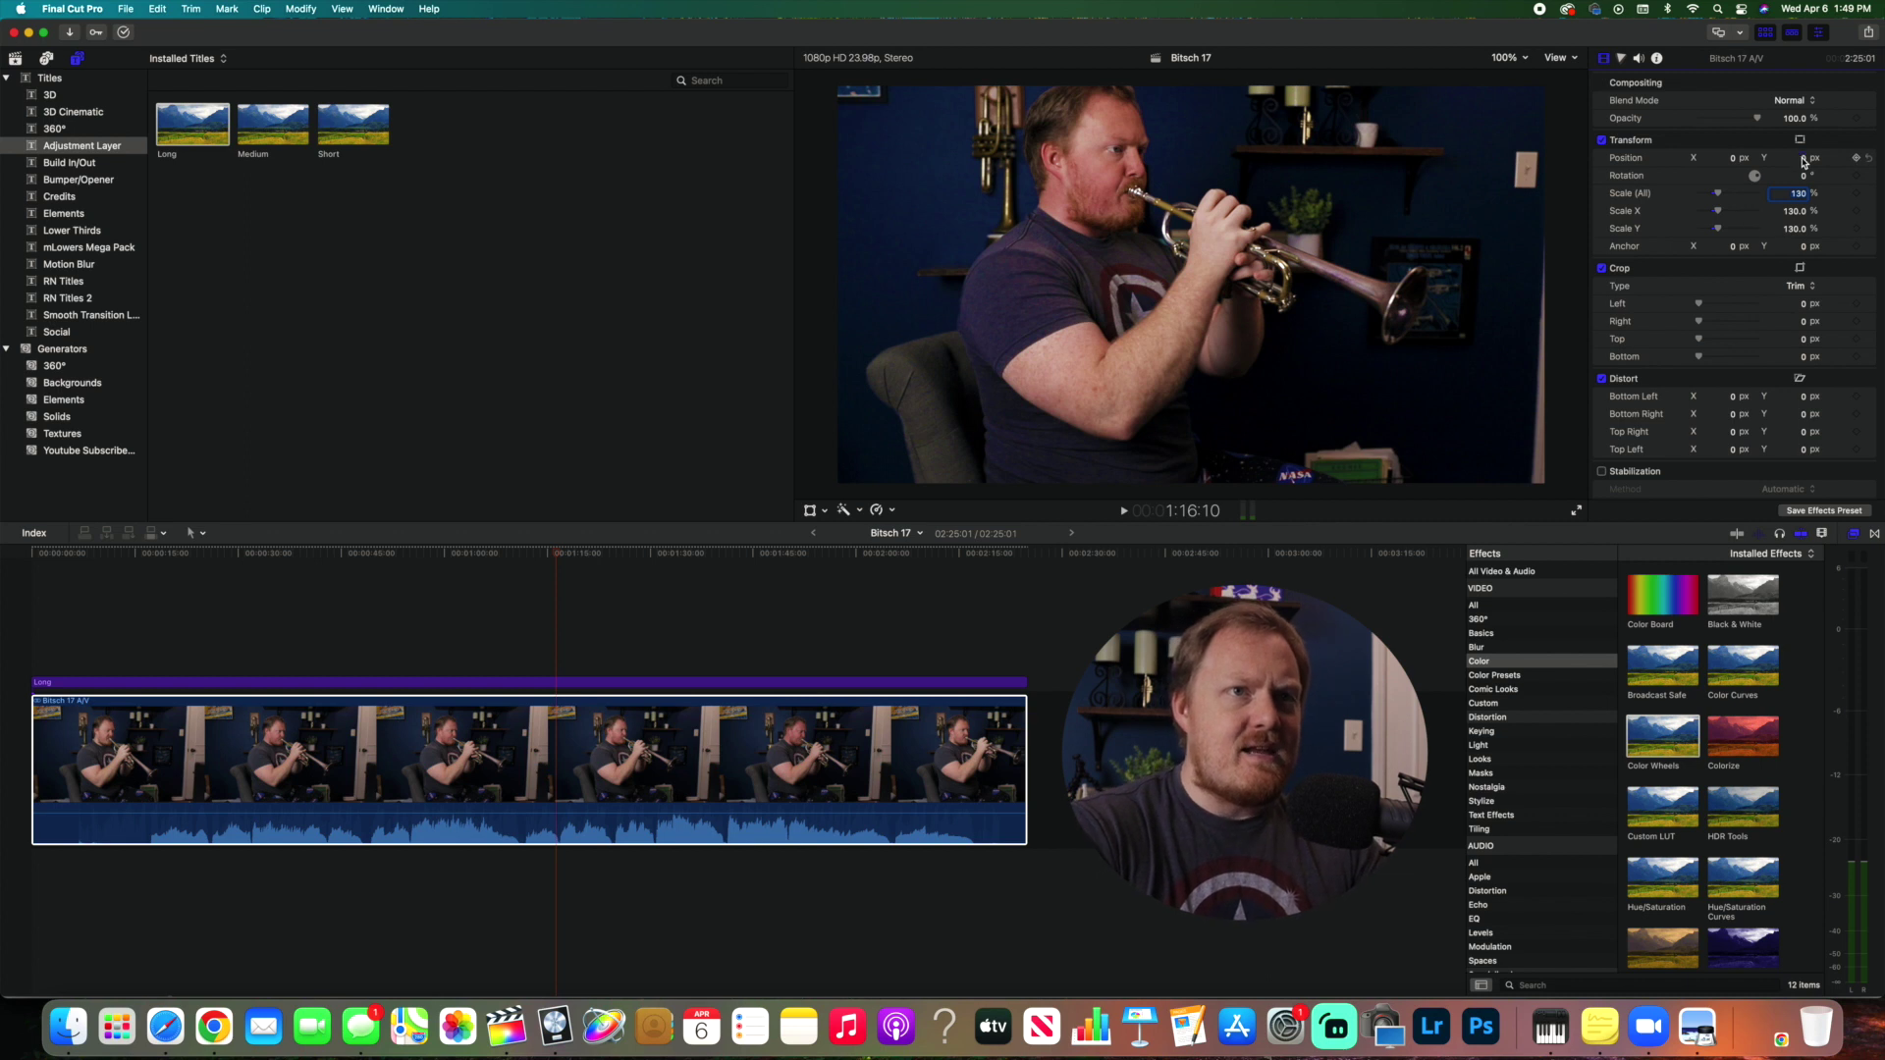
left_click_drag(1803, 163, 1803, 162)
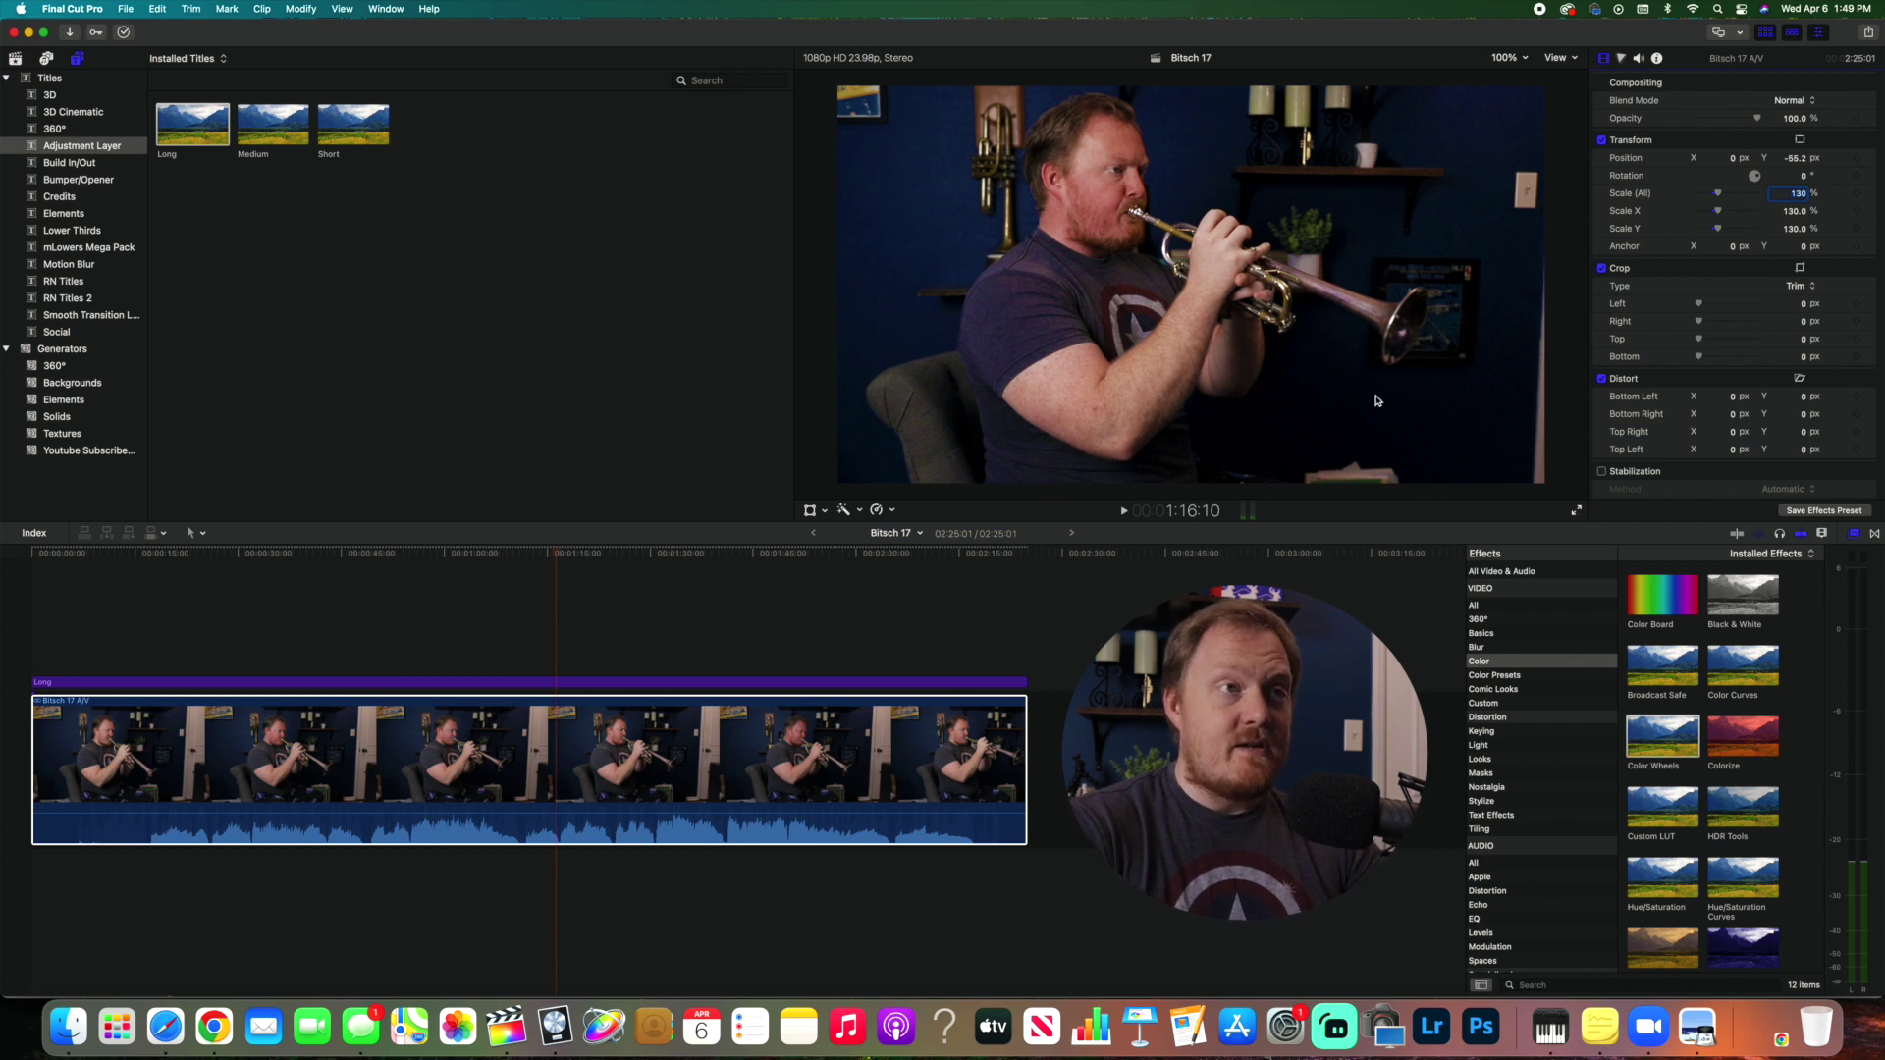
scroll(1549, 834, "down", 2)
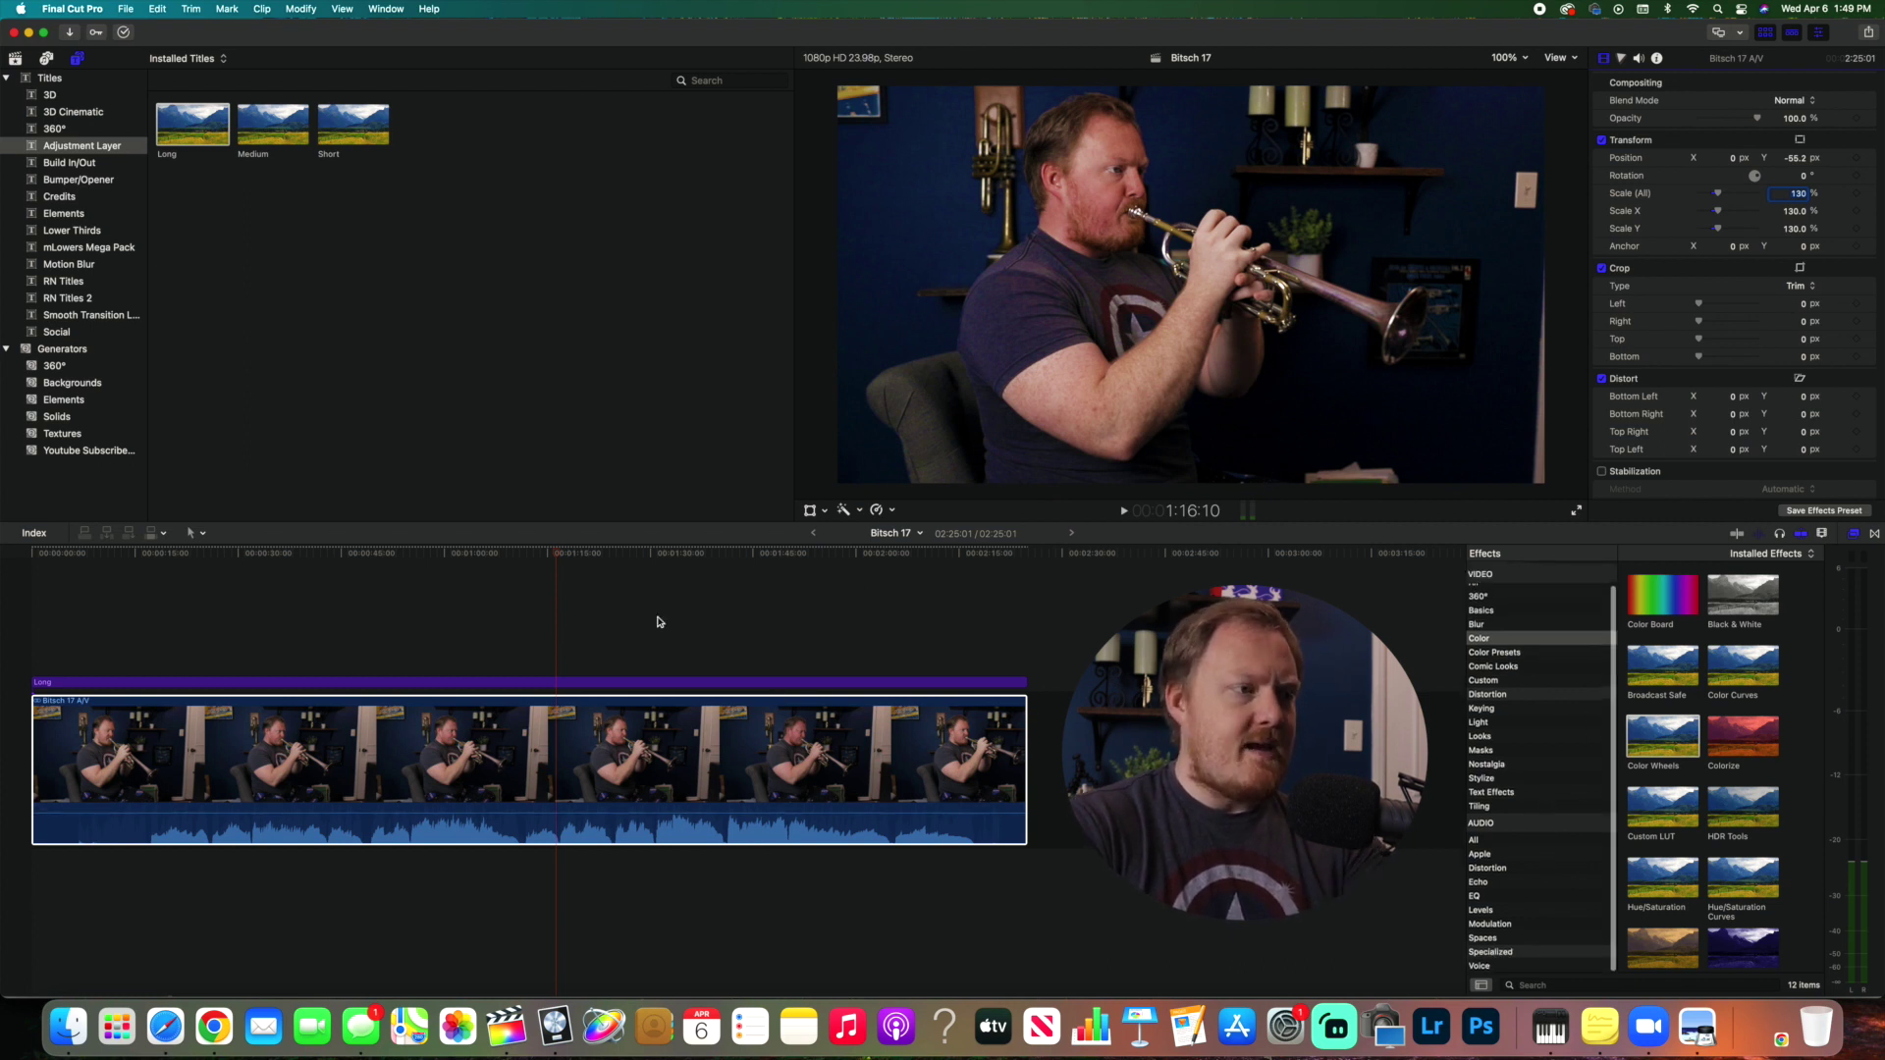
- Play the trumpet clip from around 1:33 to preview its audio
left_click(673, 556)
left_click_drag(672, 556, 656, 556)
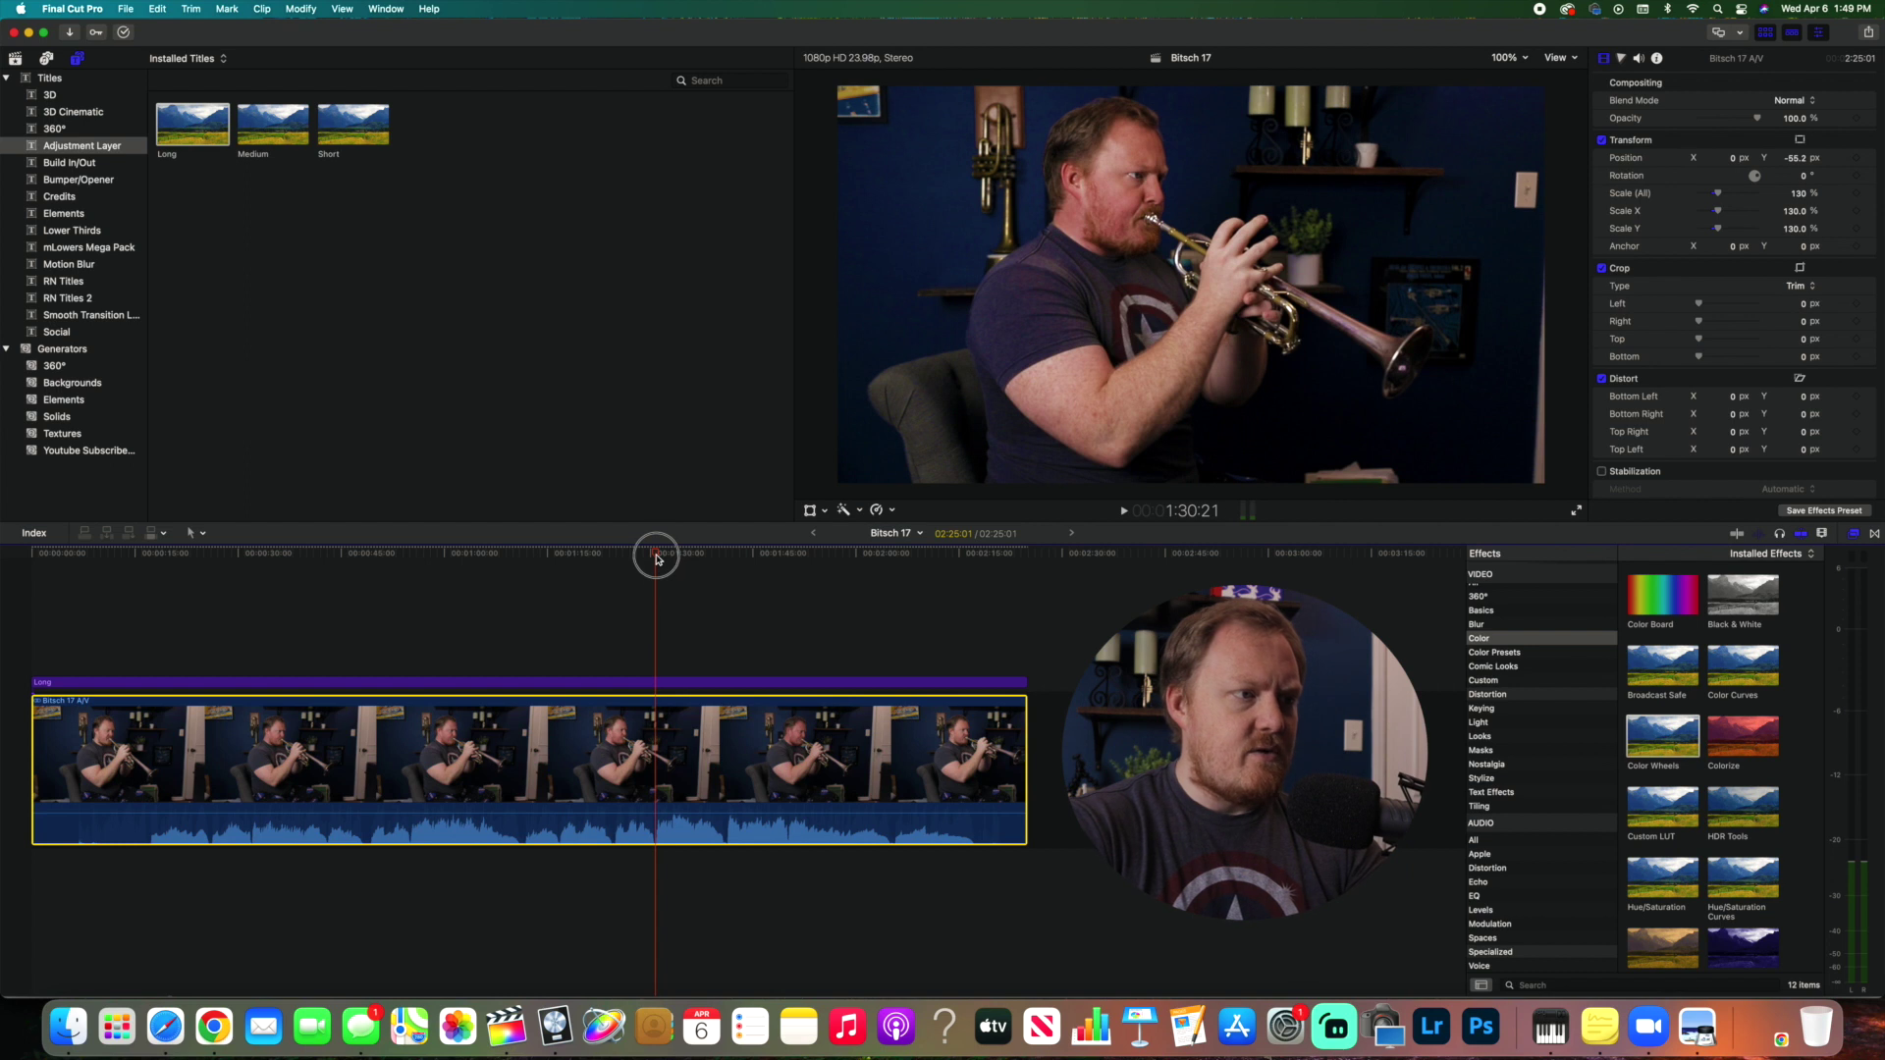
key("space")
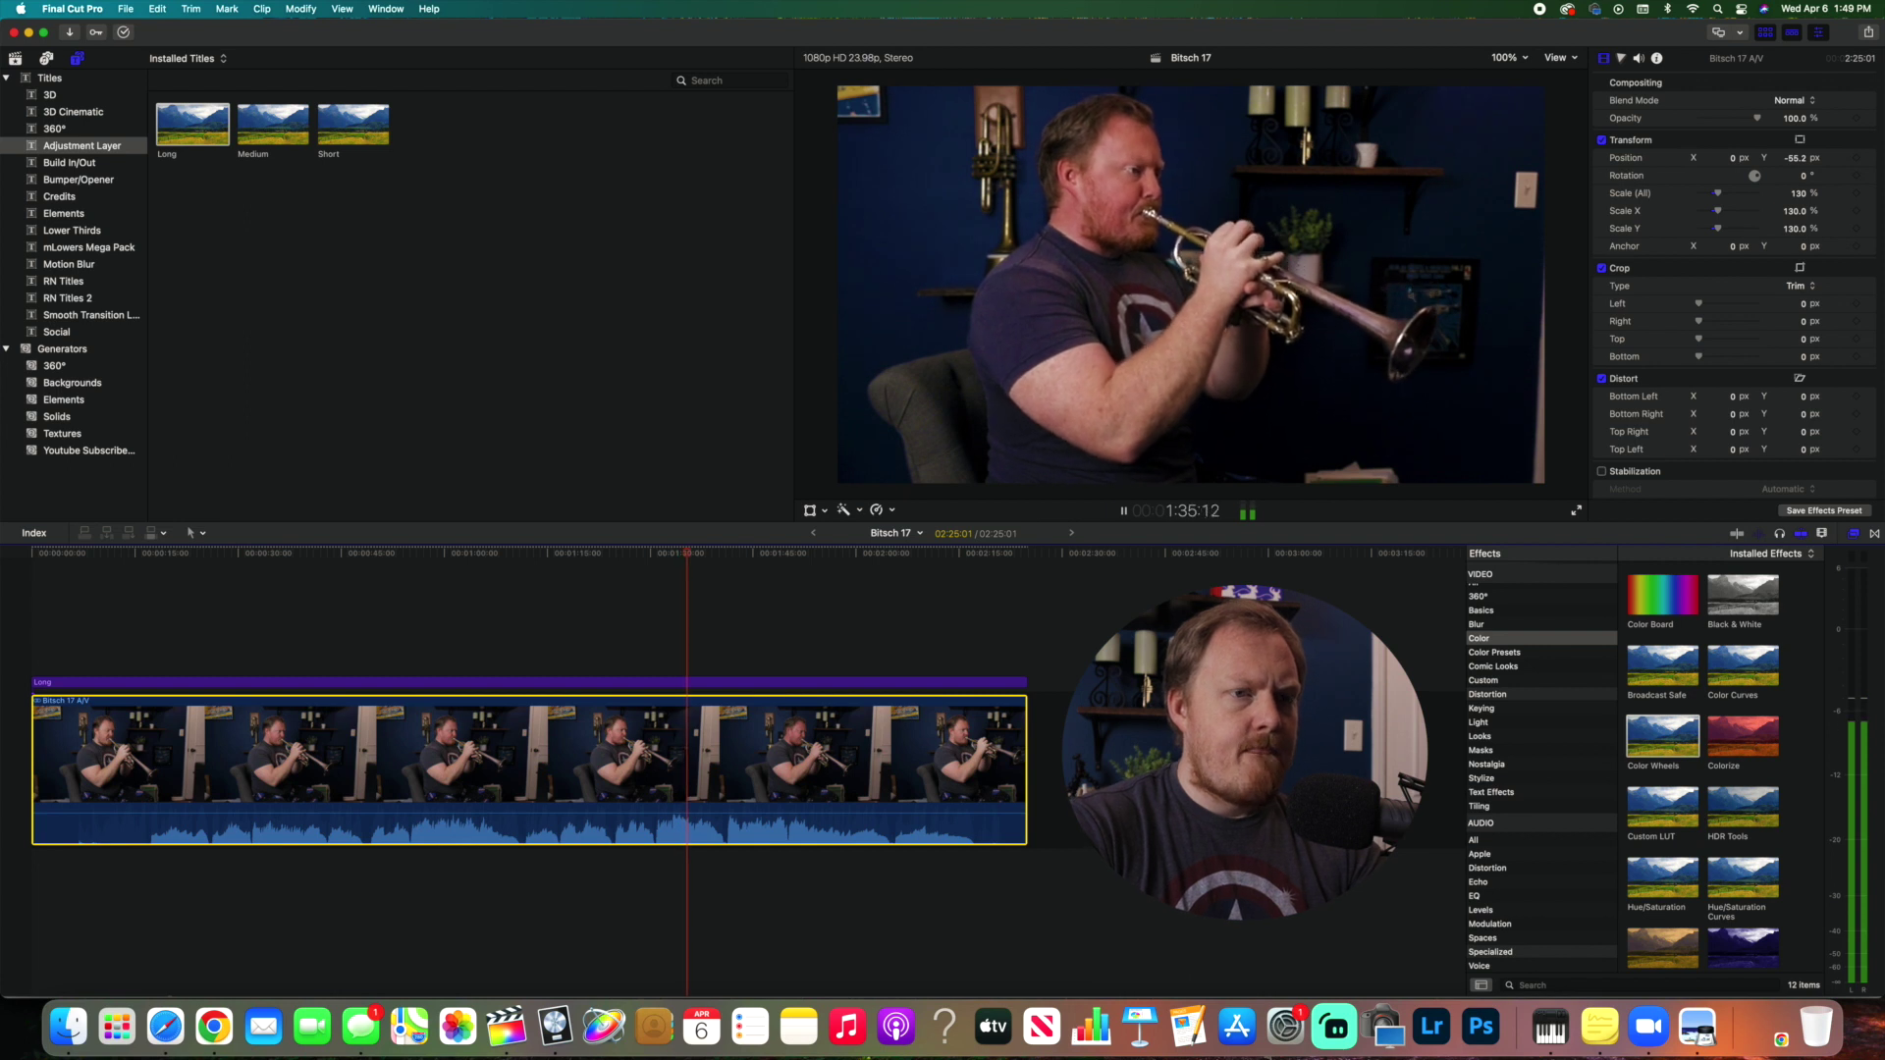
key("space")
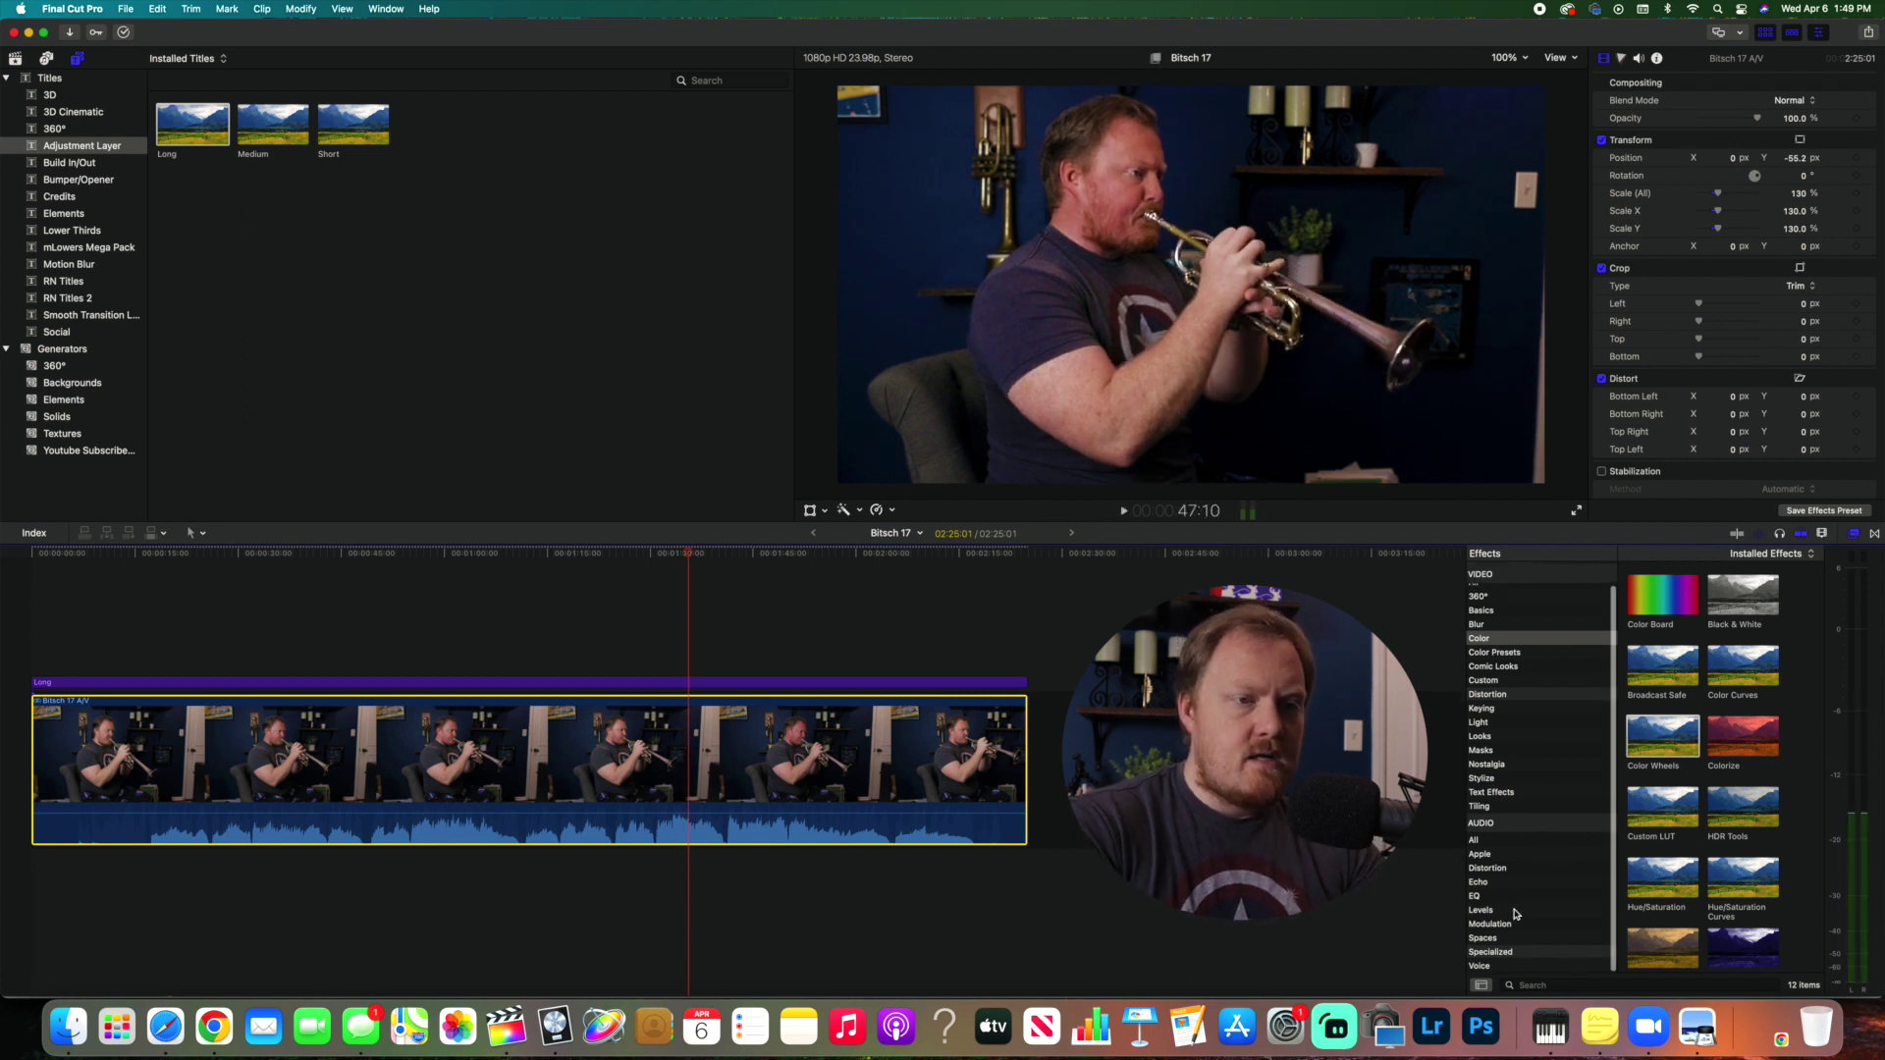
- Apply the Spaces Large Room reverb to the trumpet clip with amount 5.0
left_click(1511, 910)
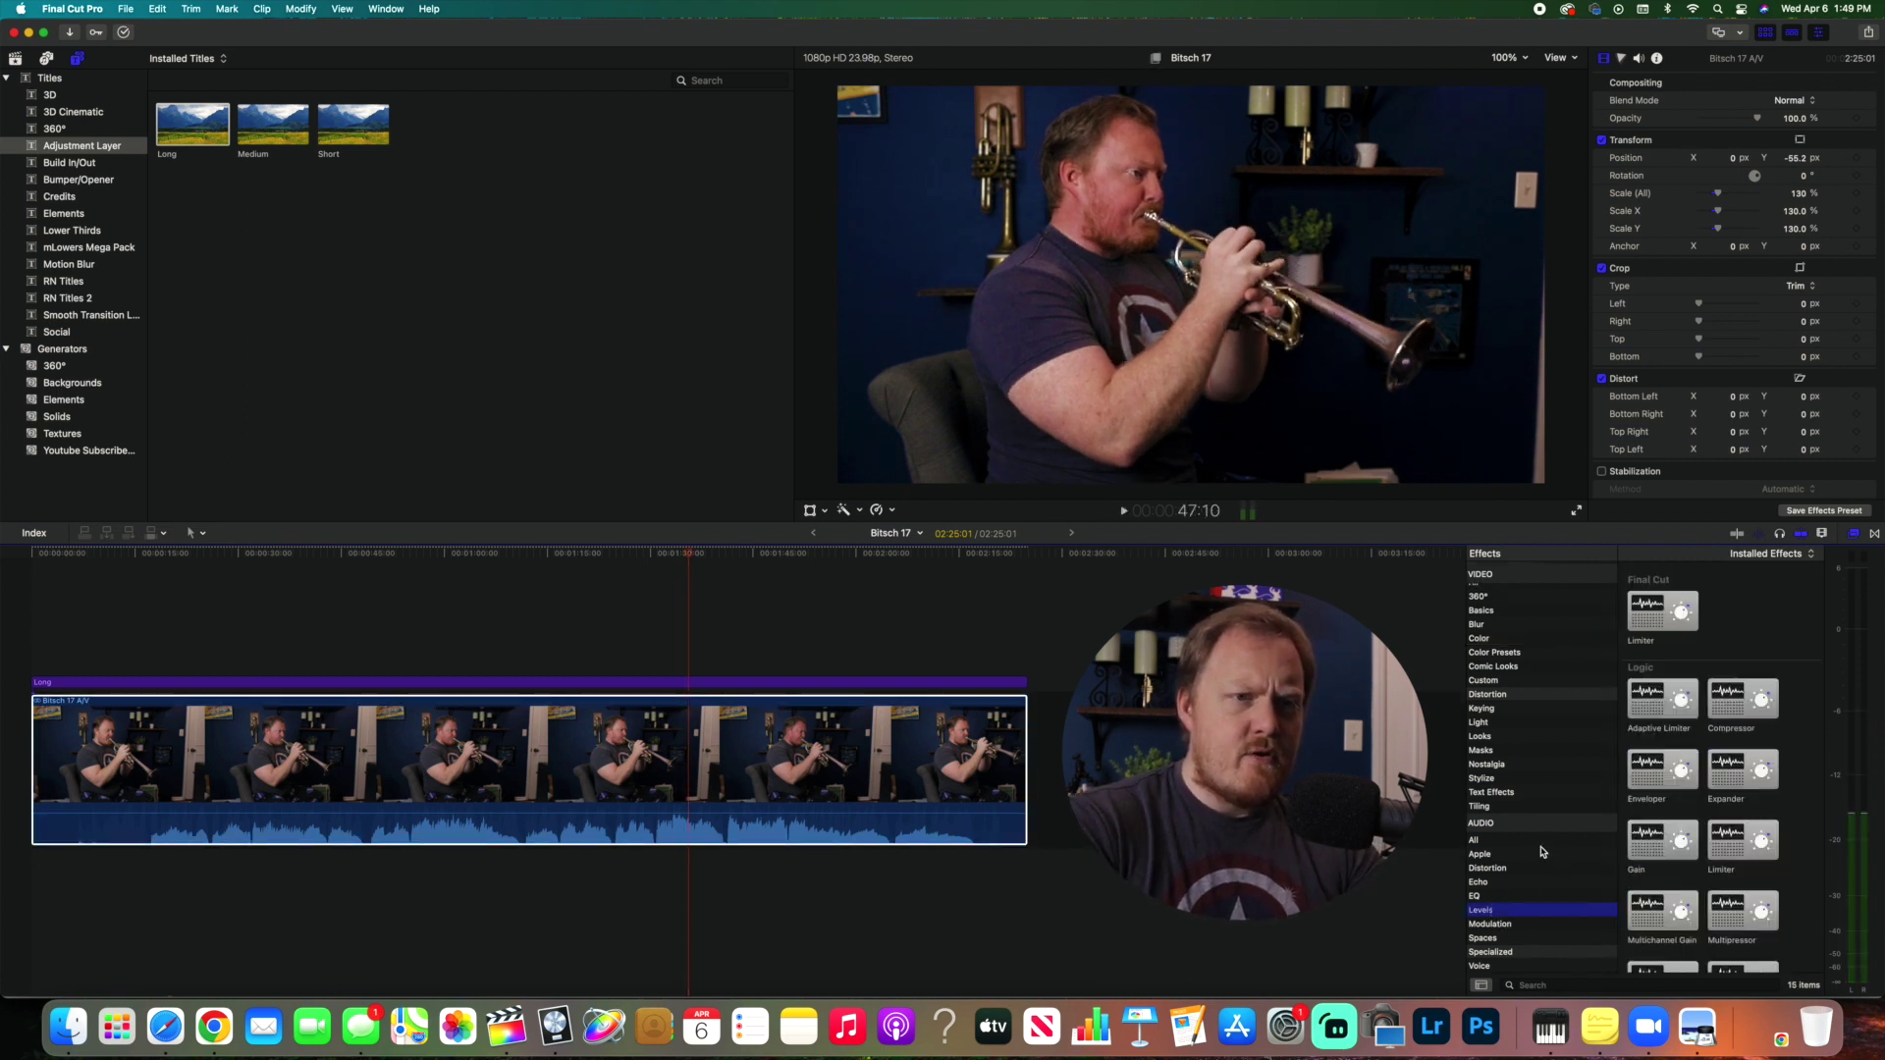
left_click(1485, 938)
left_click_drag(1743, 612, 787, 737)
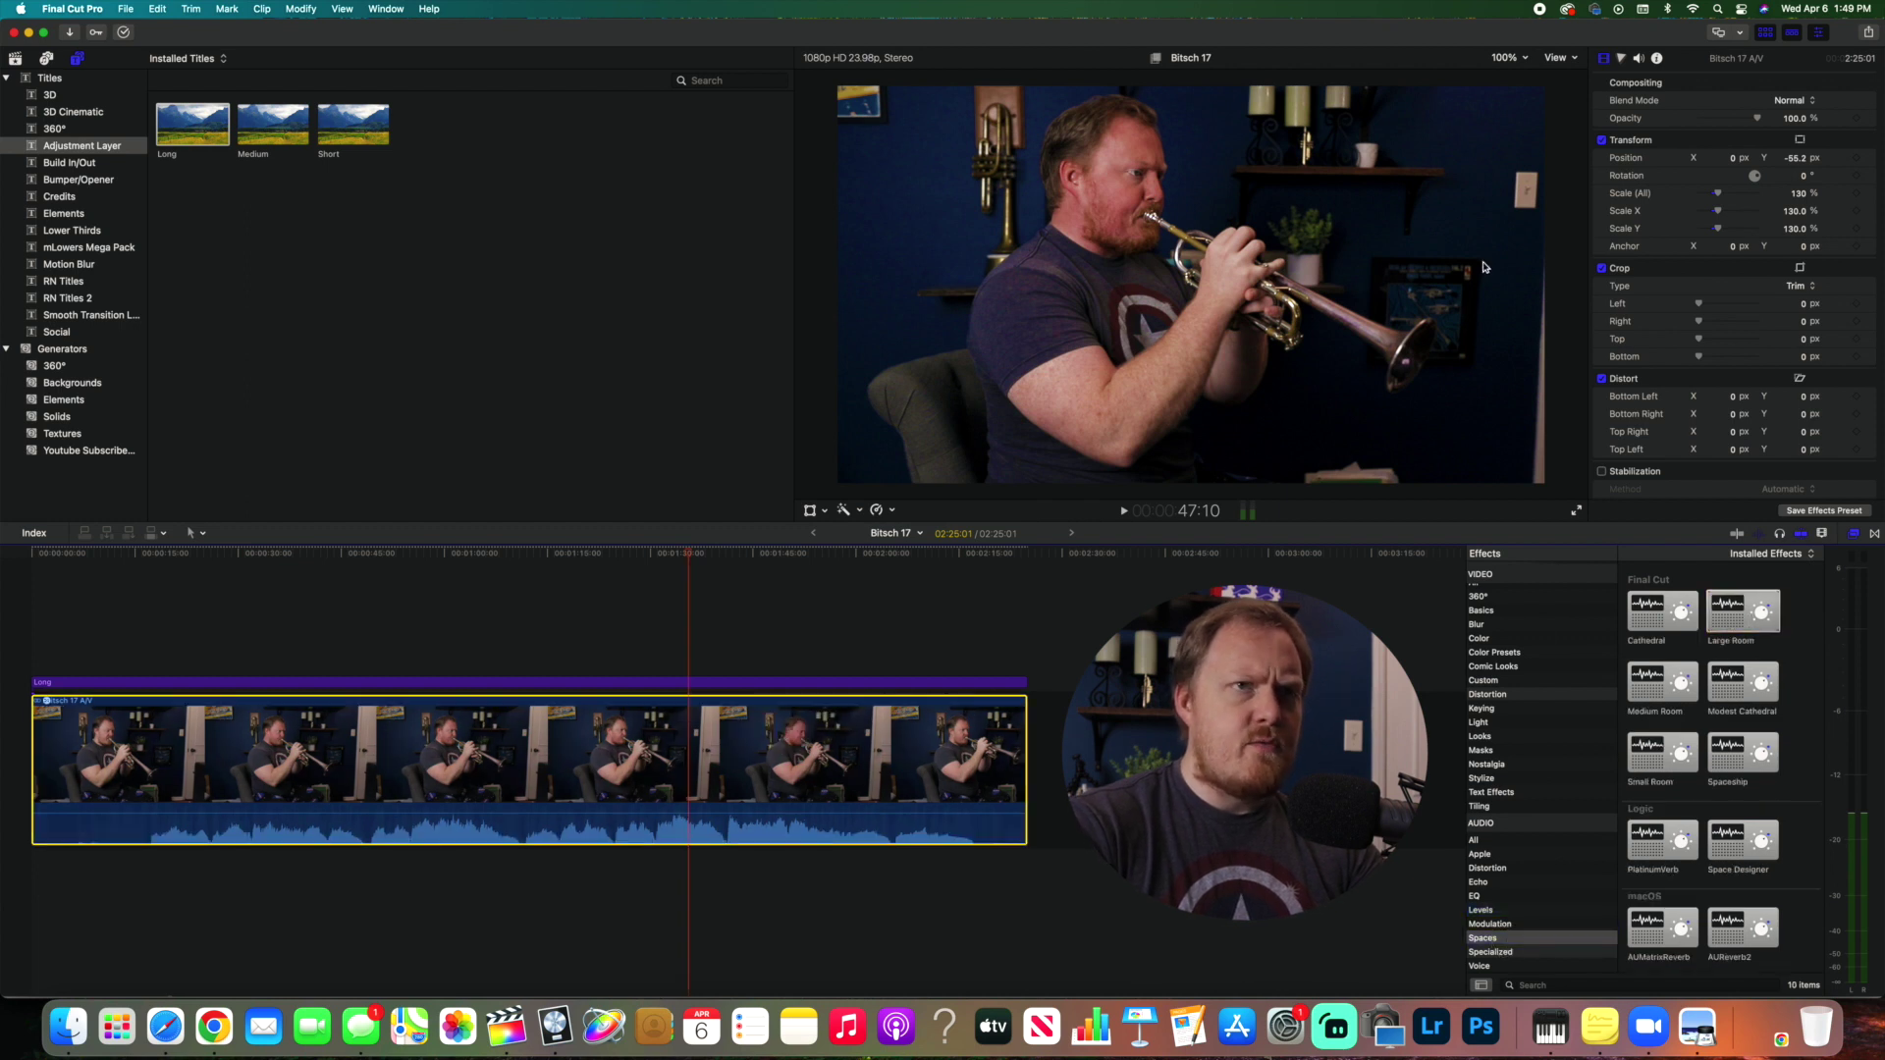
left_click(1638, 58)
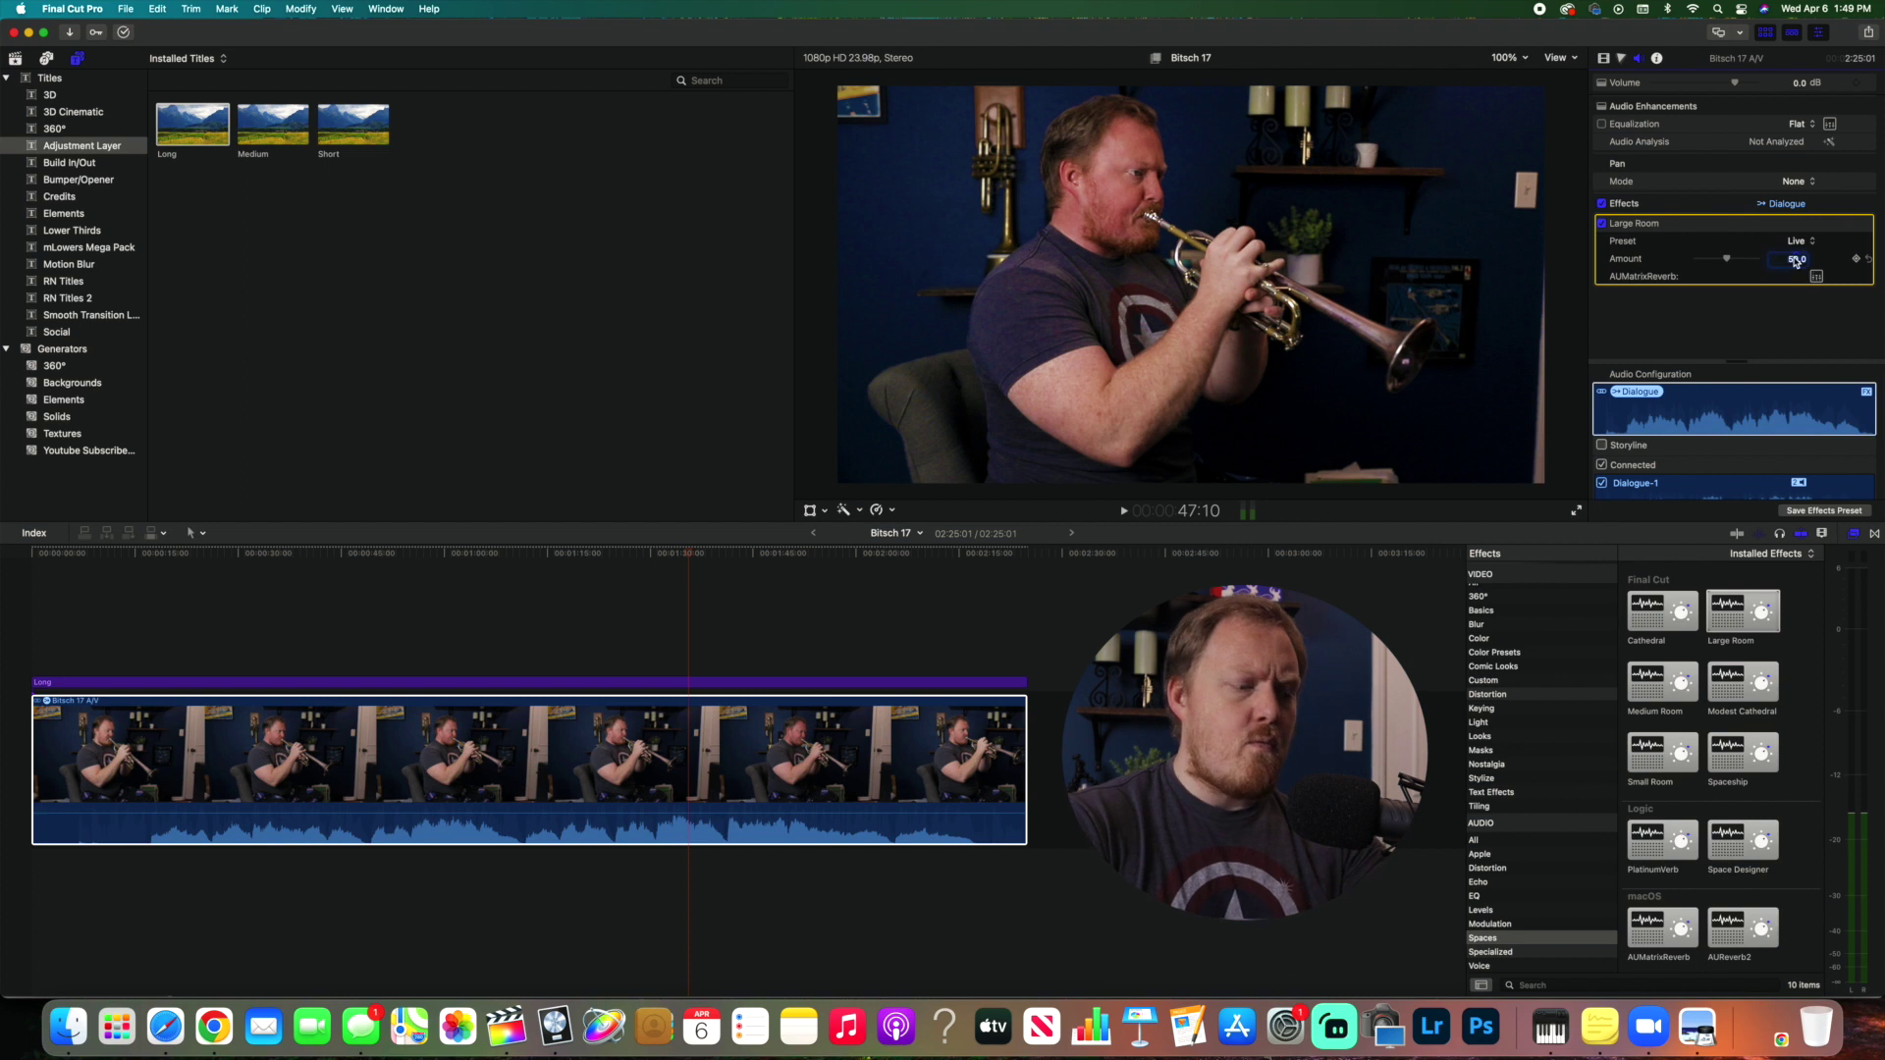
- Play back from an earlier point to hear the reverb
left_click(674, 553)
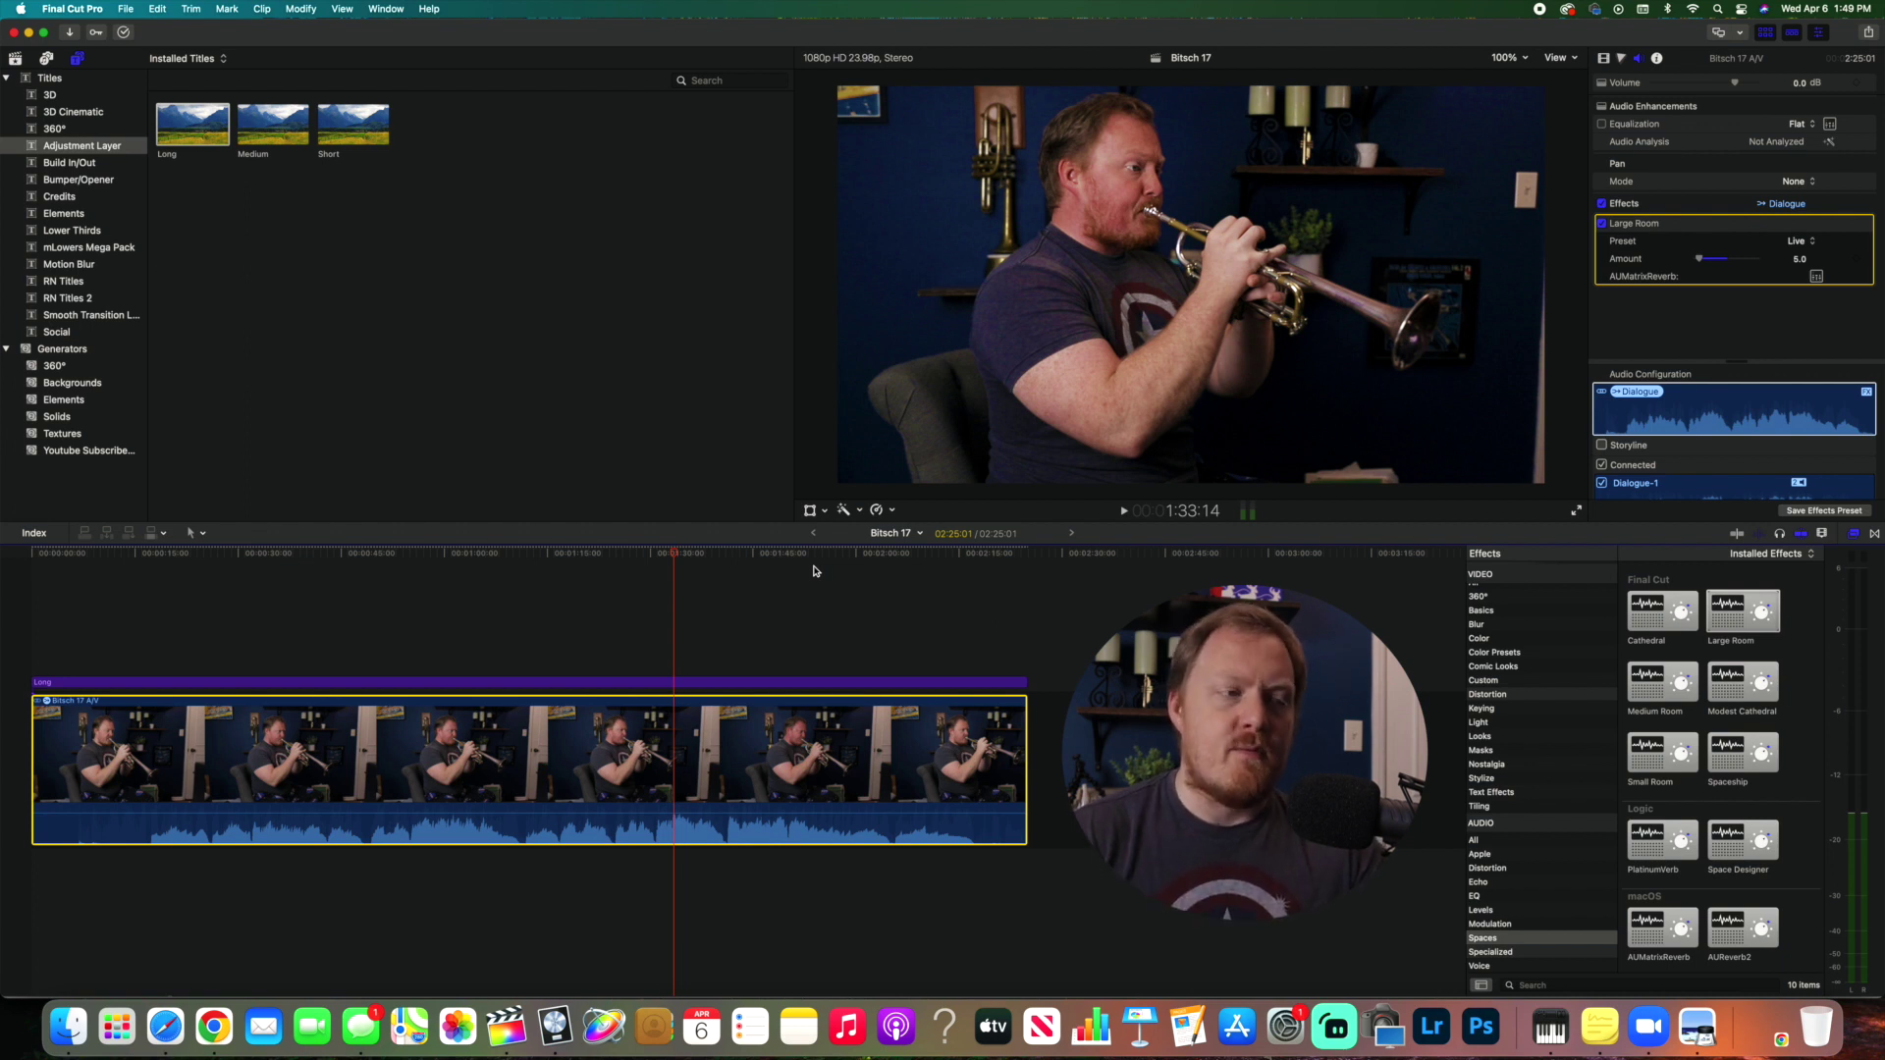
key("space")
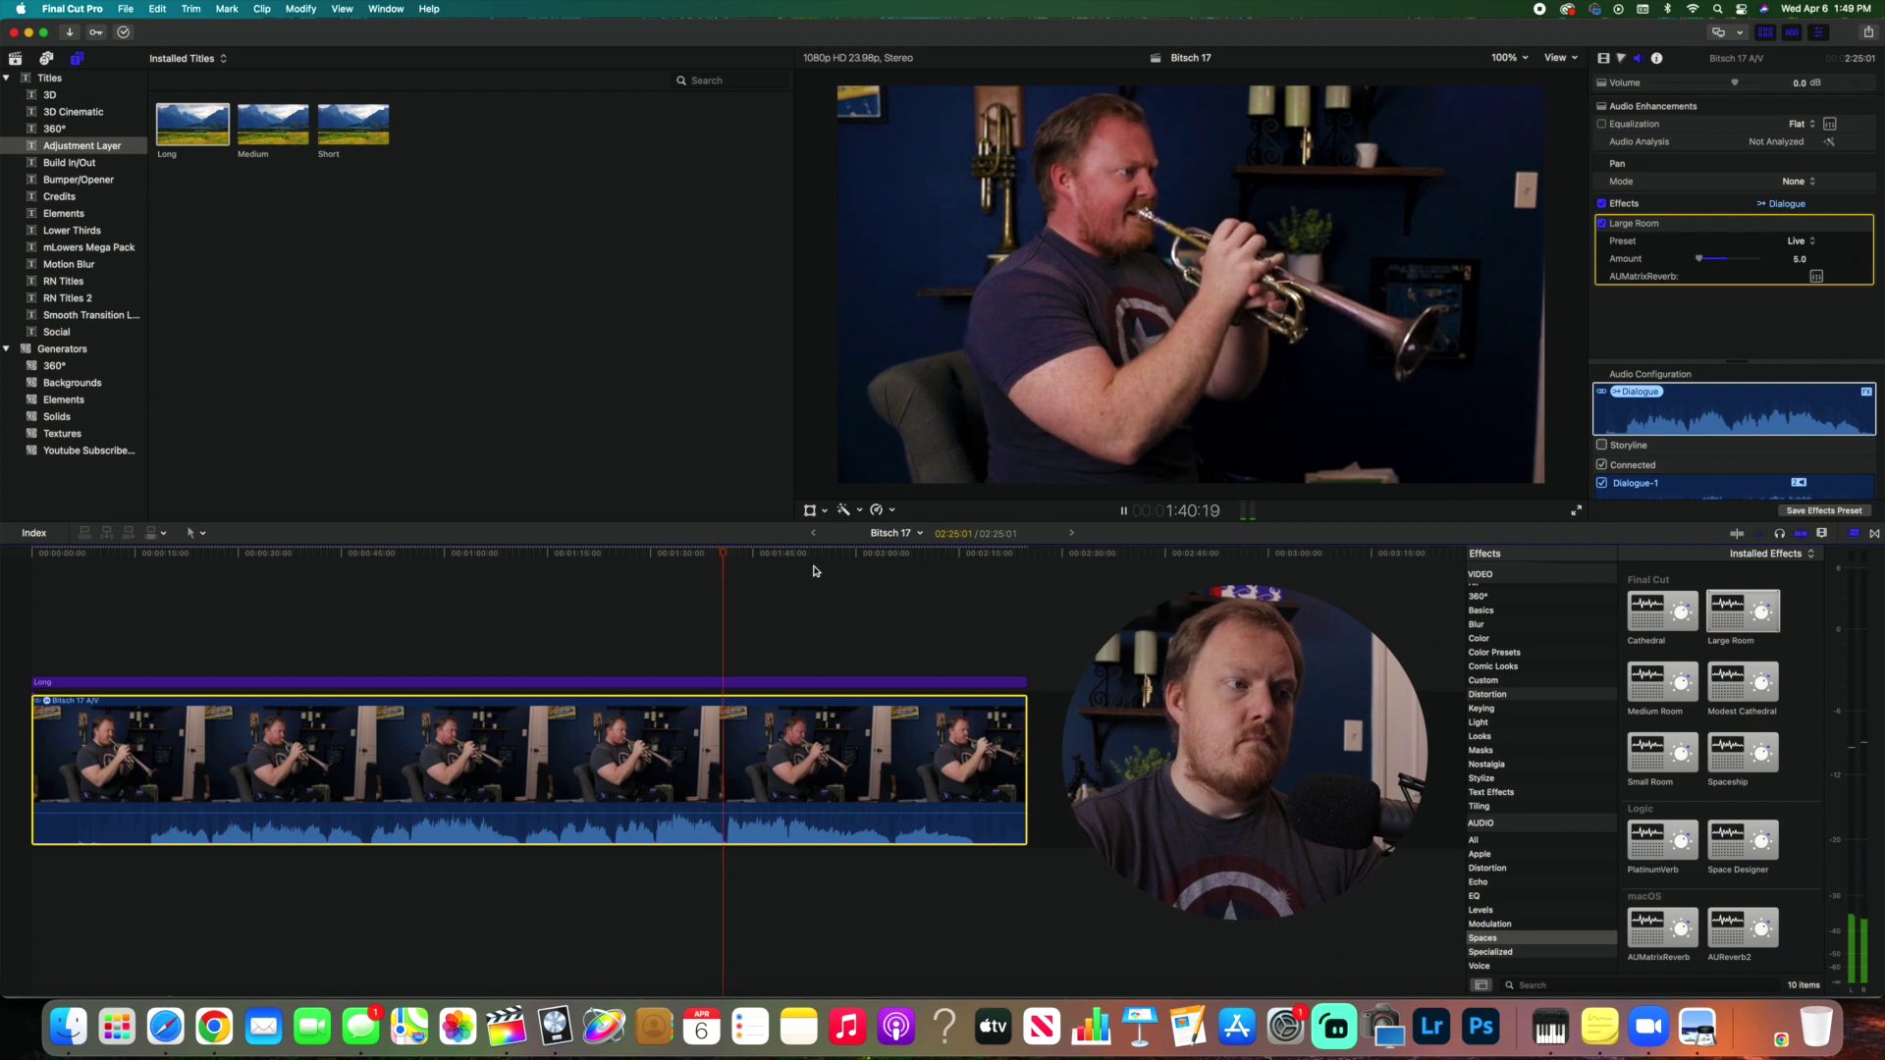
key("space")
key("super+shift+a")
- Select both timeline clips and make them a compound clip named Bitsch 17 CC with Option-G
left_click_drag(1079, 780, 884, 643)
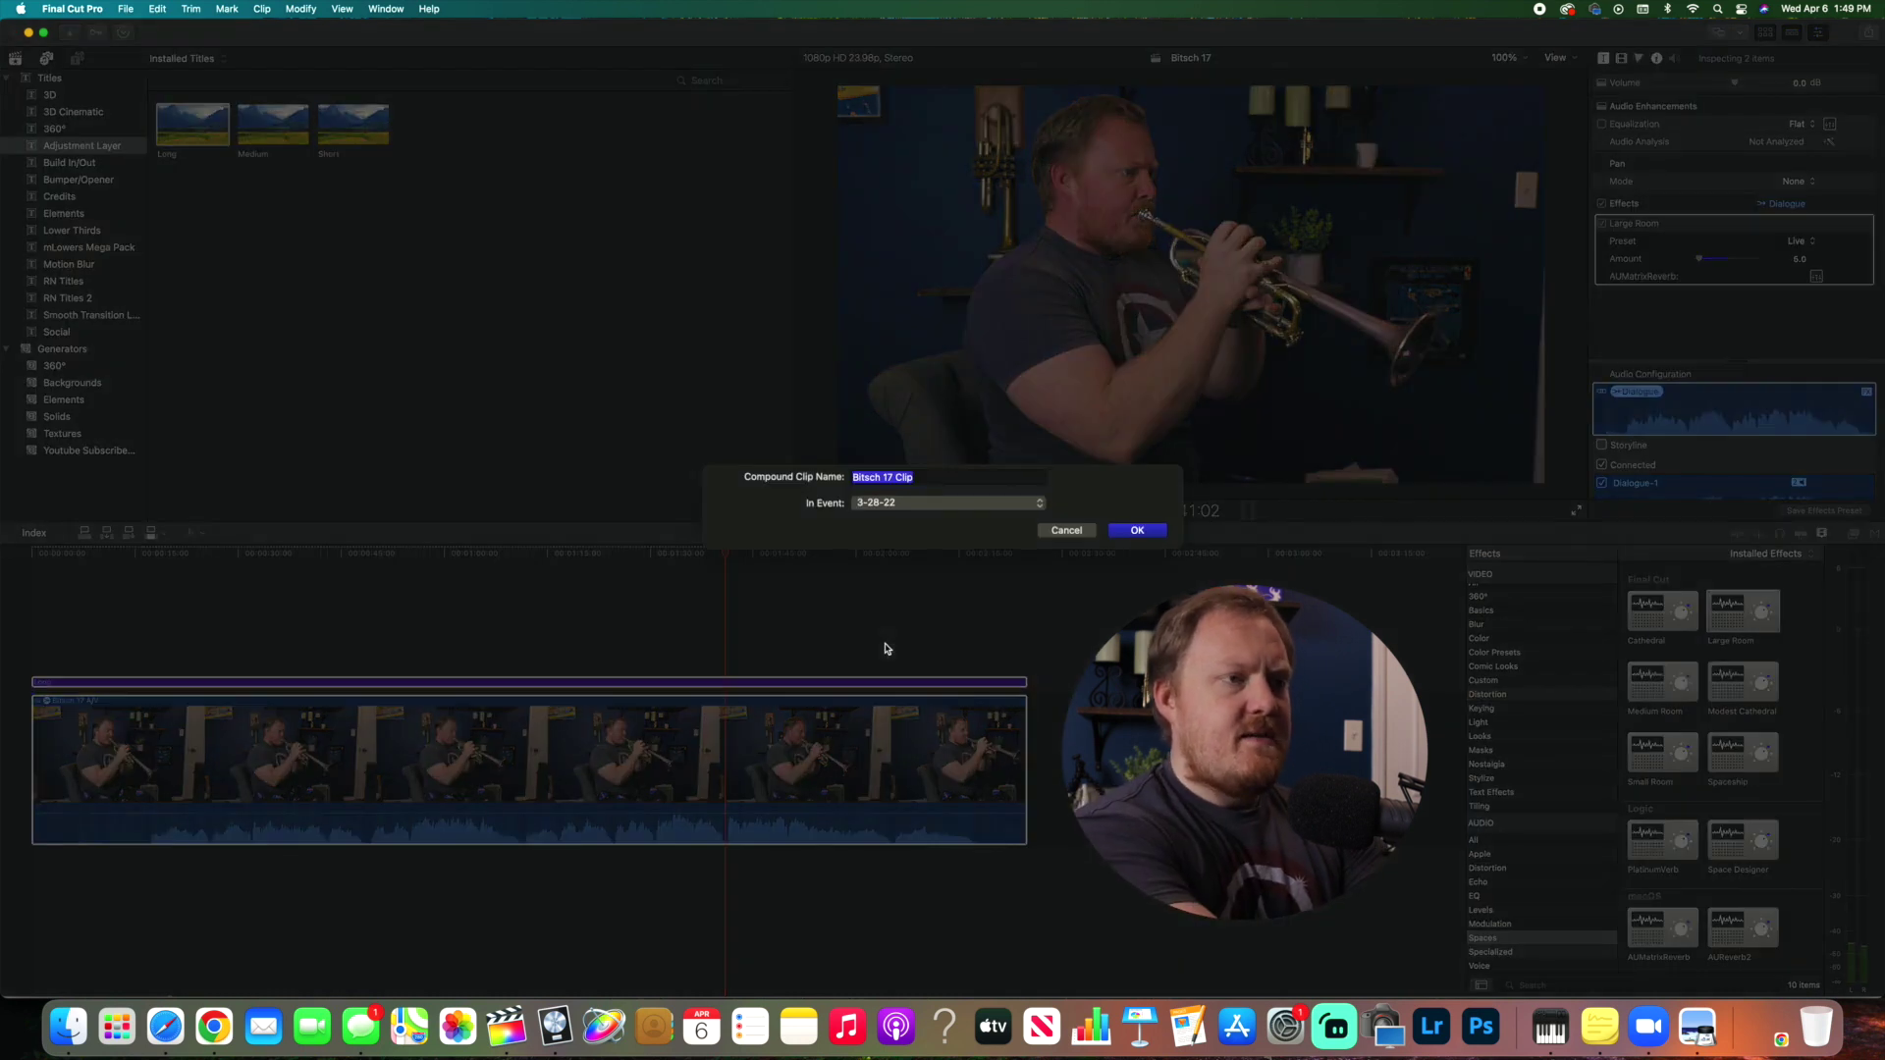
key("alt+g")
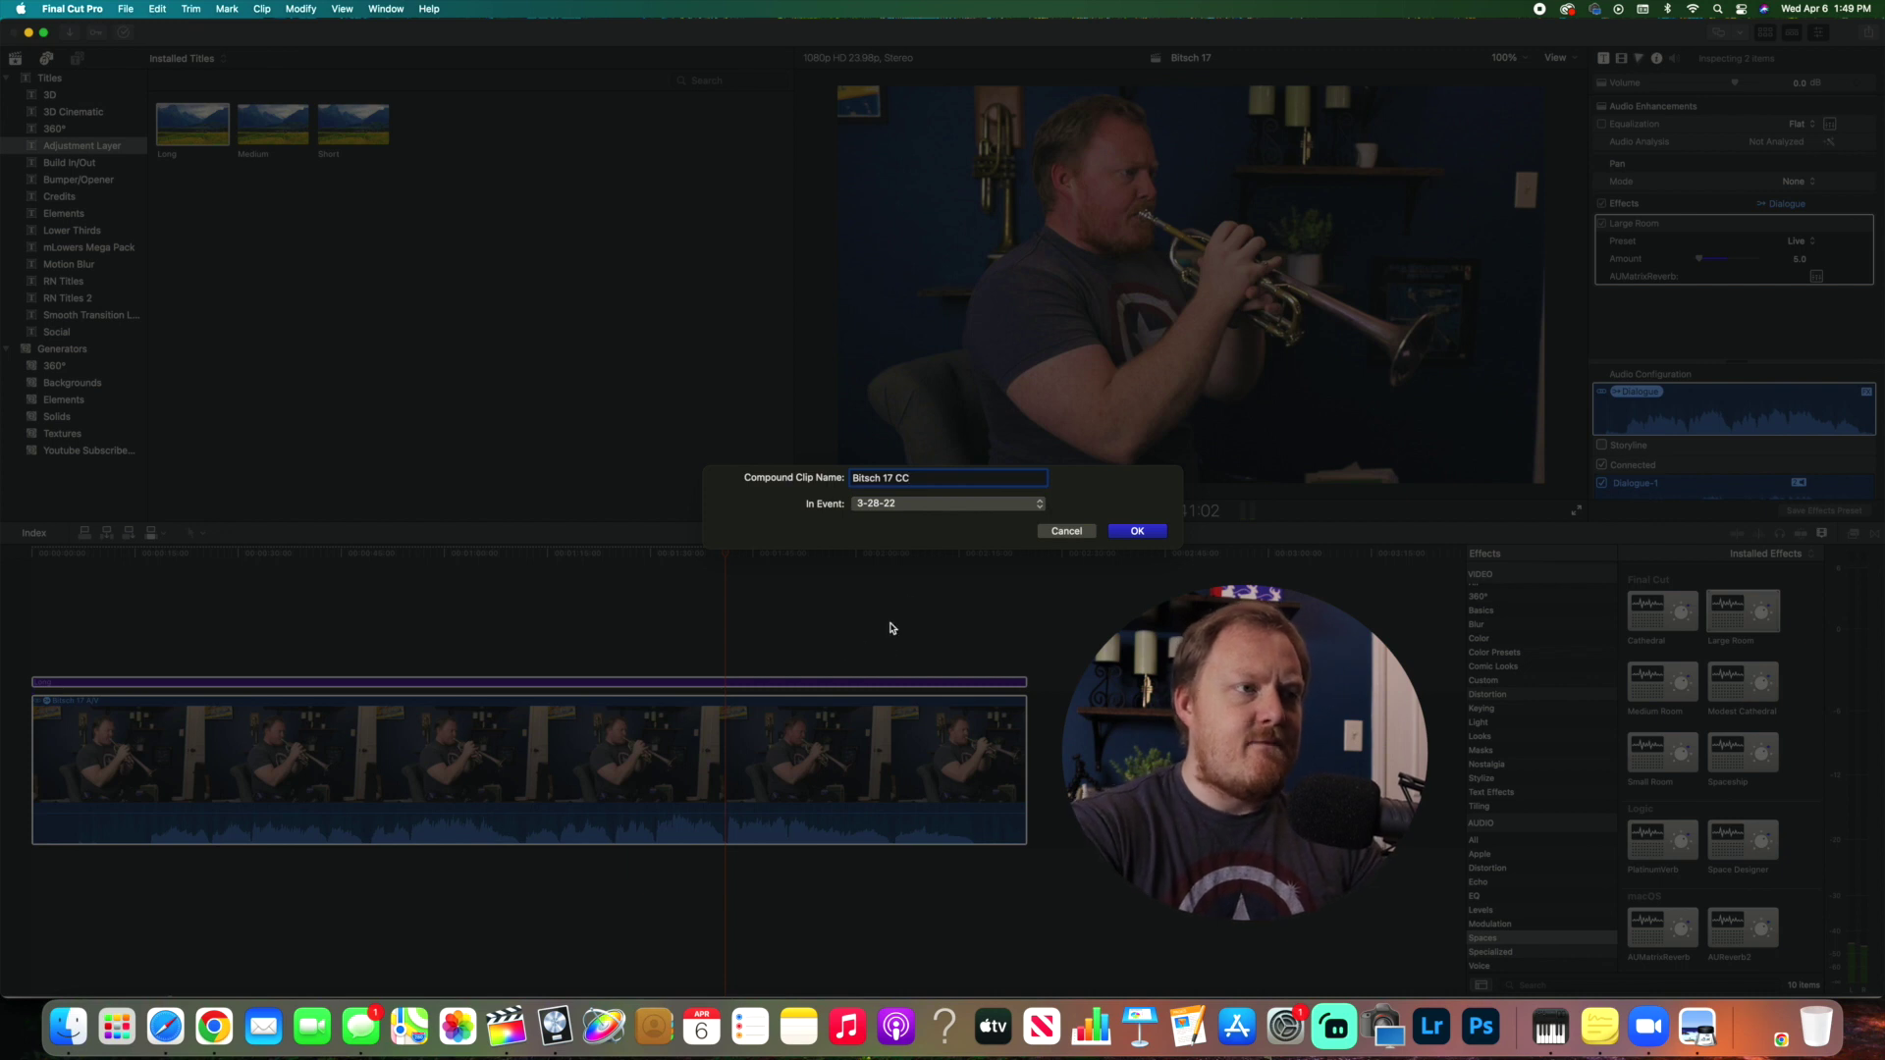
left_click(1139, 531)
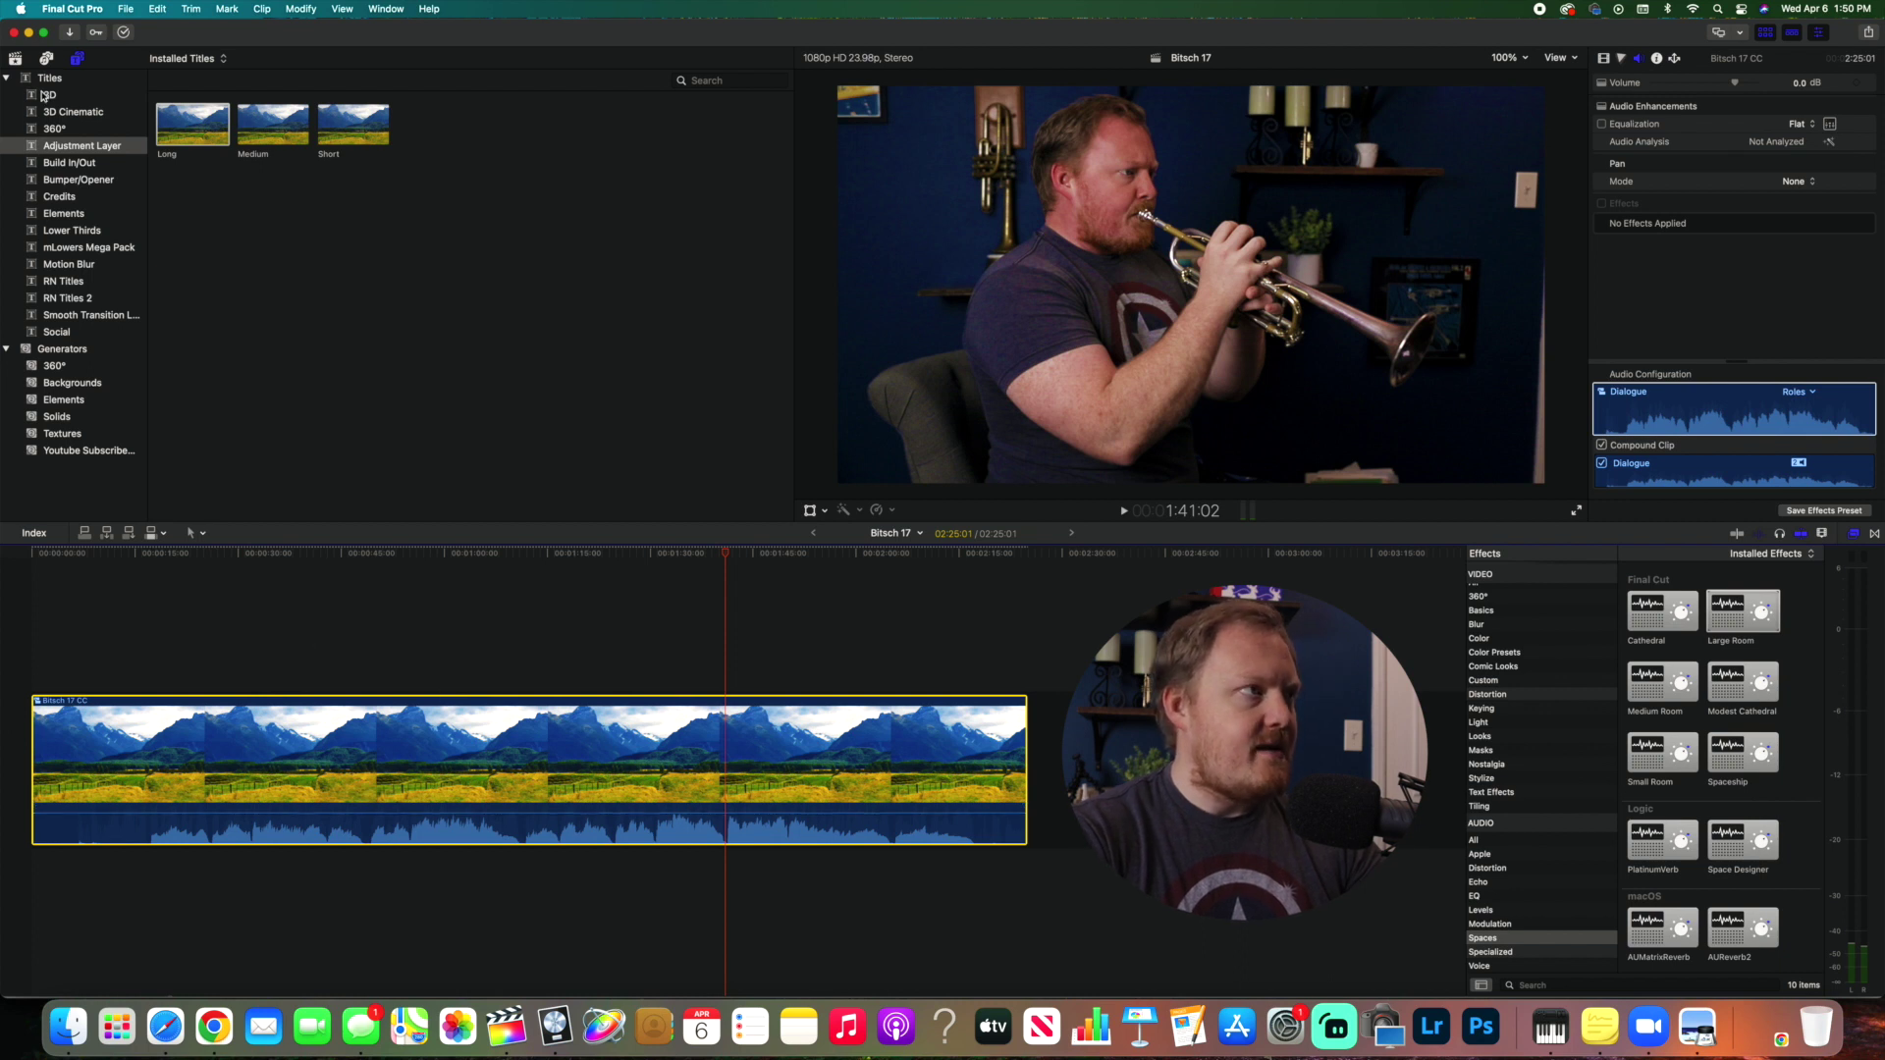
- Add the sheet-music screenshot above Bitsch 17 CC and extend it across the whole video
left_click(15, 60)
left_click_drag(564, 327, 34, 609)
left_click_drag(377, 607, 1023, 603)
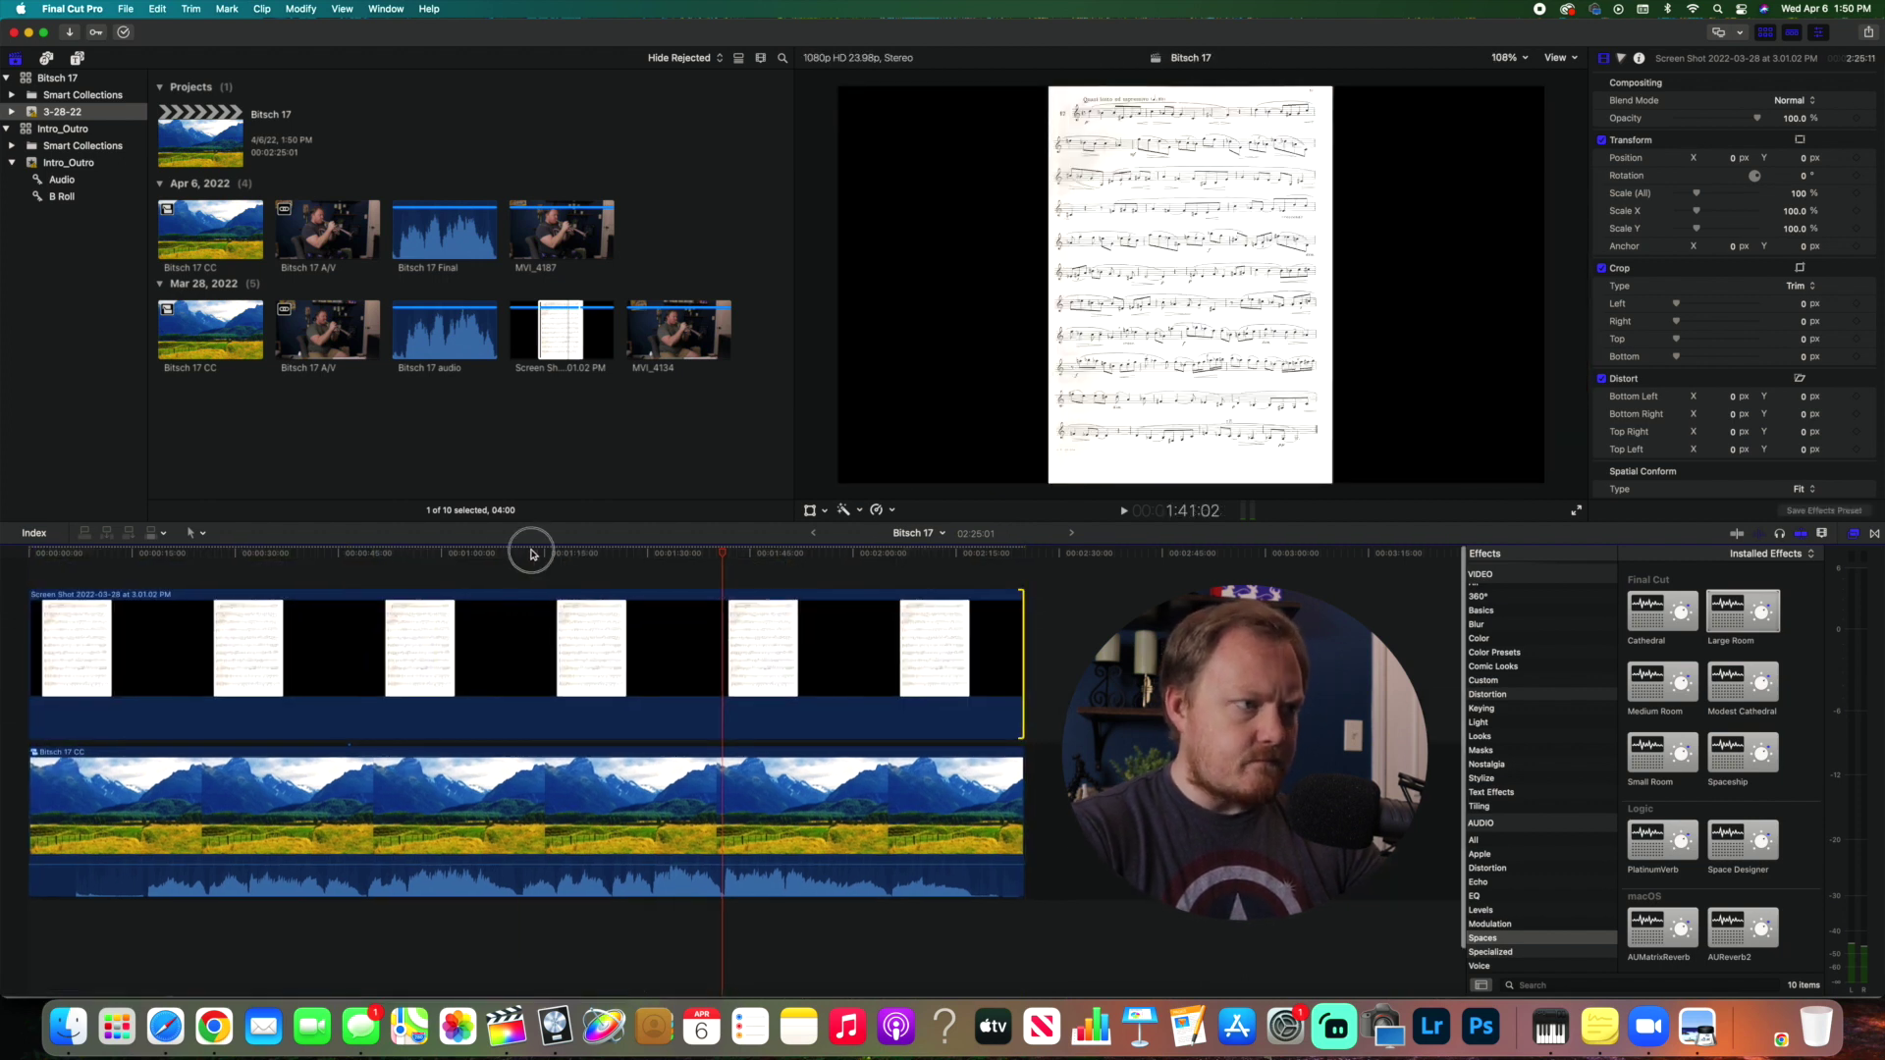
left_click_drag(530, 554, 453, 574)
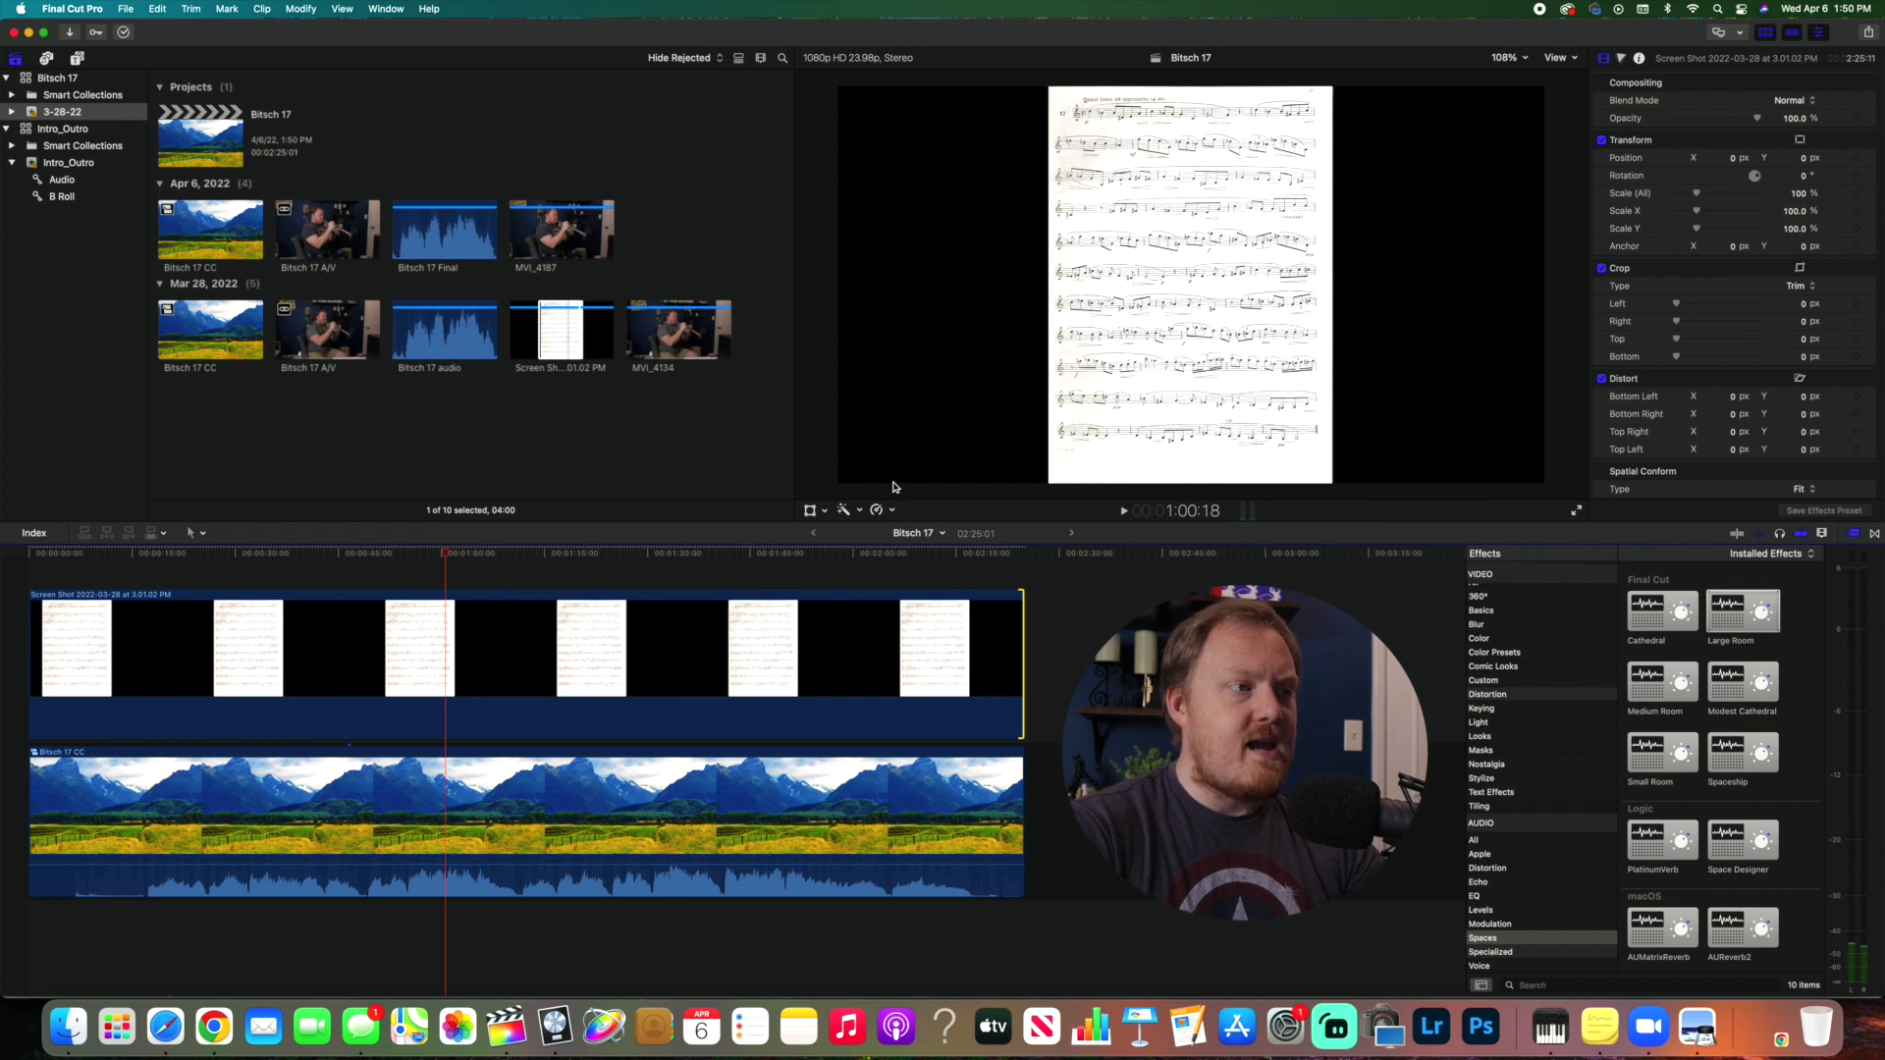
- Crop the screenshot to one staff line, move it to the bottom, and scale to 263%
left_click(577, 646)
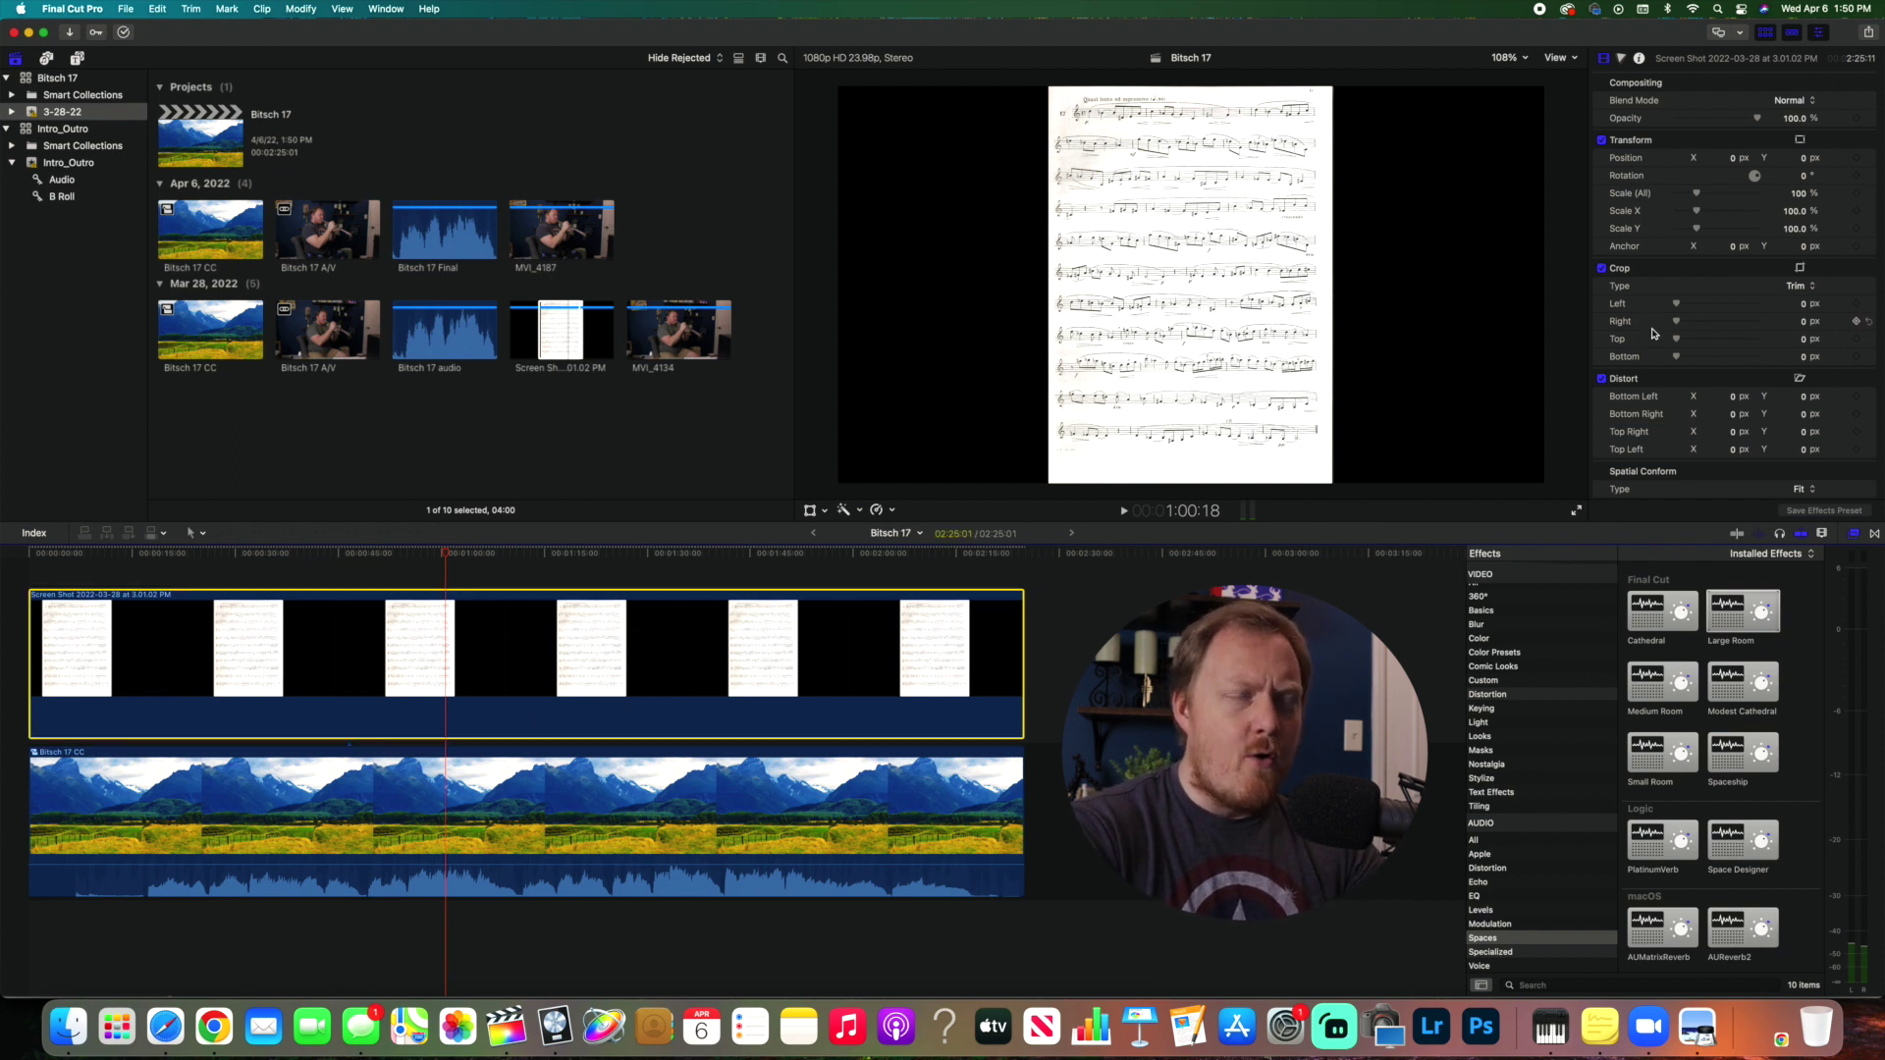
scroll(1673, 314, "down", 1)
left_click_drag(1677, 300, 1688, 341)
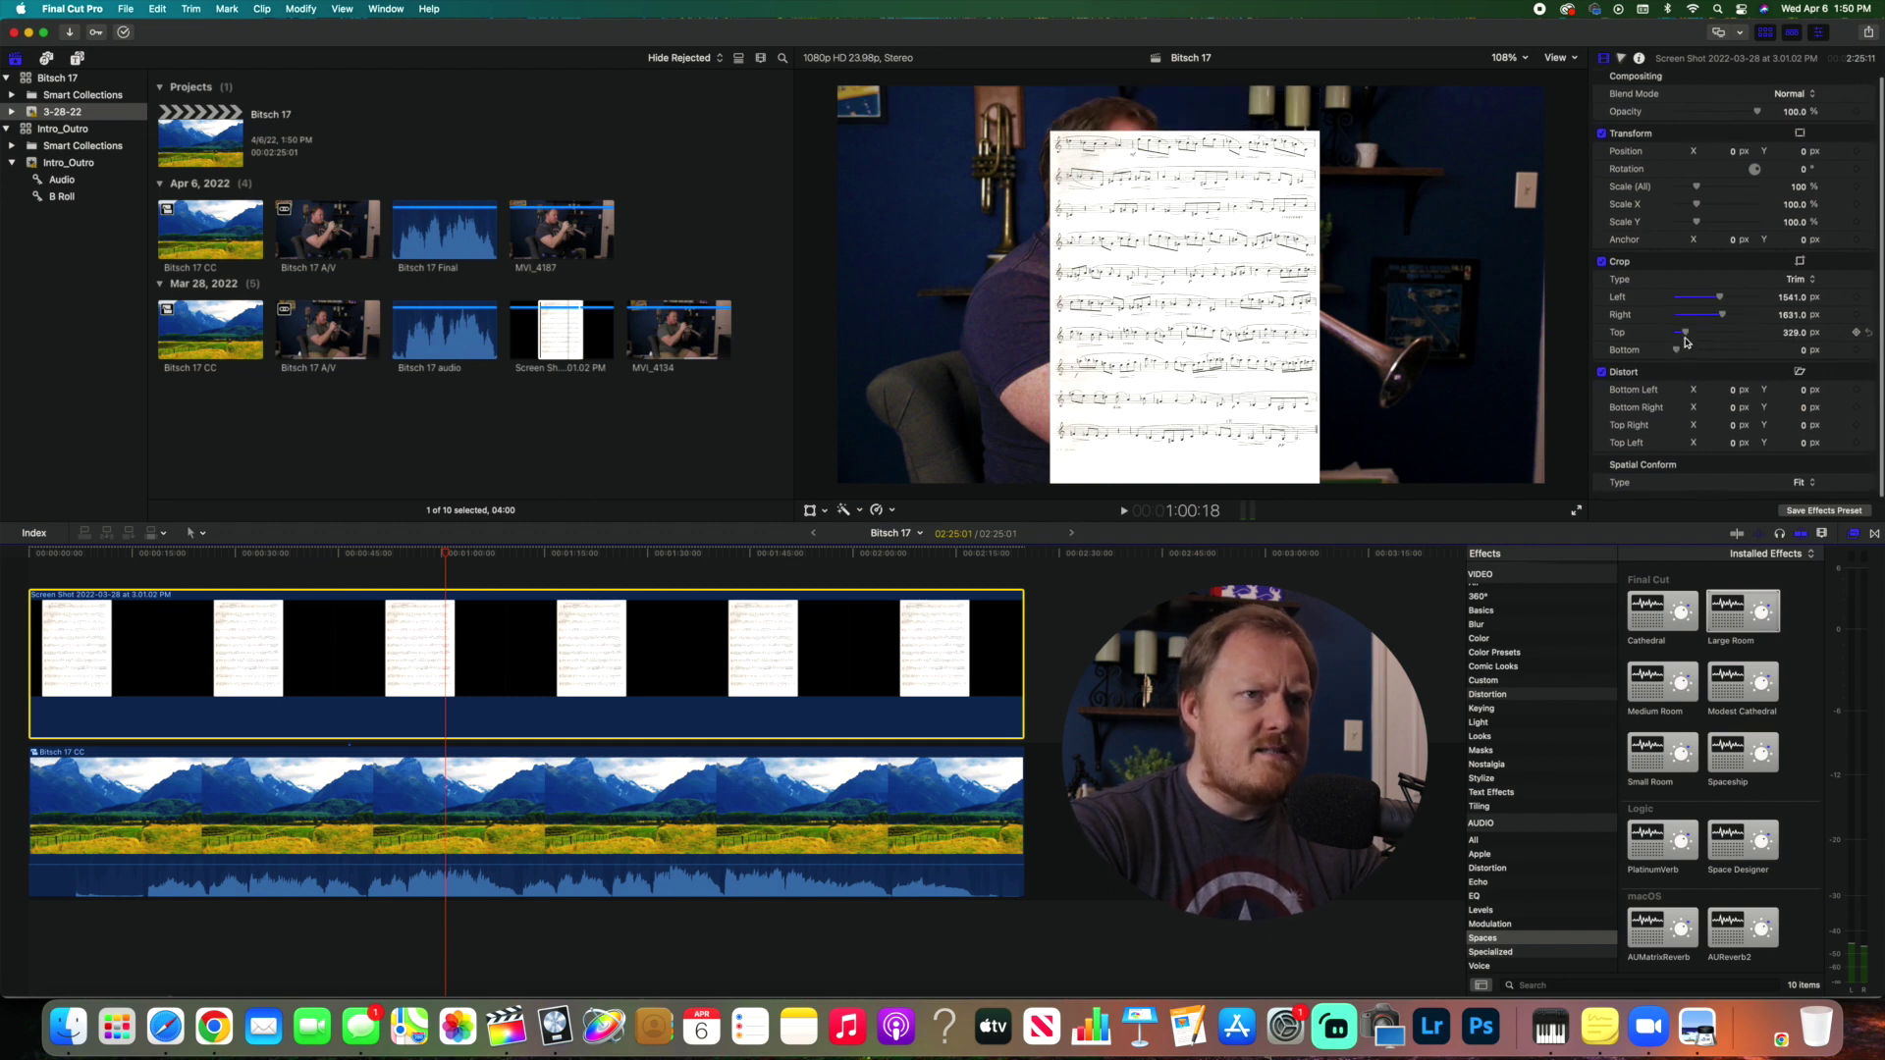
left_click_drag(1677, 352, 1744, 358)
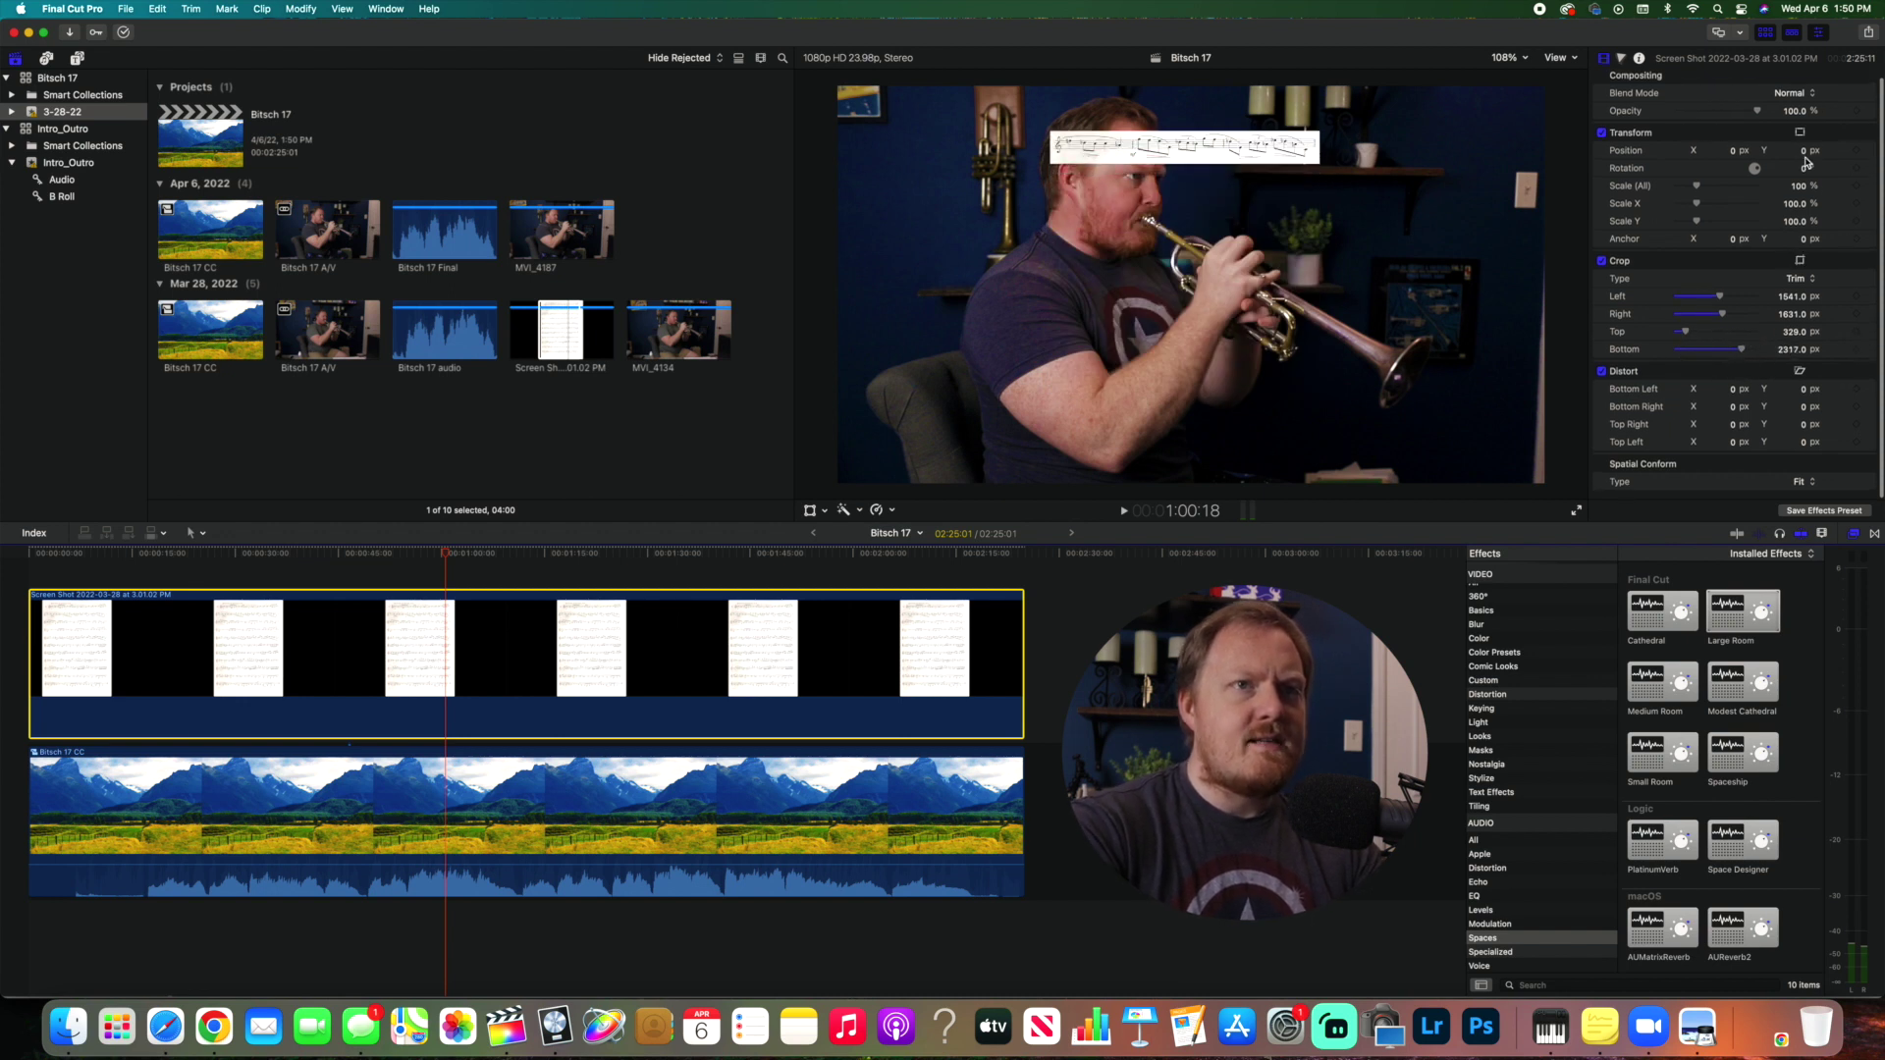
left_click_drag(1806, 162, 1806, 437)
left_click_drag(1700, 194, 1796, 208)
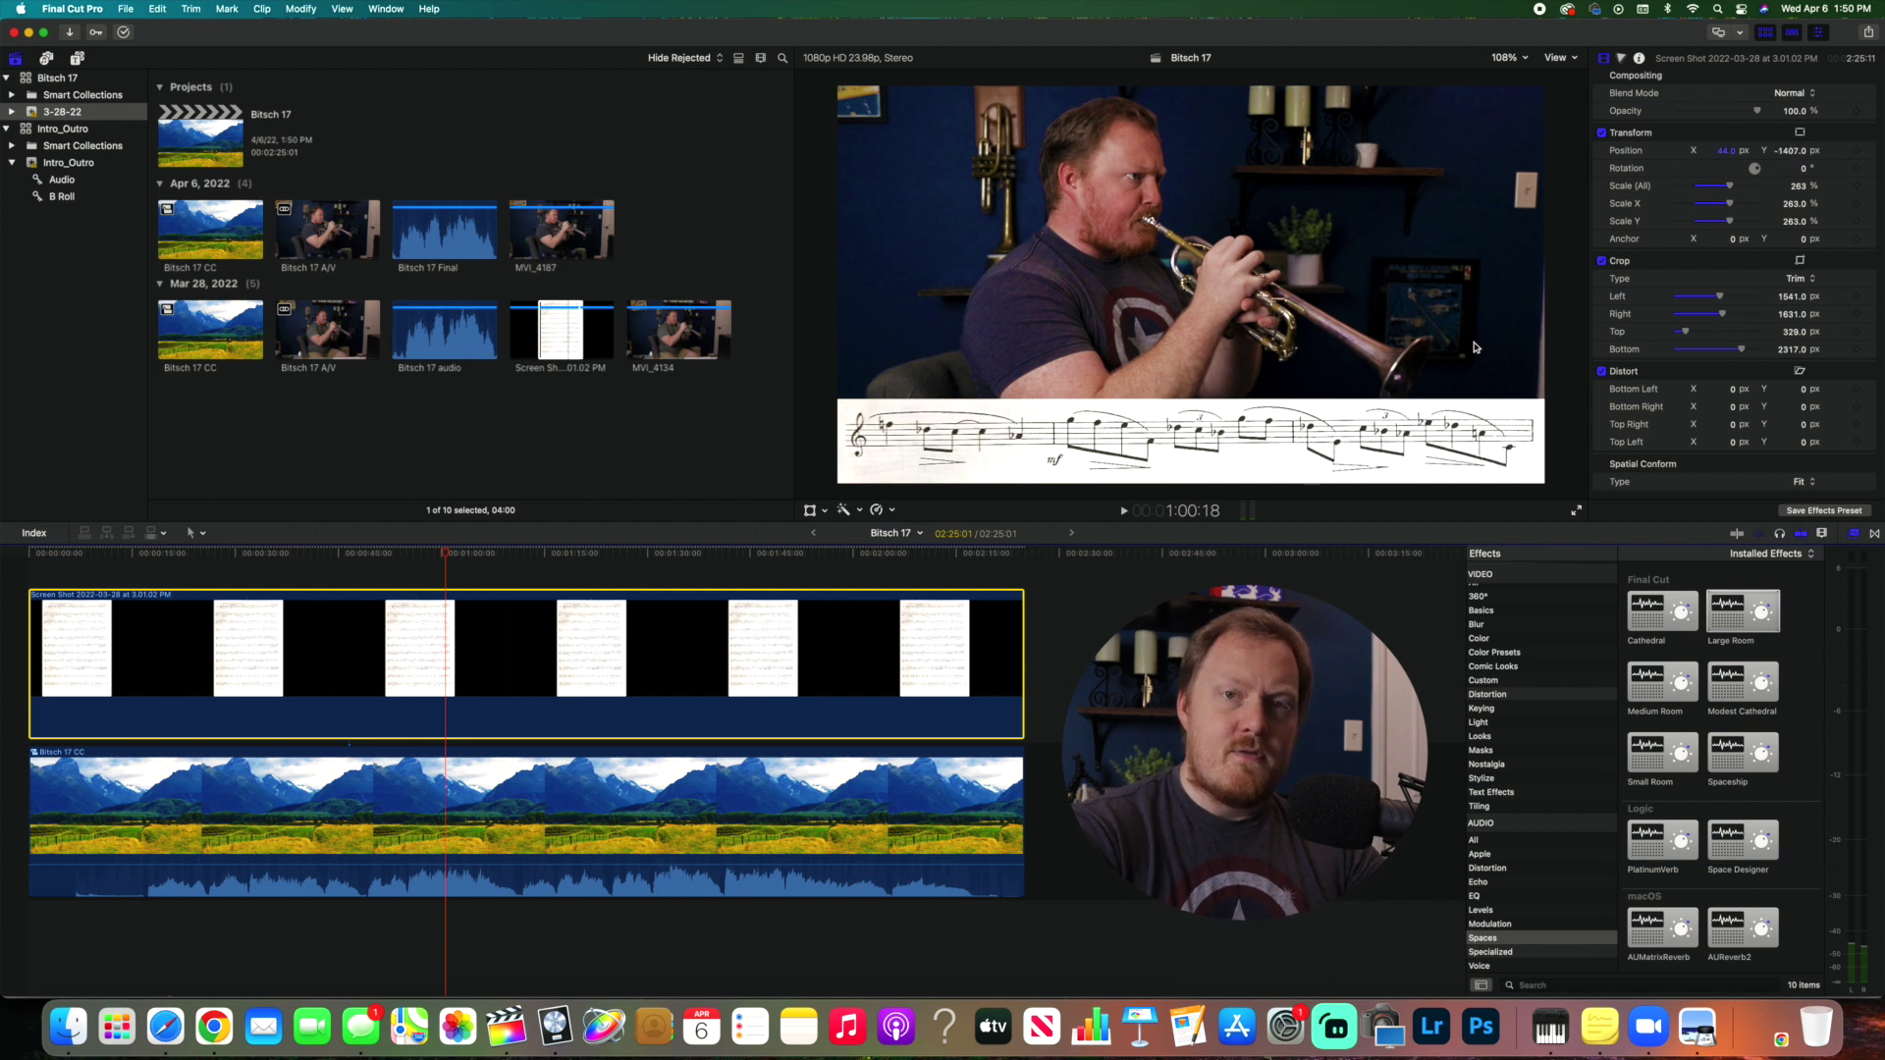
- Crop the sheet-music strip in the viewer to show the first line of Etude 17
left_click(148, 553)
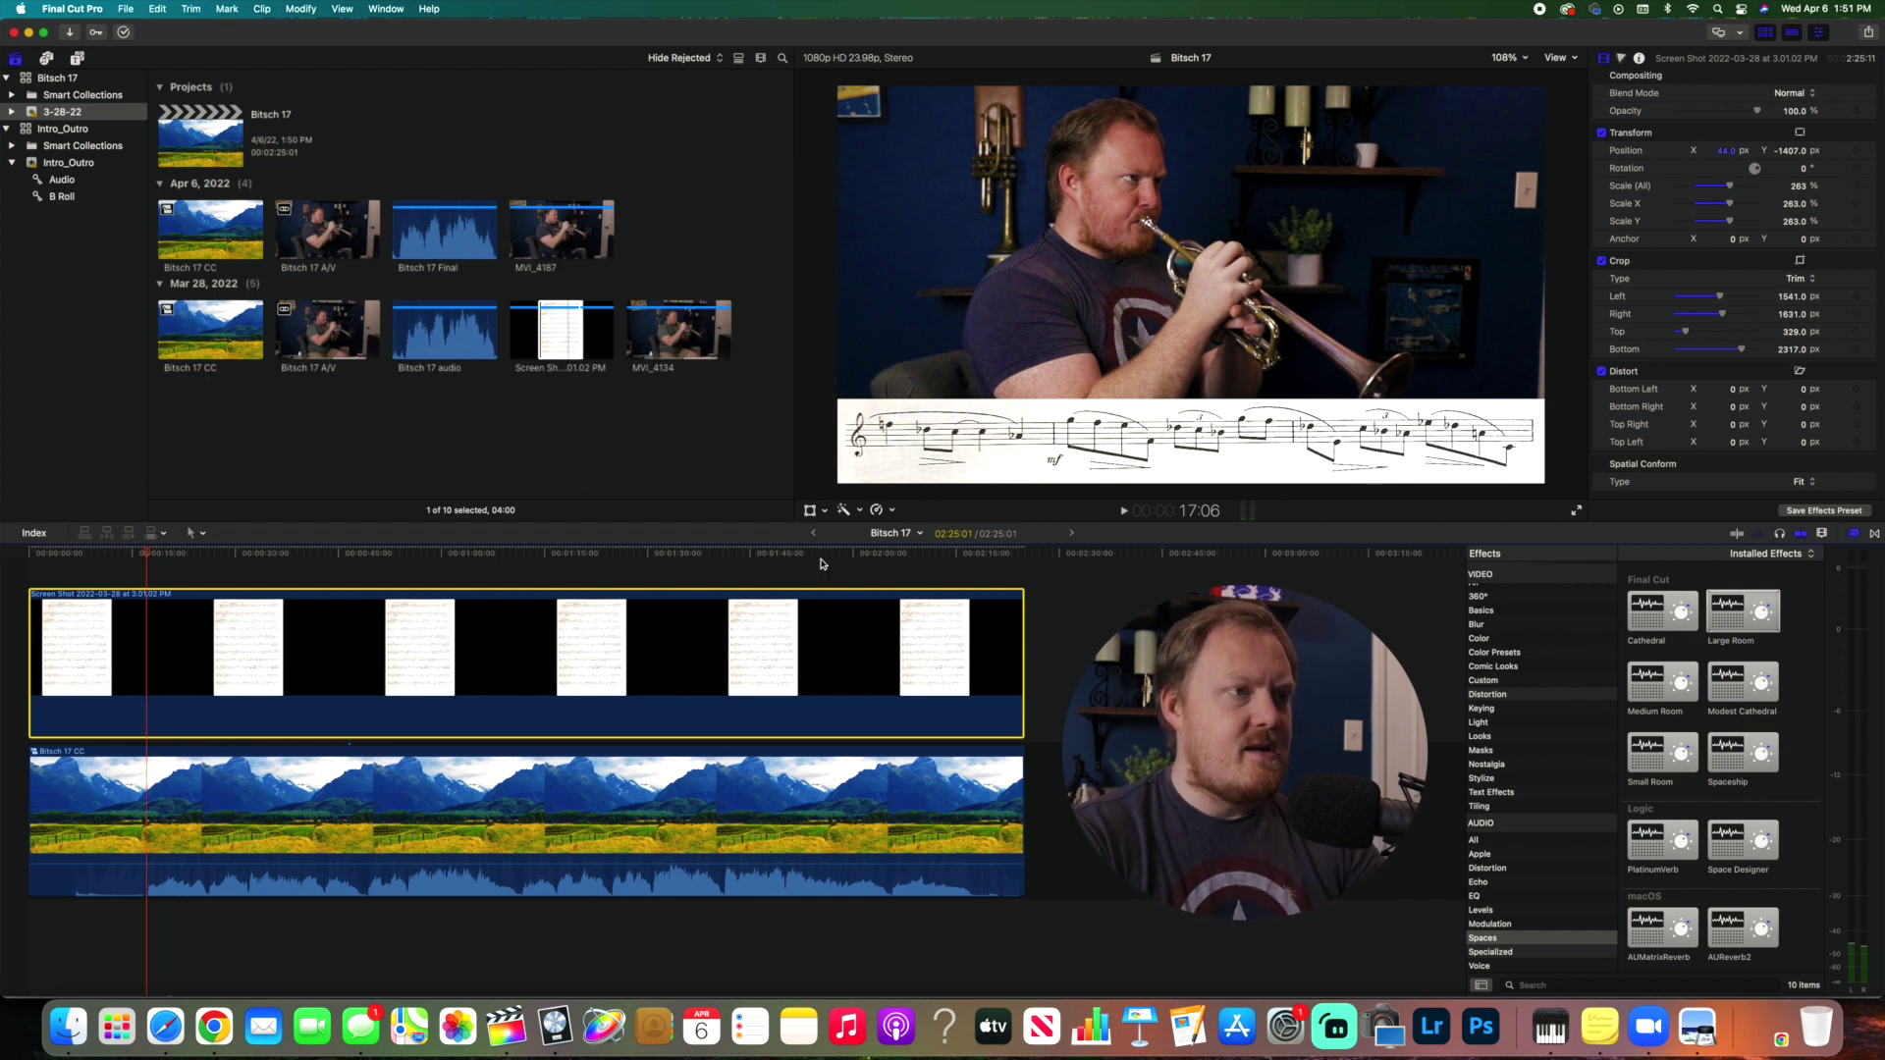
left_click_drag(373, 555, 148, 573)
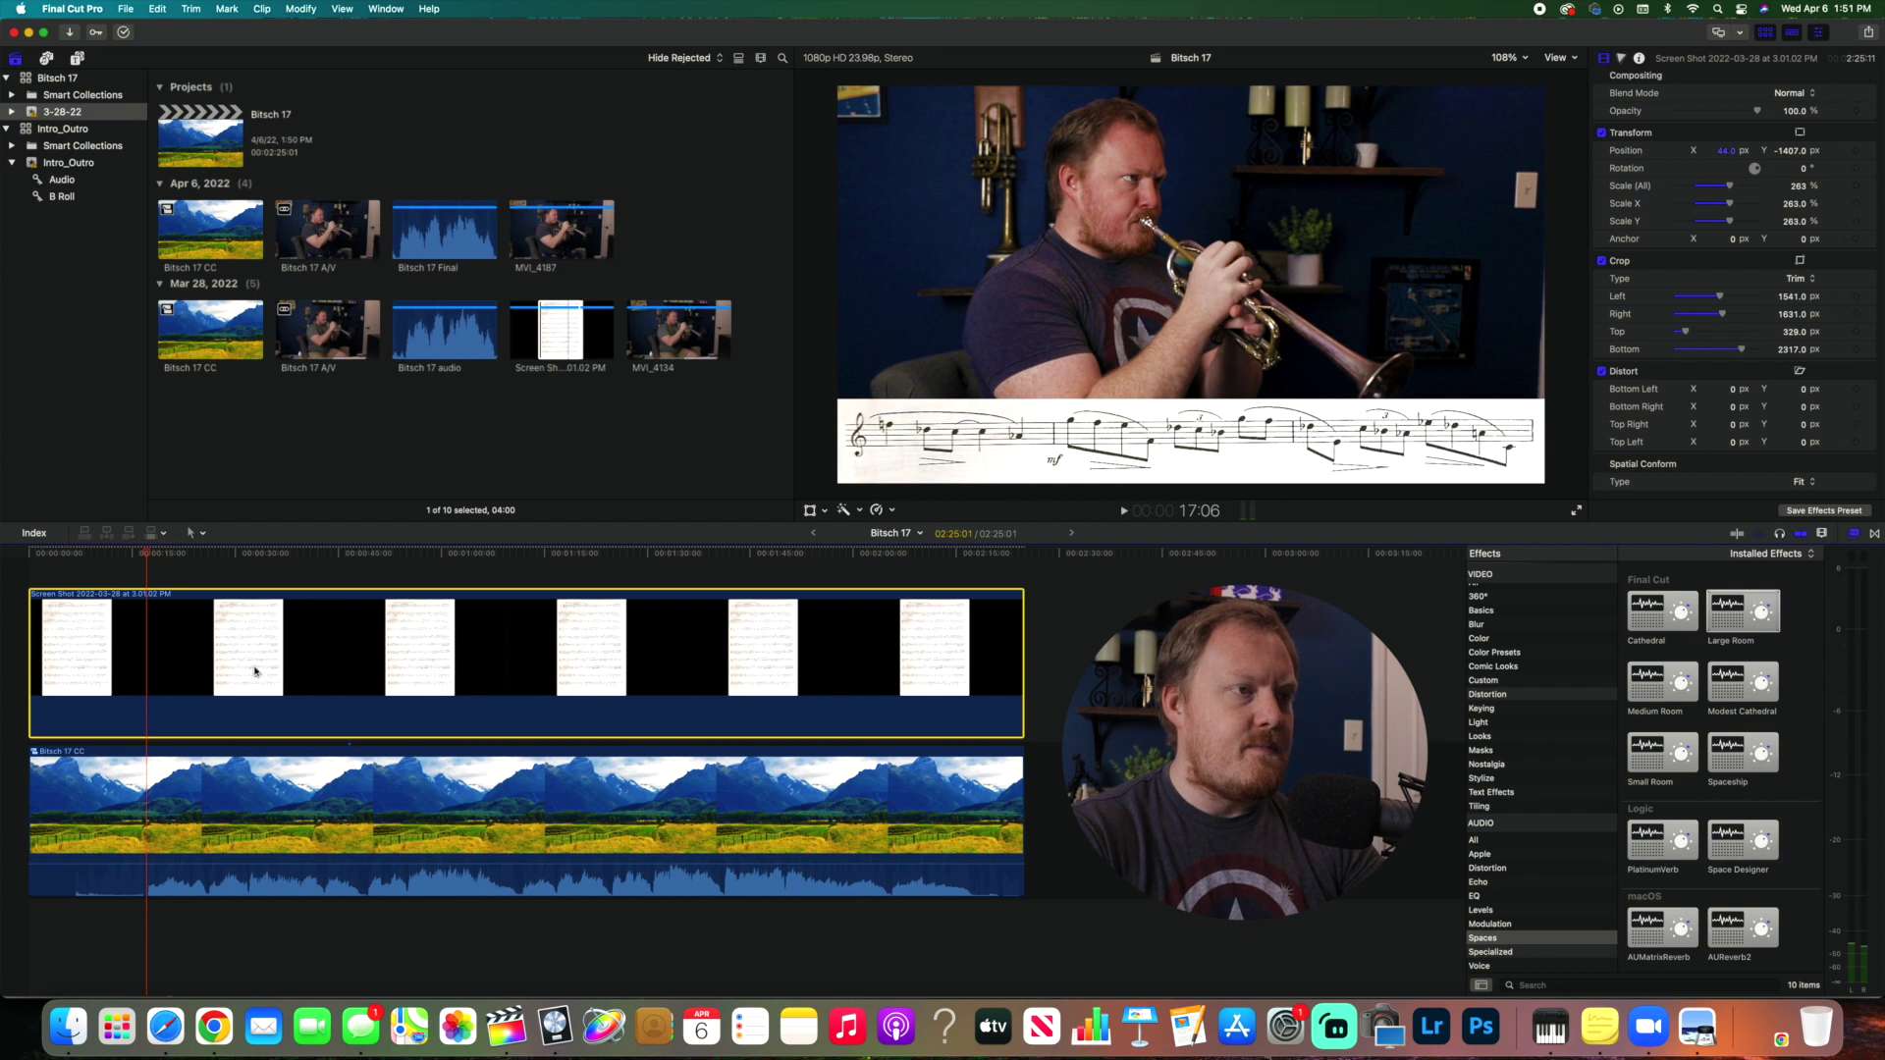
left_click(825, 511)
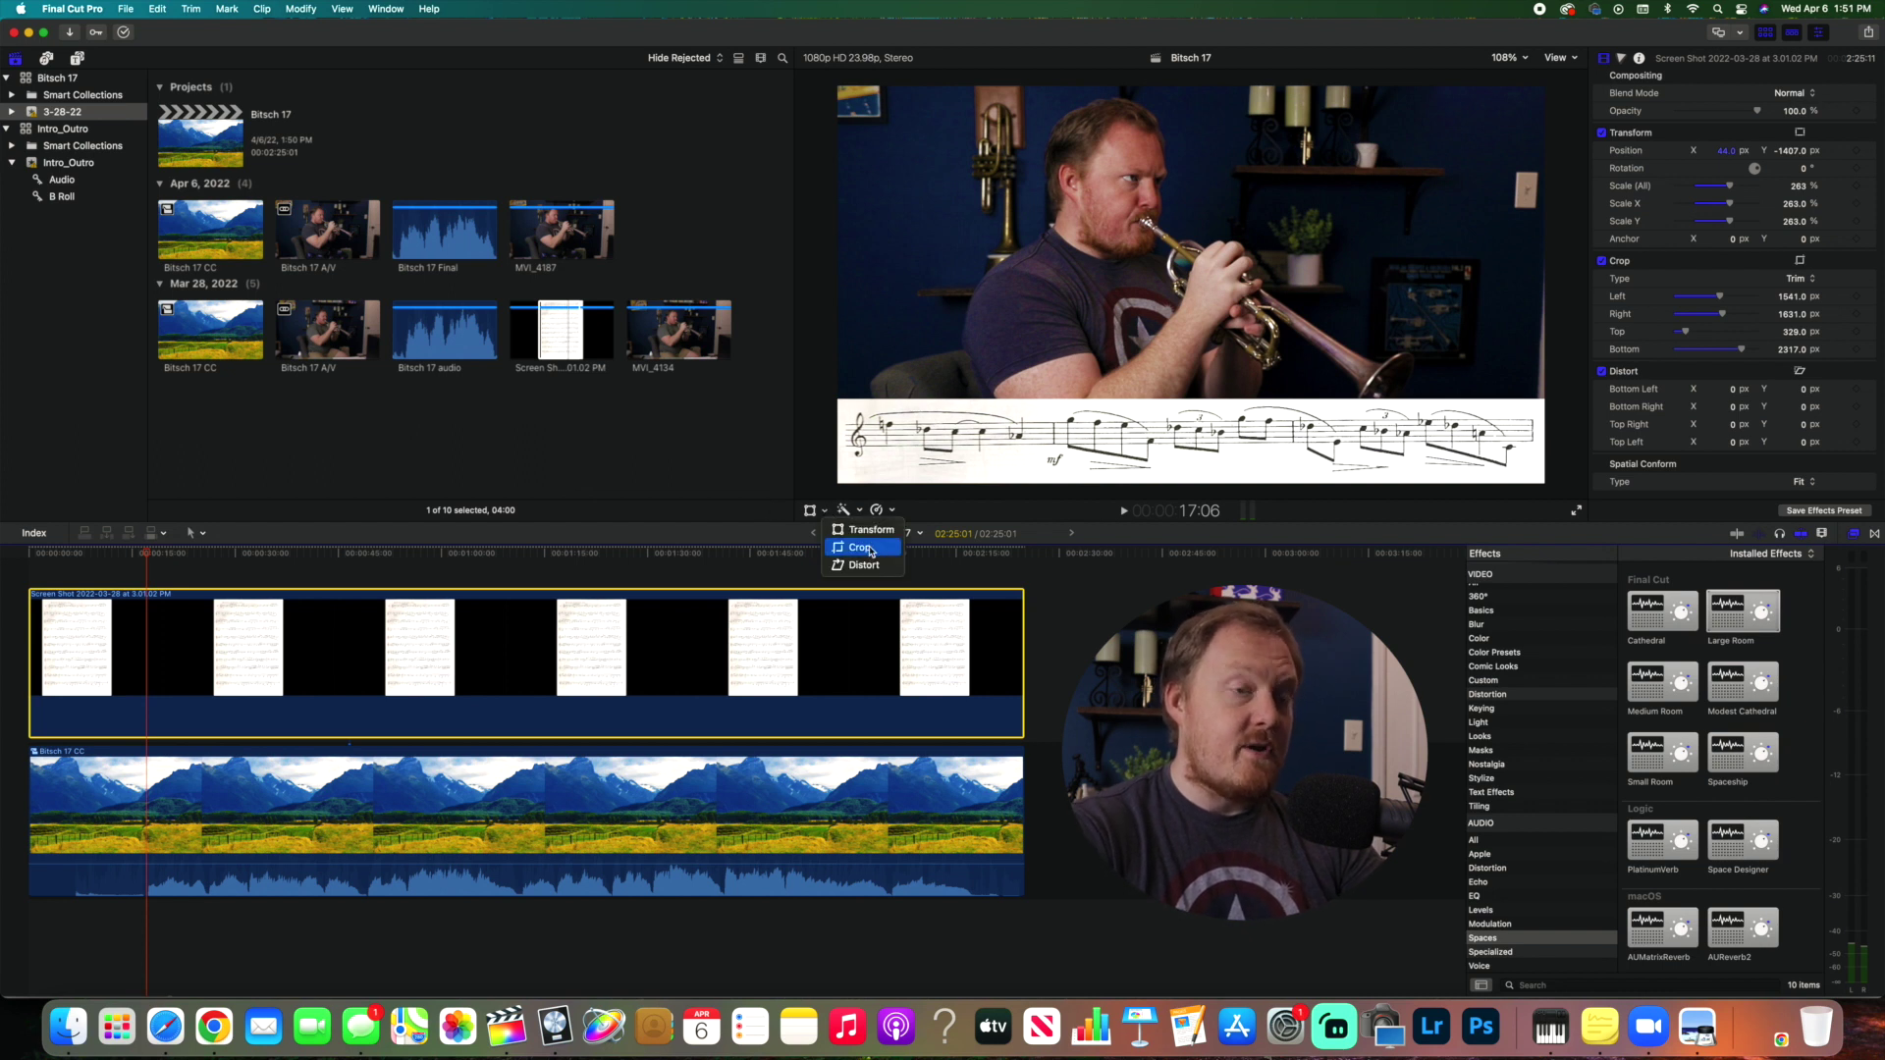
left_click(859, 548)
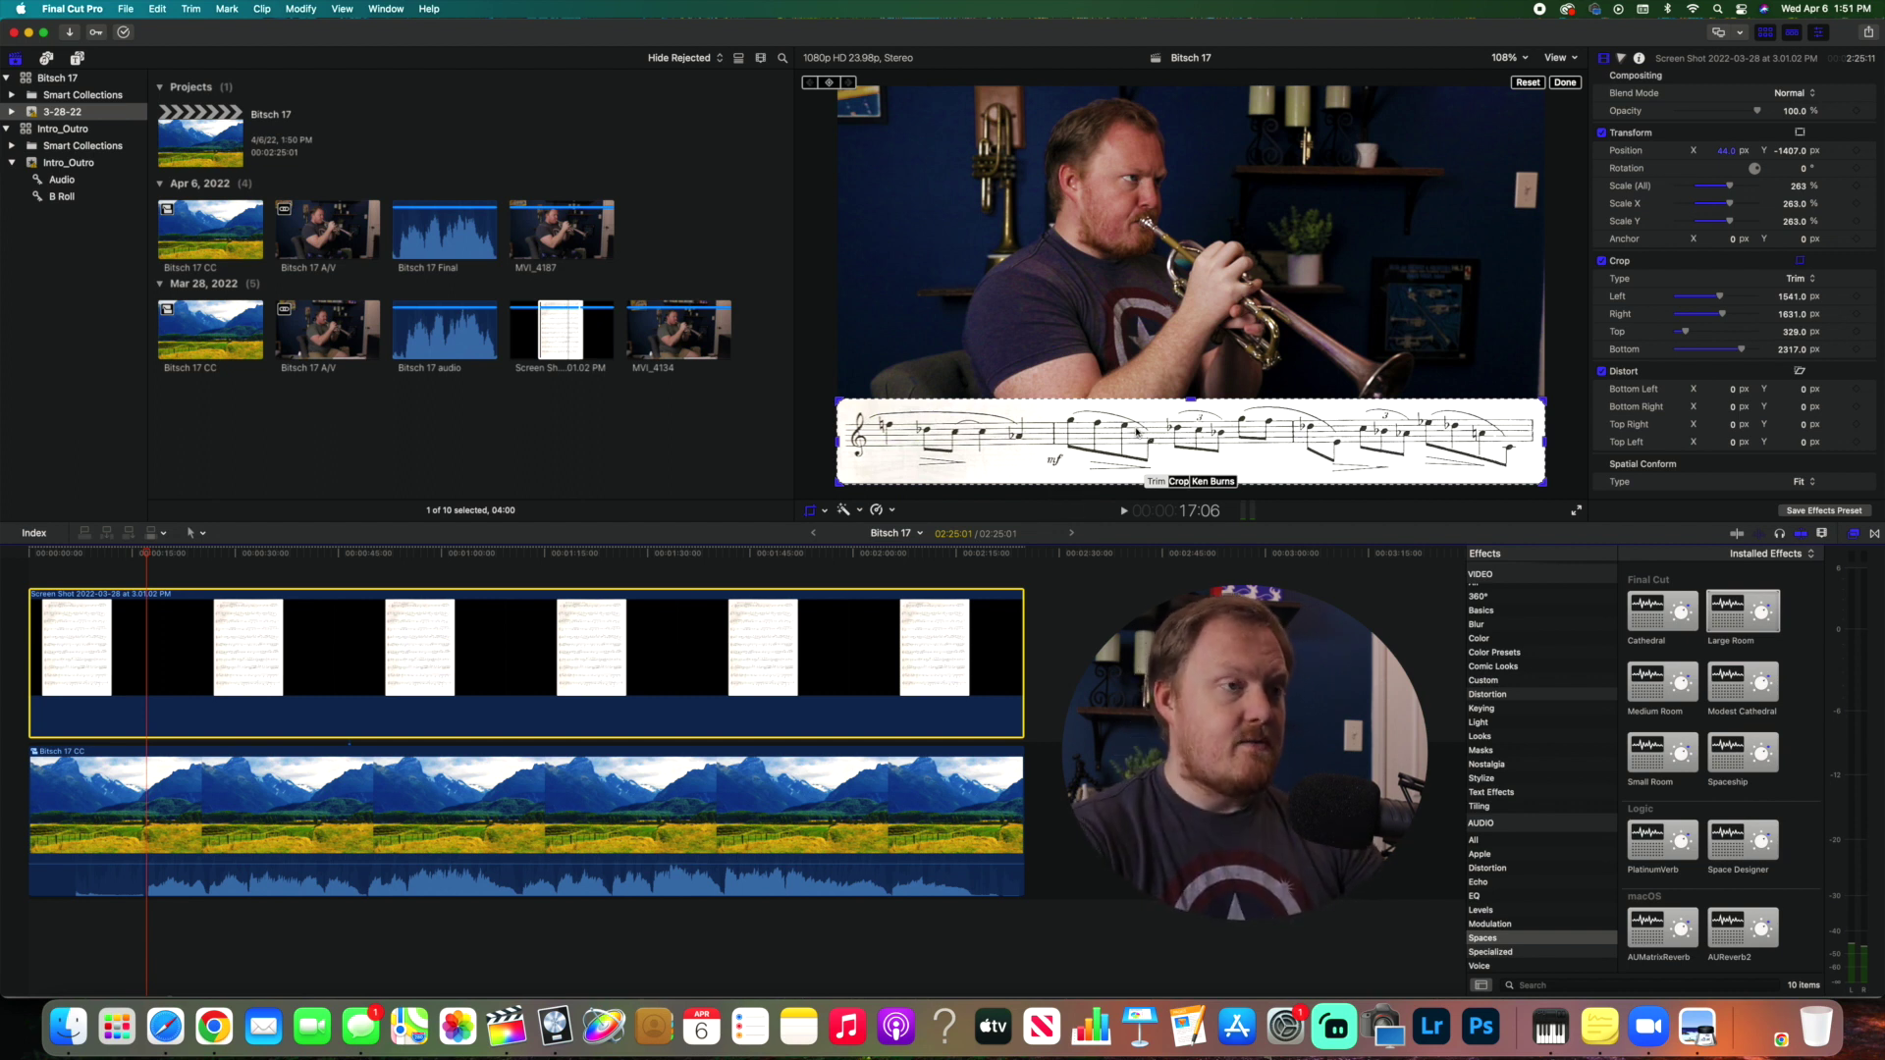
left_click_drag(1084, 454, 1075, 518)
- Play from the start and blade the strip at about 29 seconds
left_click(150, 556)
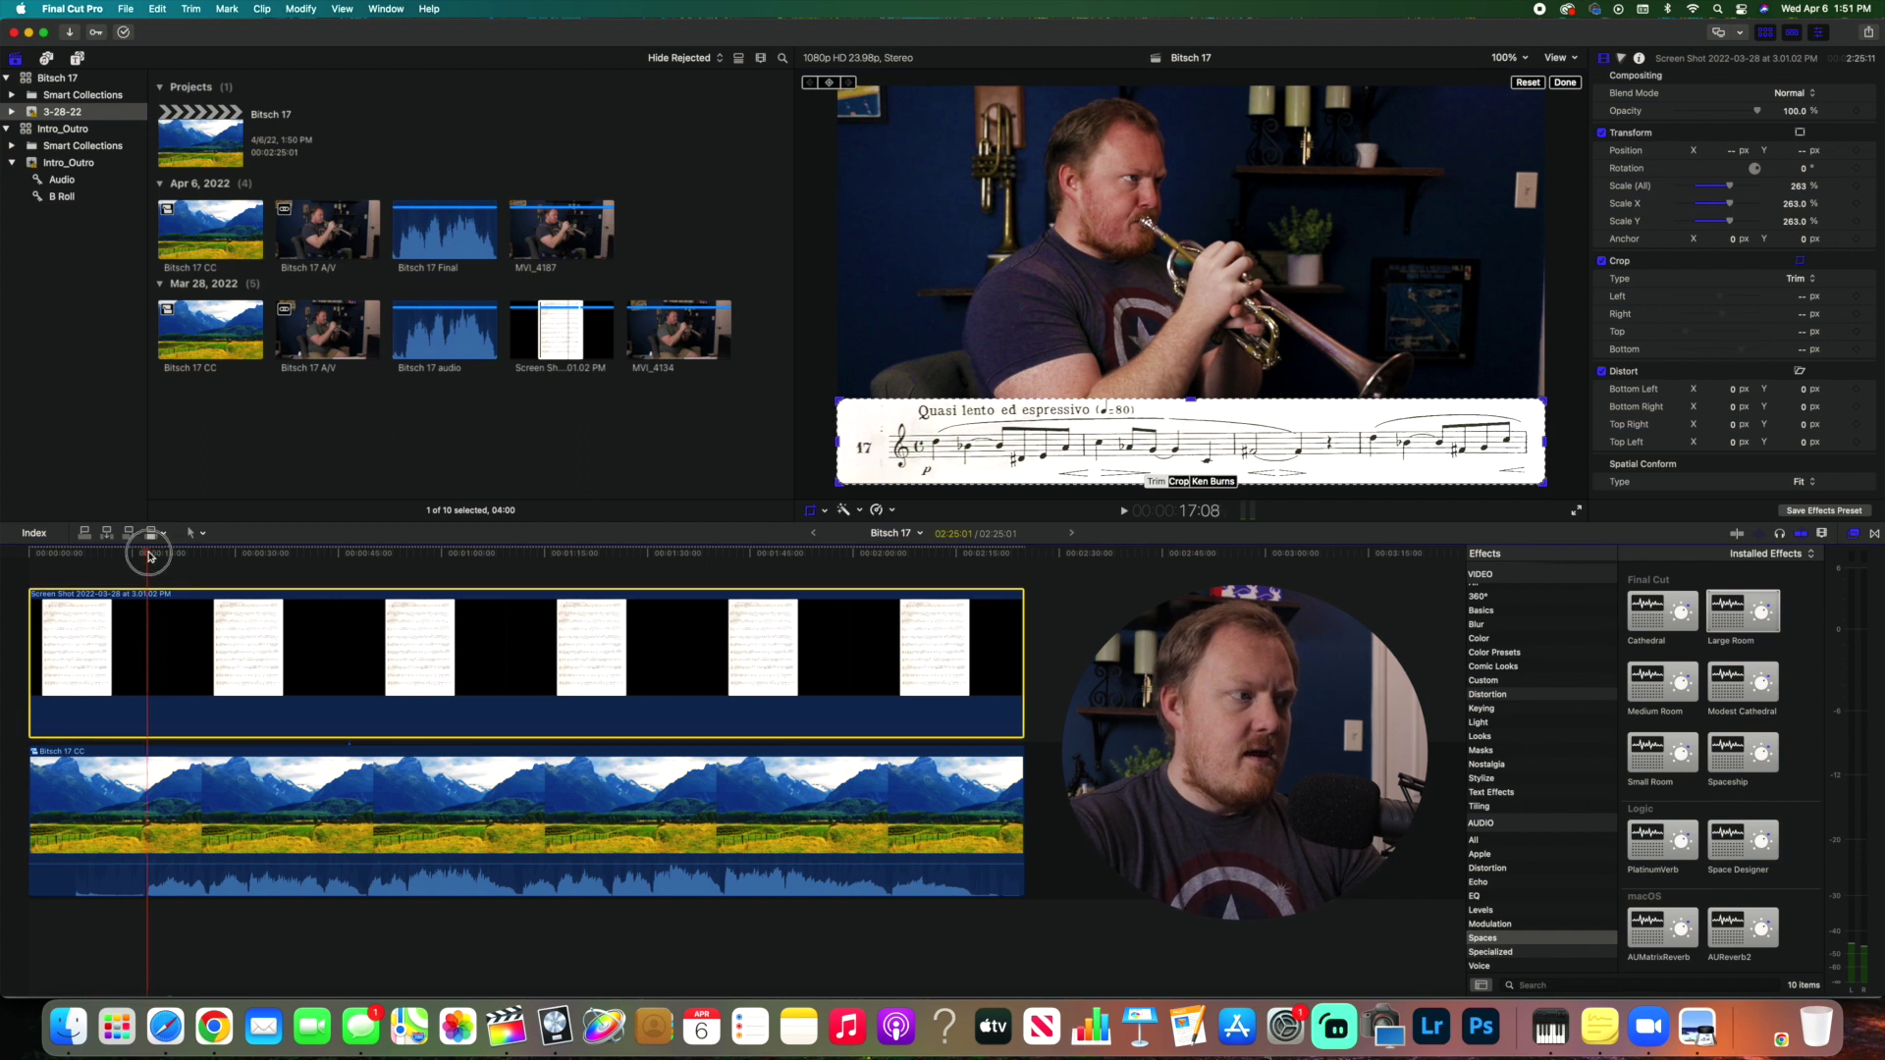
key("space")
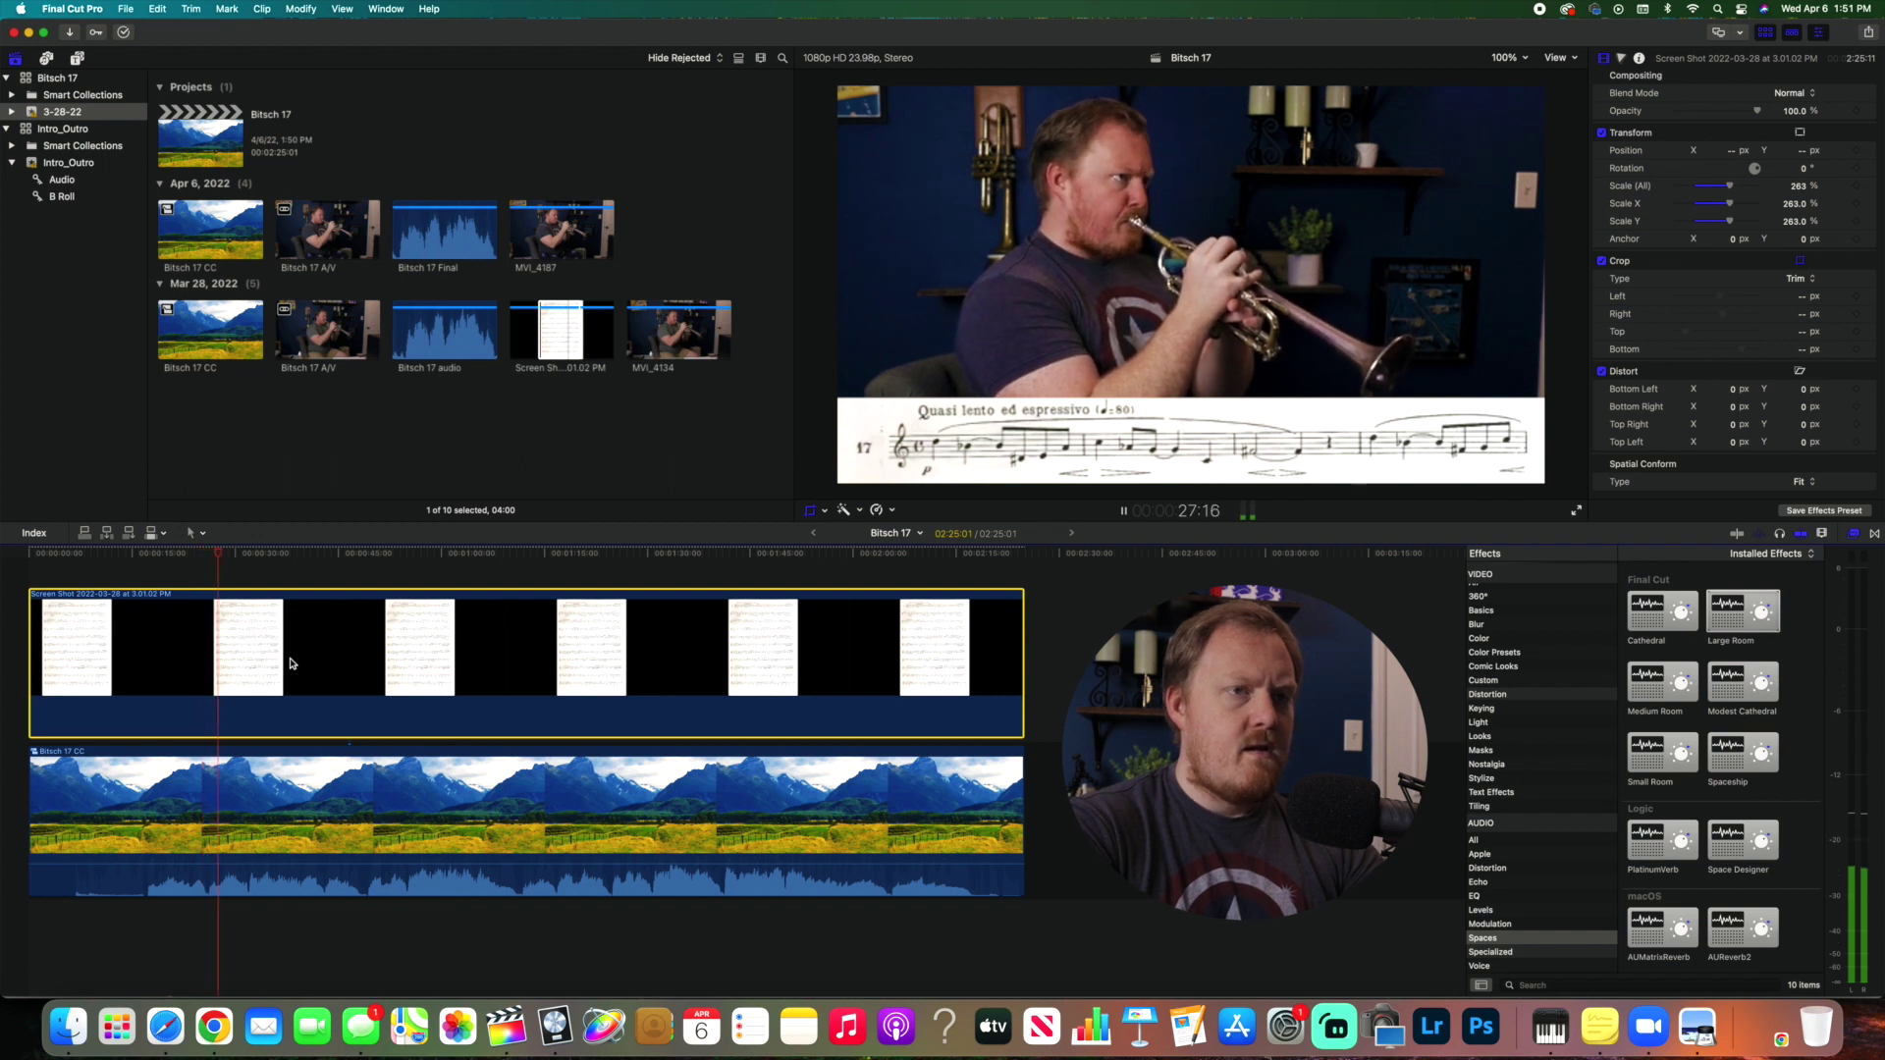
key("cmd+b")
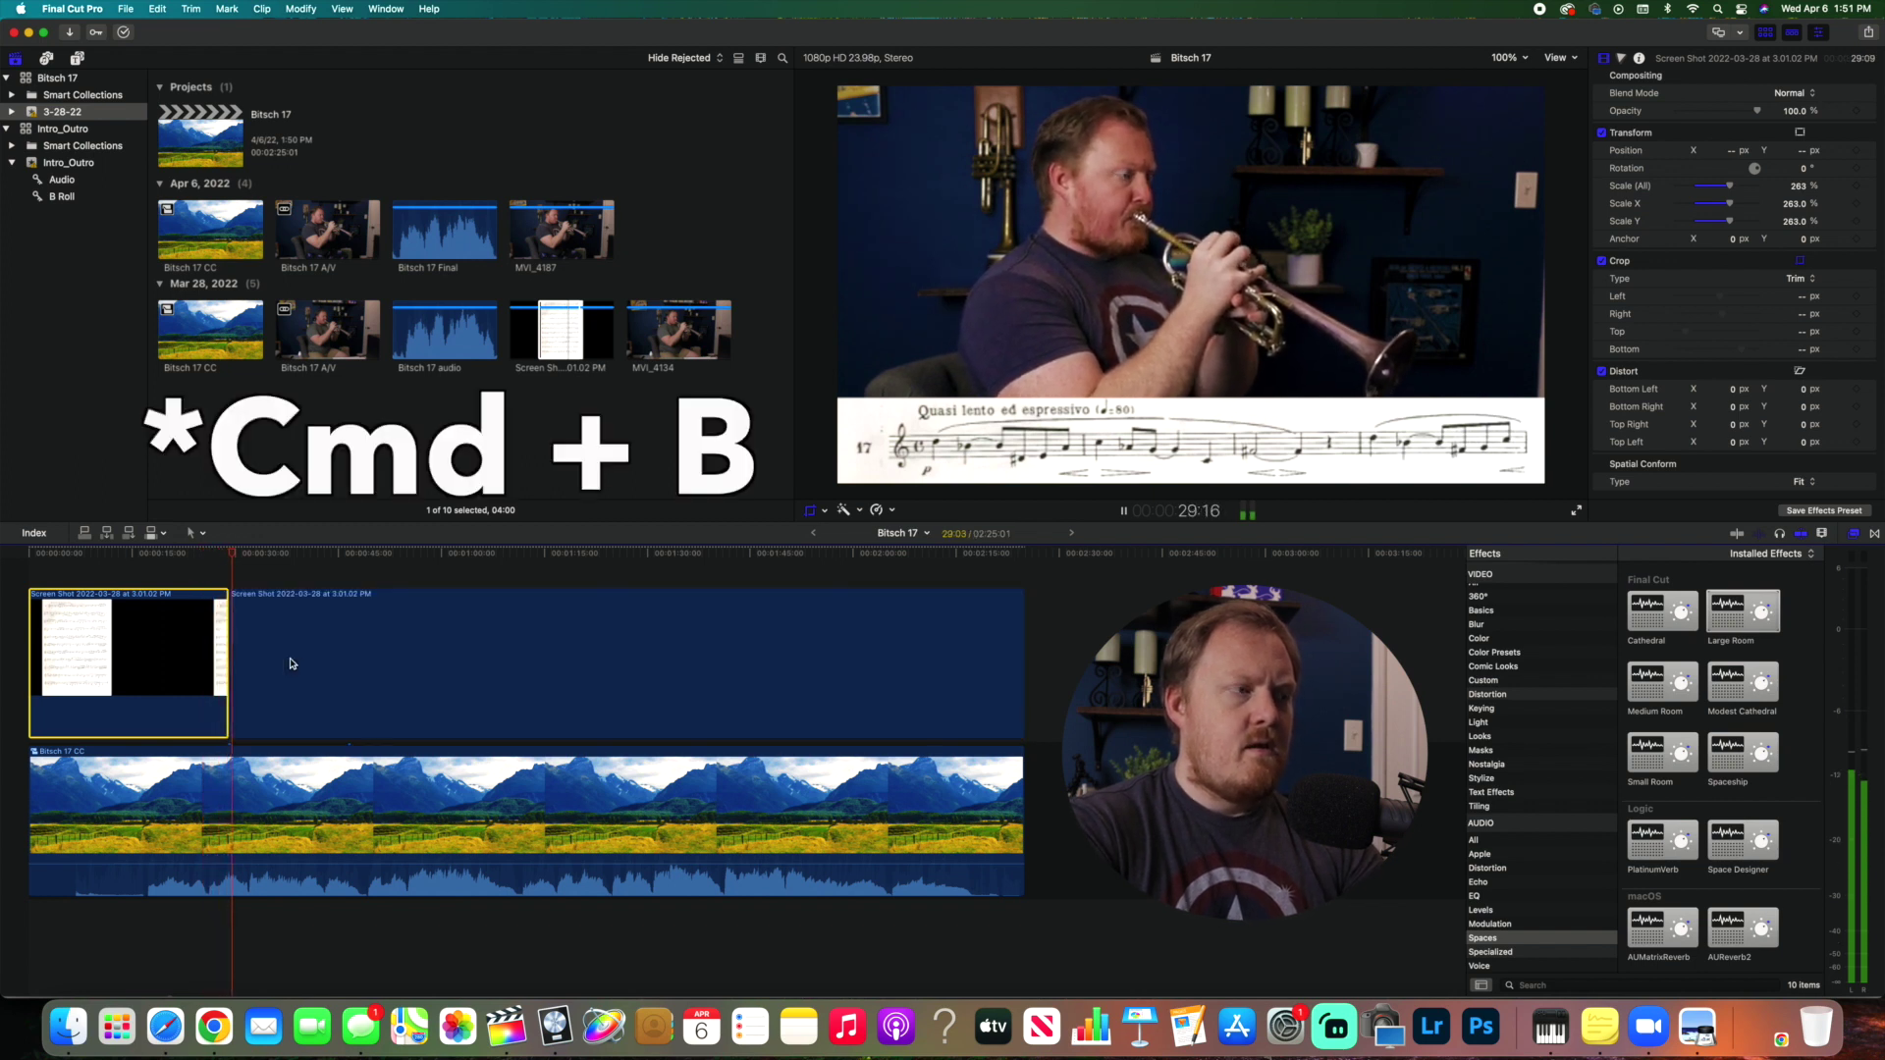
- Crop the second piece to the next staff line and blade at the following line change
key("space")
left_click(291, 664)
key("shift+c")
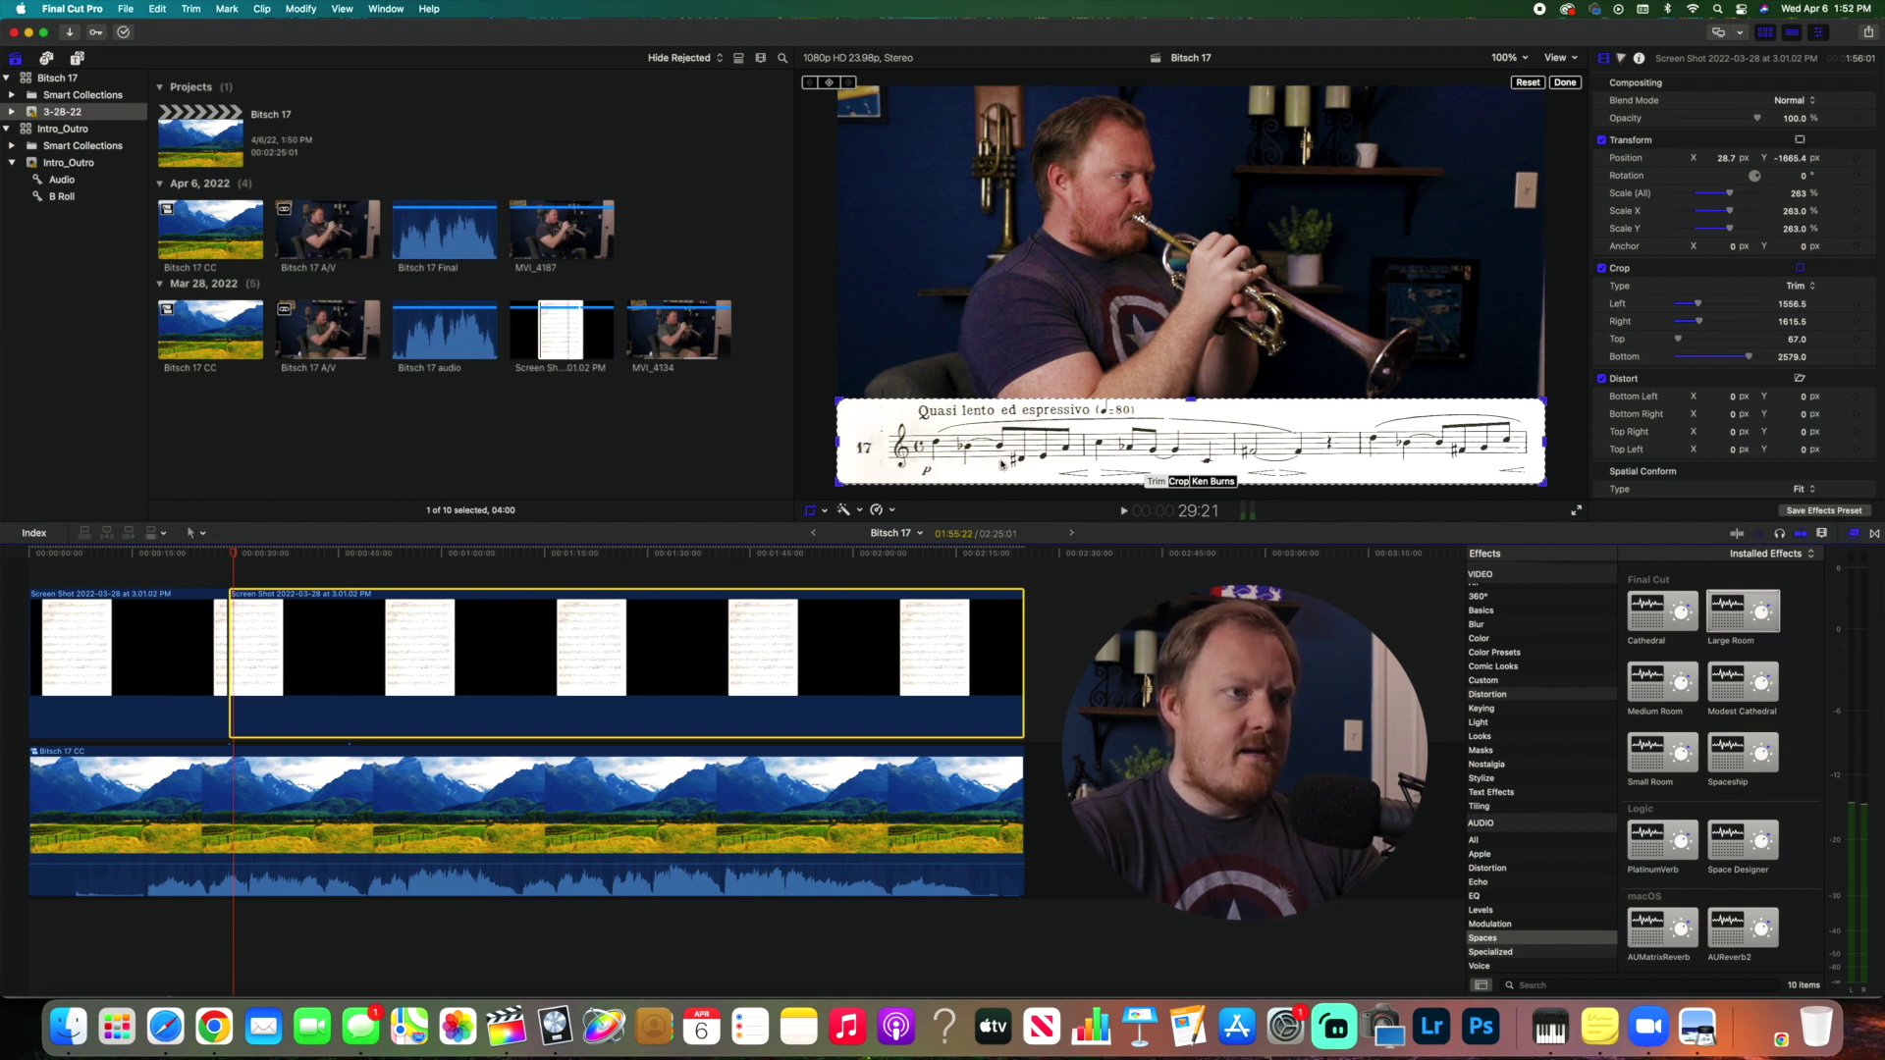
left_click_drag(1002, 465, 1011, 370)
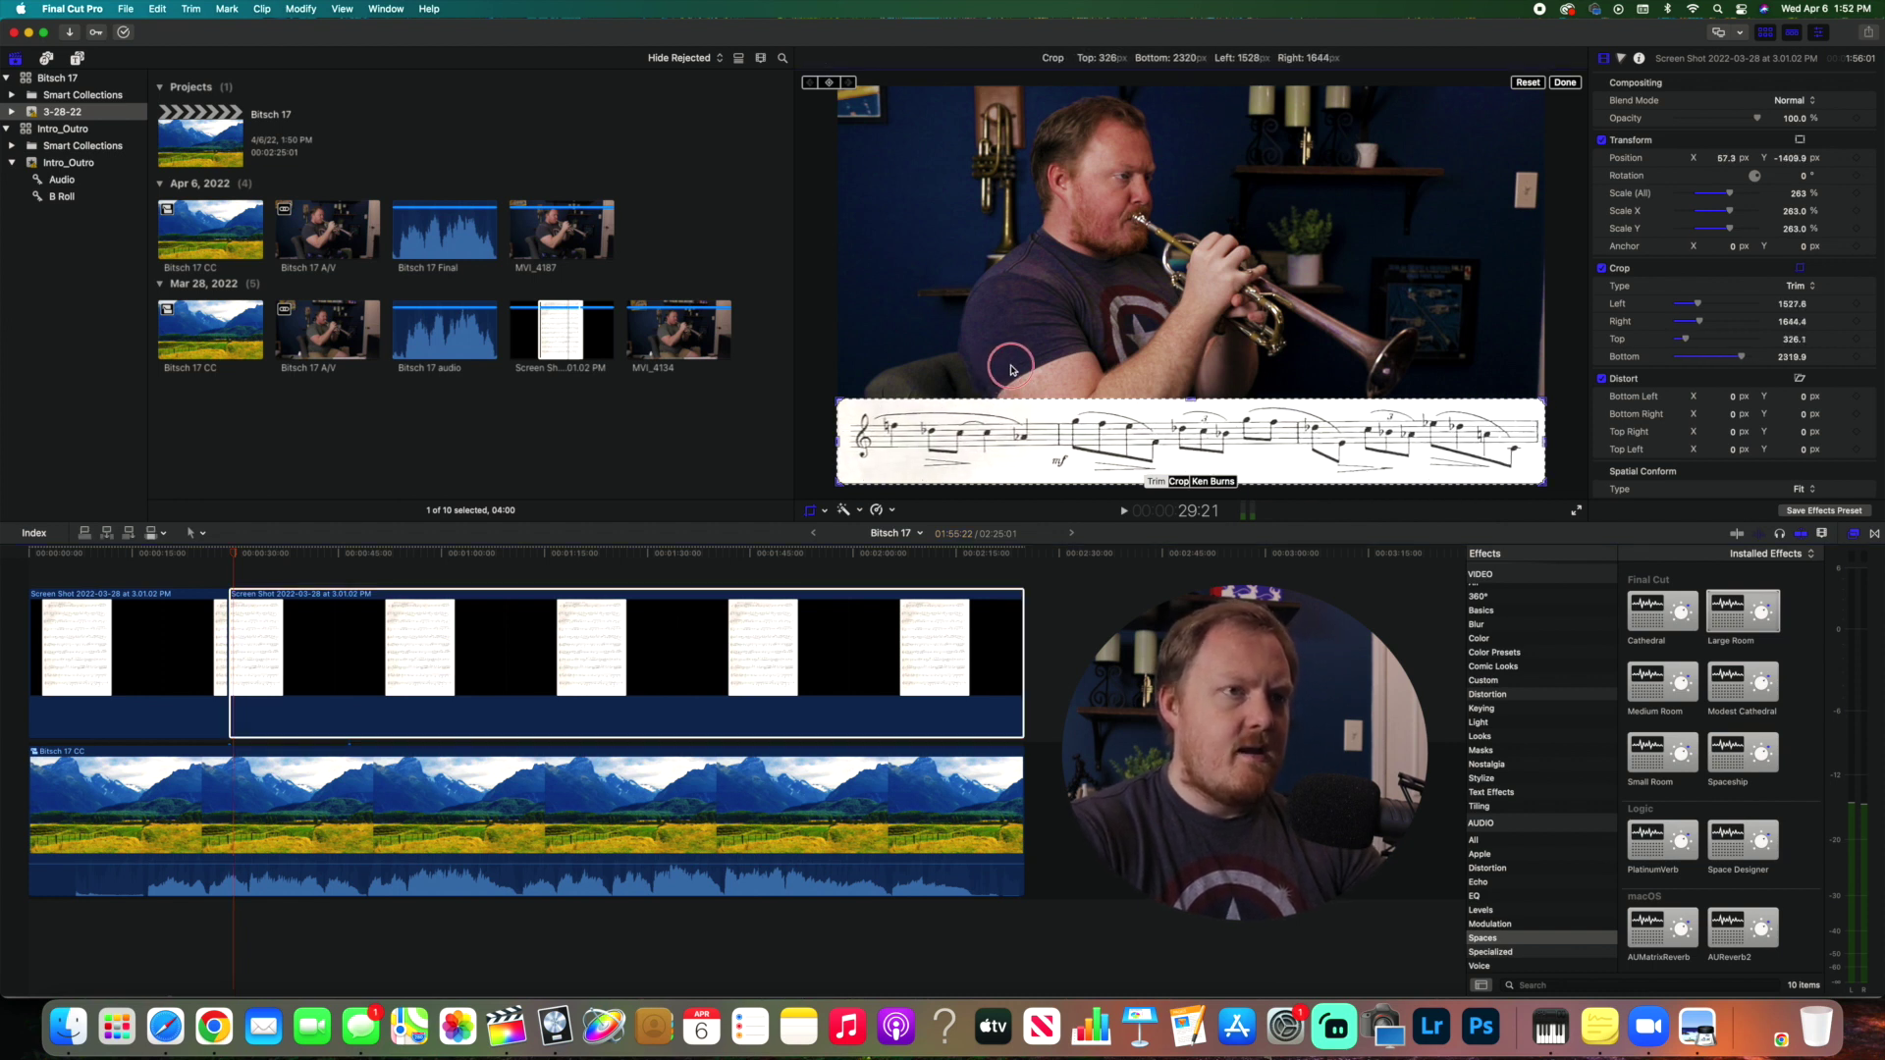
left_click(454, 640)
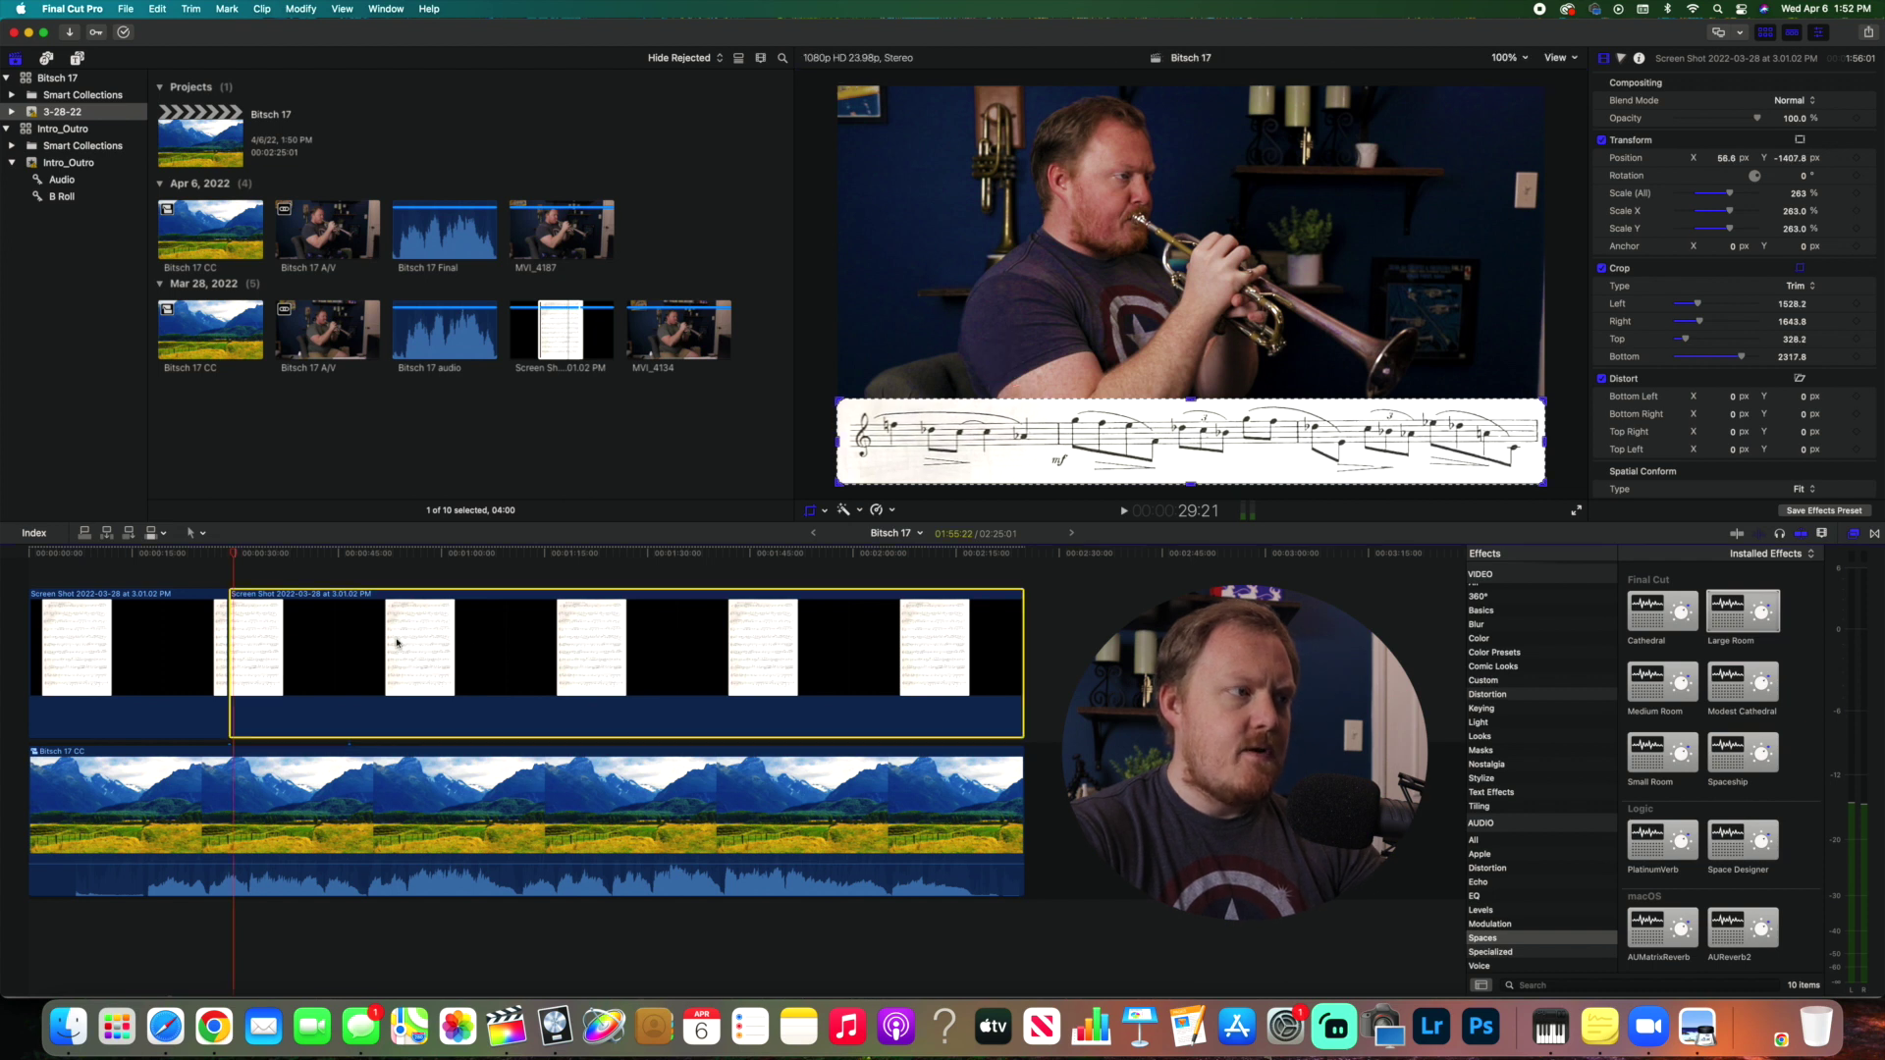
key("space")
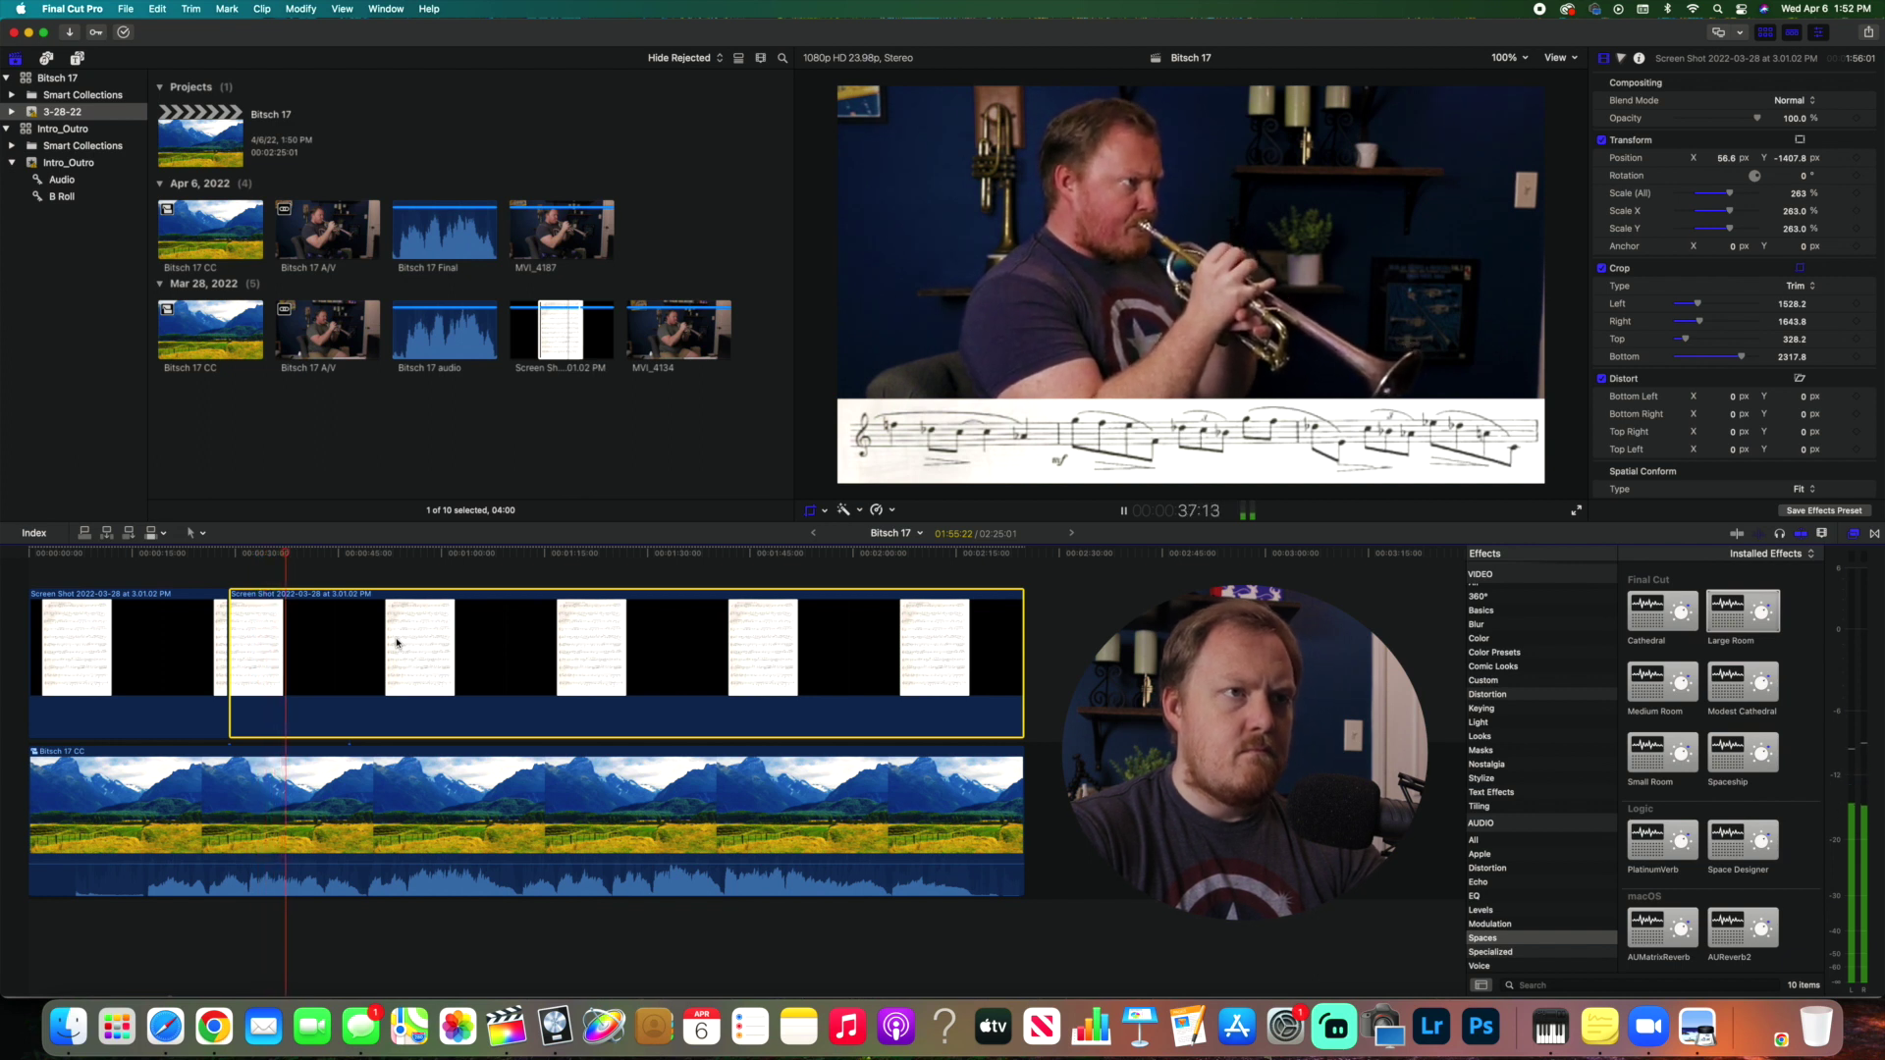
key("space")
key("super+b")
- Crop the third piece to the following staff line and blade where the next line begins
key("shift+c")
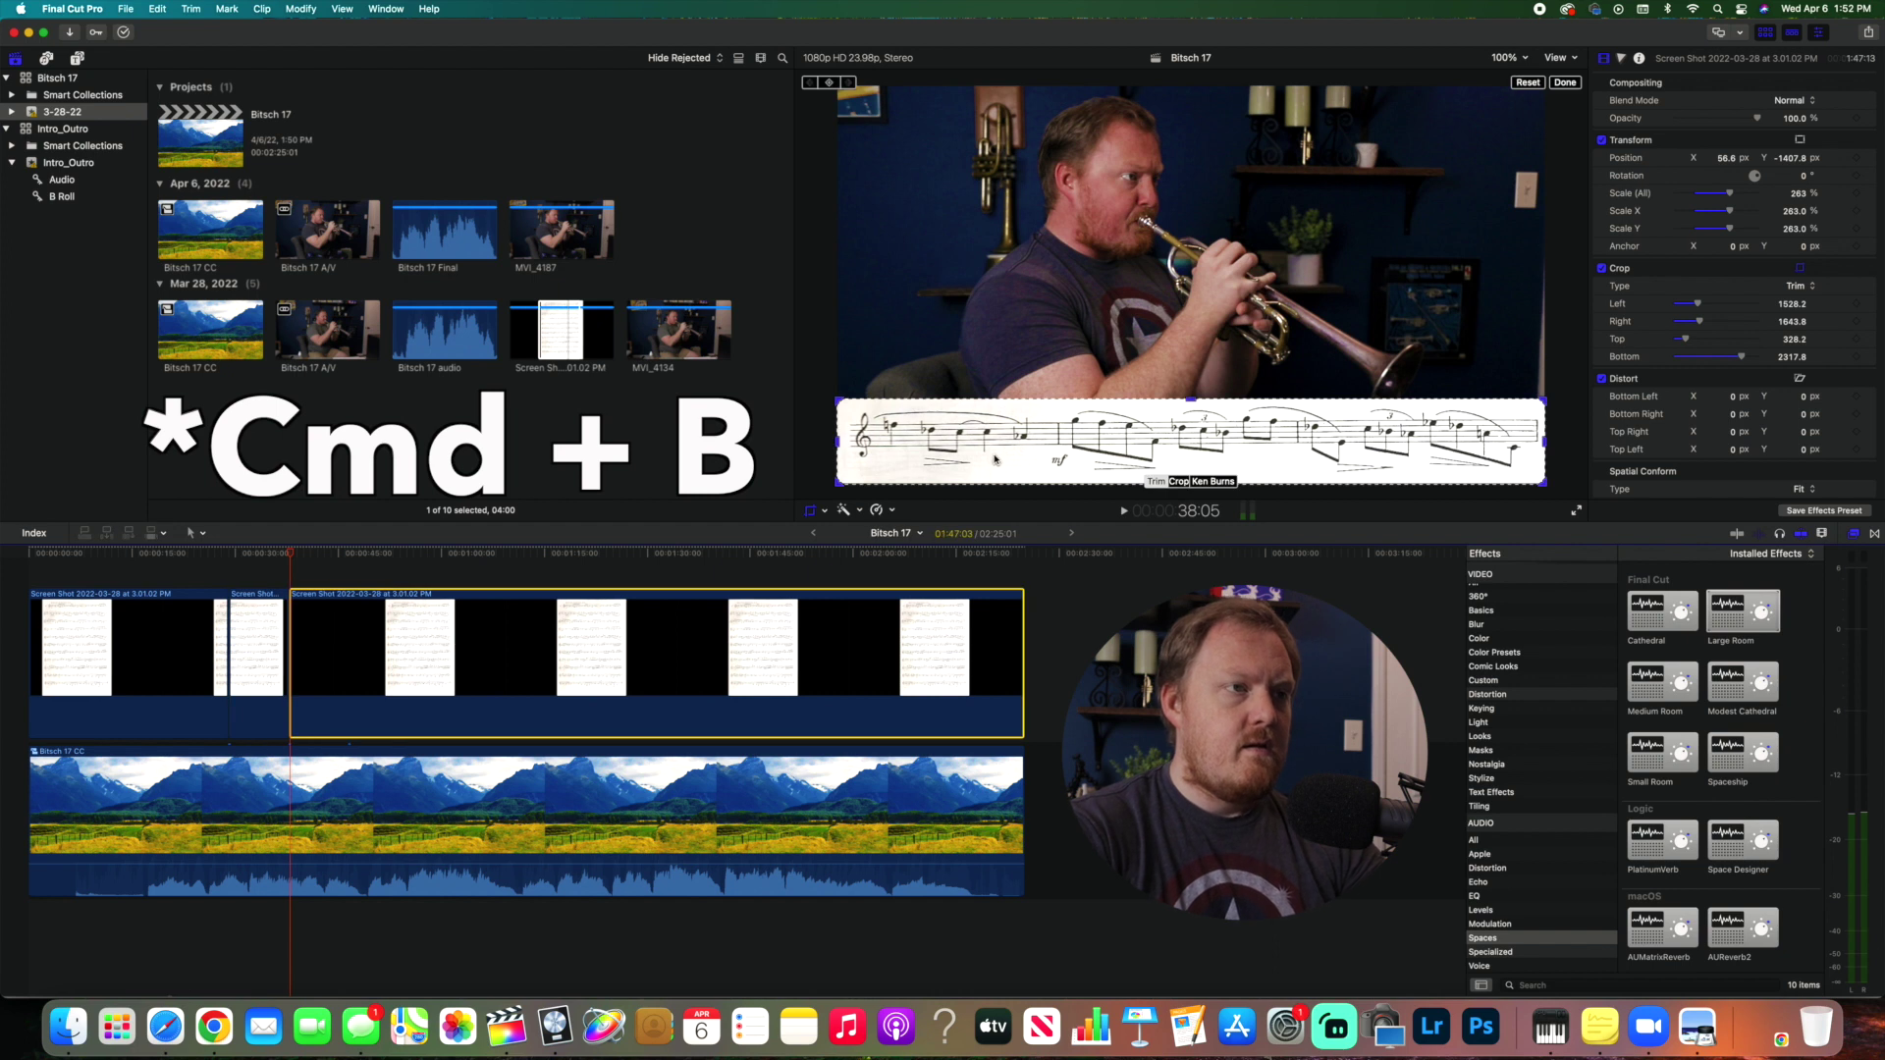
left_click_drag(994, 459, 986, 373)
key("shift+c")
left_click(605, 626)
key("space")
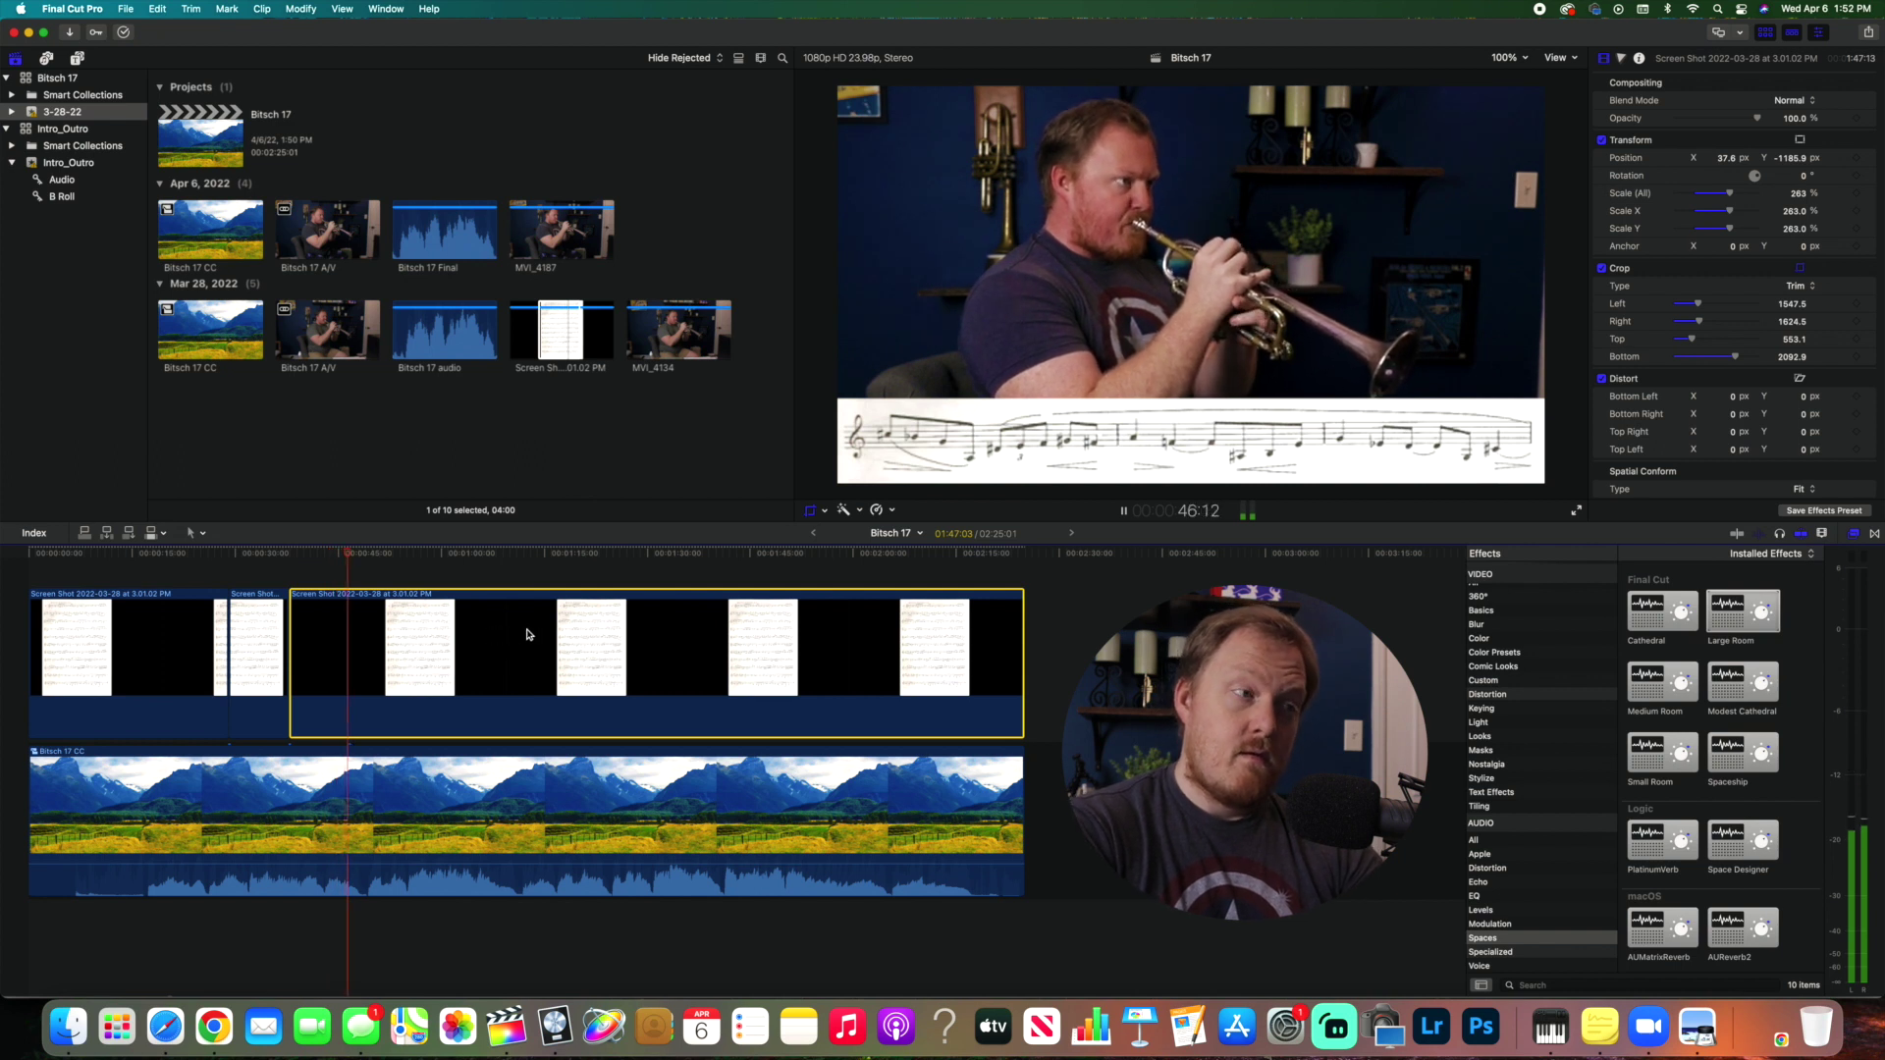
key("space")
key("super+b")
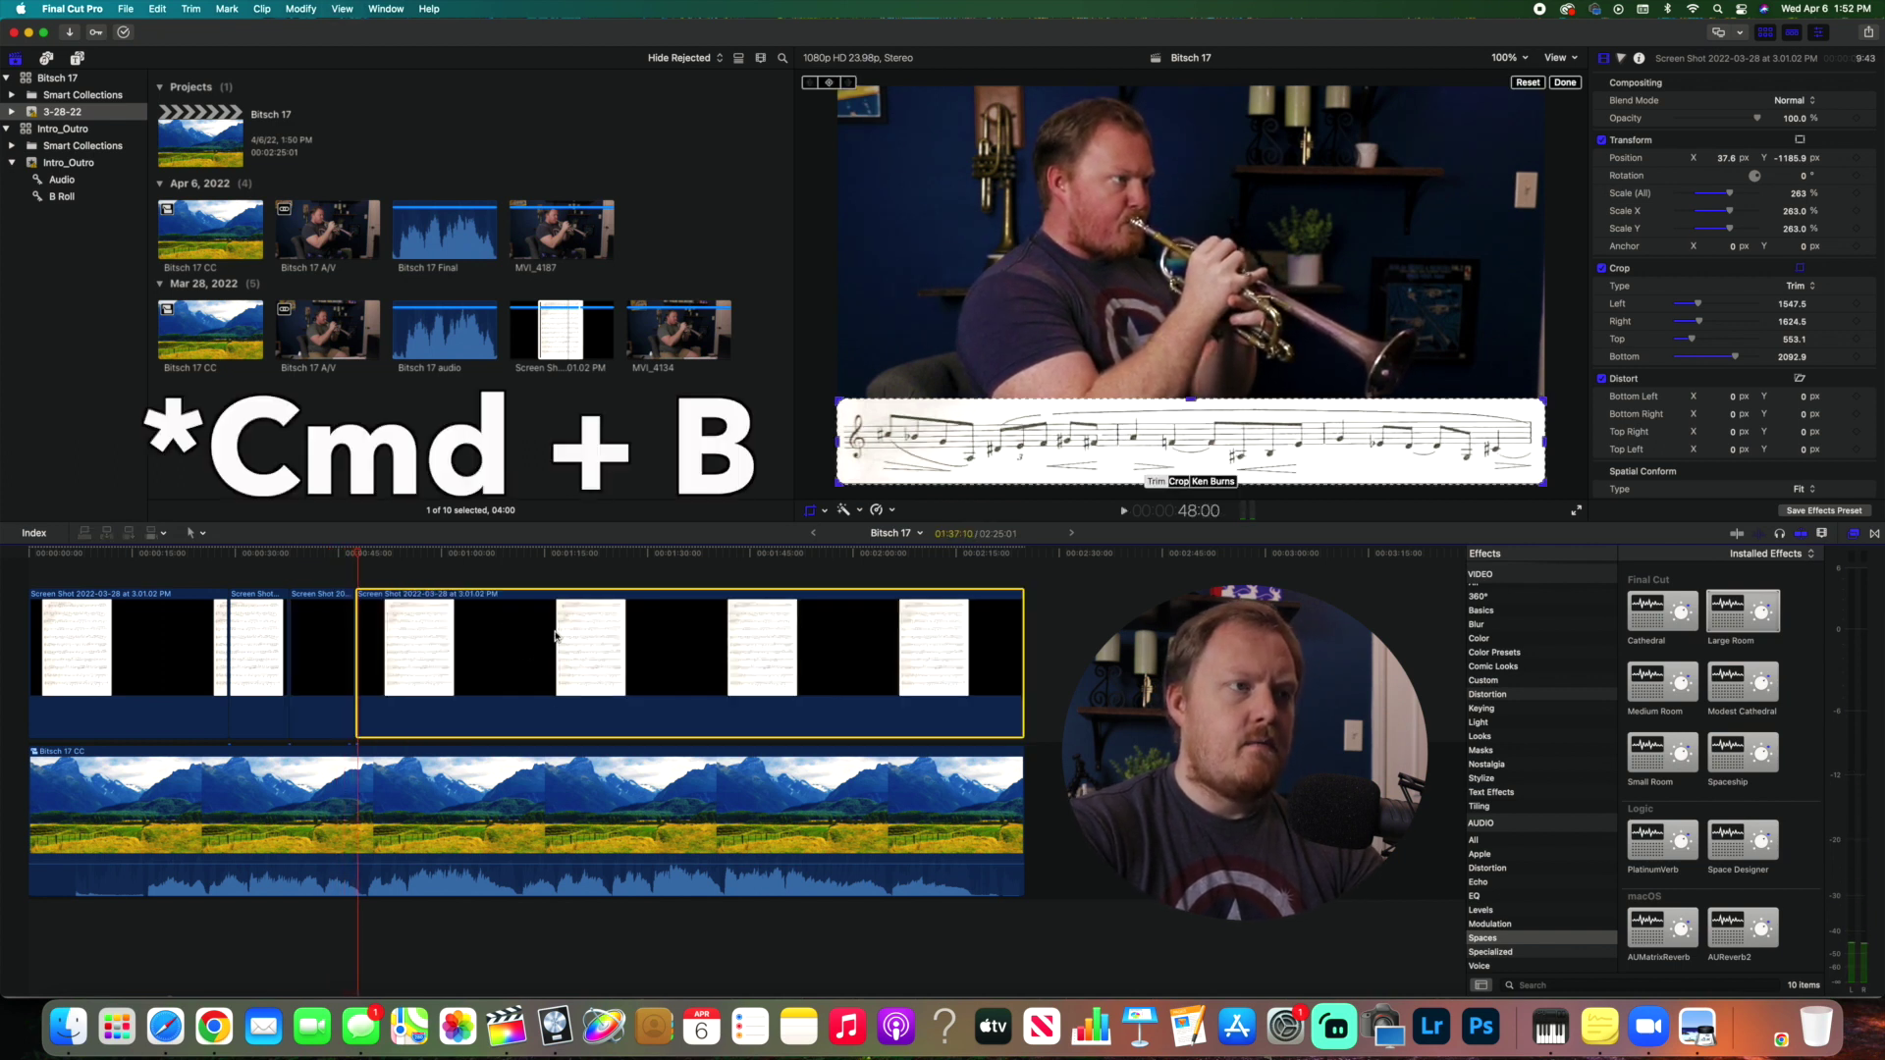
- Shift the fourth piece up to its line and split again at the next line change
left_click_drag(959, 464, 960, 381)
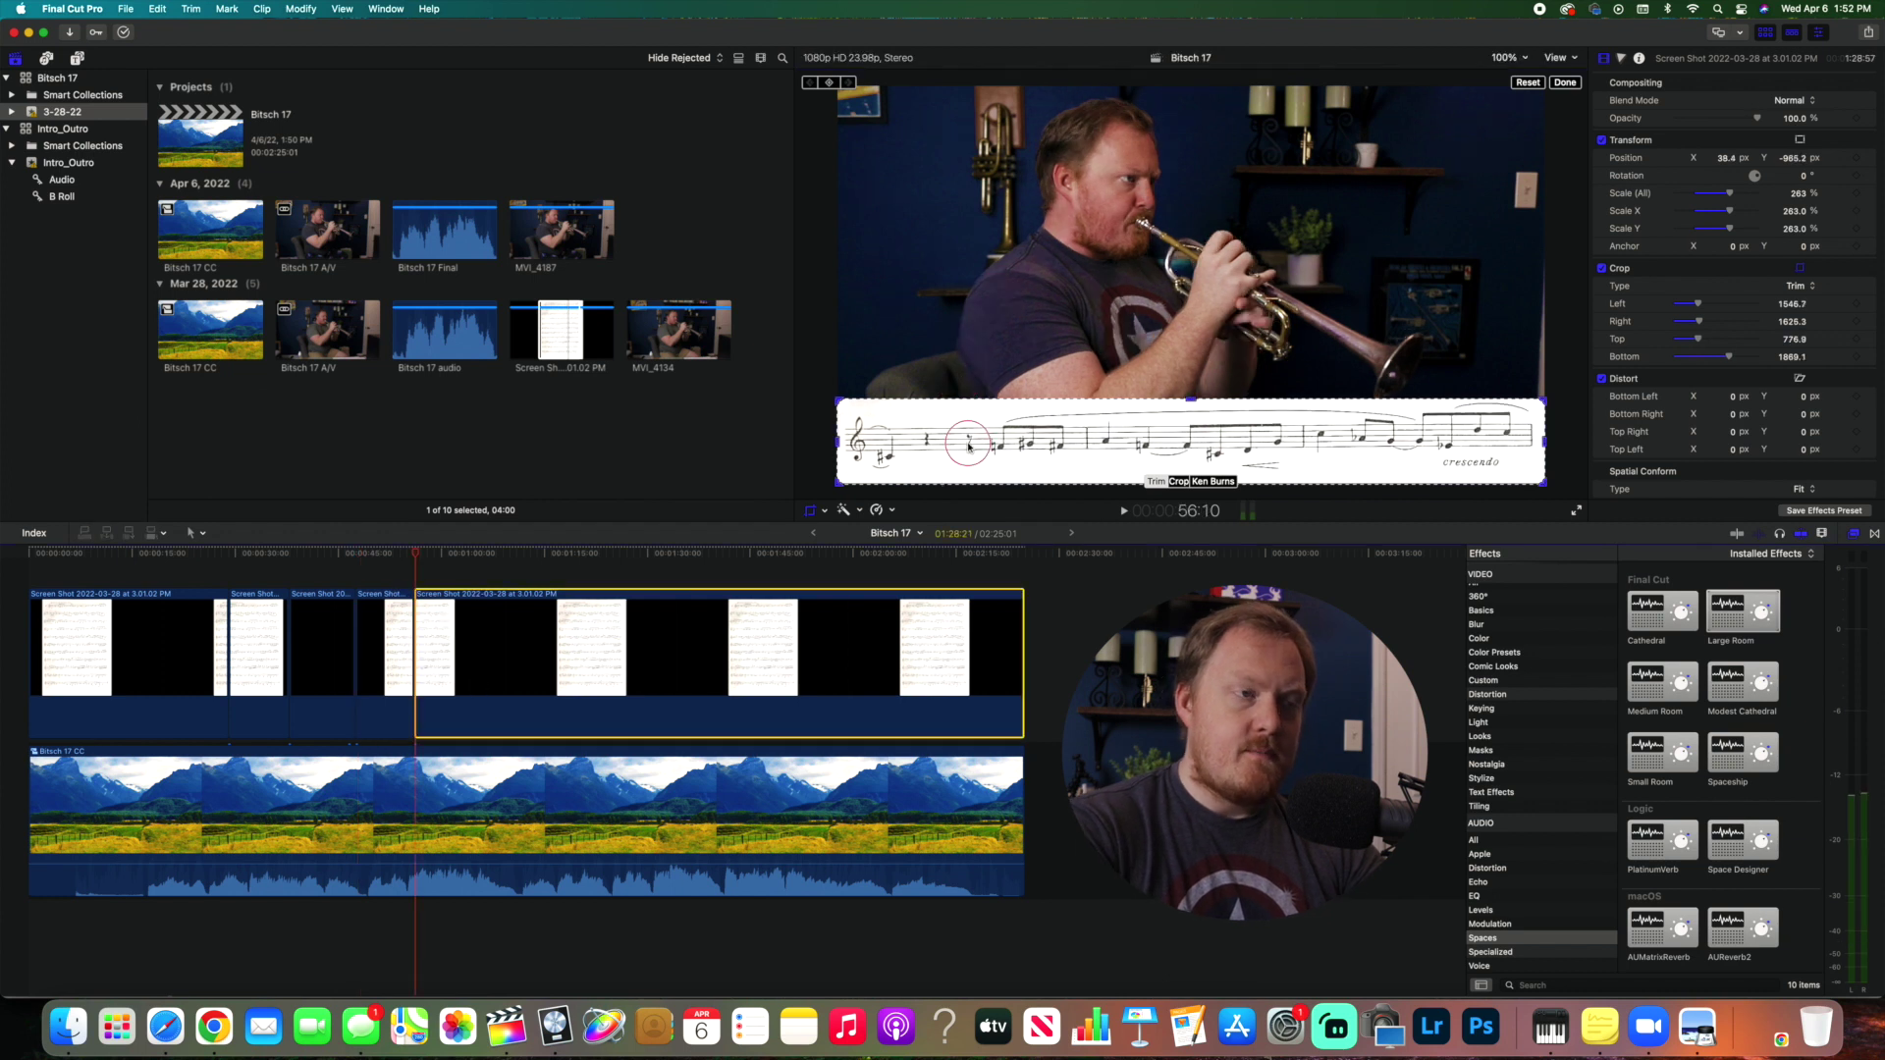
left_click_drag(969, 373, 969, 355)
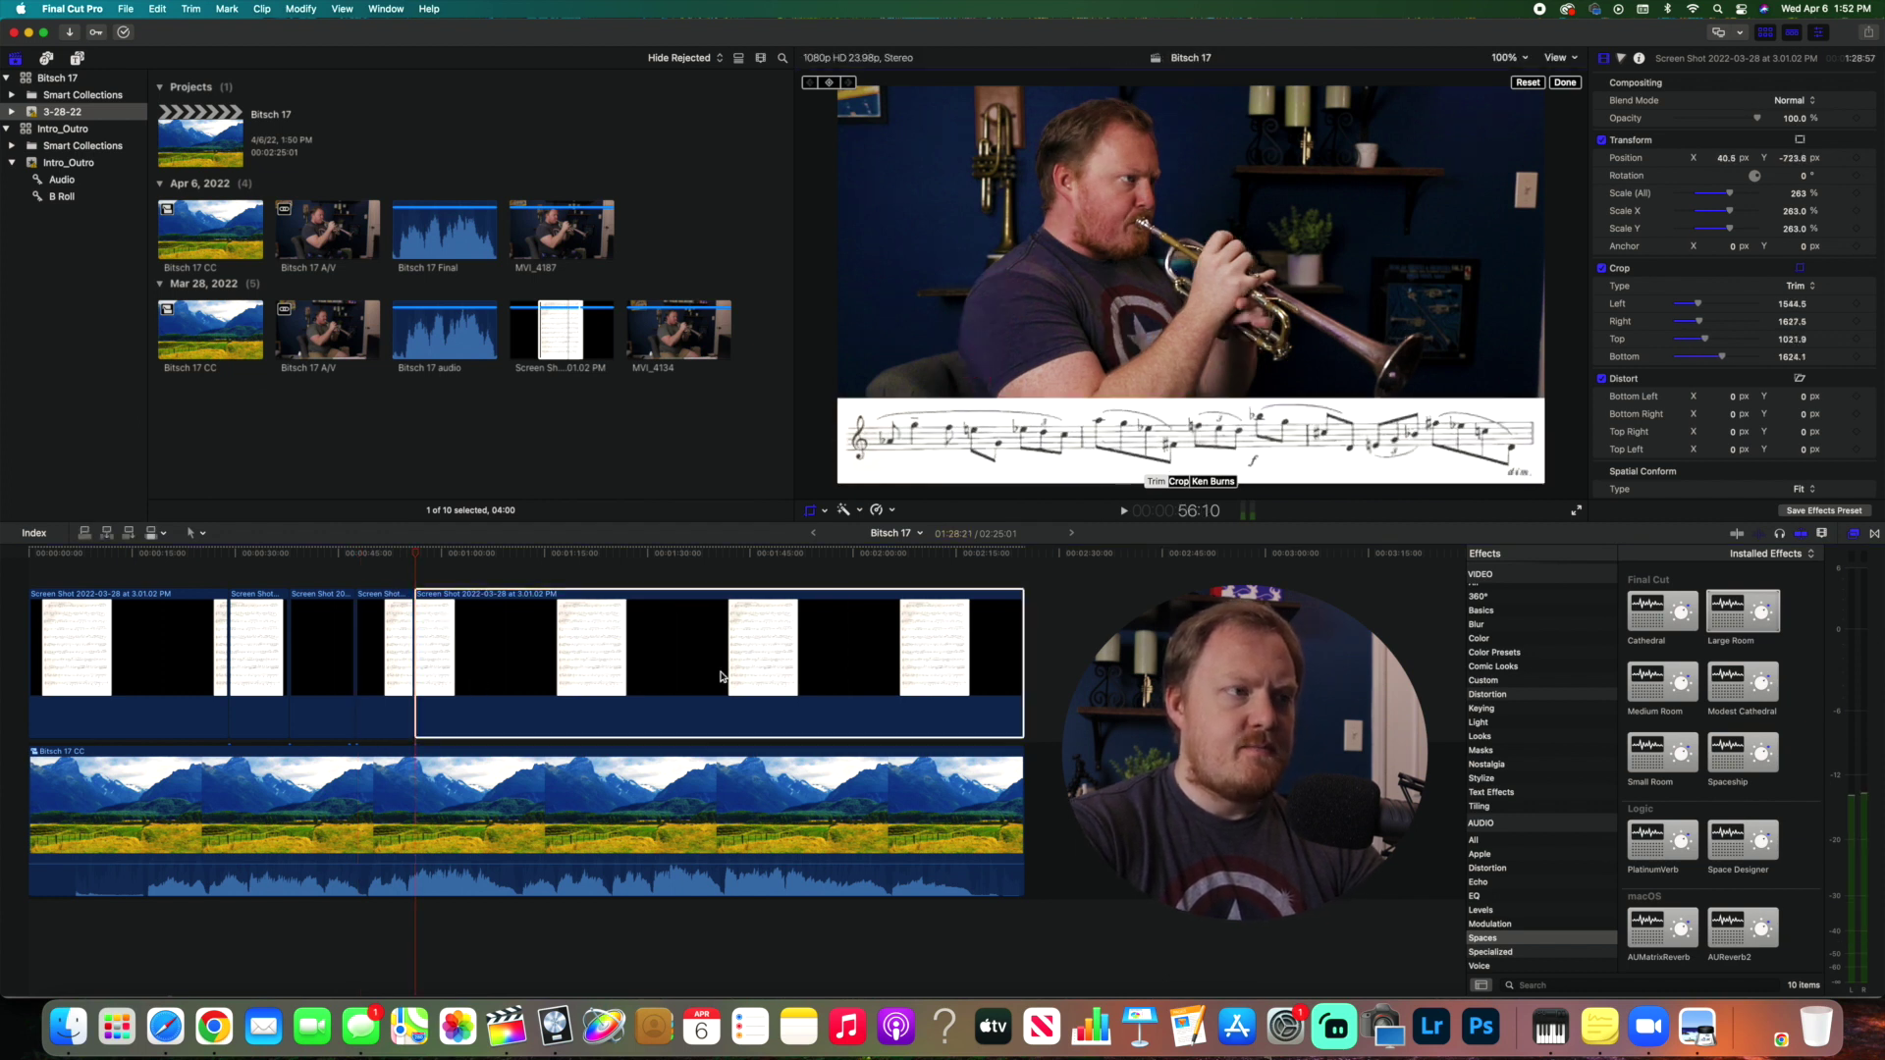
key("space")
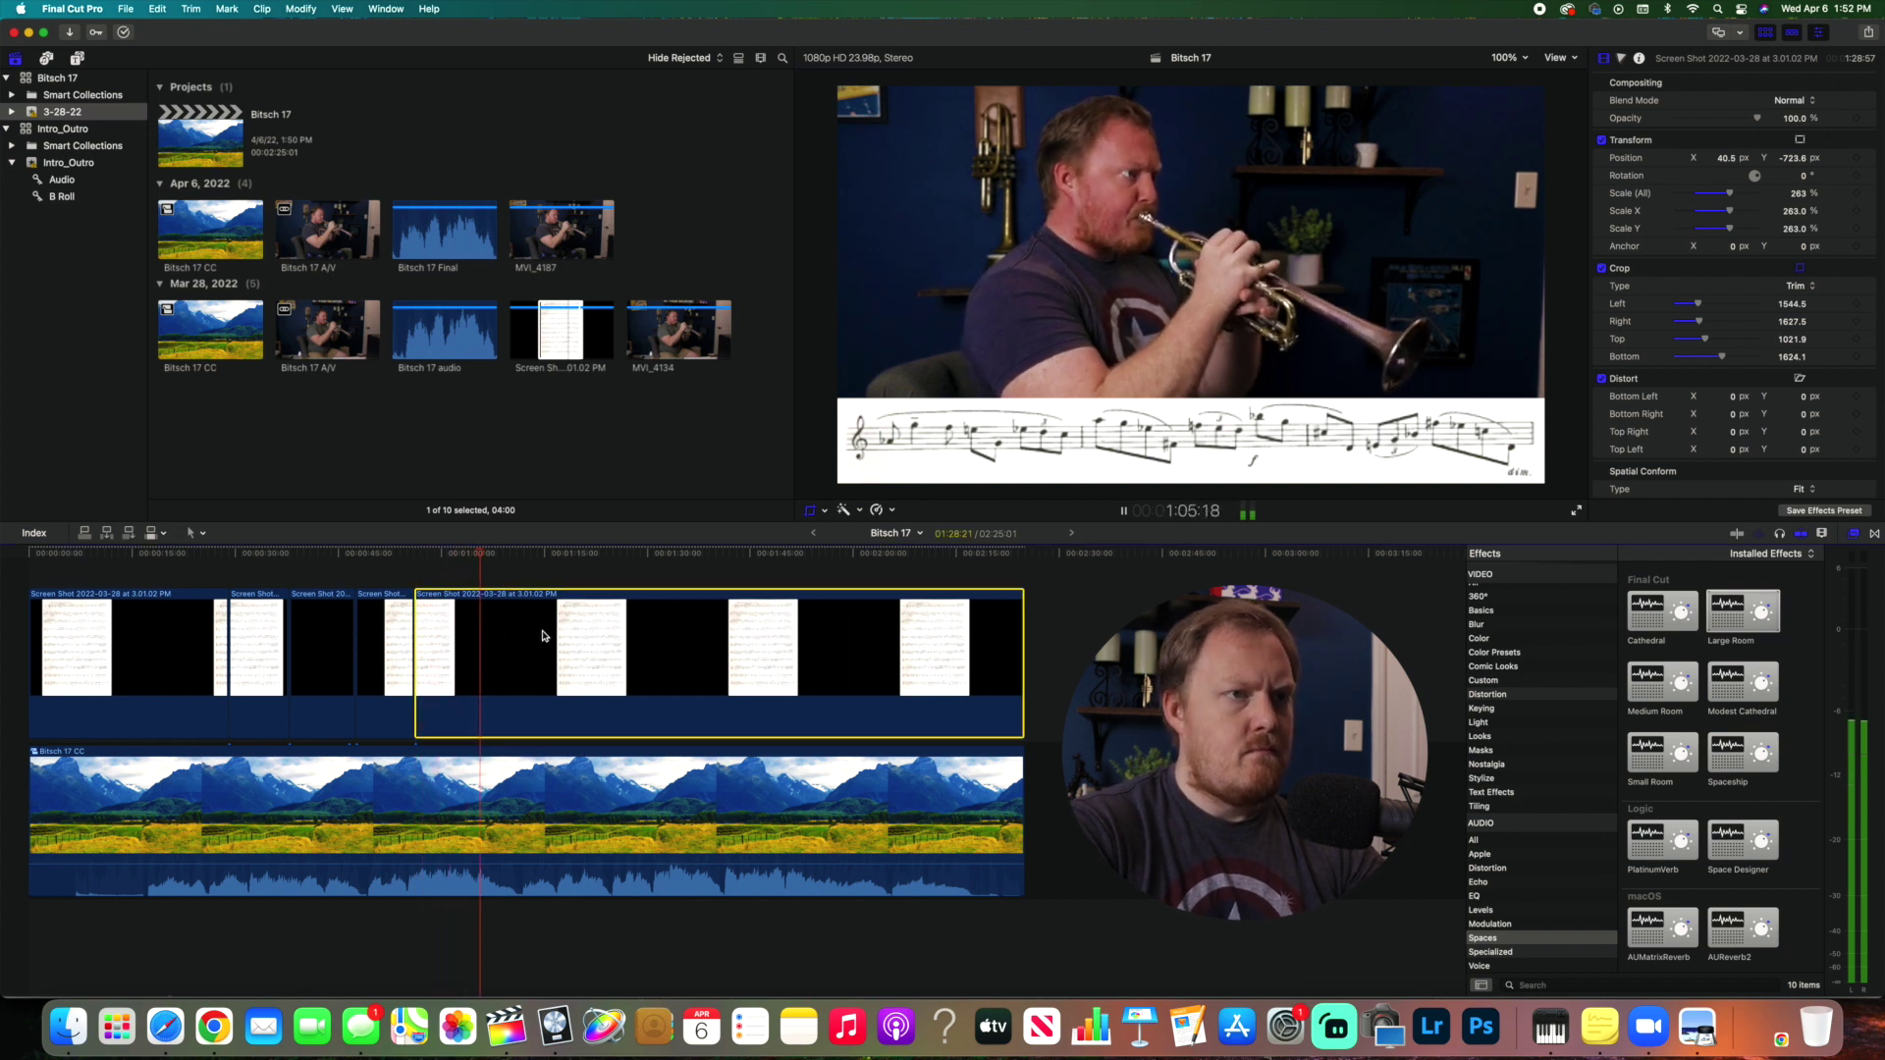
key("super+b")
left_click(555, 556)
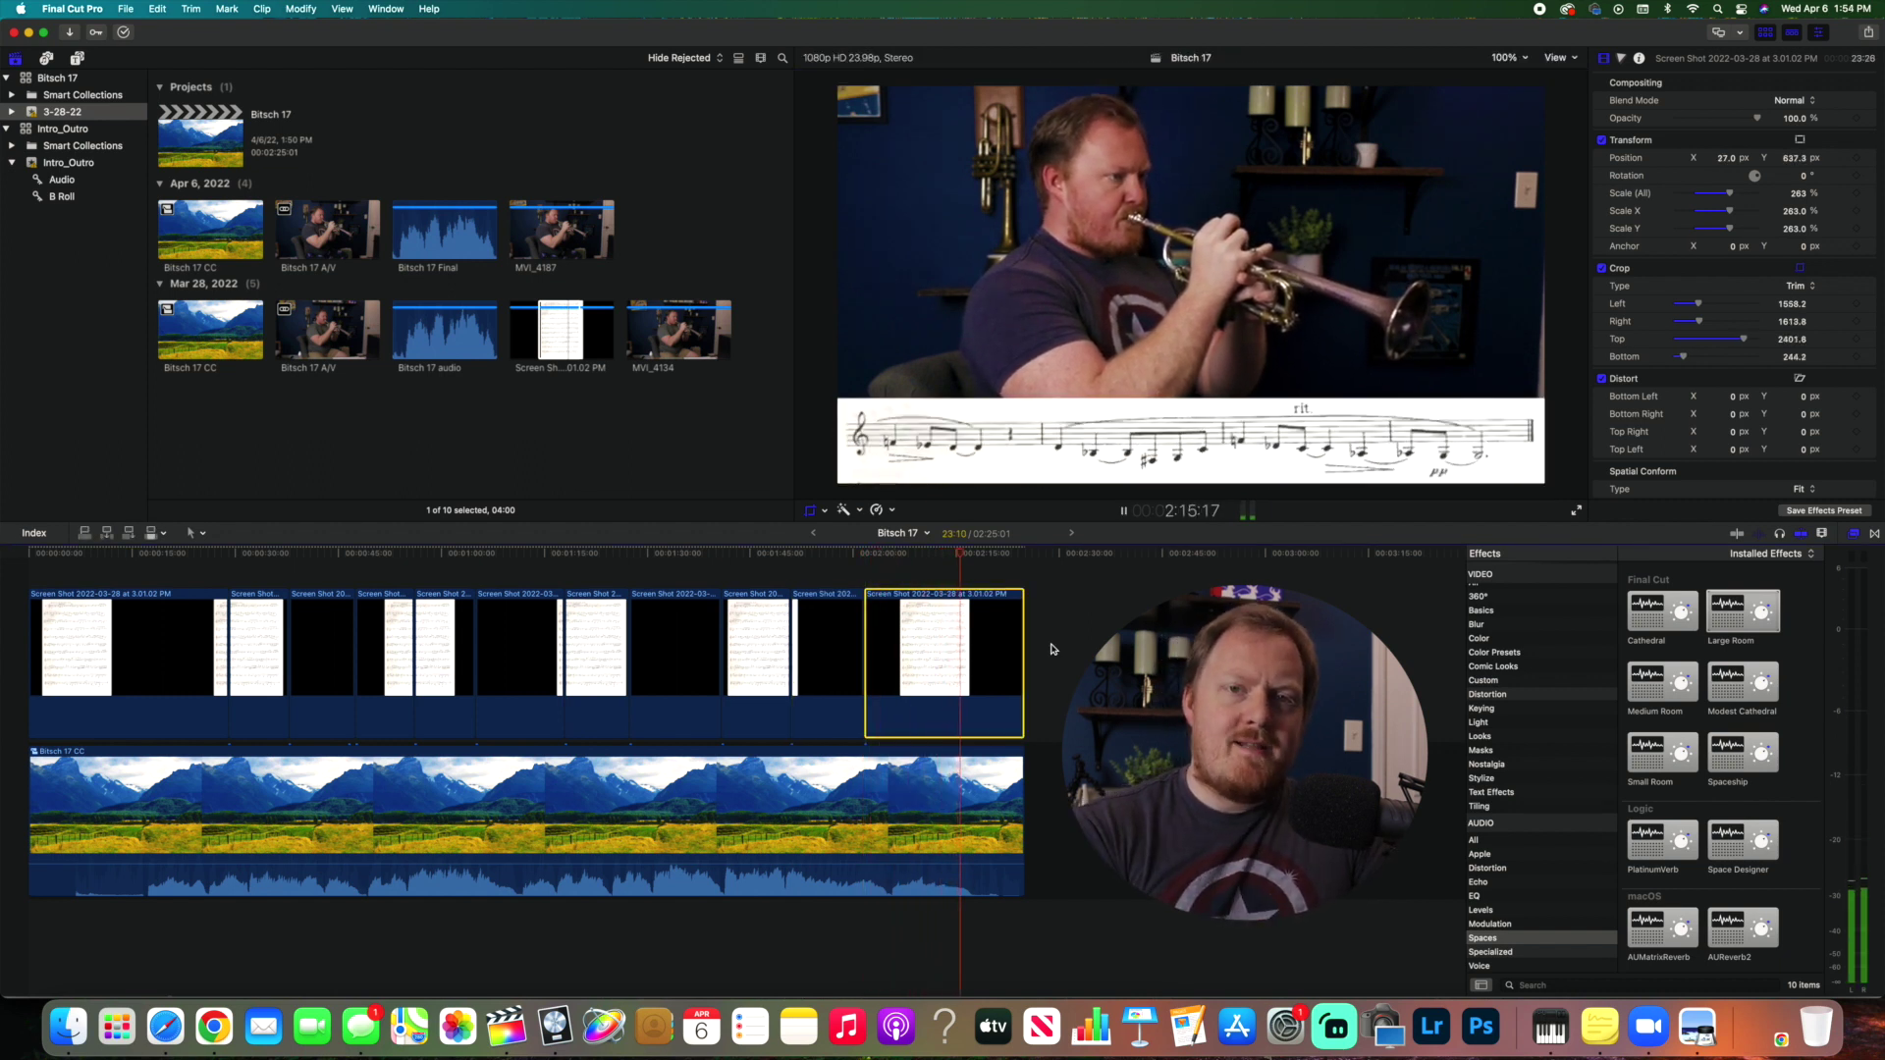
- Select the sheet-music pieces and Bitsch 17 CC and merge them into compound clip 'Bitsch 17 w/music'
key("shift+c")
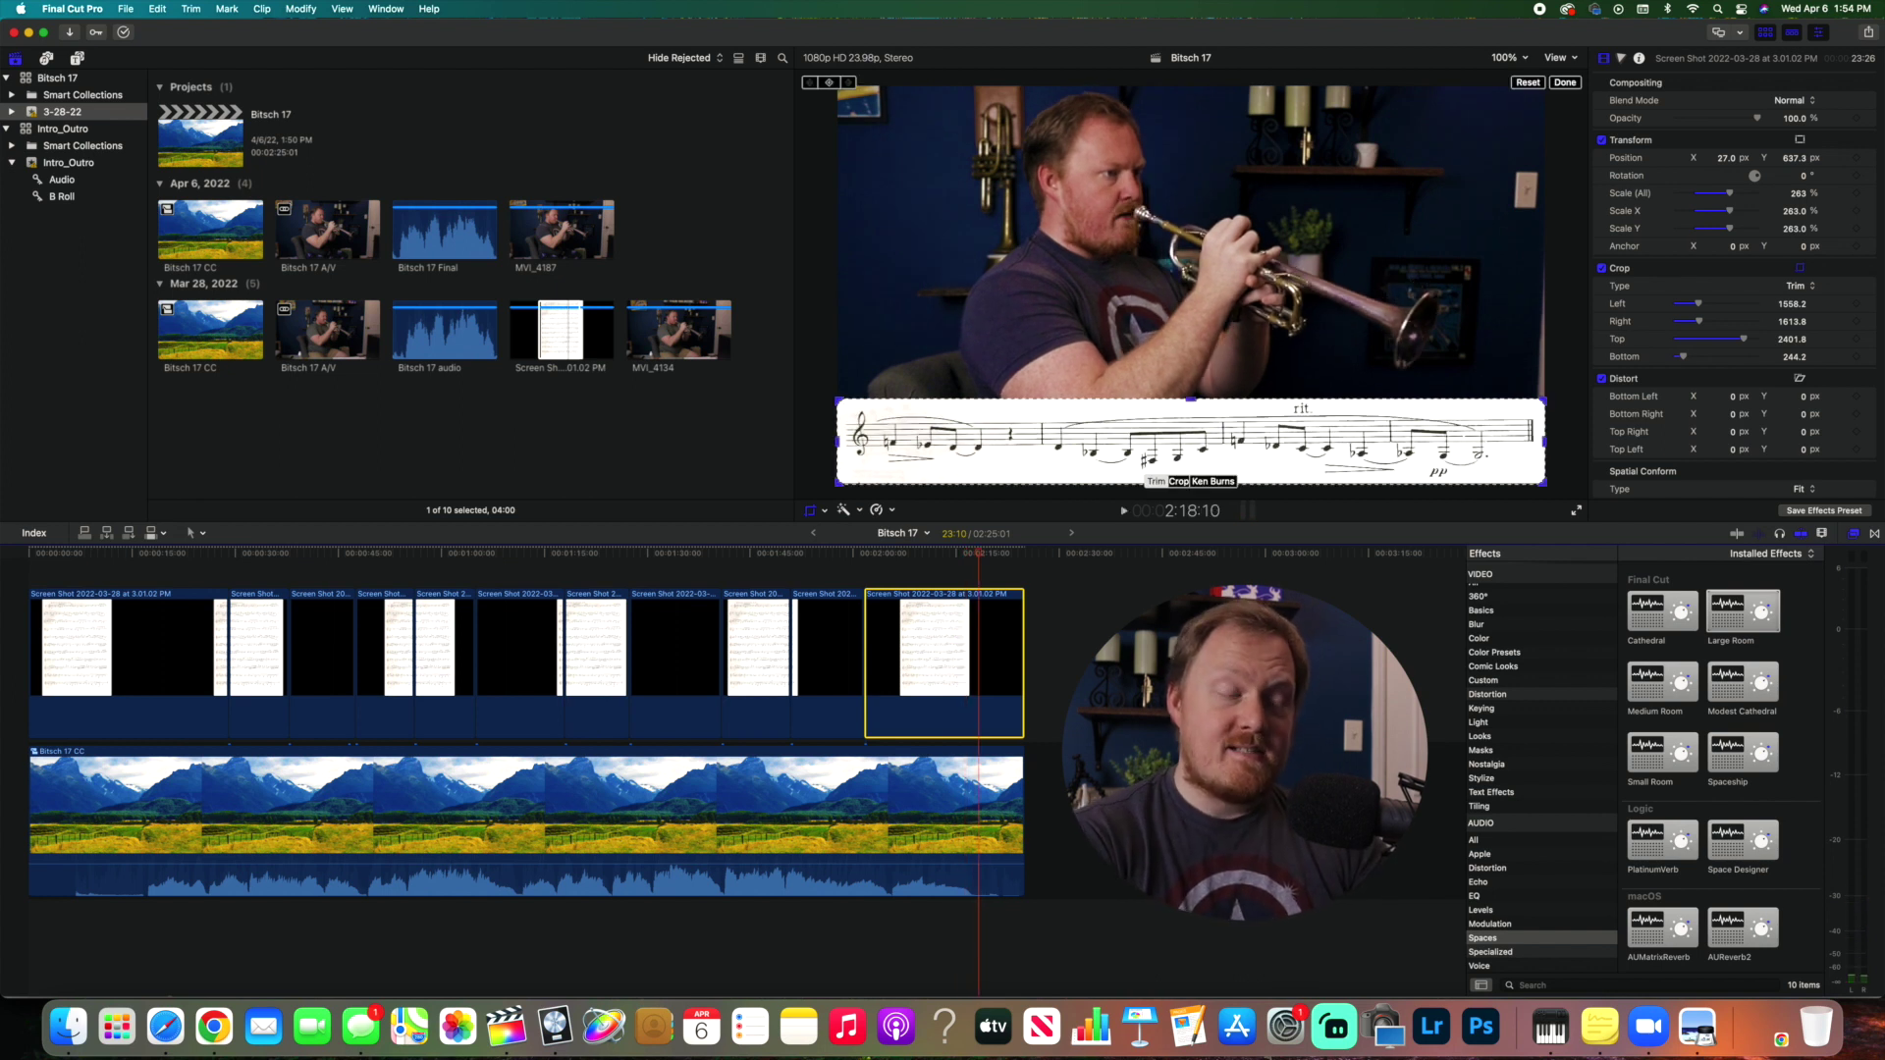
left_click_drag(1041, 913, 139, 589)
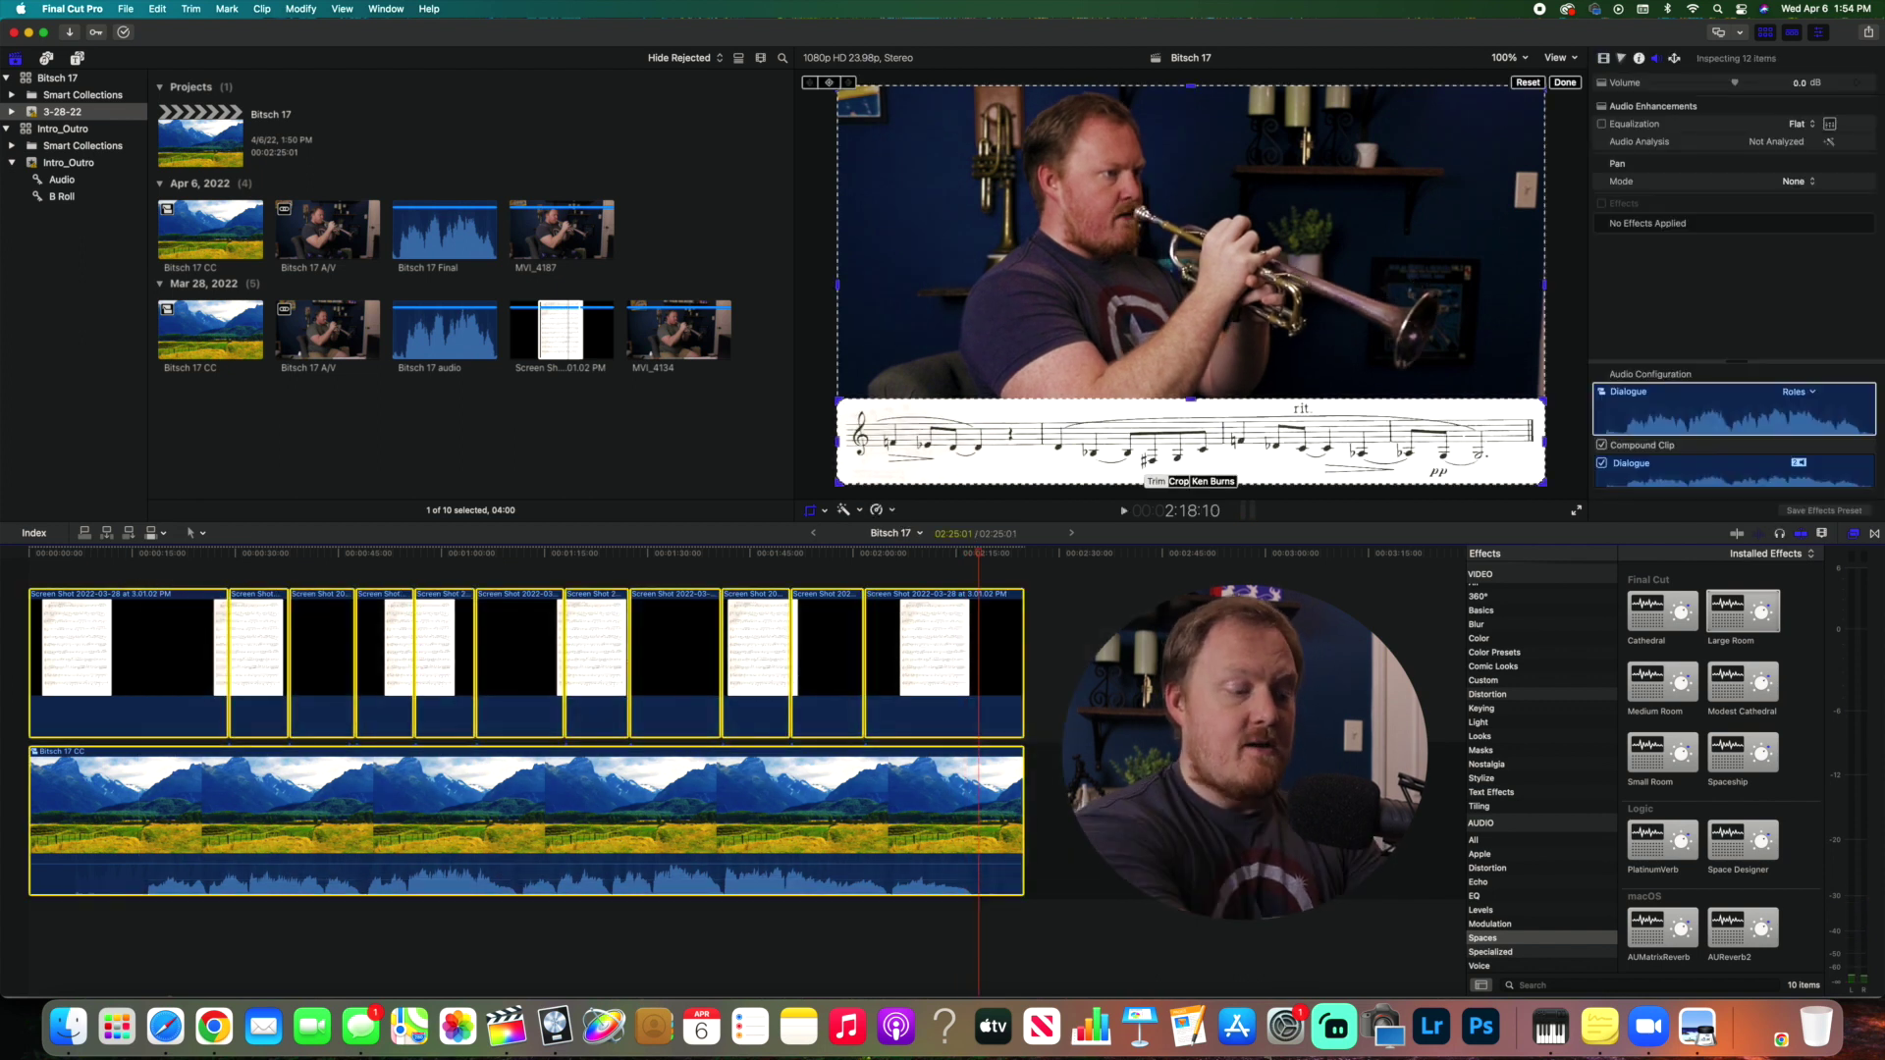
key("alt+g")
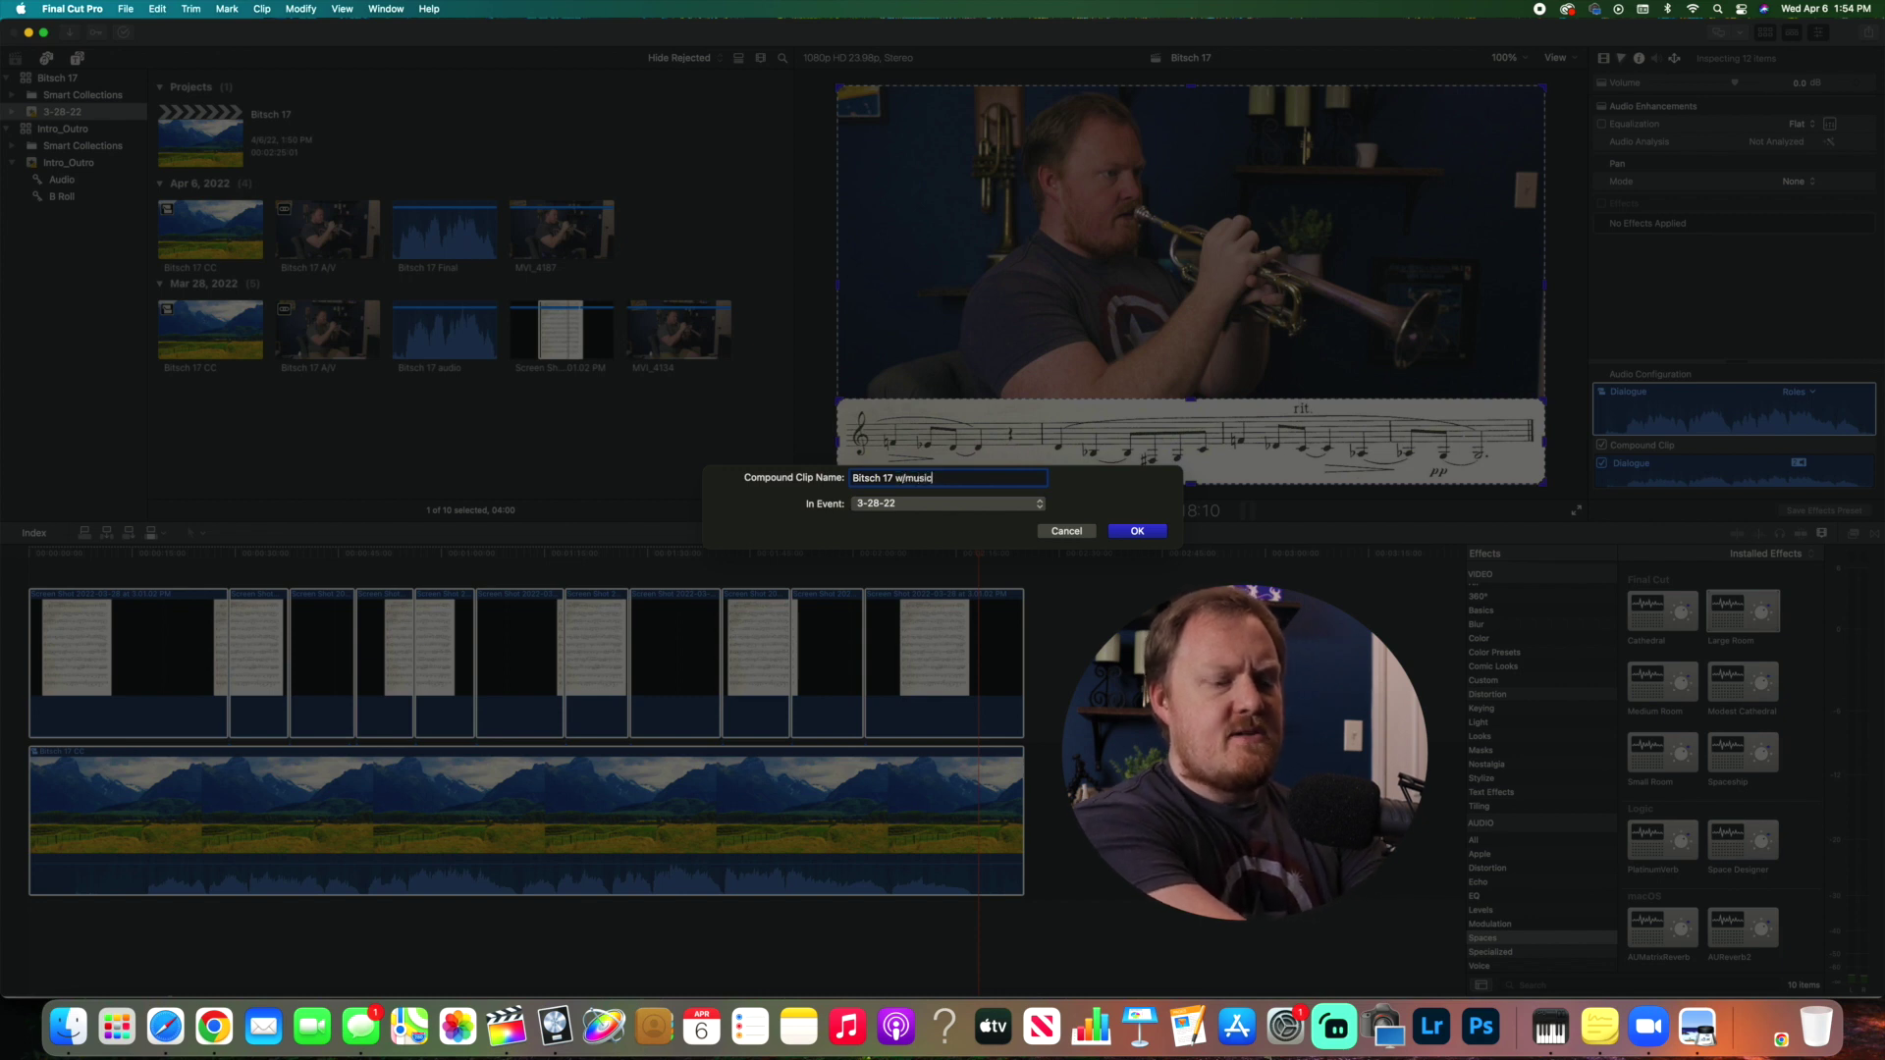
key("Return")
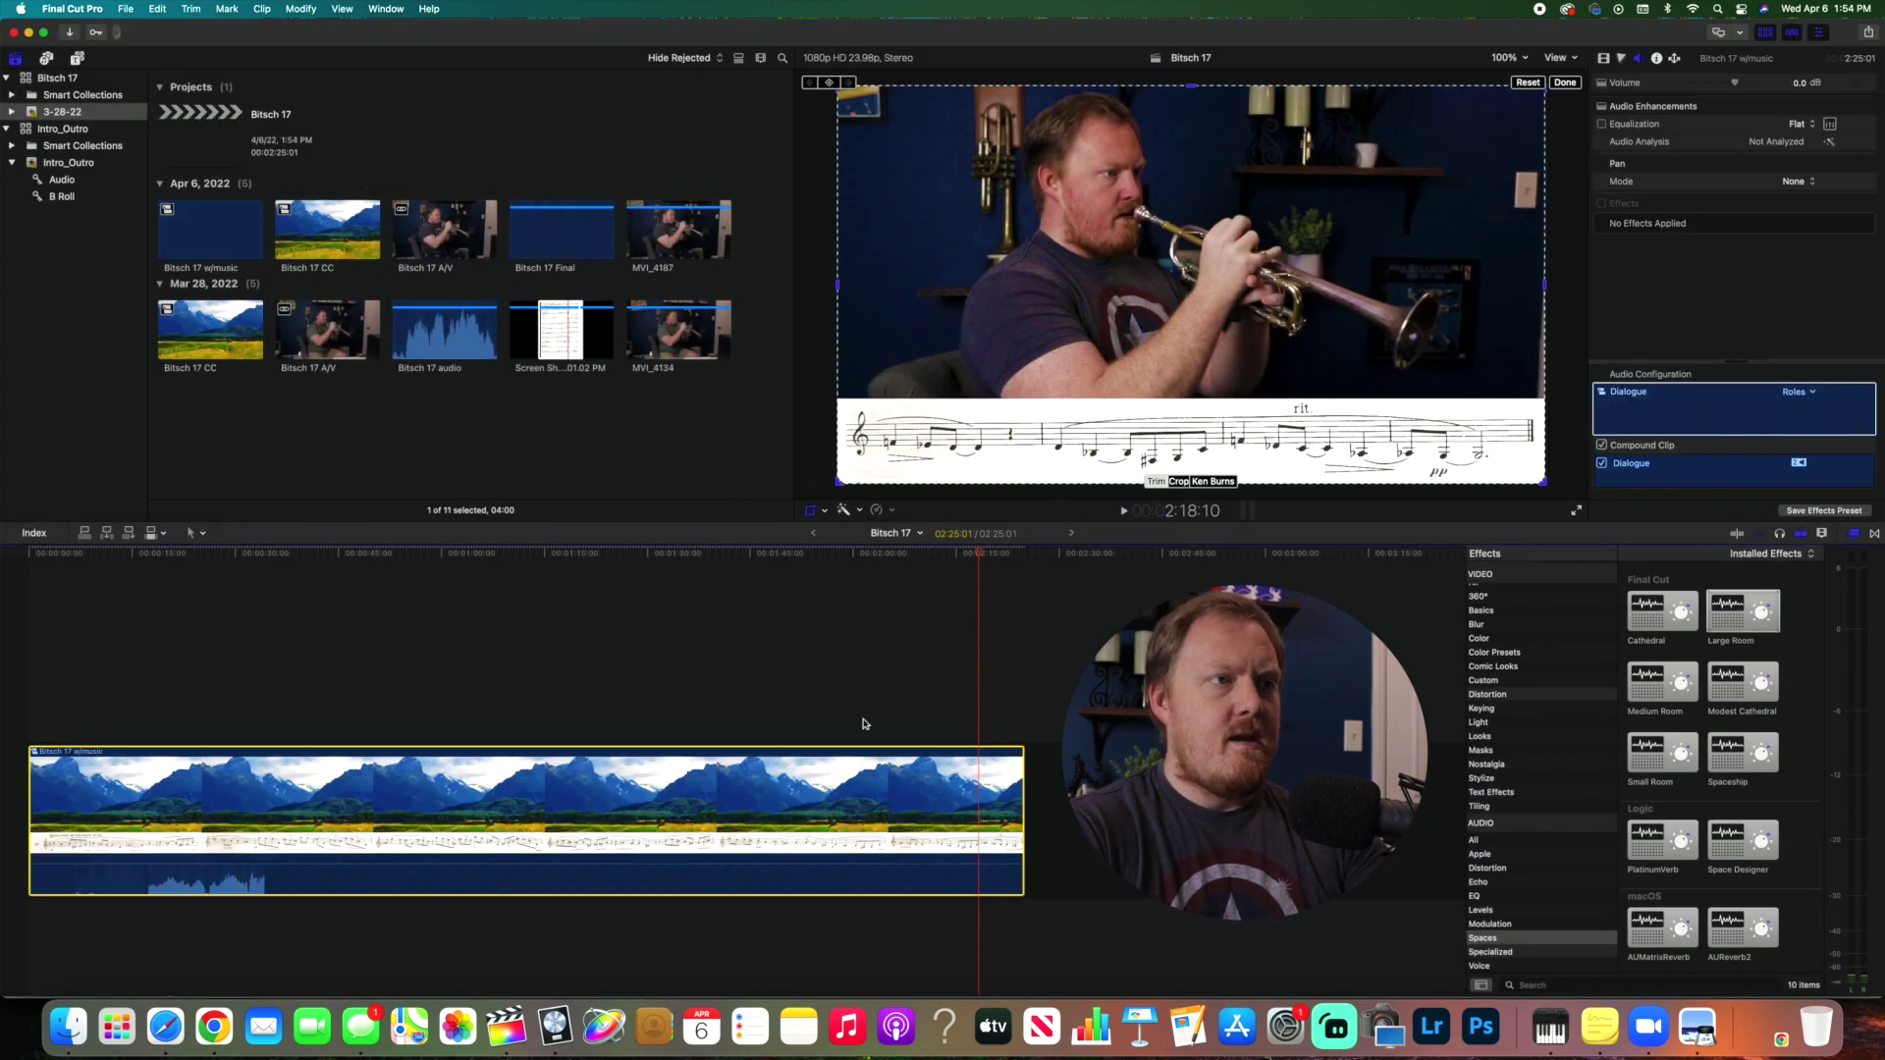
left_click(810, 510)
left_click(307, 639)
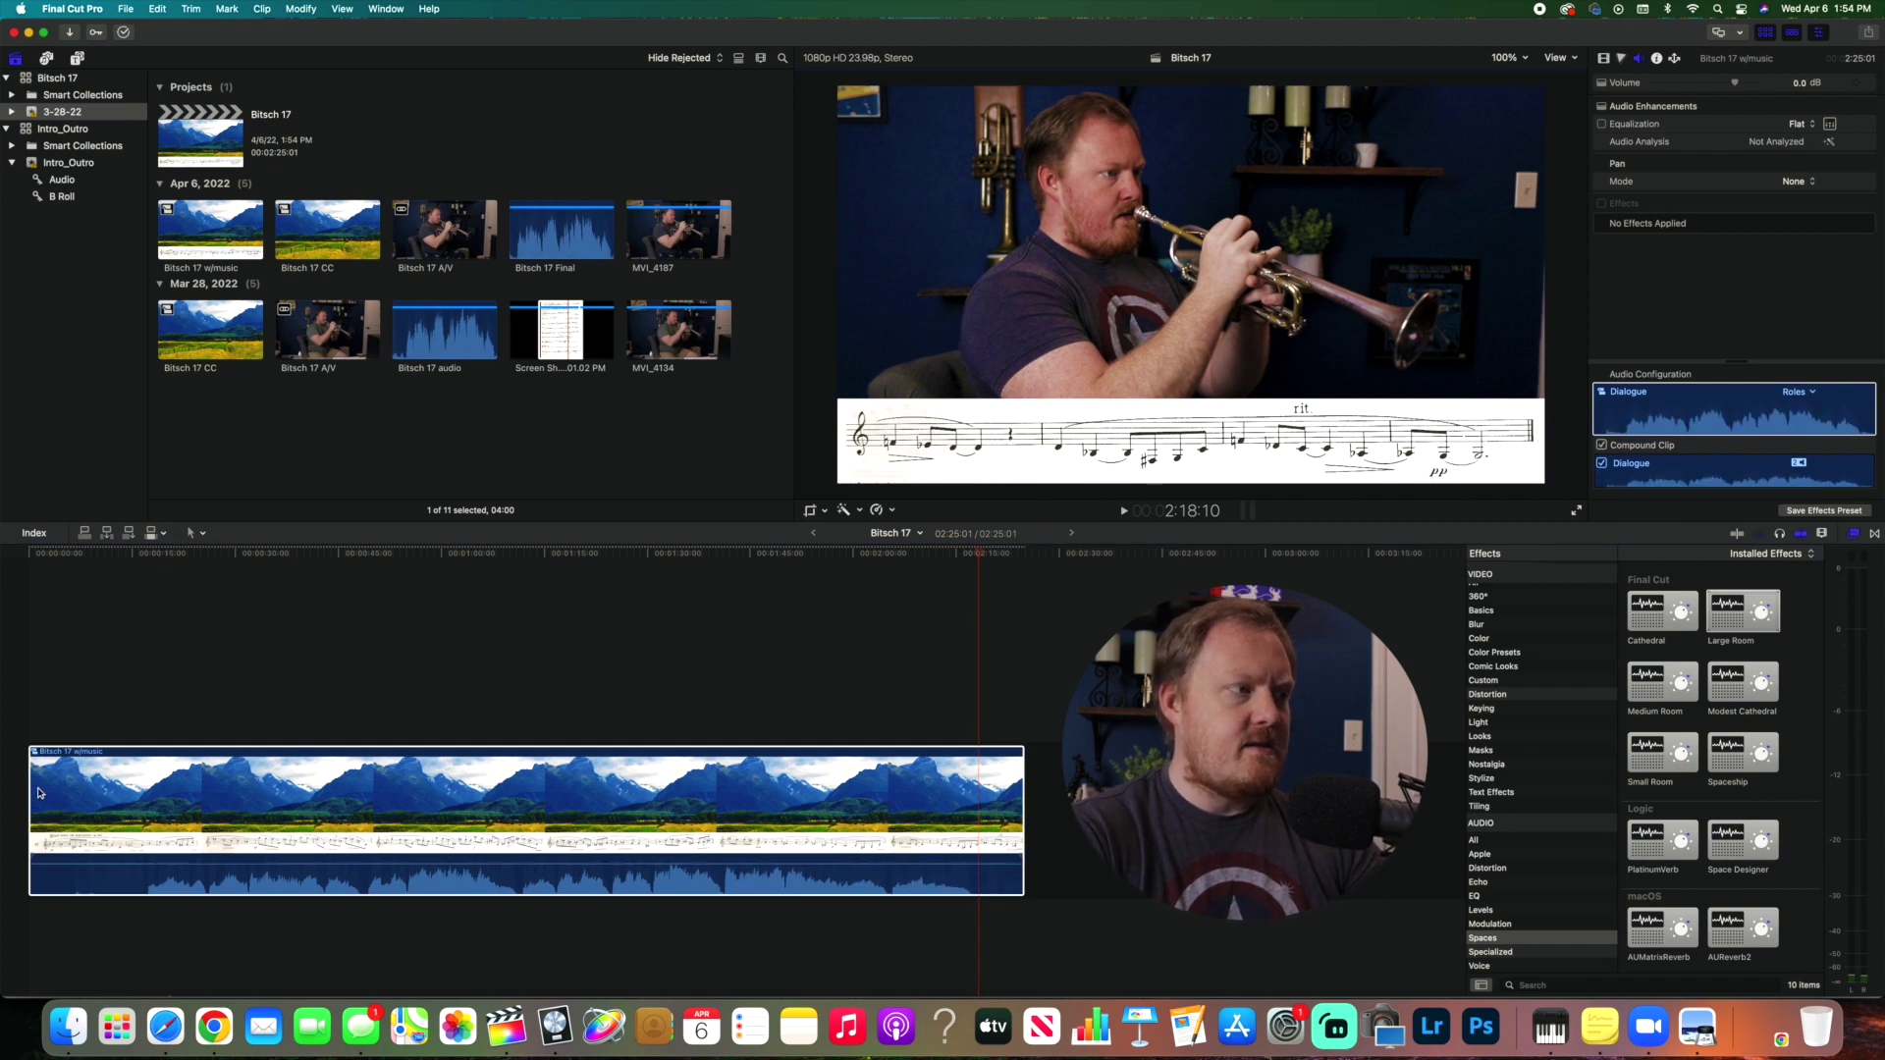
- Trim both ends of the compound clip and return the playhead to its start
left_click_drag(37, 794, 136, 793)
left_click_drag(1022, 793, 987, 793)
left_click(147, 552)
- Keyframe the clip's opacity at 0% on its opening frame so it fades in from black
key("super+equal")
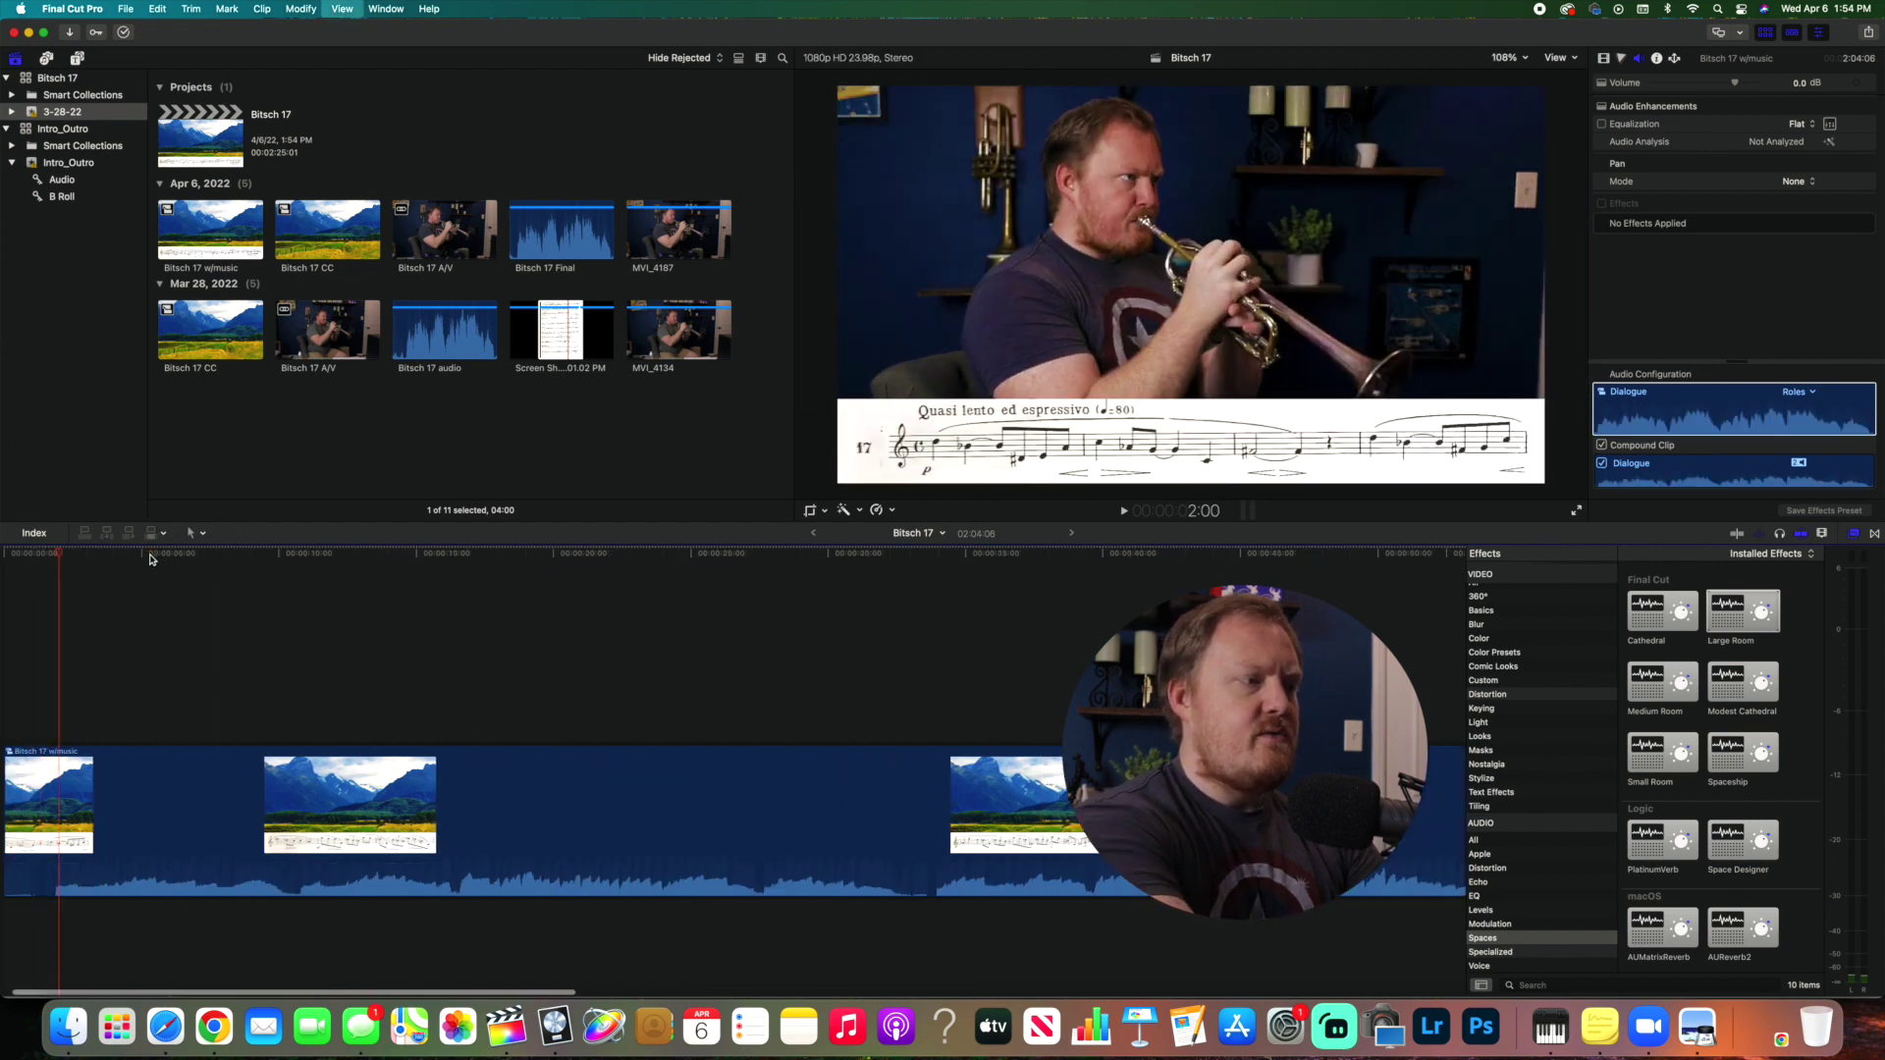
scroll(150, 570, "left", 2)
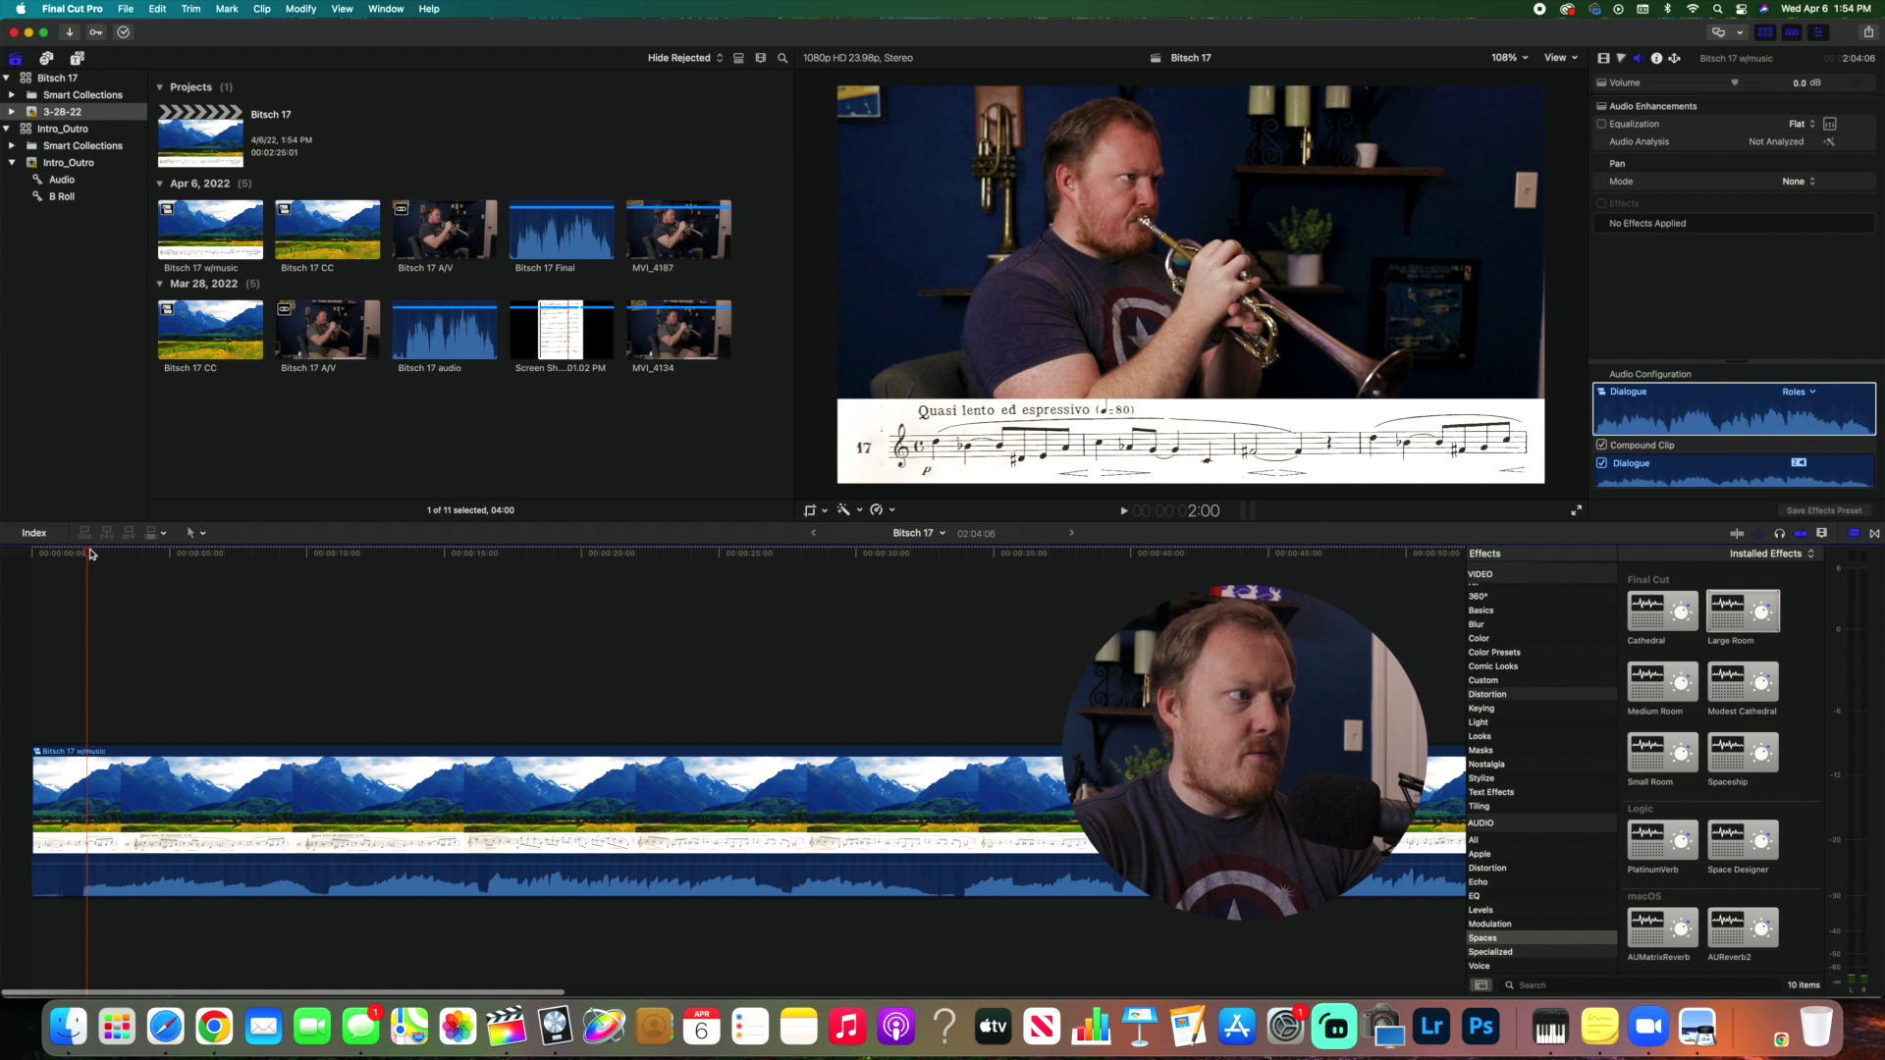
left_click_drag(92, 554, 99, 555)
key("c")
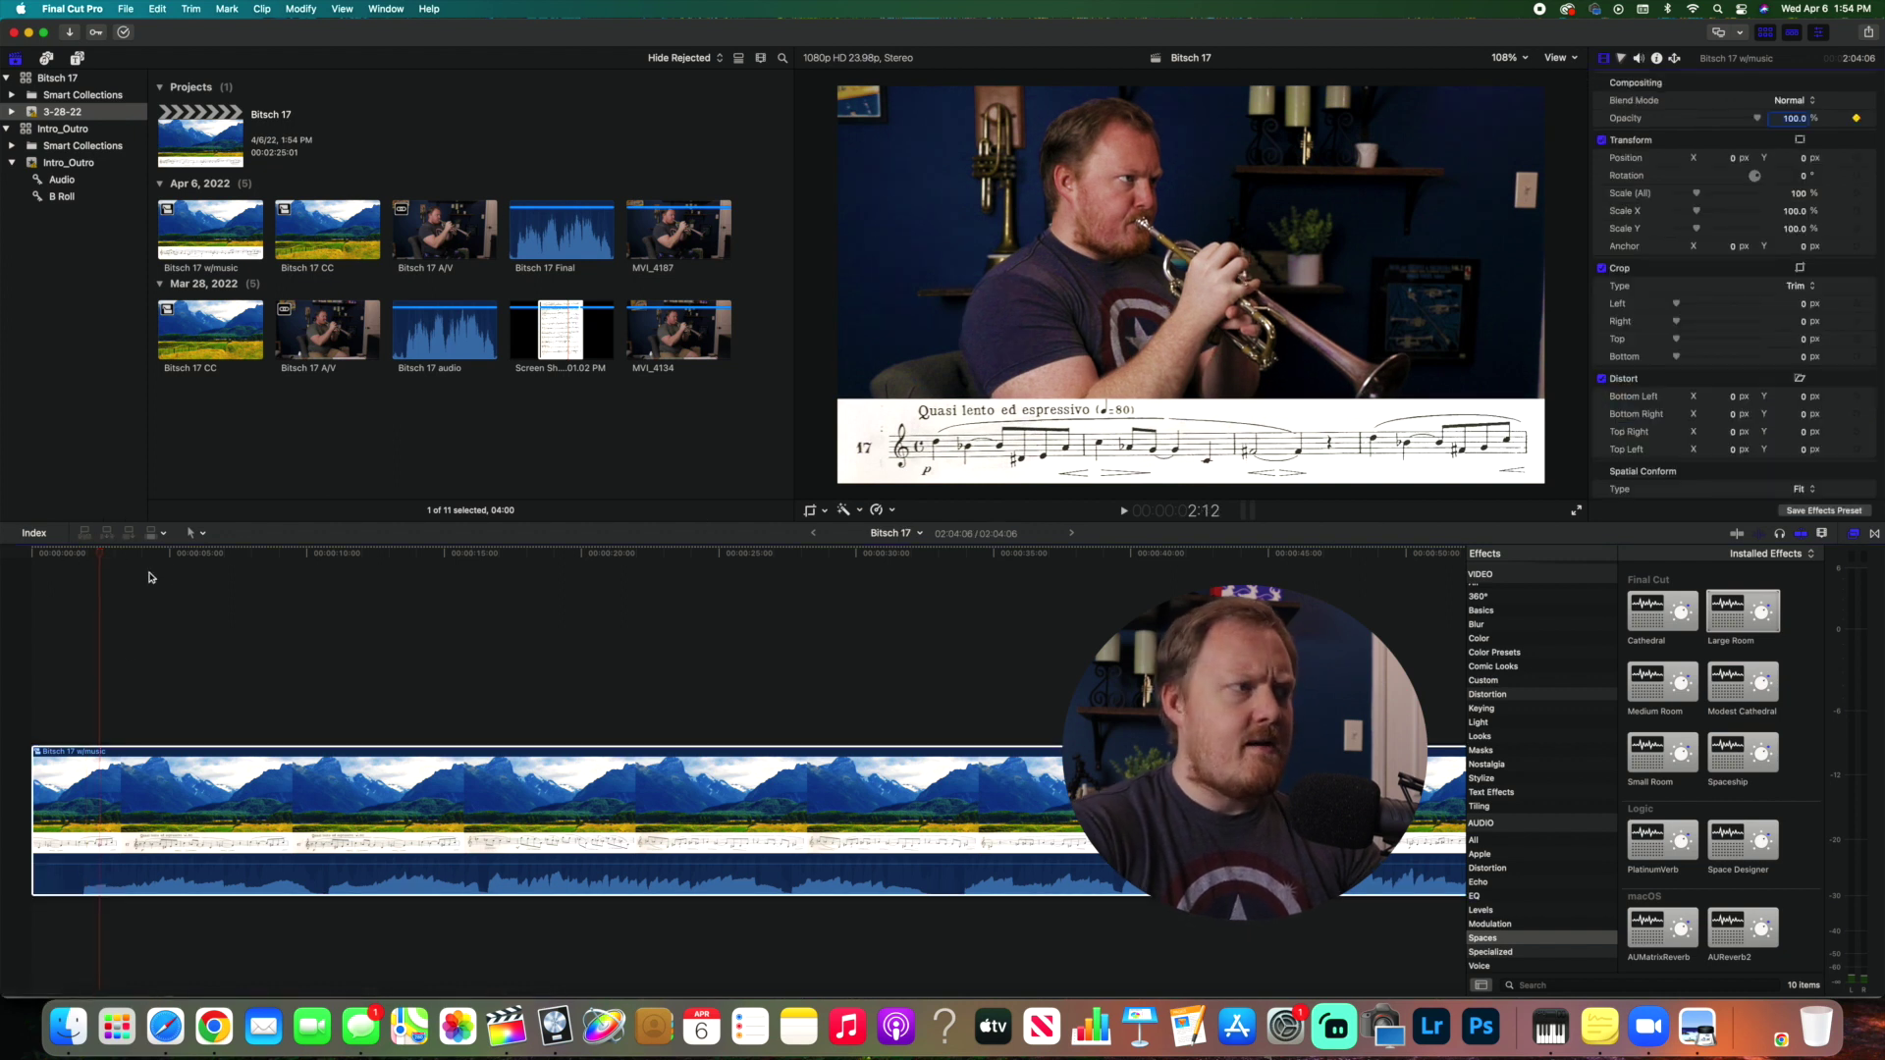
left_click(40, 785)
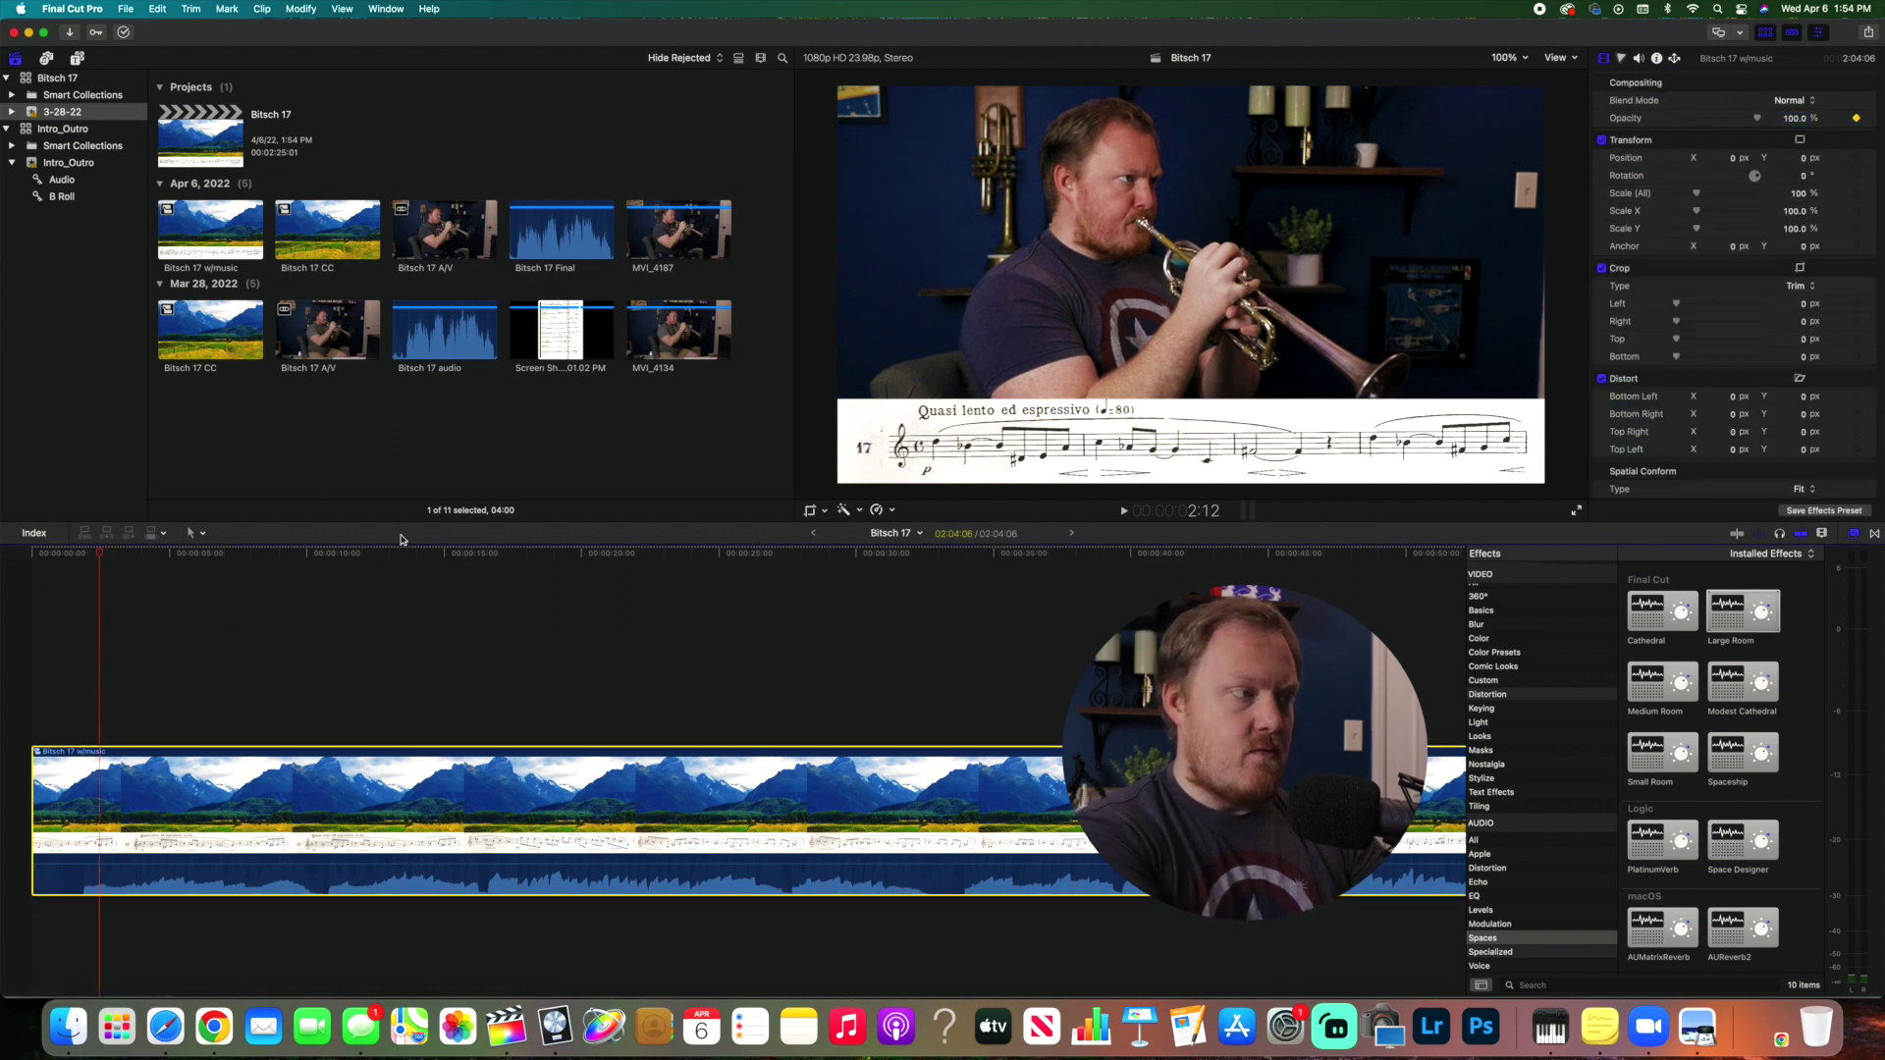
key("Left")
key("Left")
key("Left")
key("Left")
key("Left")
key("Left")
key("Left")
key("Left")
key("Left")
key("Left")
key("Left")
key("Left")
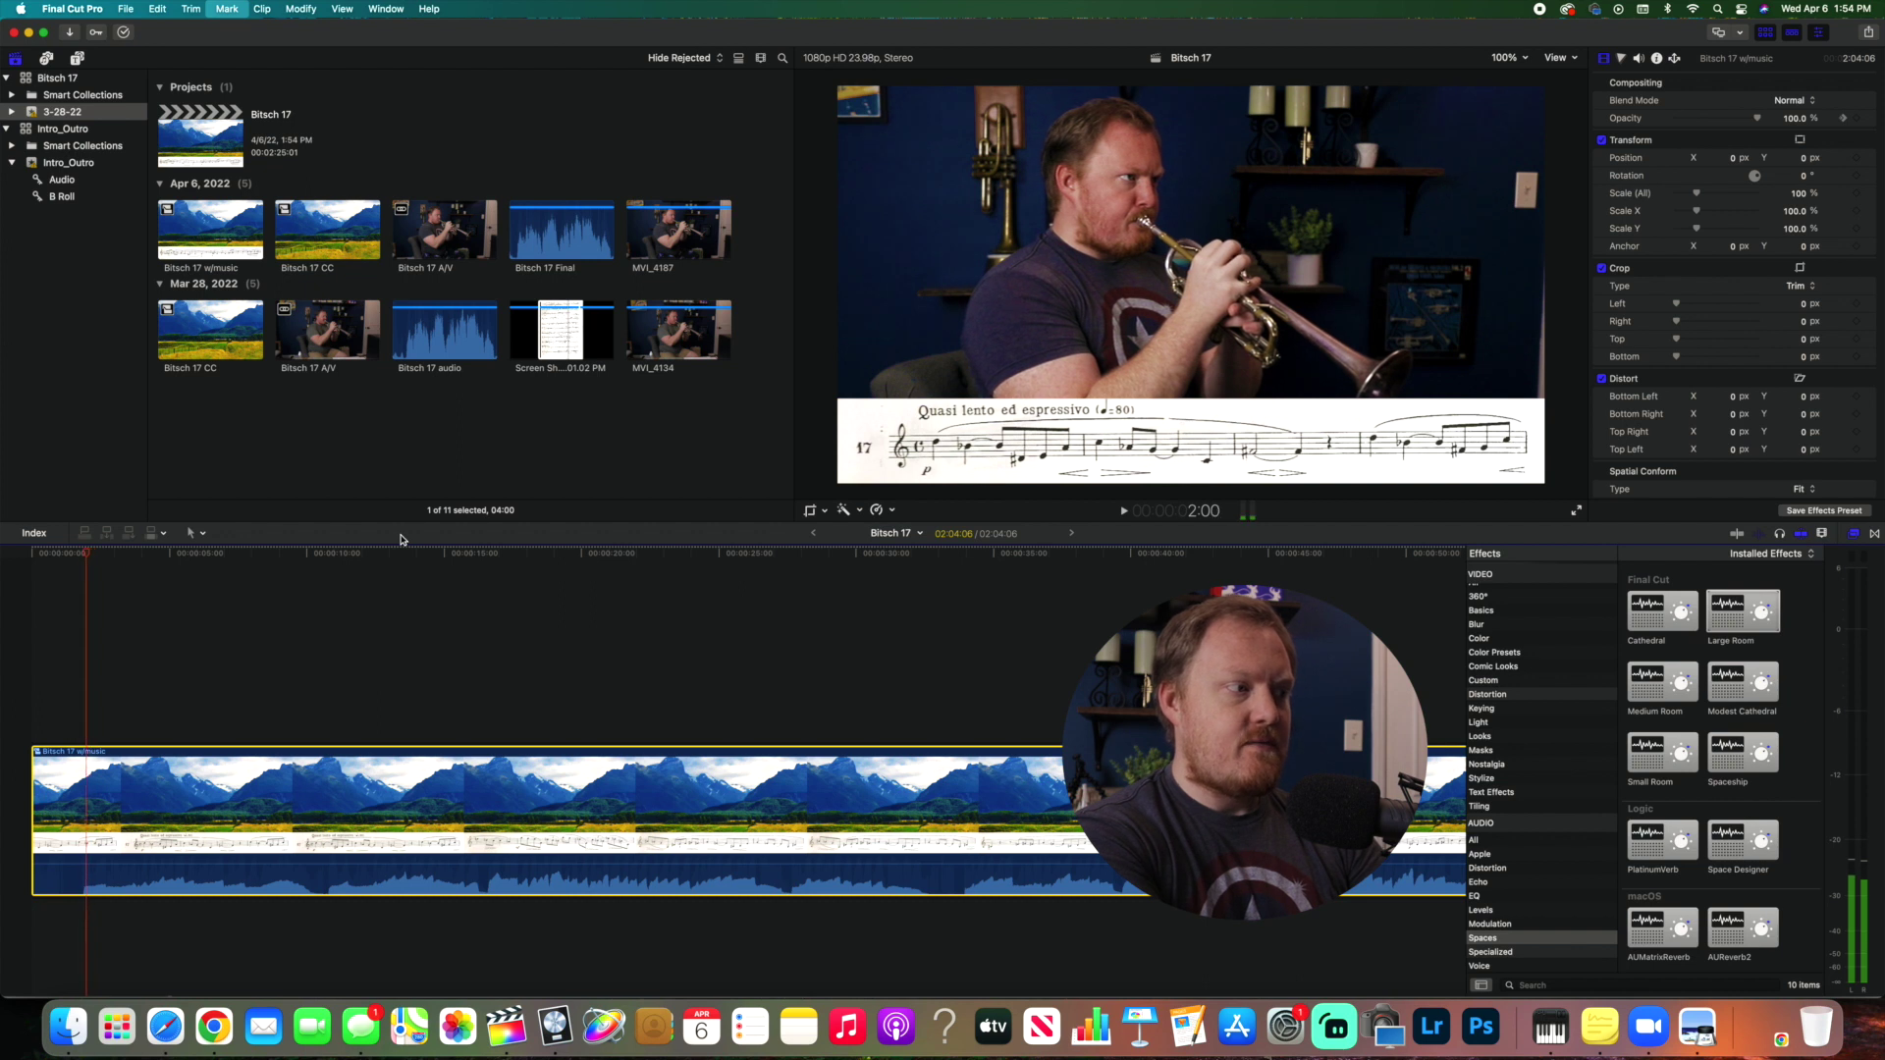
key("Left")
key("Left")
key("Left")
key("Left")
key("Left")
key("Left")
key("Left")
key("Left")
key("Left")
key("Left")
key("Left")
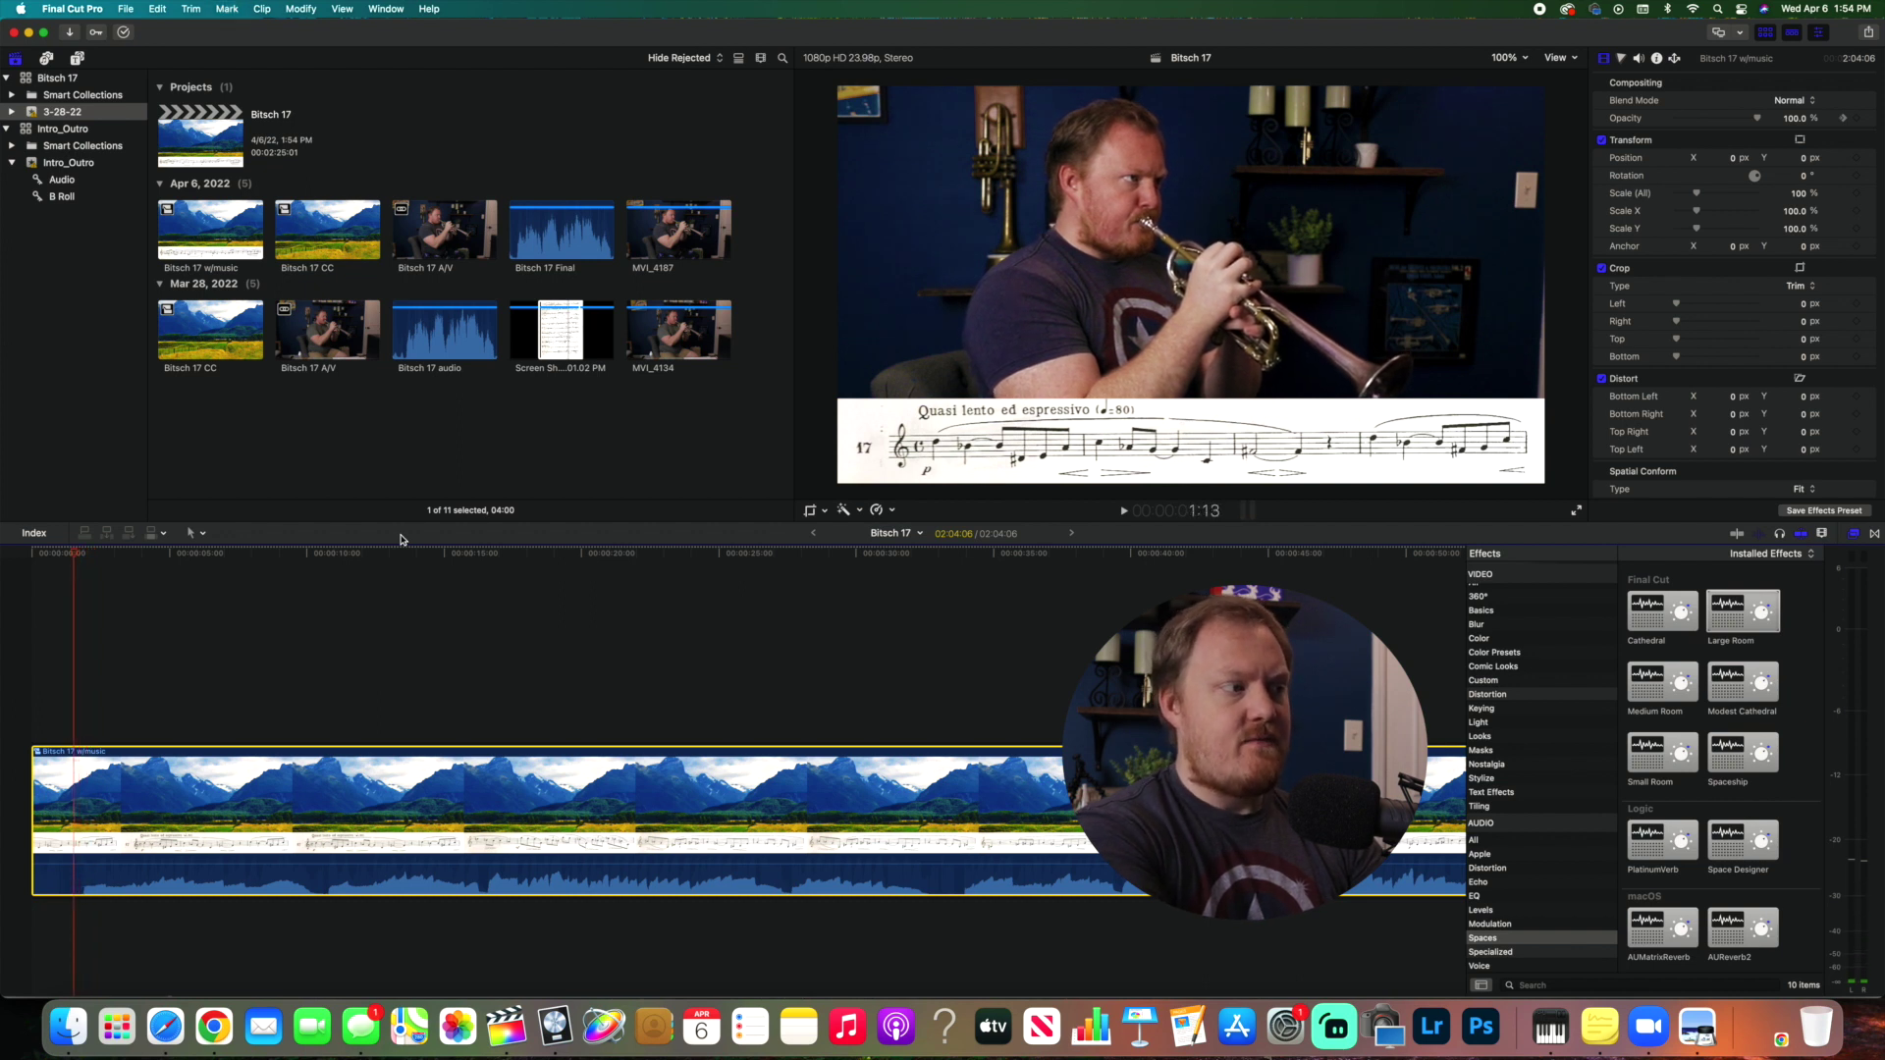
key("Left")
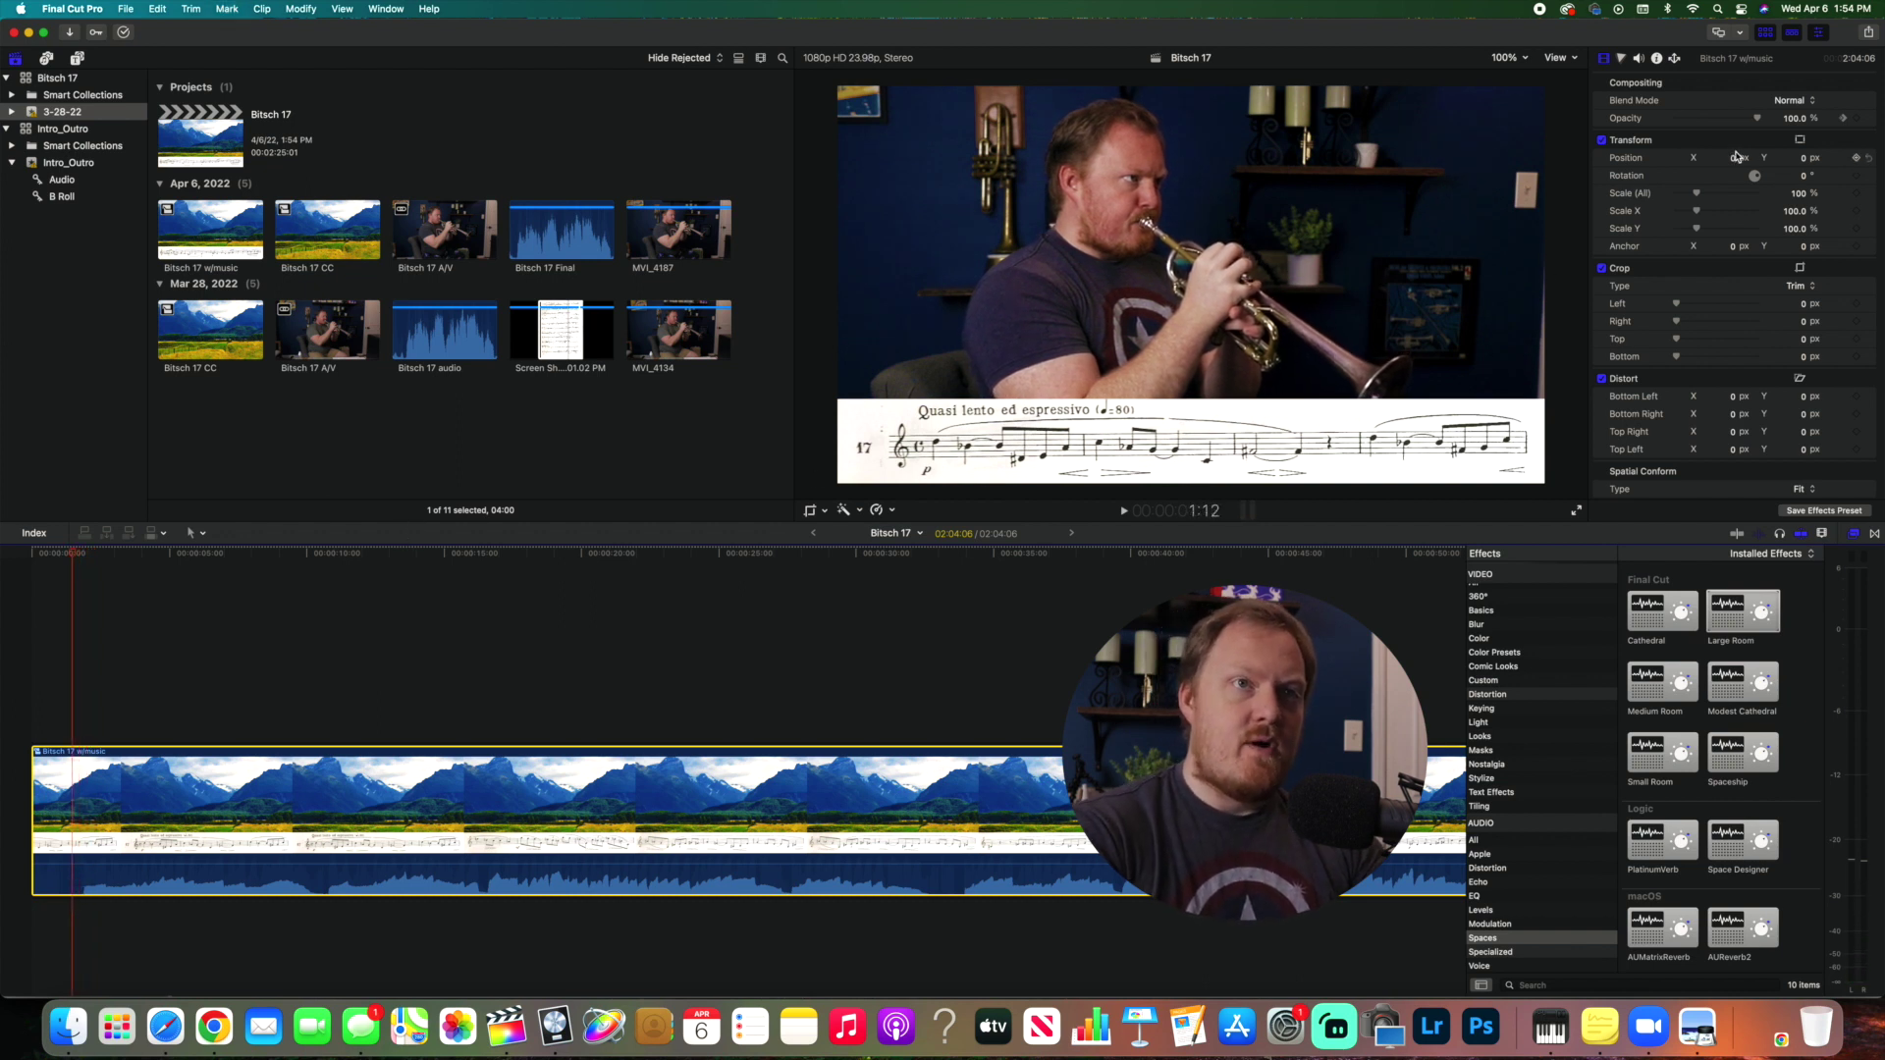
left_click_drag(1762, 122, 1583, 117)
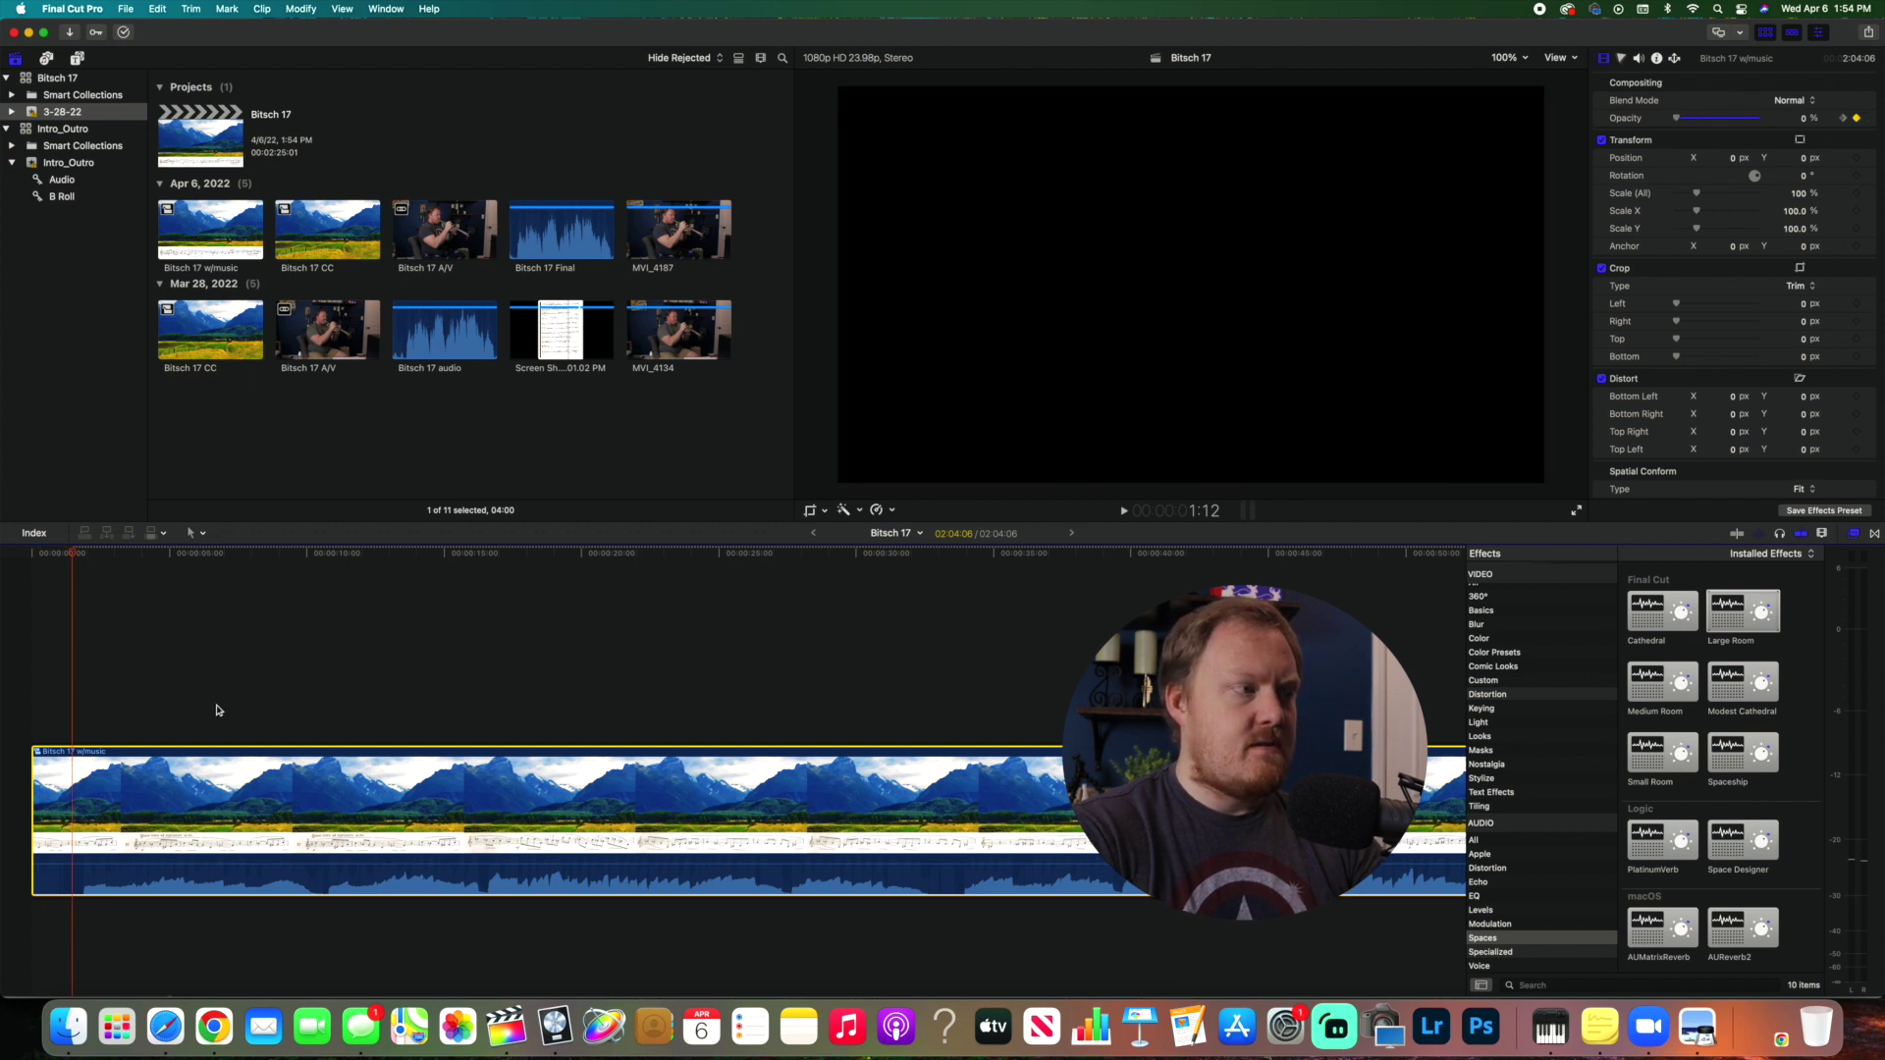
- Trim the beginning off the trumpet clip and play back to preview the fade-in
left_click_drag(36, 798, 70, 795)
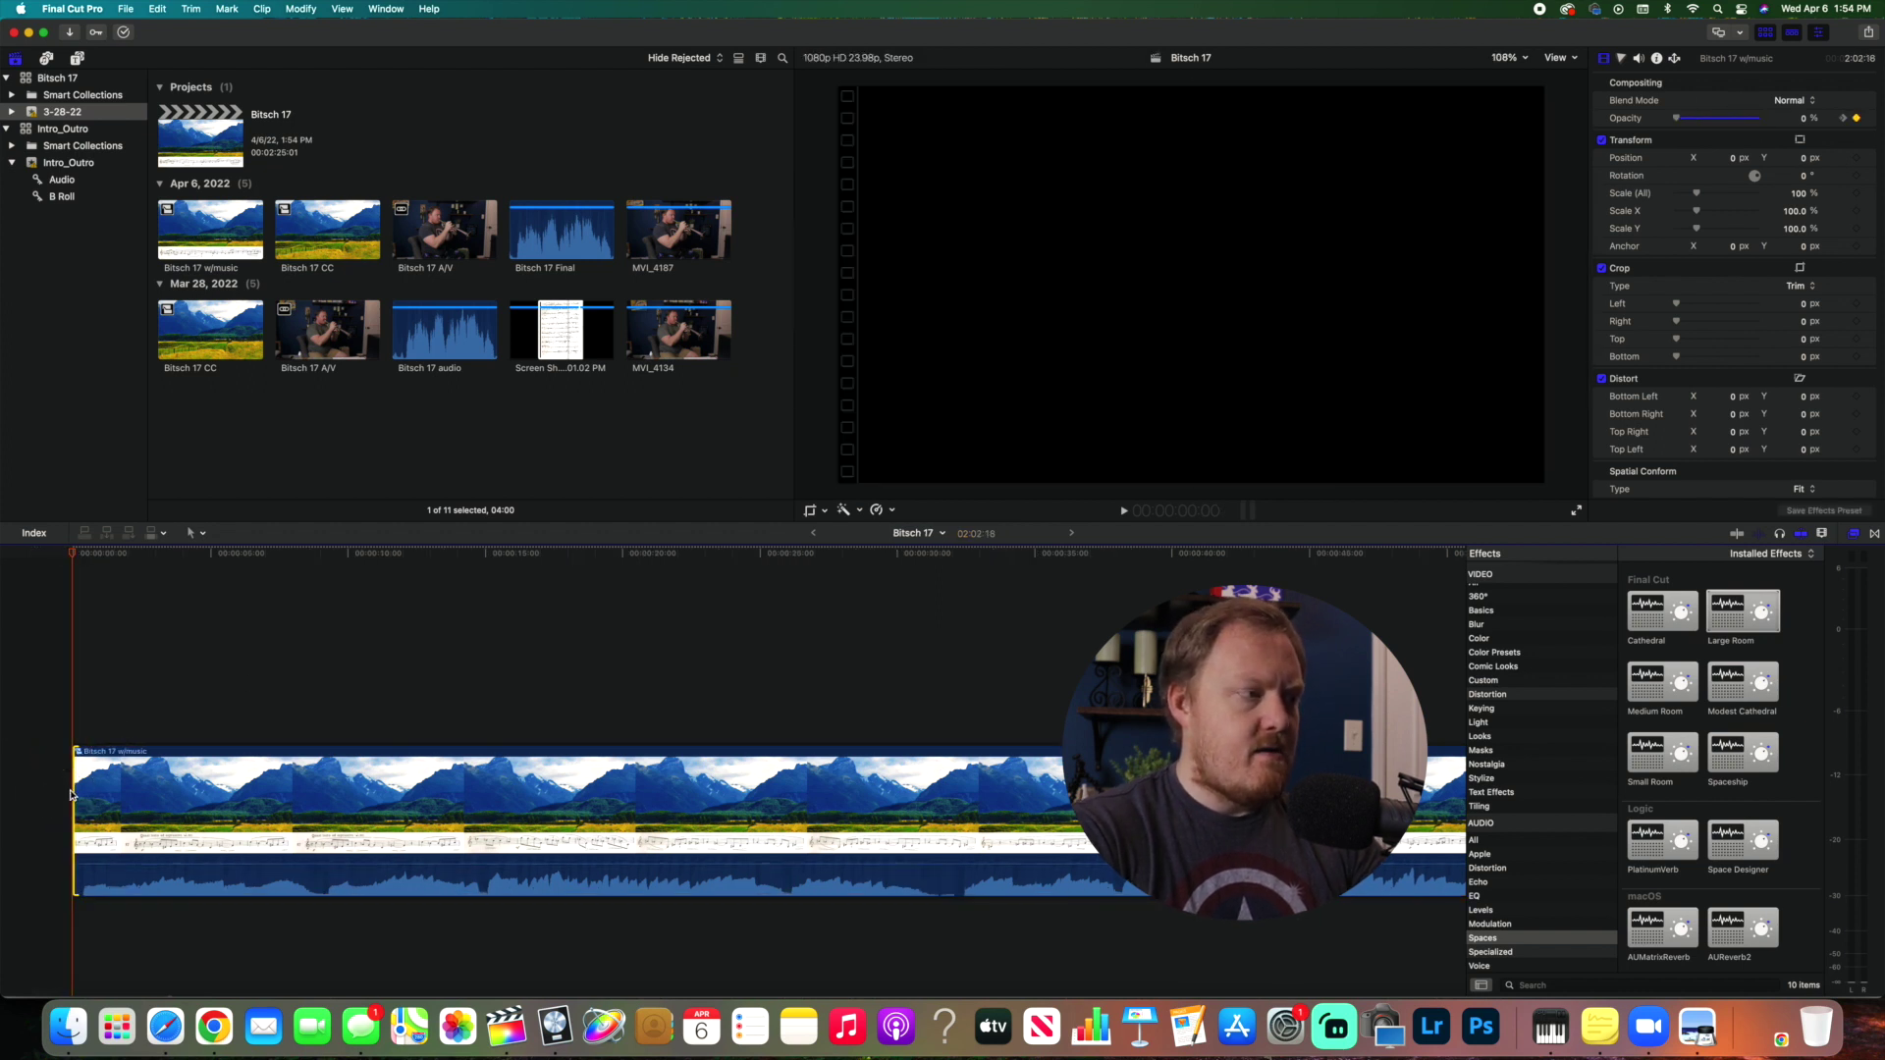
key("space")
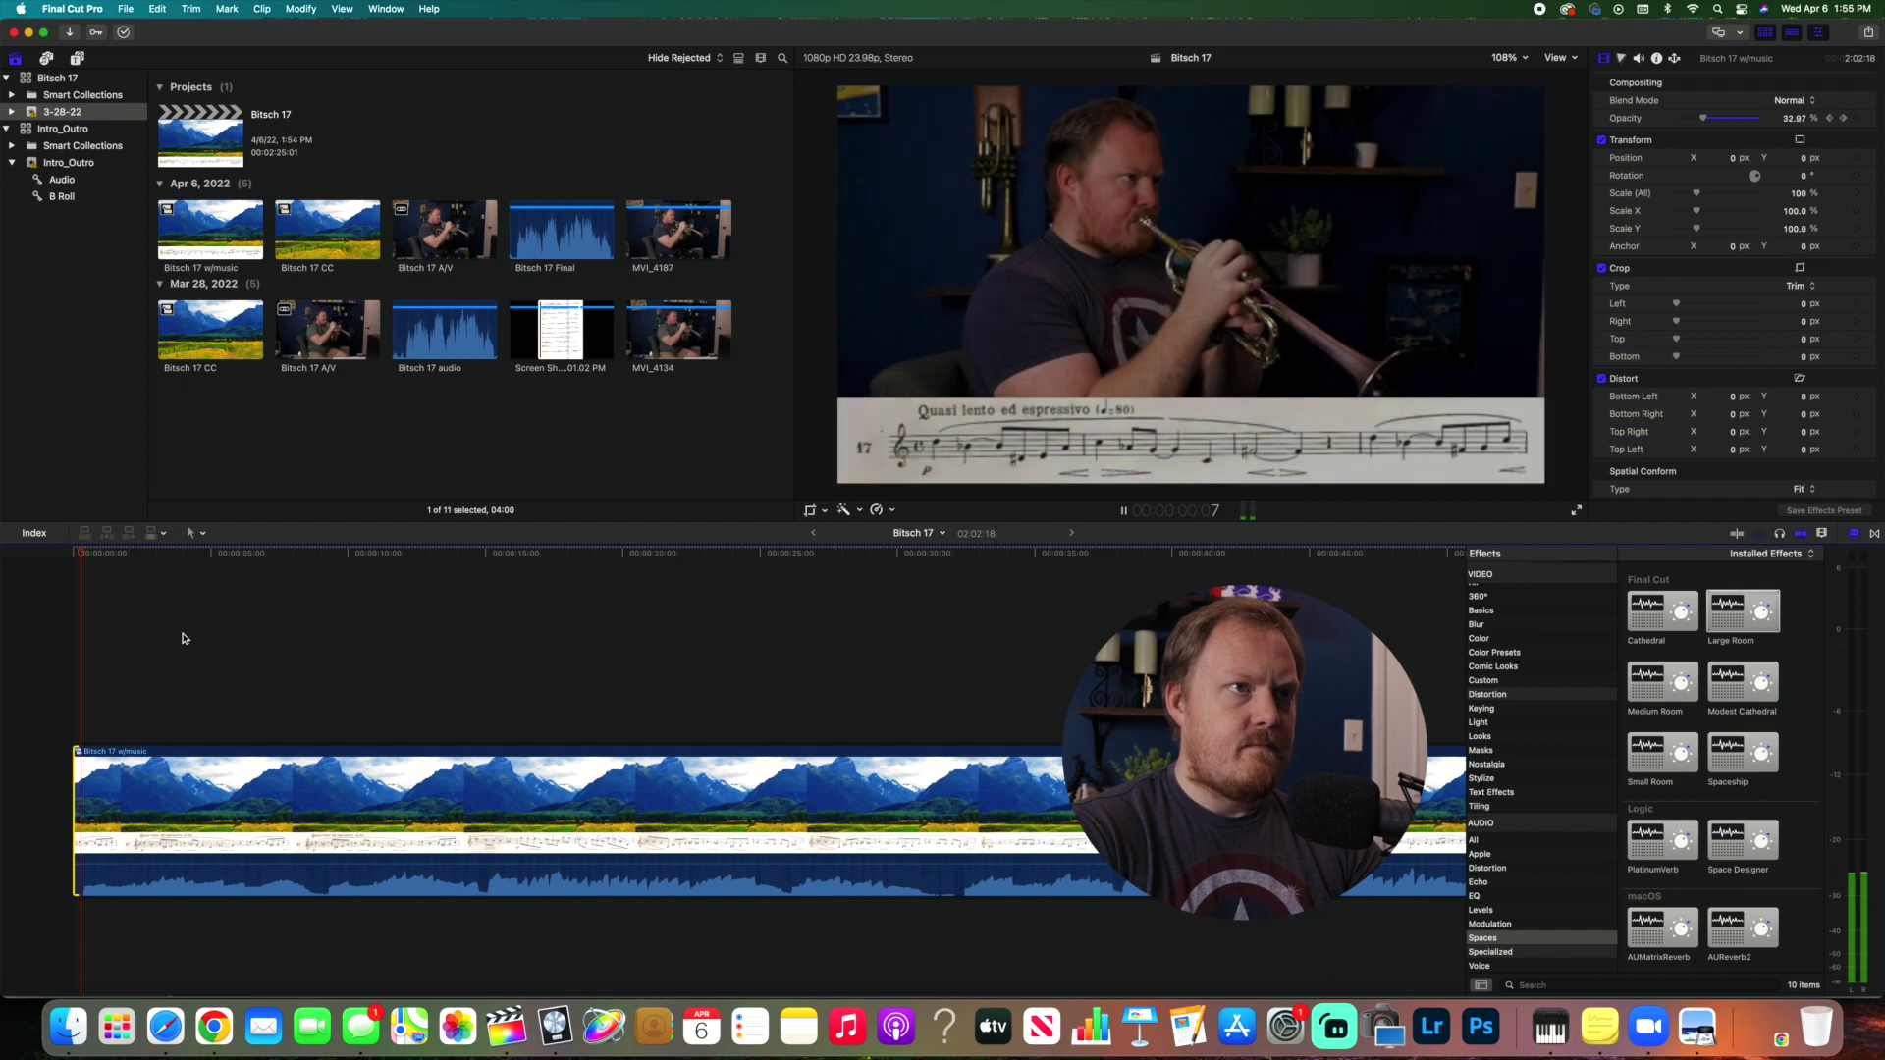
key("space")
scroll(644, 656, "right", 15)
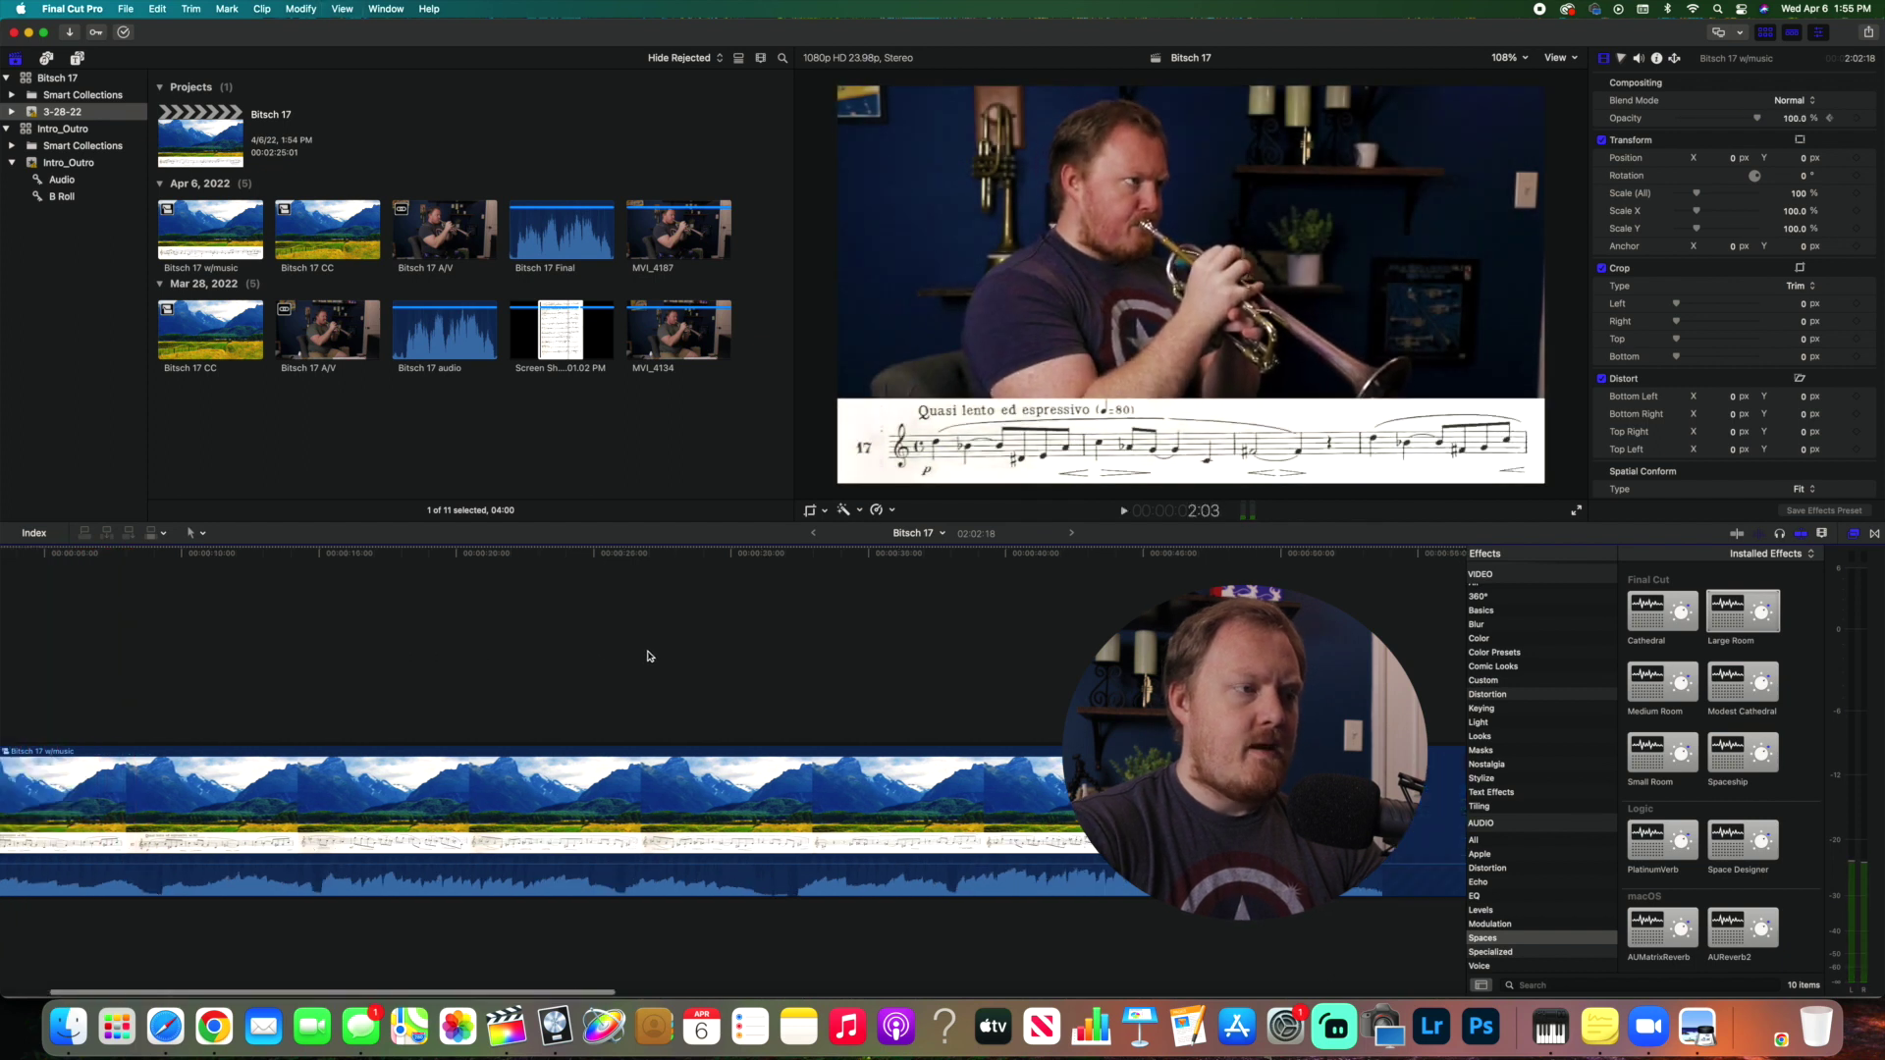
- Add a full-opacity keyframe near the end, then drop opacity to 0% a few frames later
left_click(982, 556)
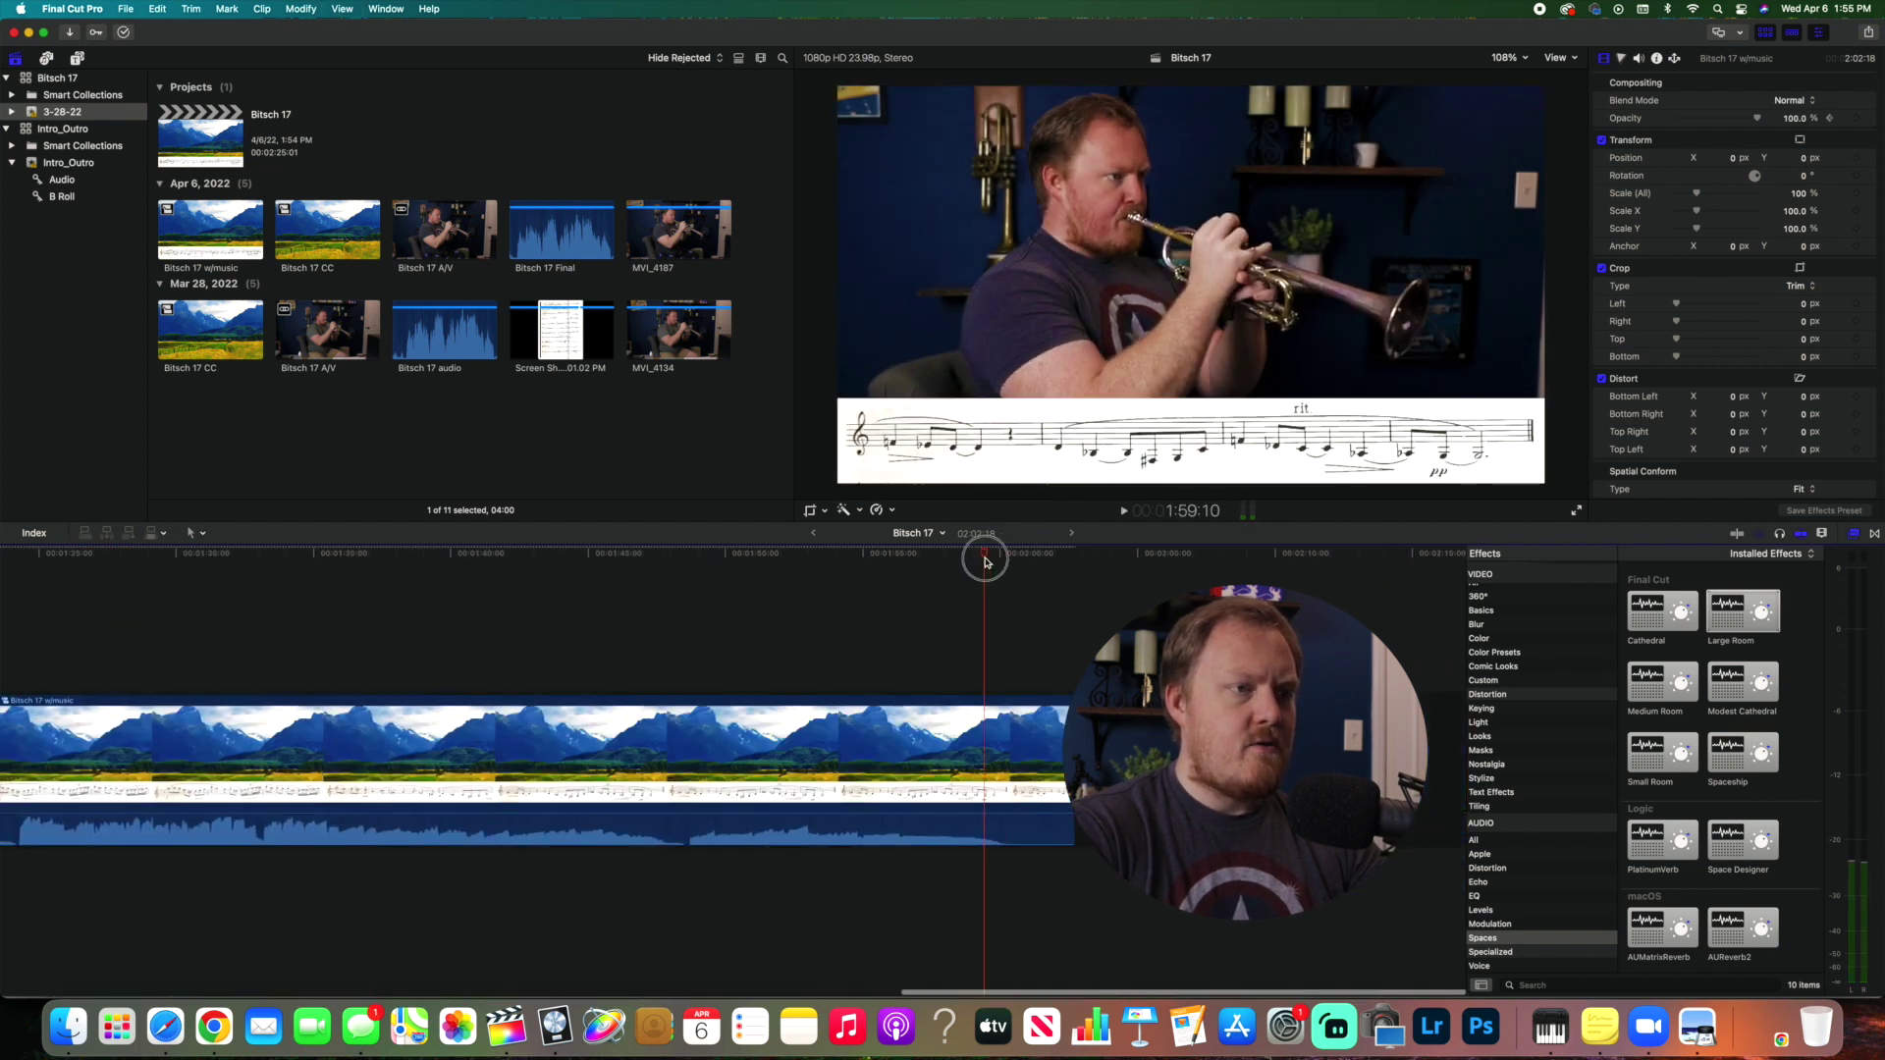
left_click_drag(979, 556, 969, 556)
key("c")
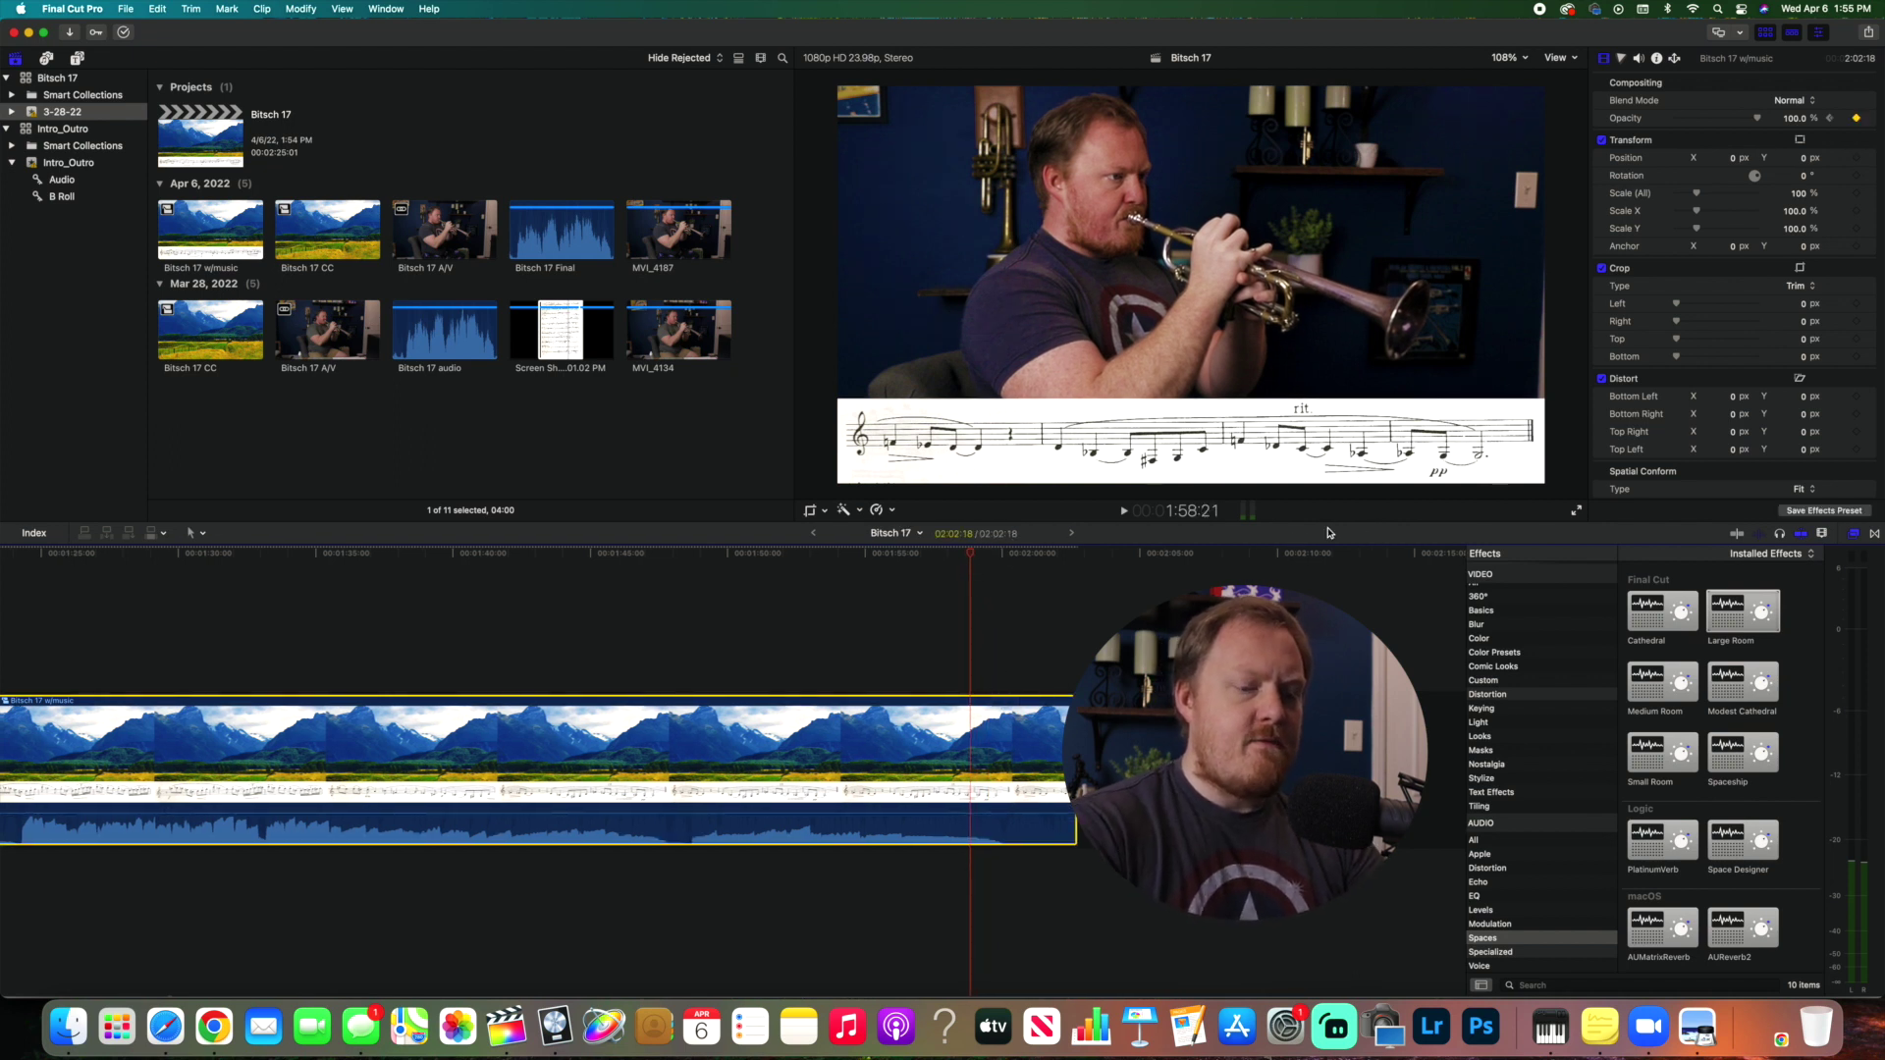
key("Right")
key("Right")
key("Right")
key("Right")
key("Right")
key("Right")
key("Right")
key("Right")
key("Right")
key("Right")
key("Right")
key("Right")
key("Right")
key("Right")
key("Right")
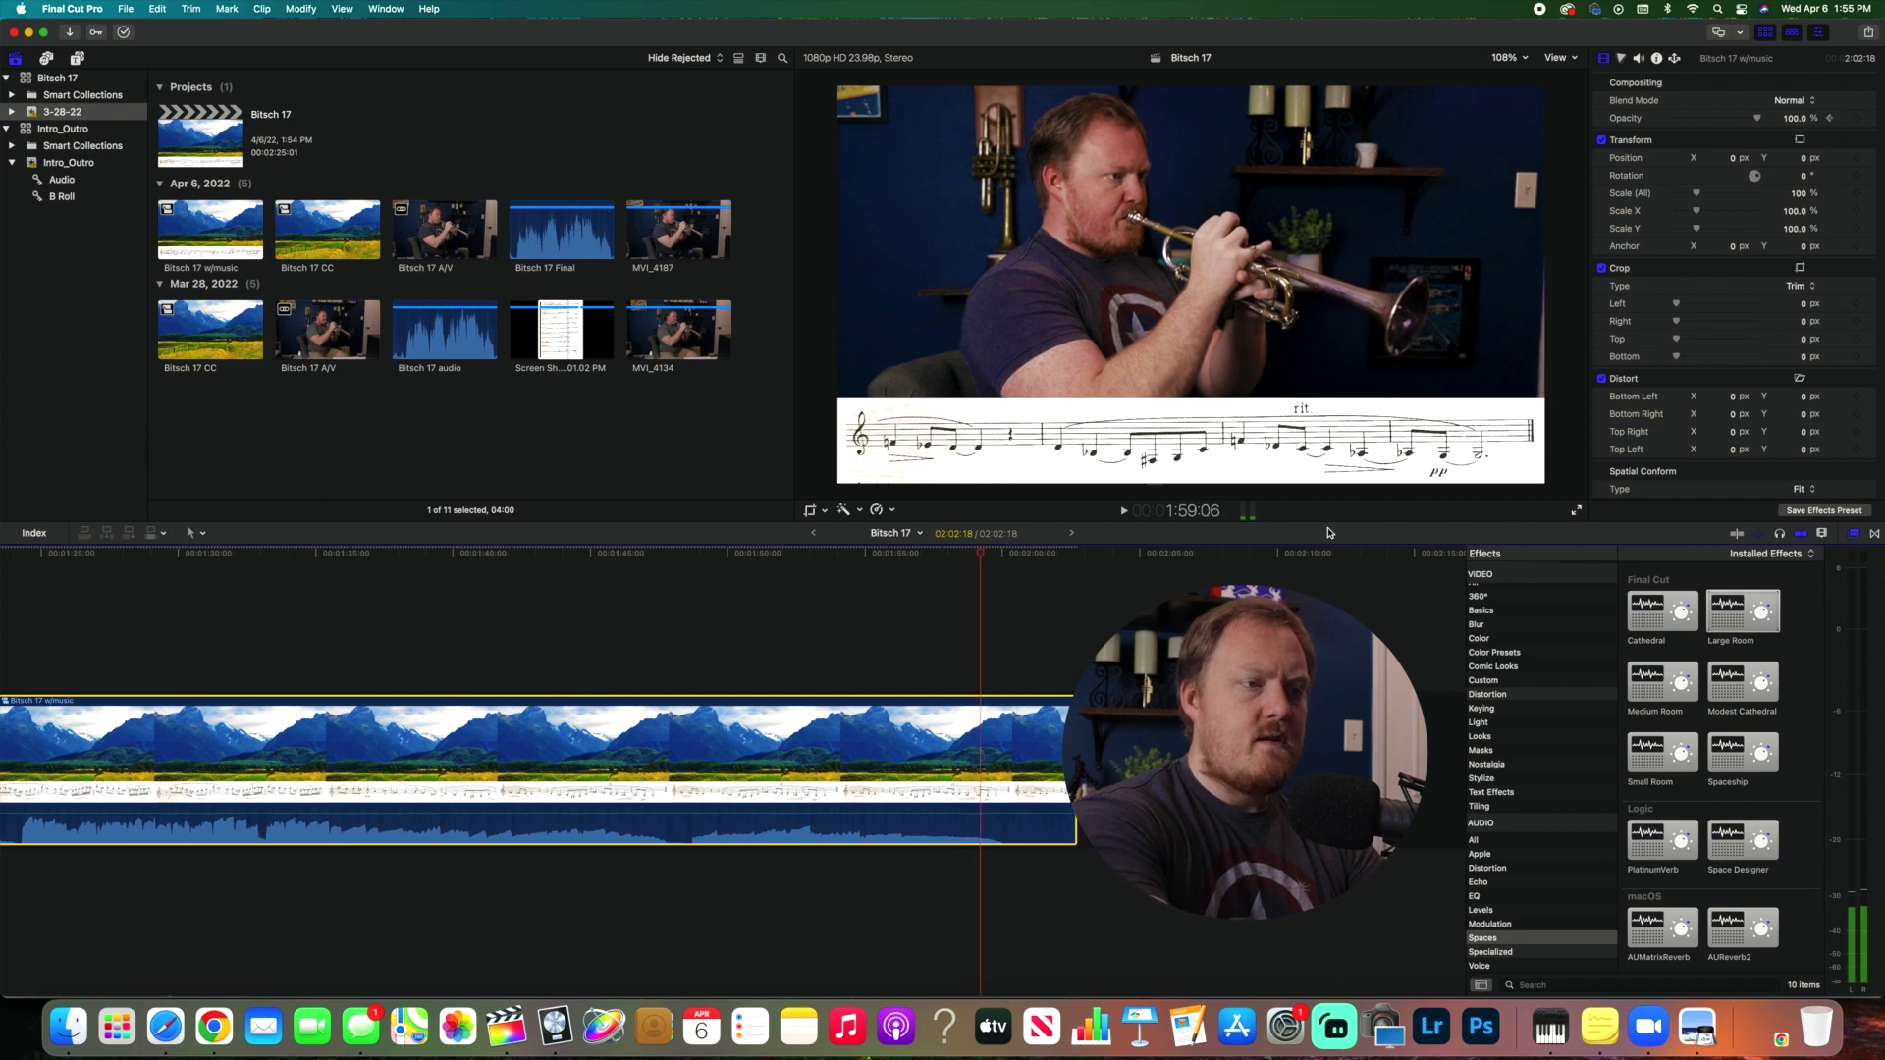
key("Right")
key("Right")
key("Right")
key("Right")
key("Right")
key("Right")
key("Right")
key("Right")
key("Right")
key("Right")
key("Right")
key("Right")
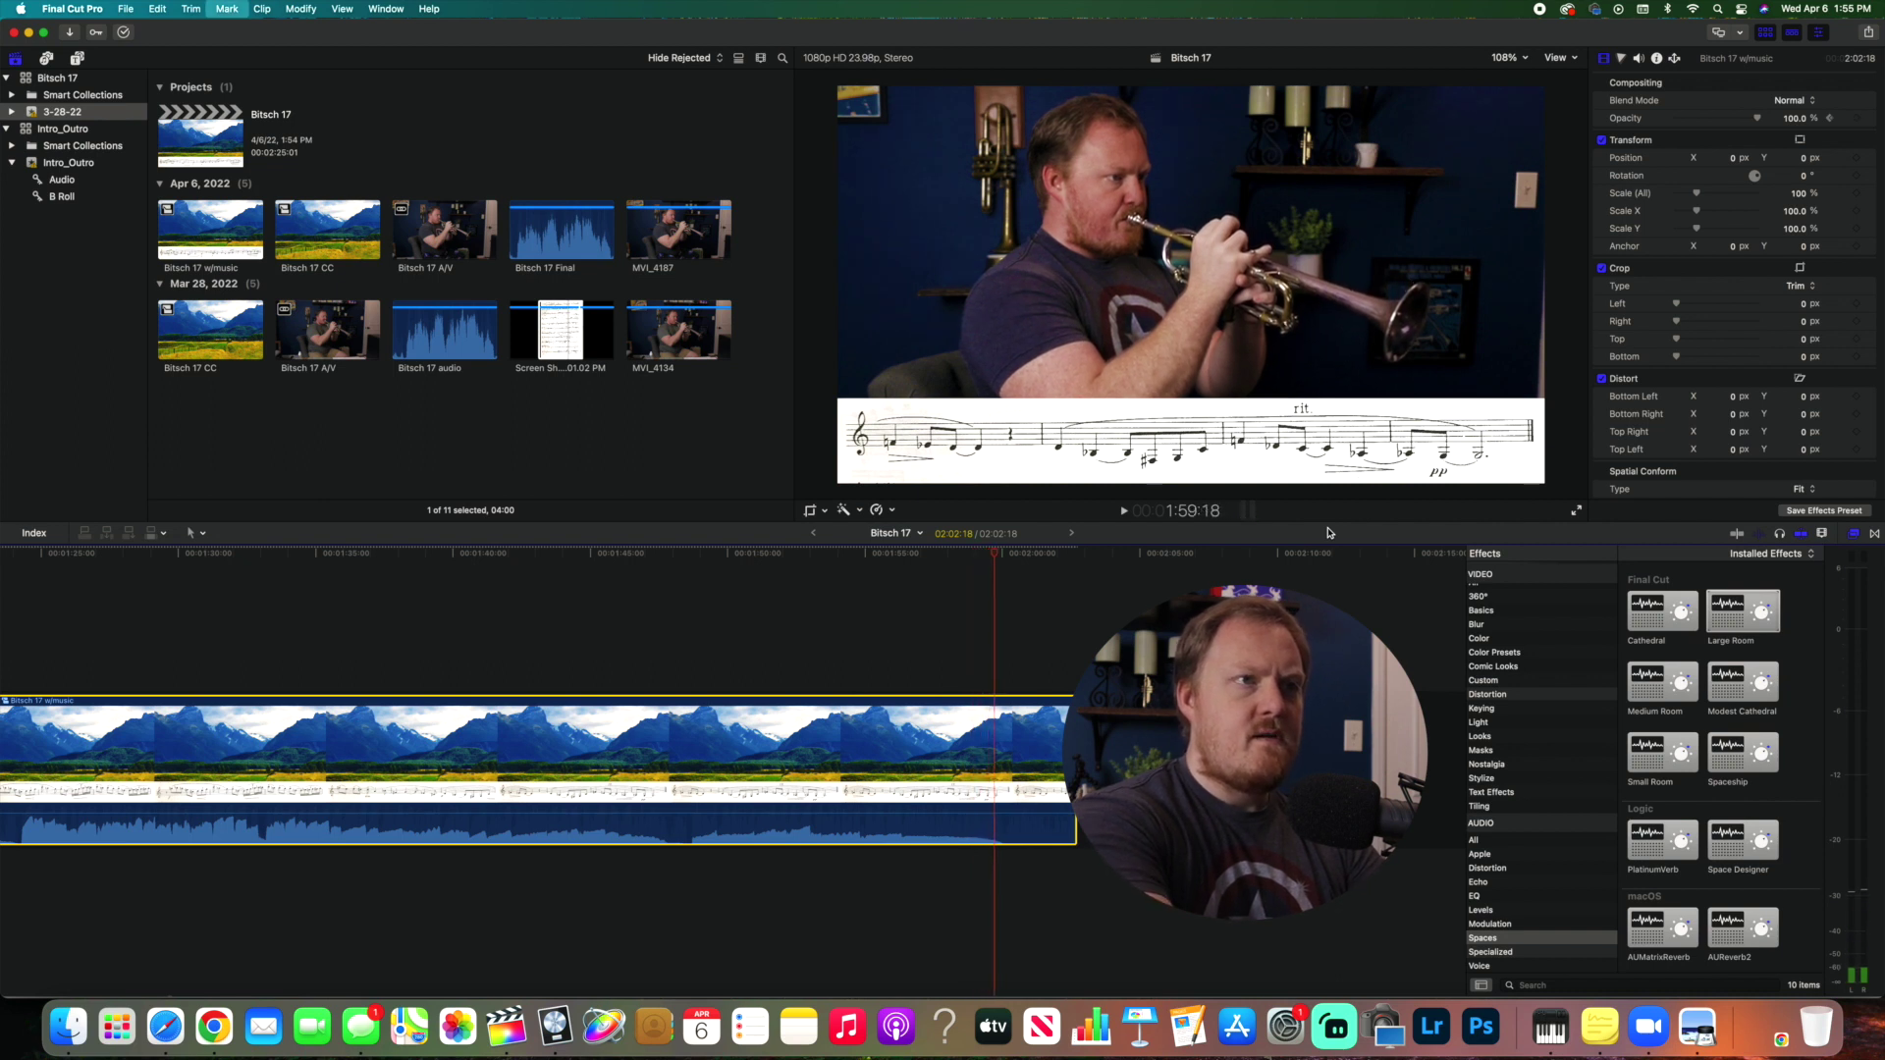
key("Right")
key("Right")
key("Right")
key("Right")
key("Right")
key("Right")
key("Right")
key("Right")
key("Right")
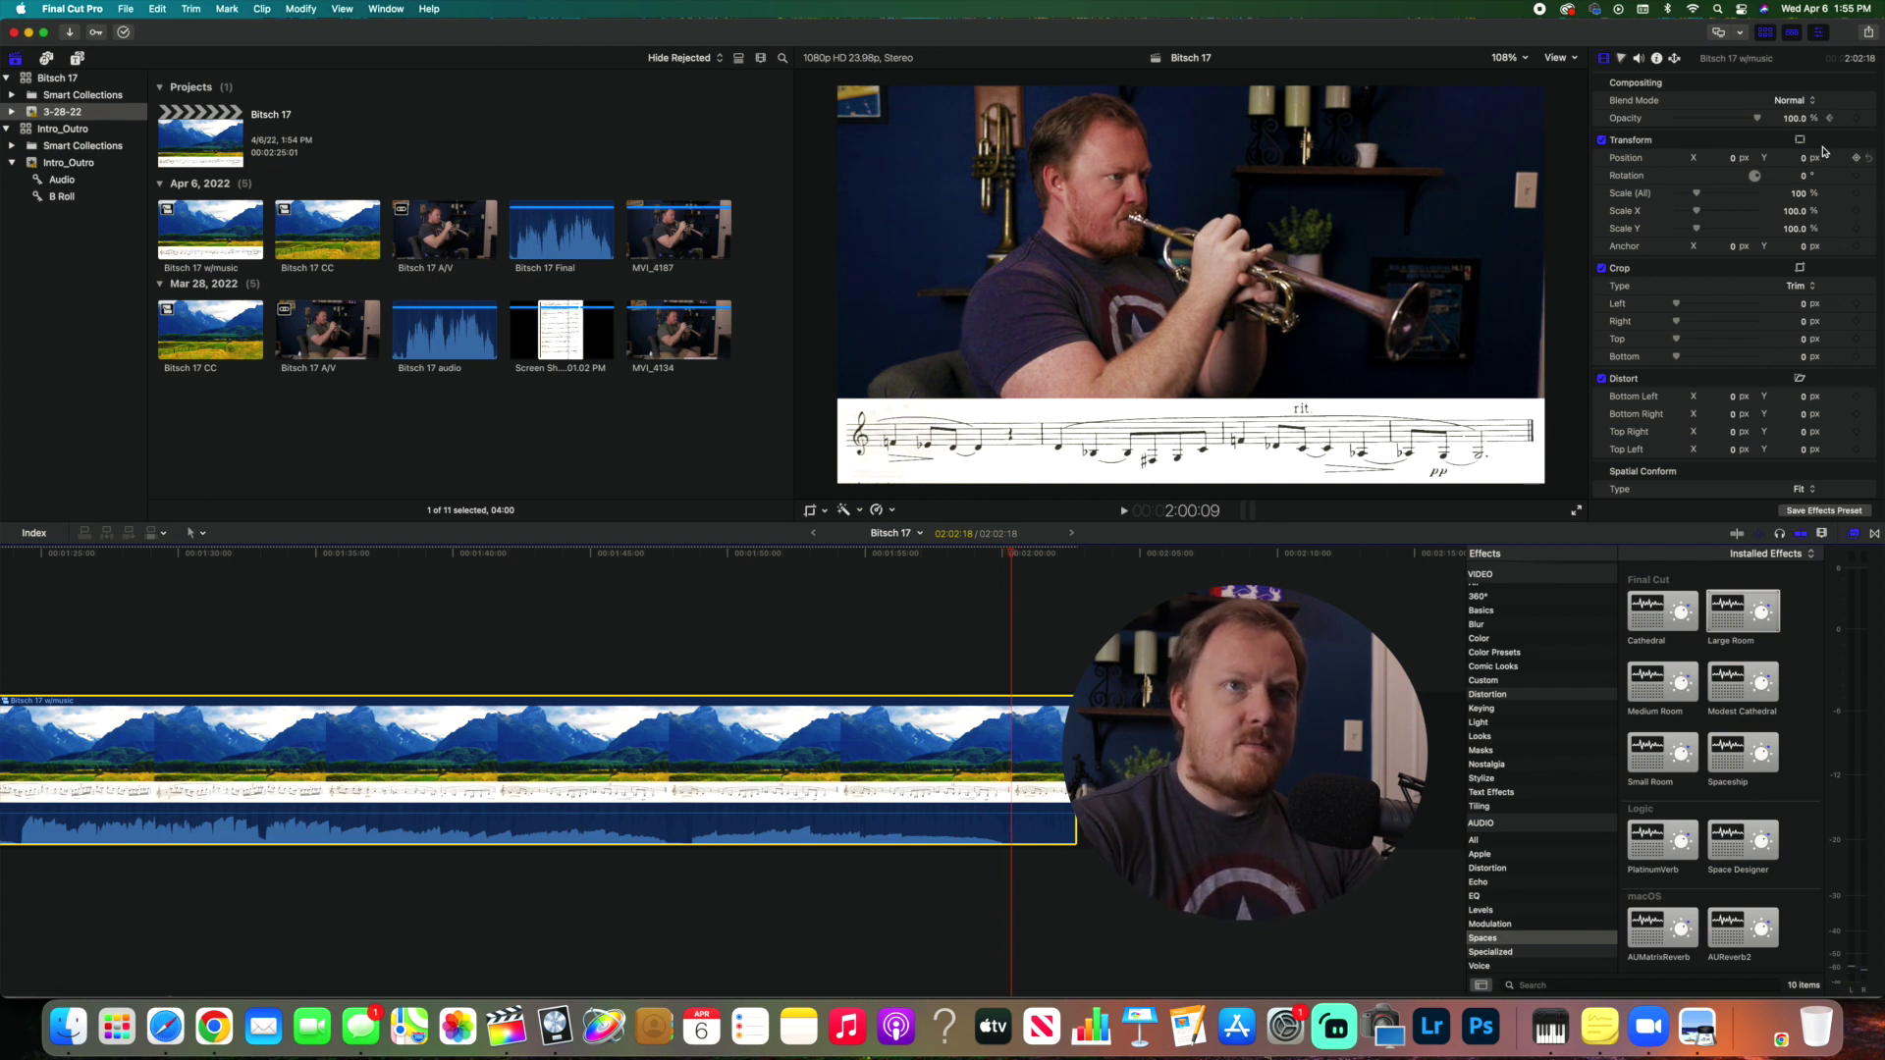
left_click_drag(1757, 118, 1676, 118)
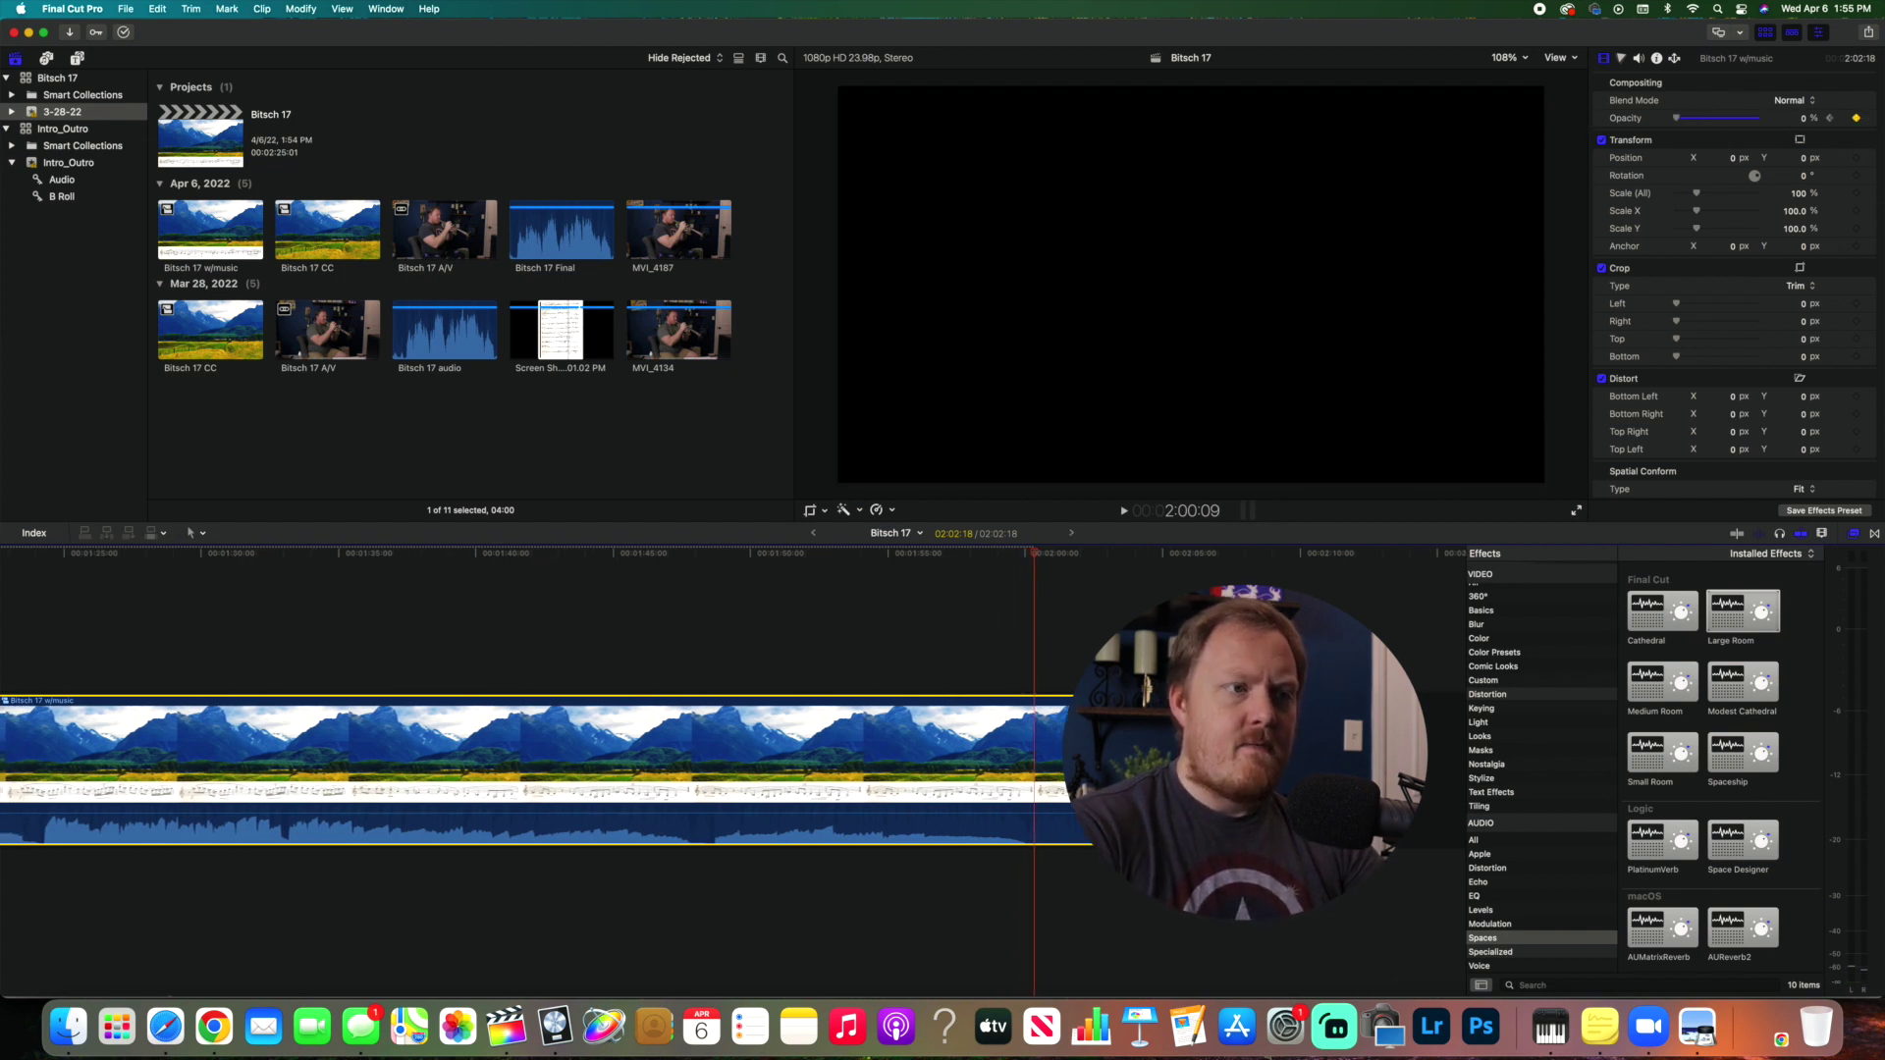
- Trim the clip's tail so the project runs 2:00:18 and play back the fade-out
left_click_drag(1070, 770, 1043, 771)
left_click(893, 558)
key("space")
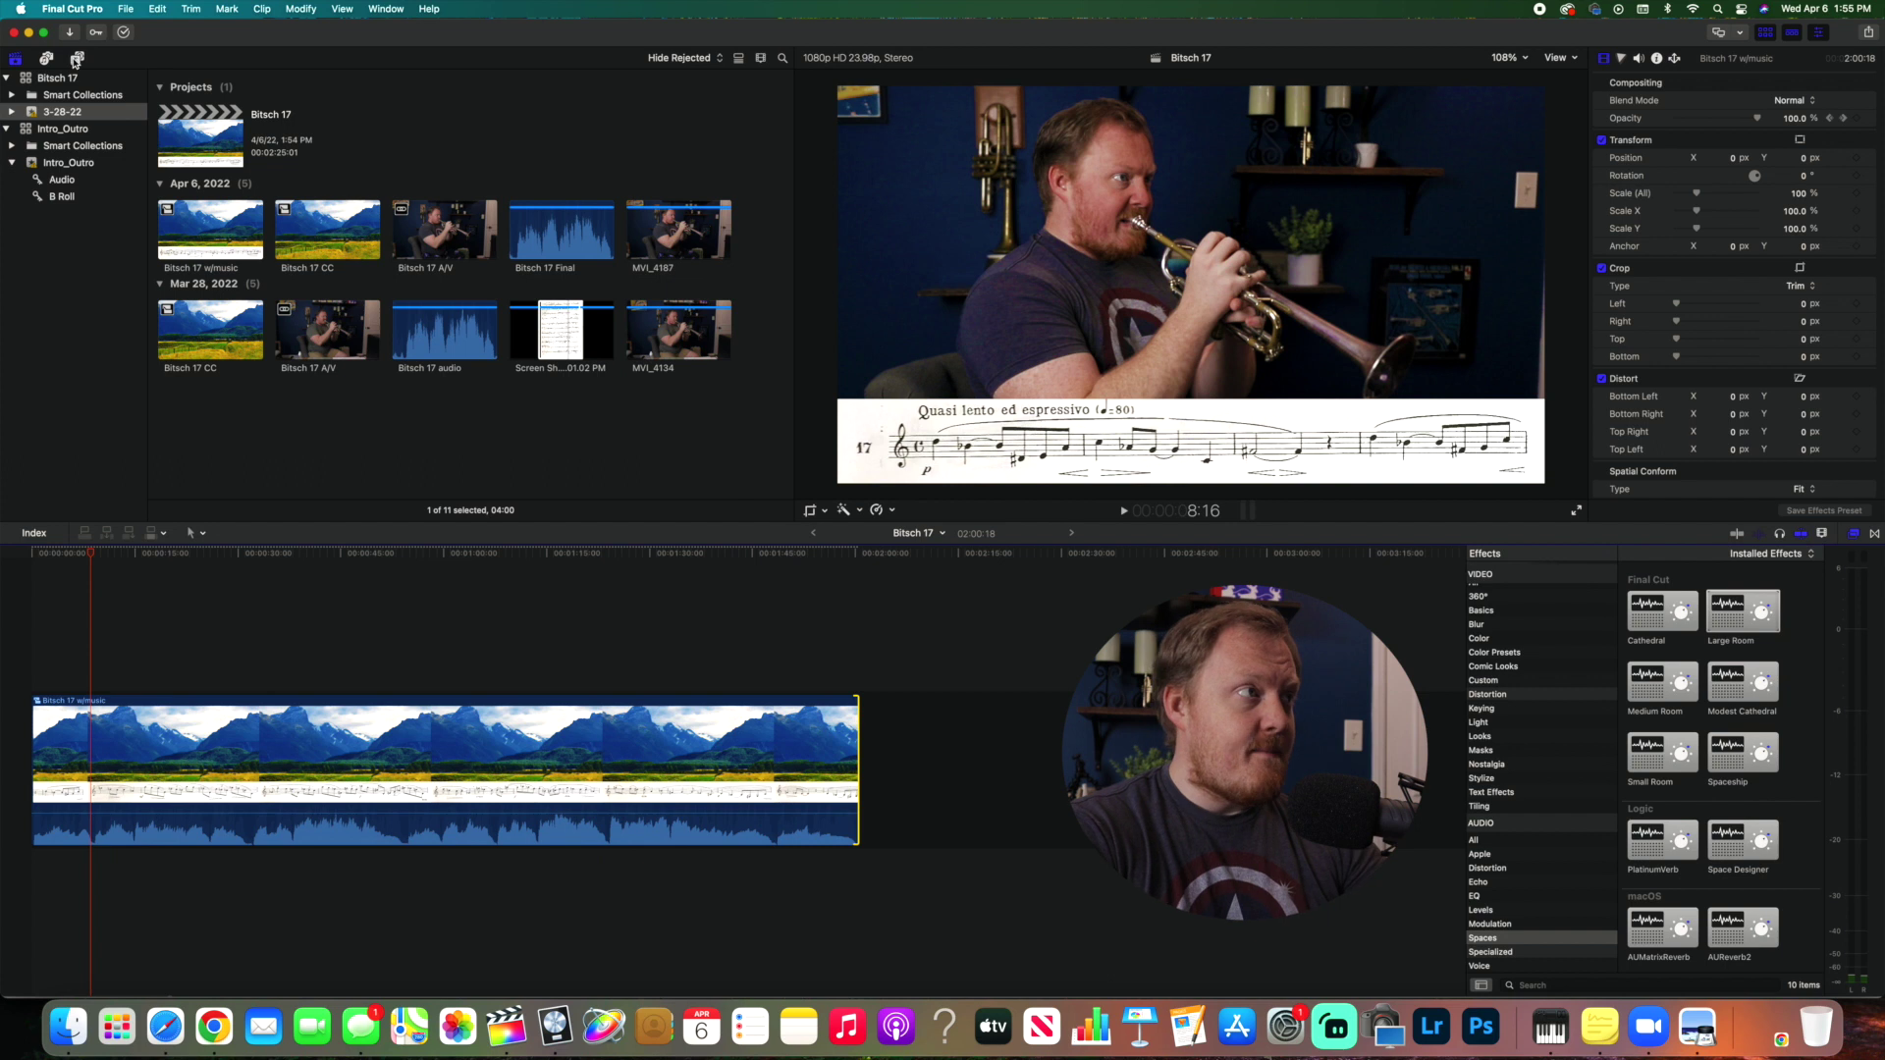
left_click(76, 59)
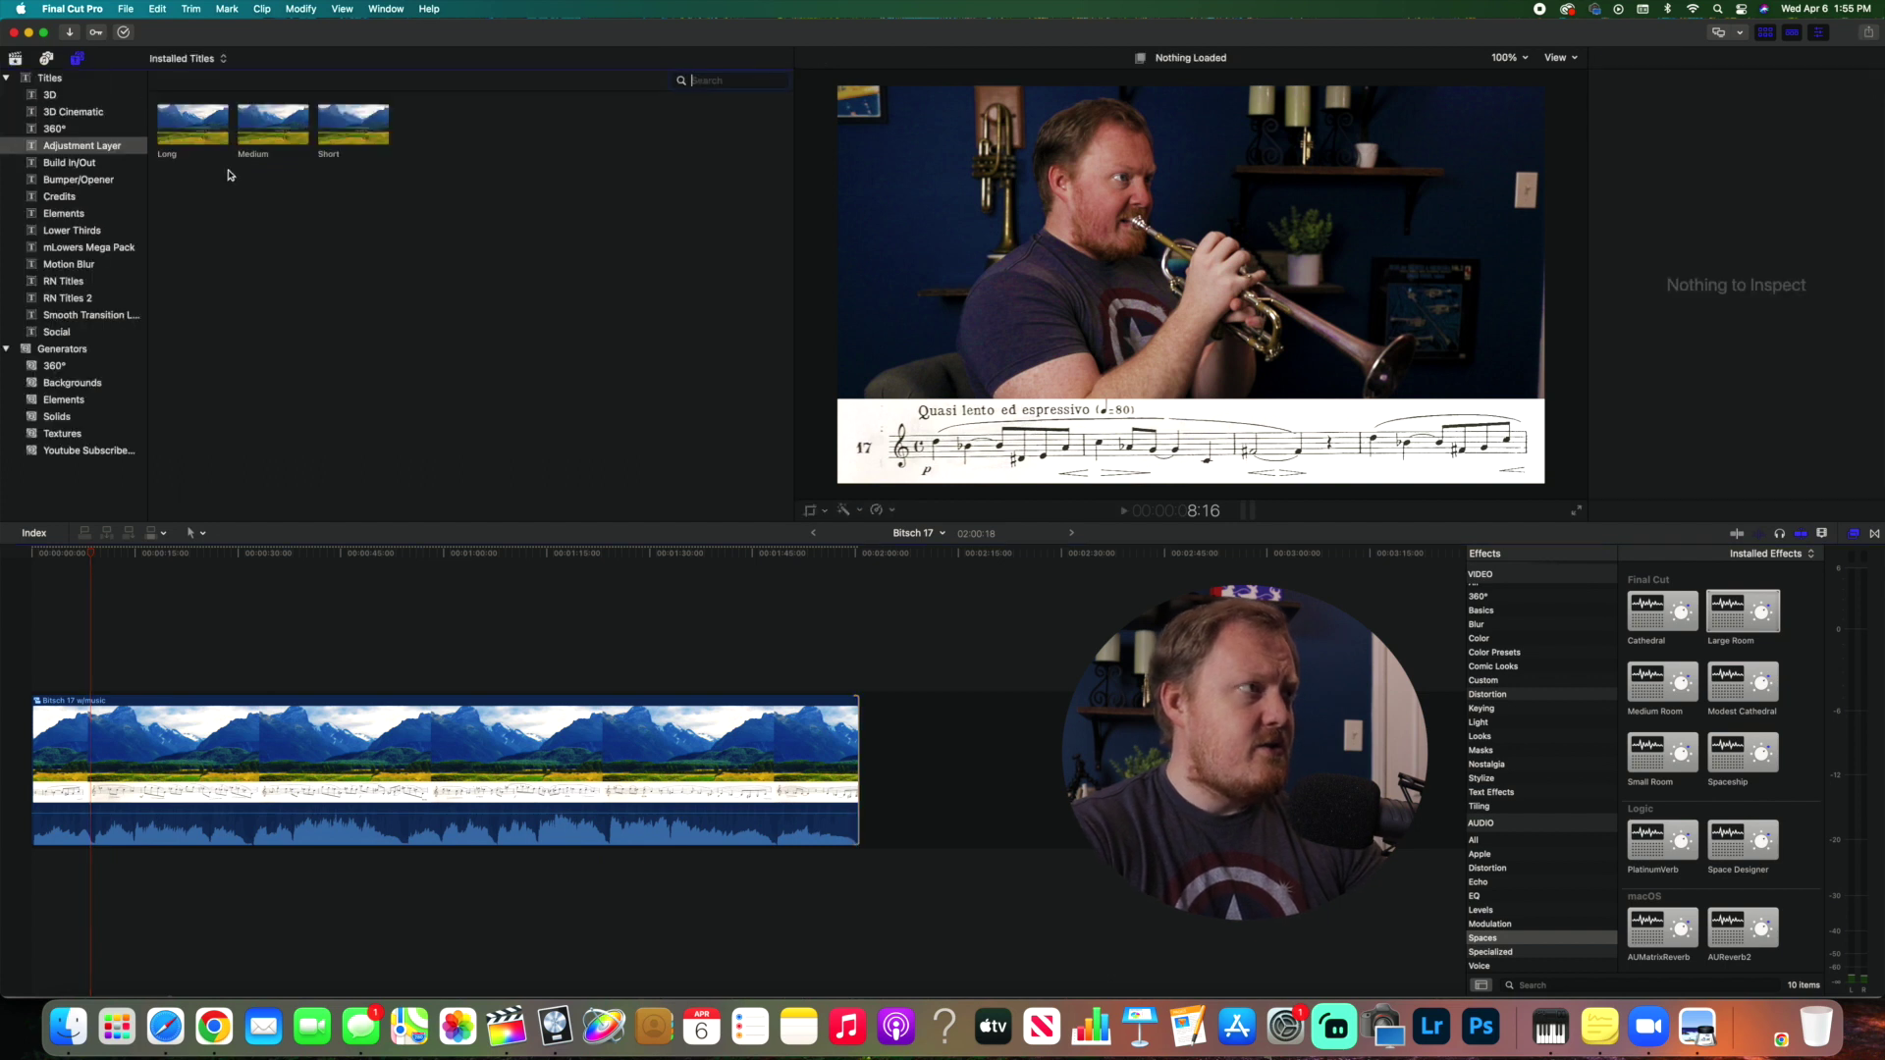
- Drag the mLowers Mega Pack 110 title onto the timeline above the start of Bitsch 17 w/music
left_click(84, 247)
scroll(504, 265, "down", 3)
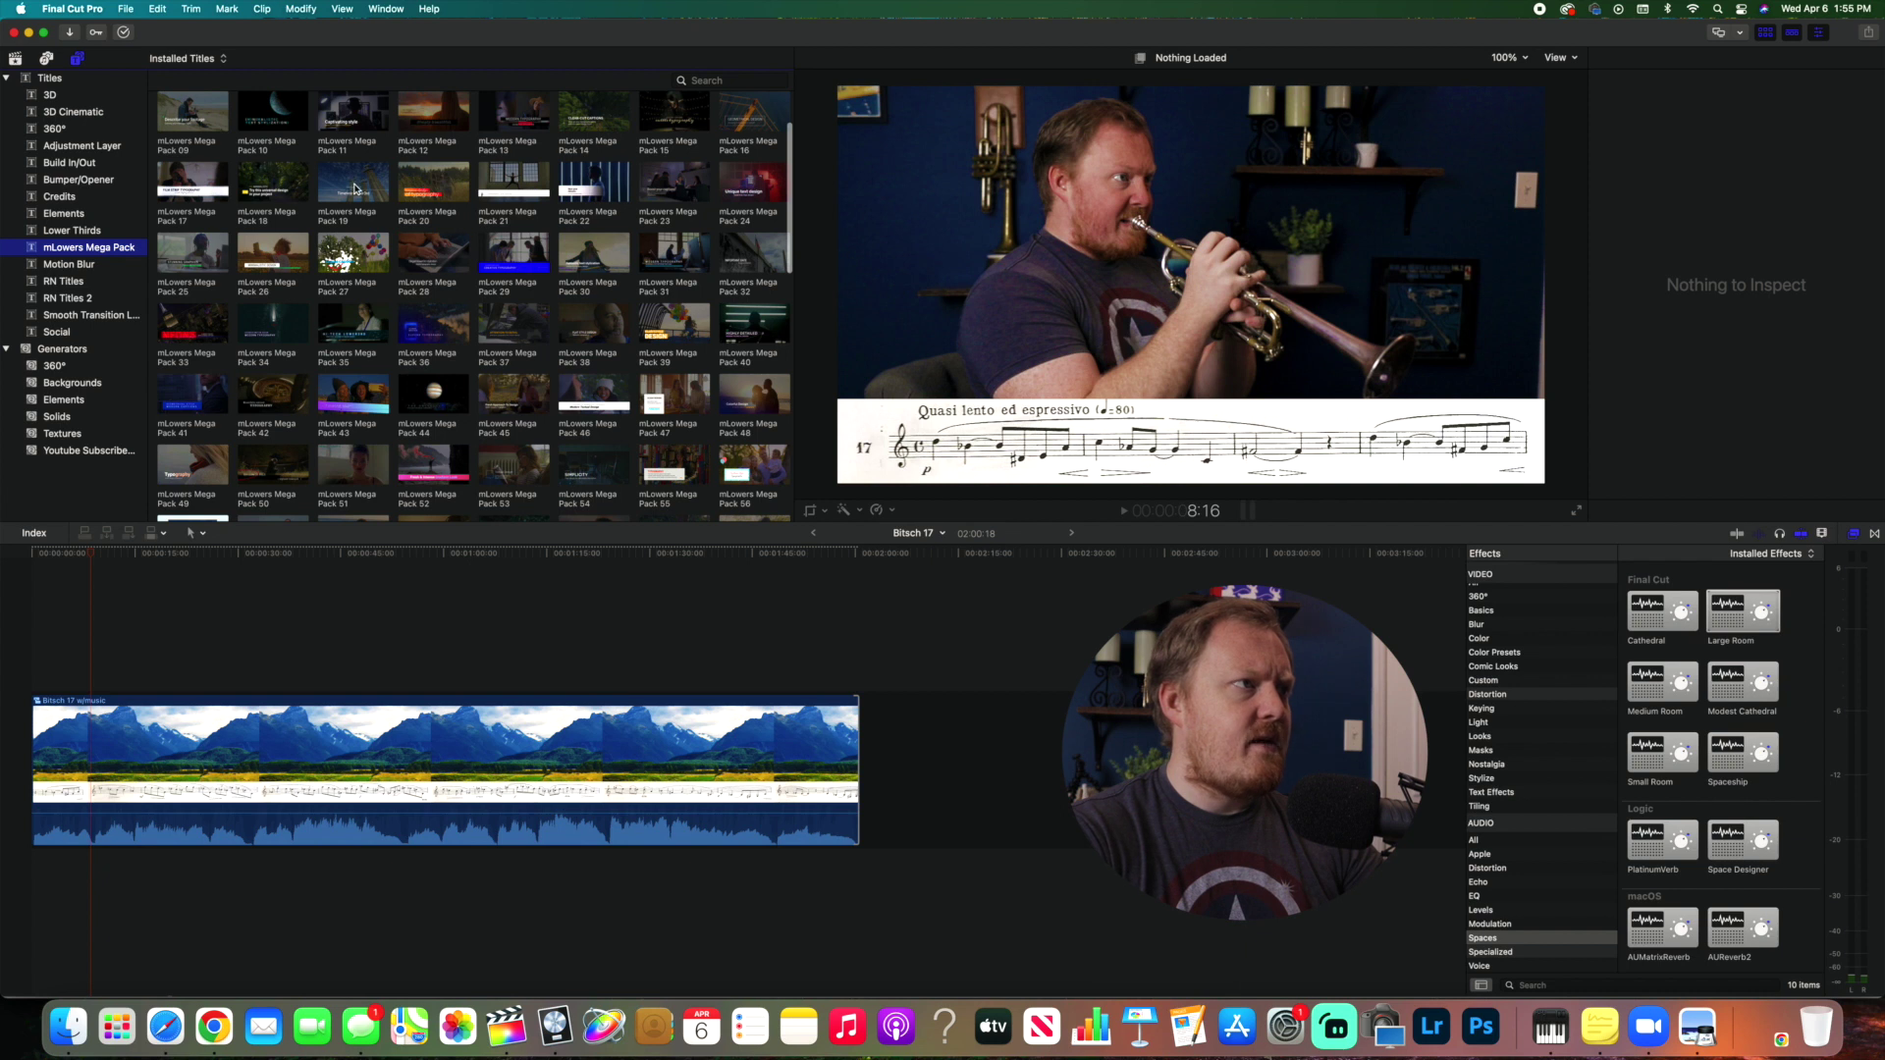
scroll(442, 294, "down", 2)
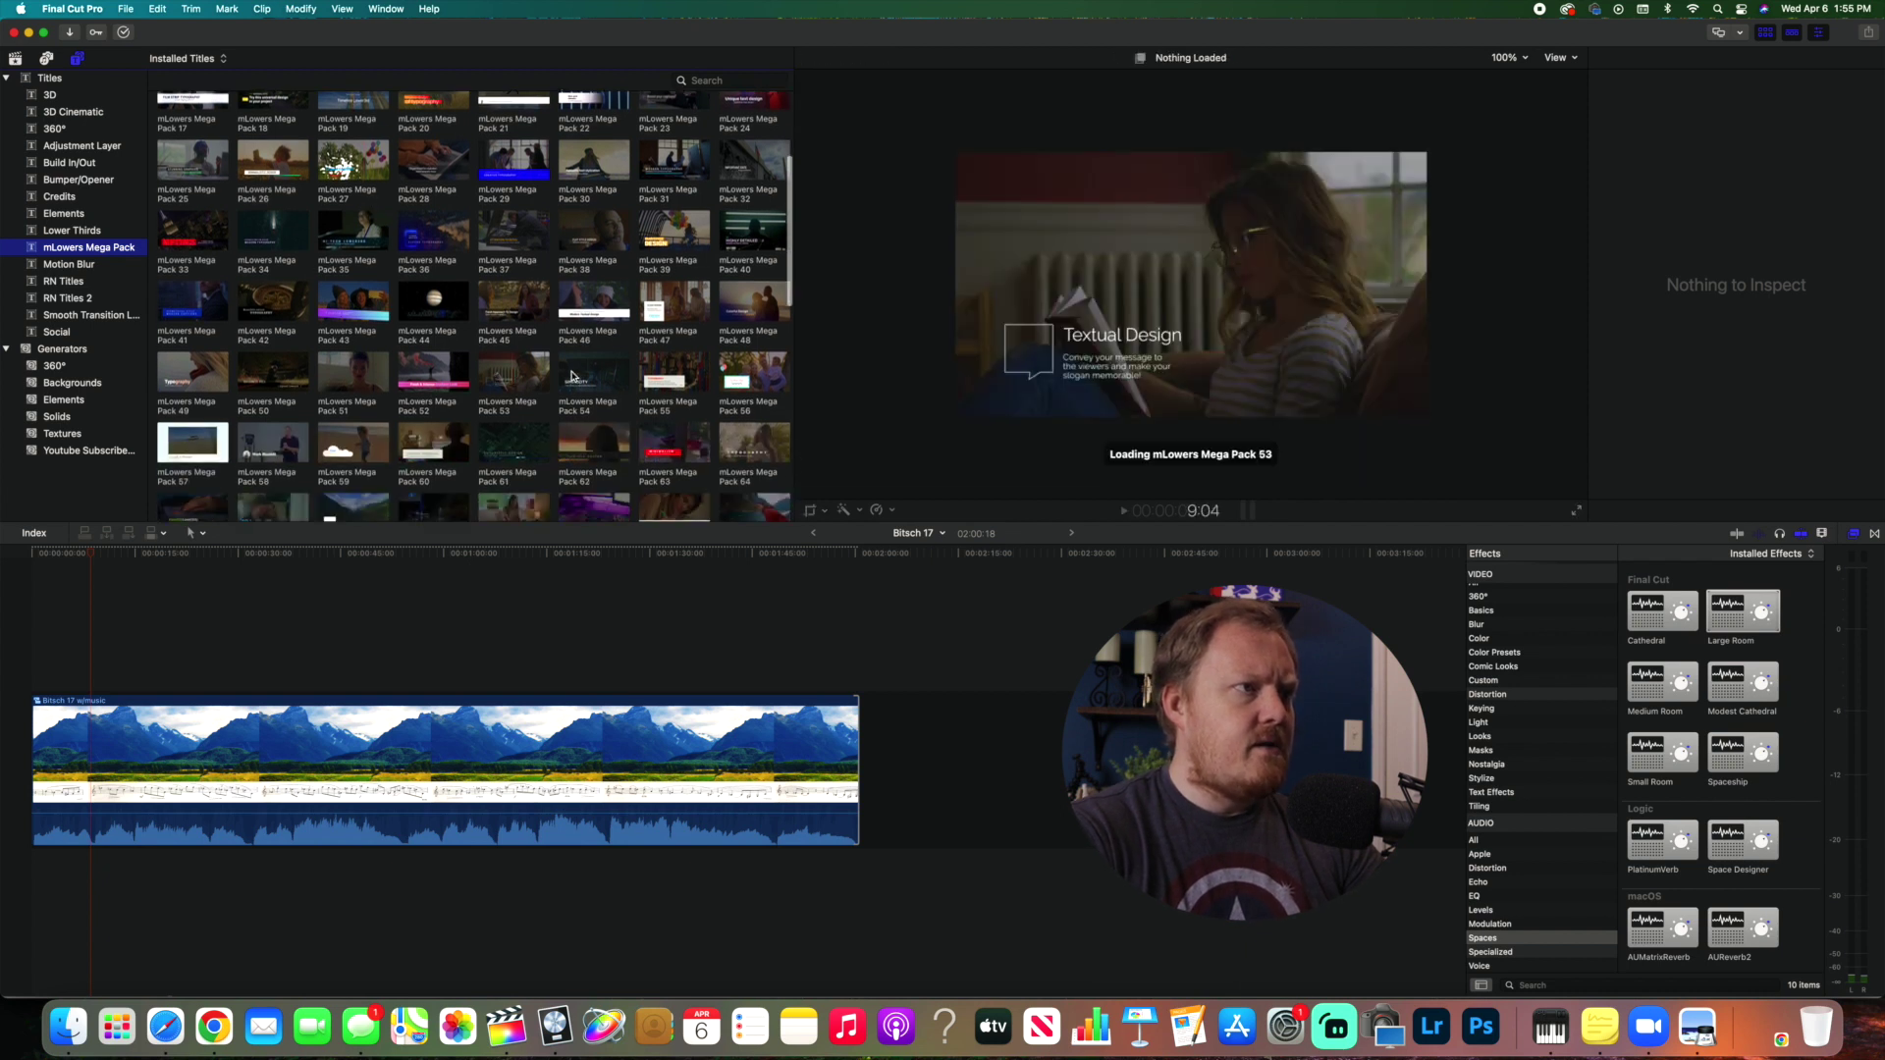
scroll(604, 398, "down", 2)
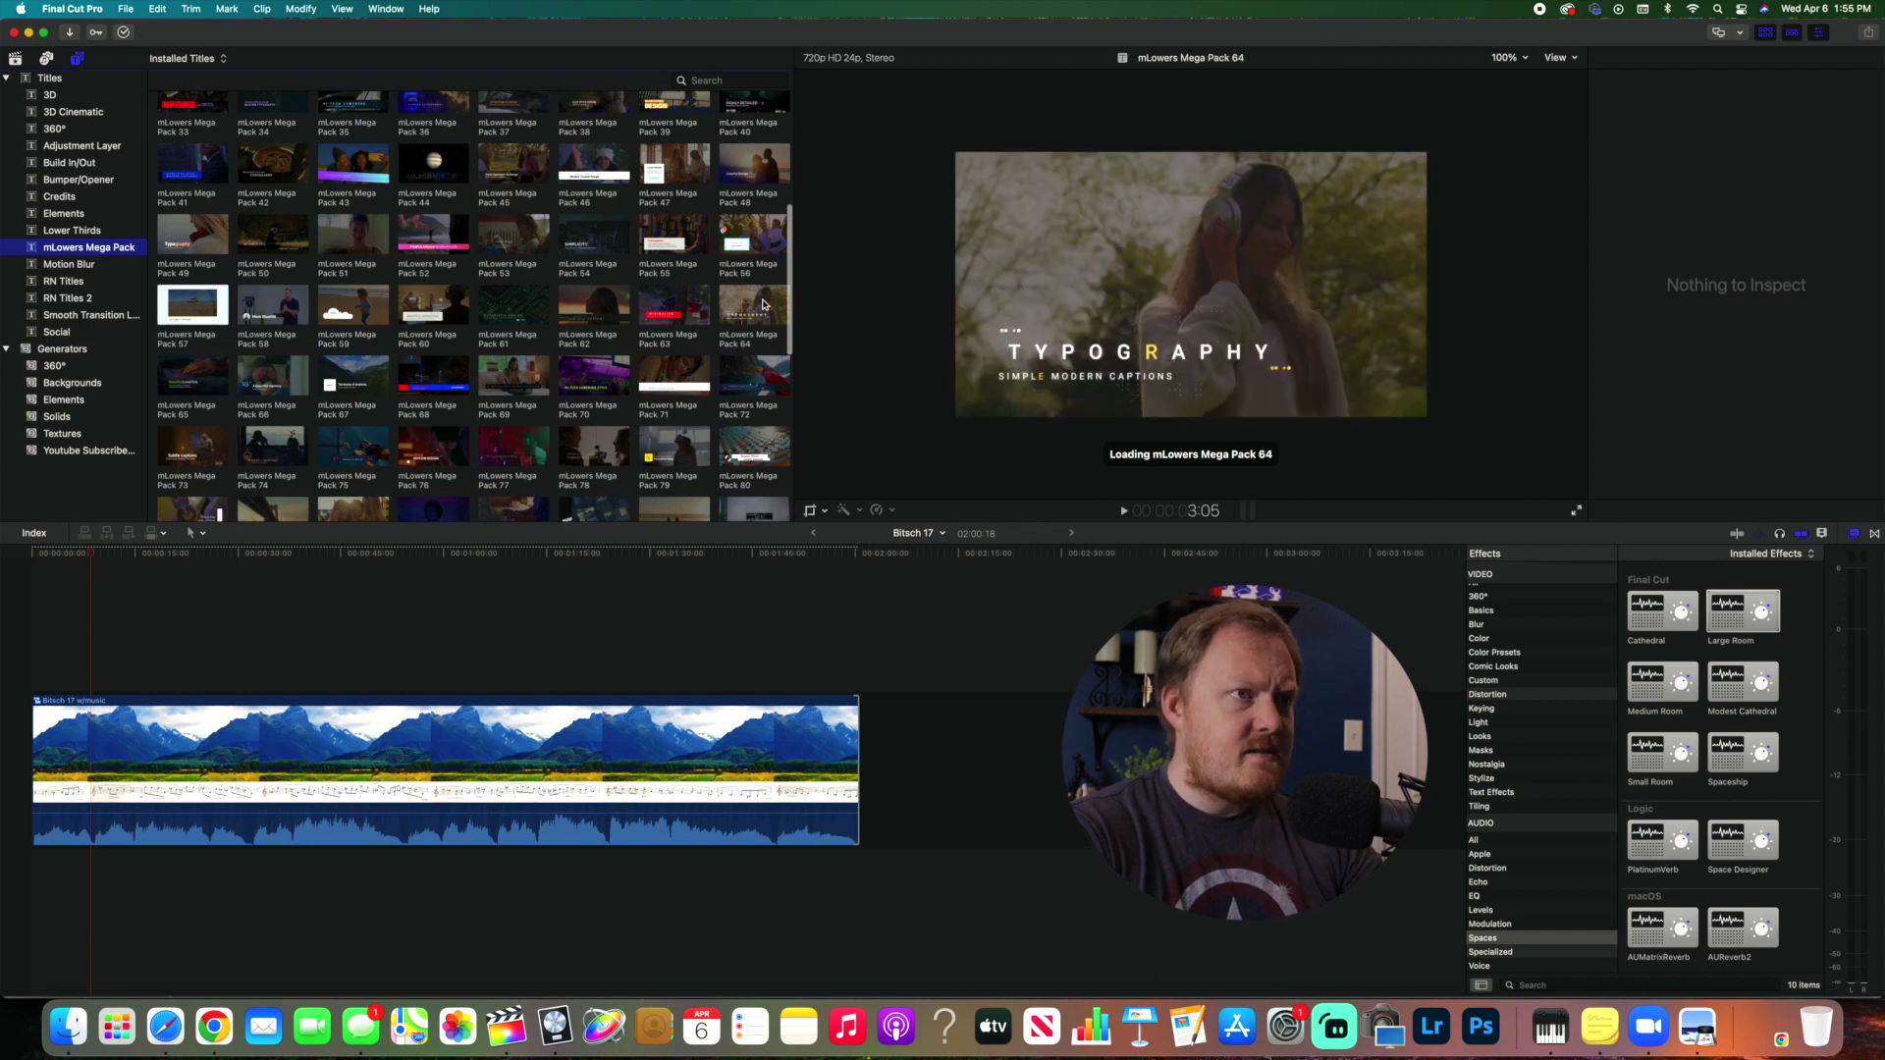
scroll(603, 440, "down", 5)
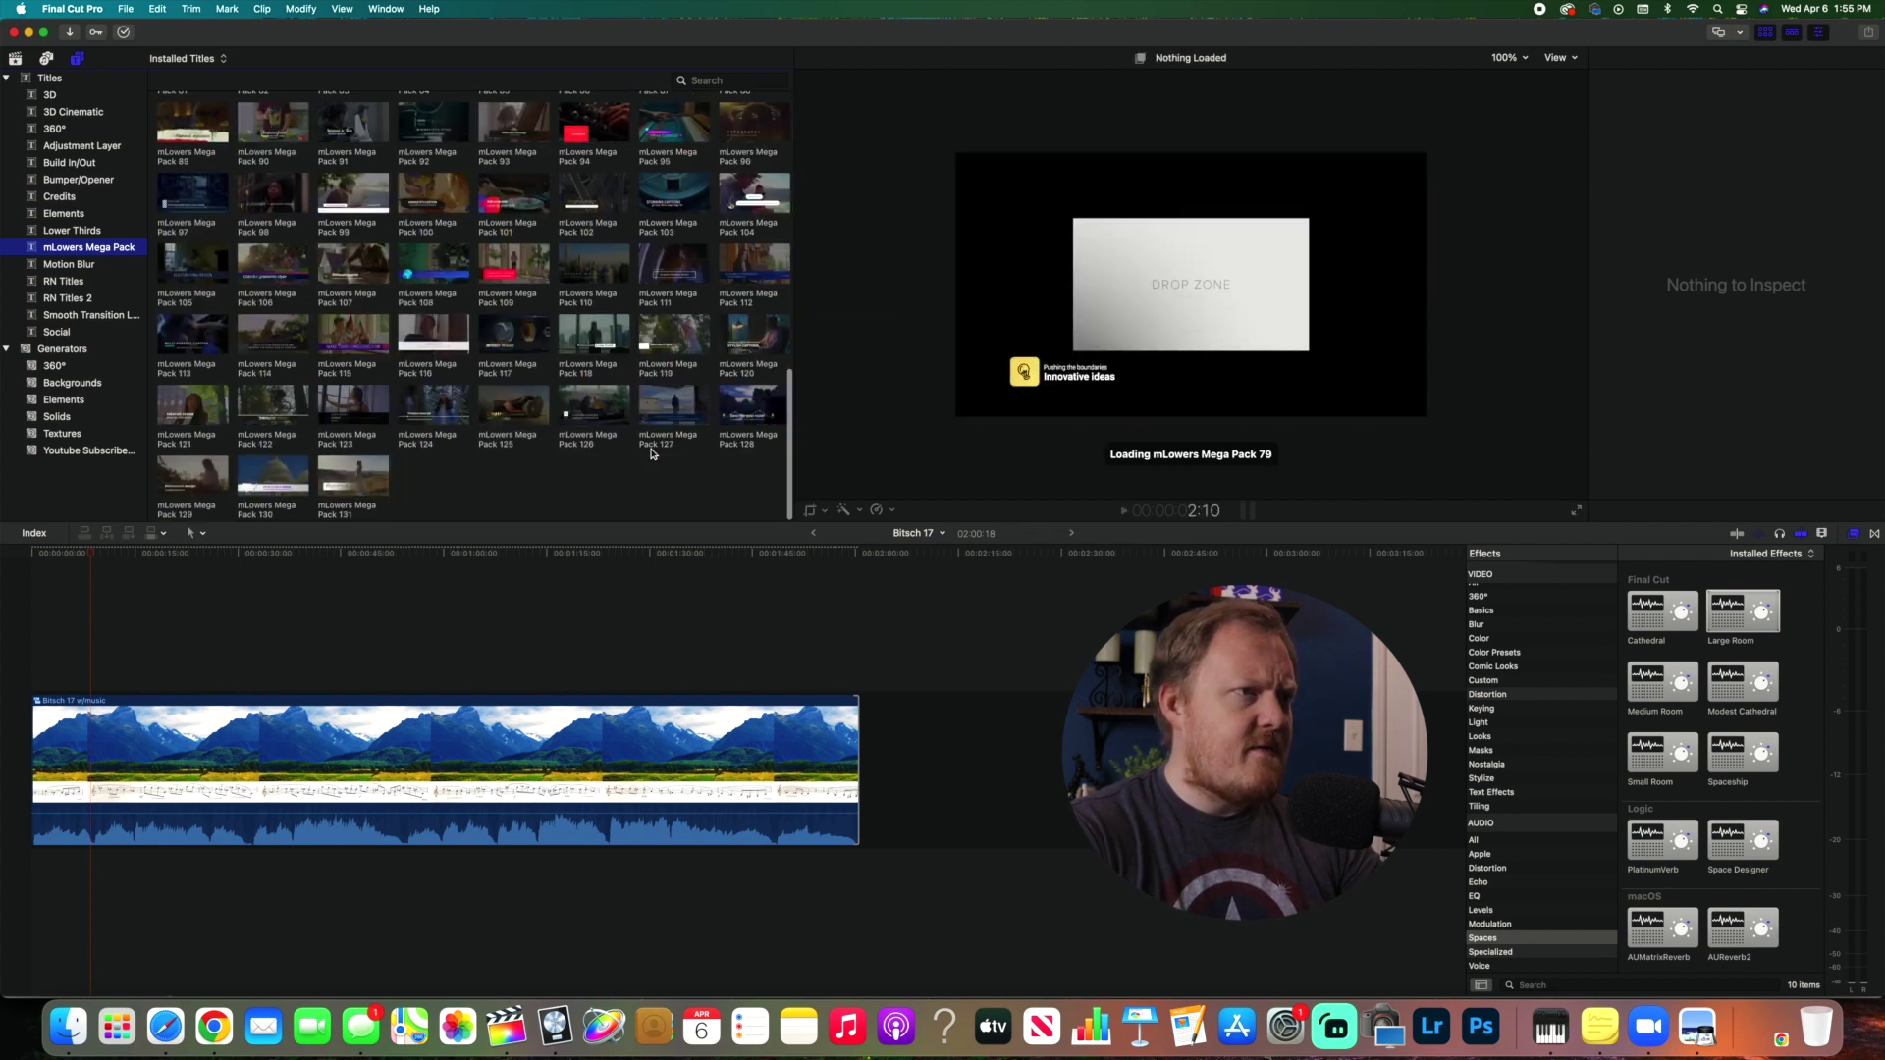
left_click(592, 274)
left_click_drag(592, 277, 39, 677)
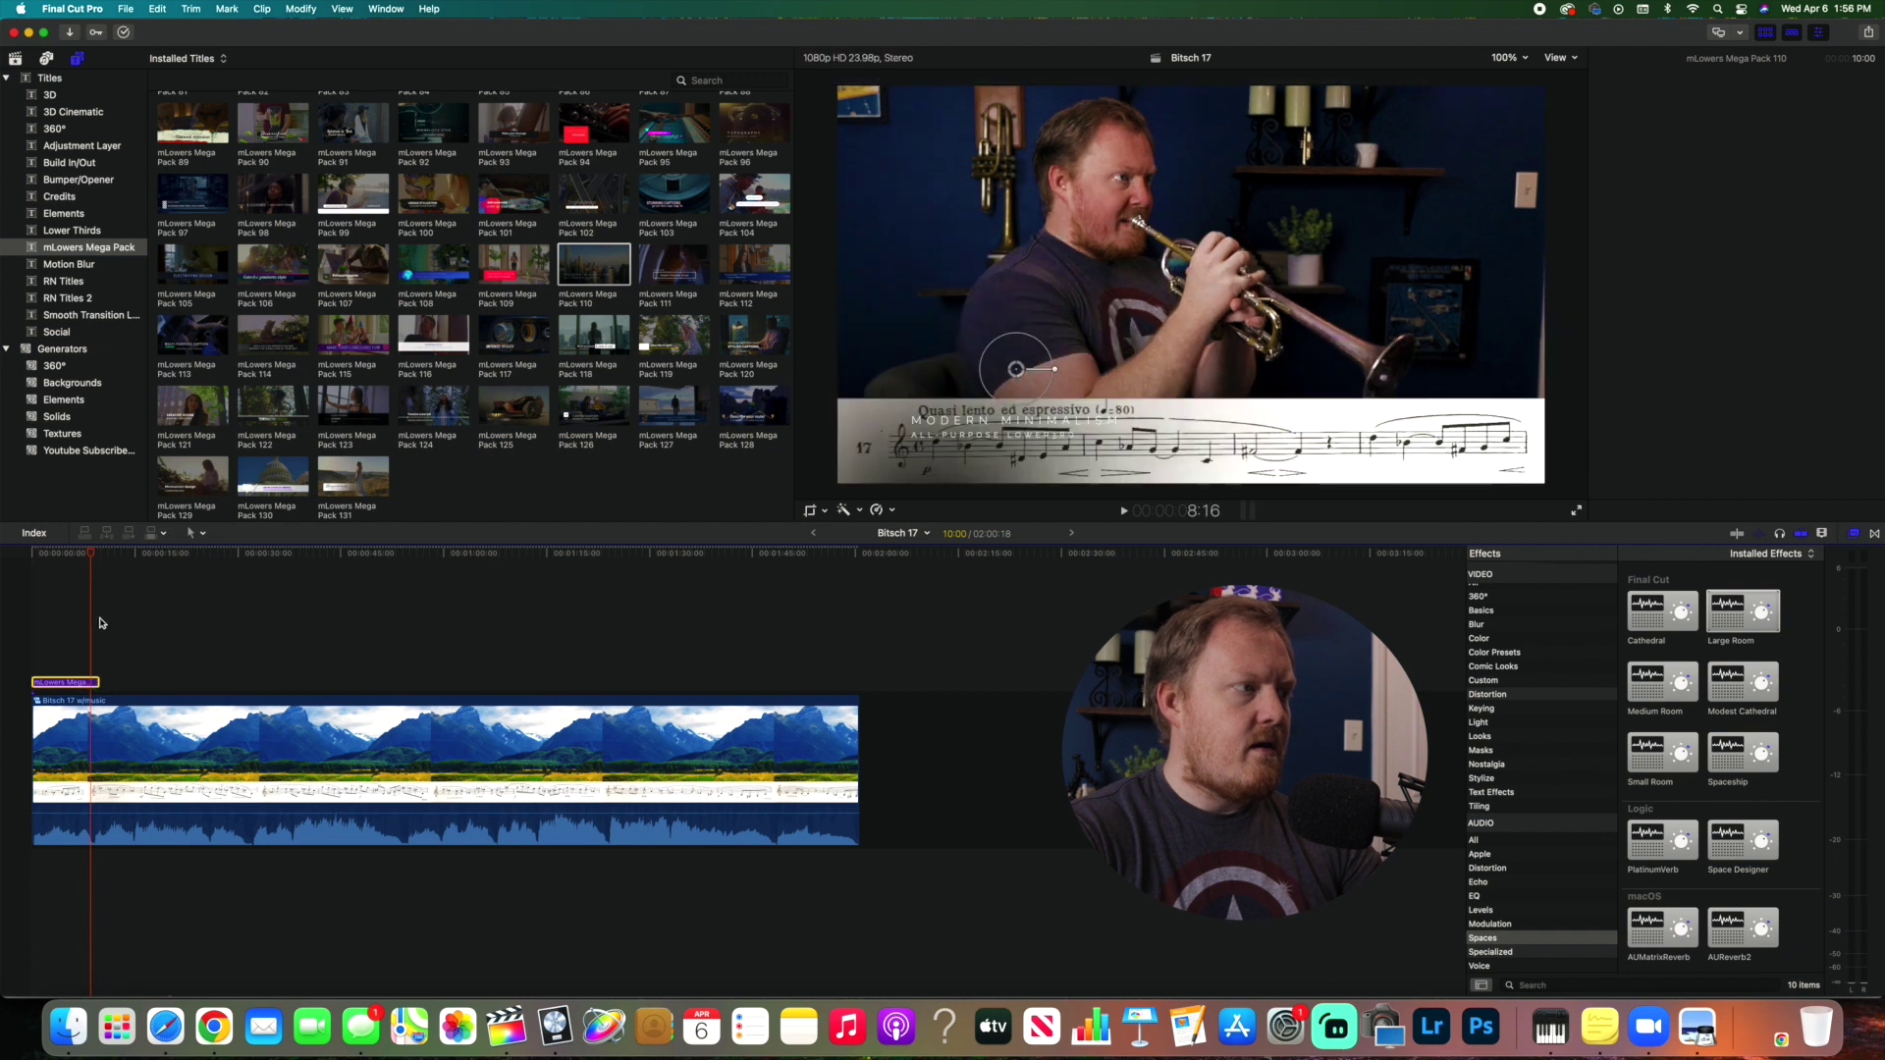
- Set the title text to 'Etude Number 17' and the subtitle to the composer's name
left_click(1604, 60)
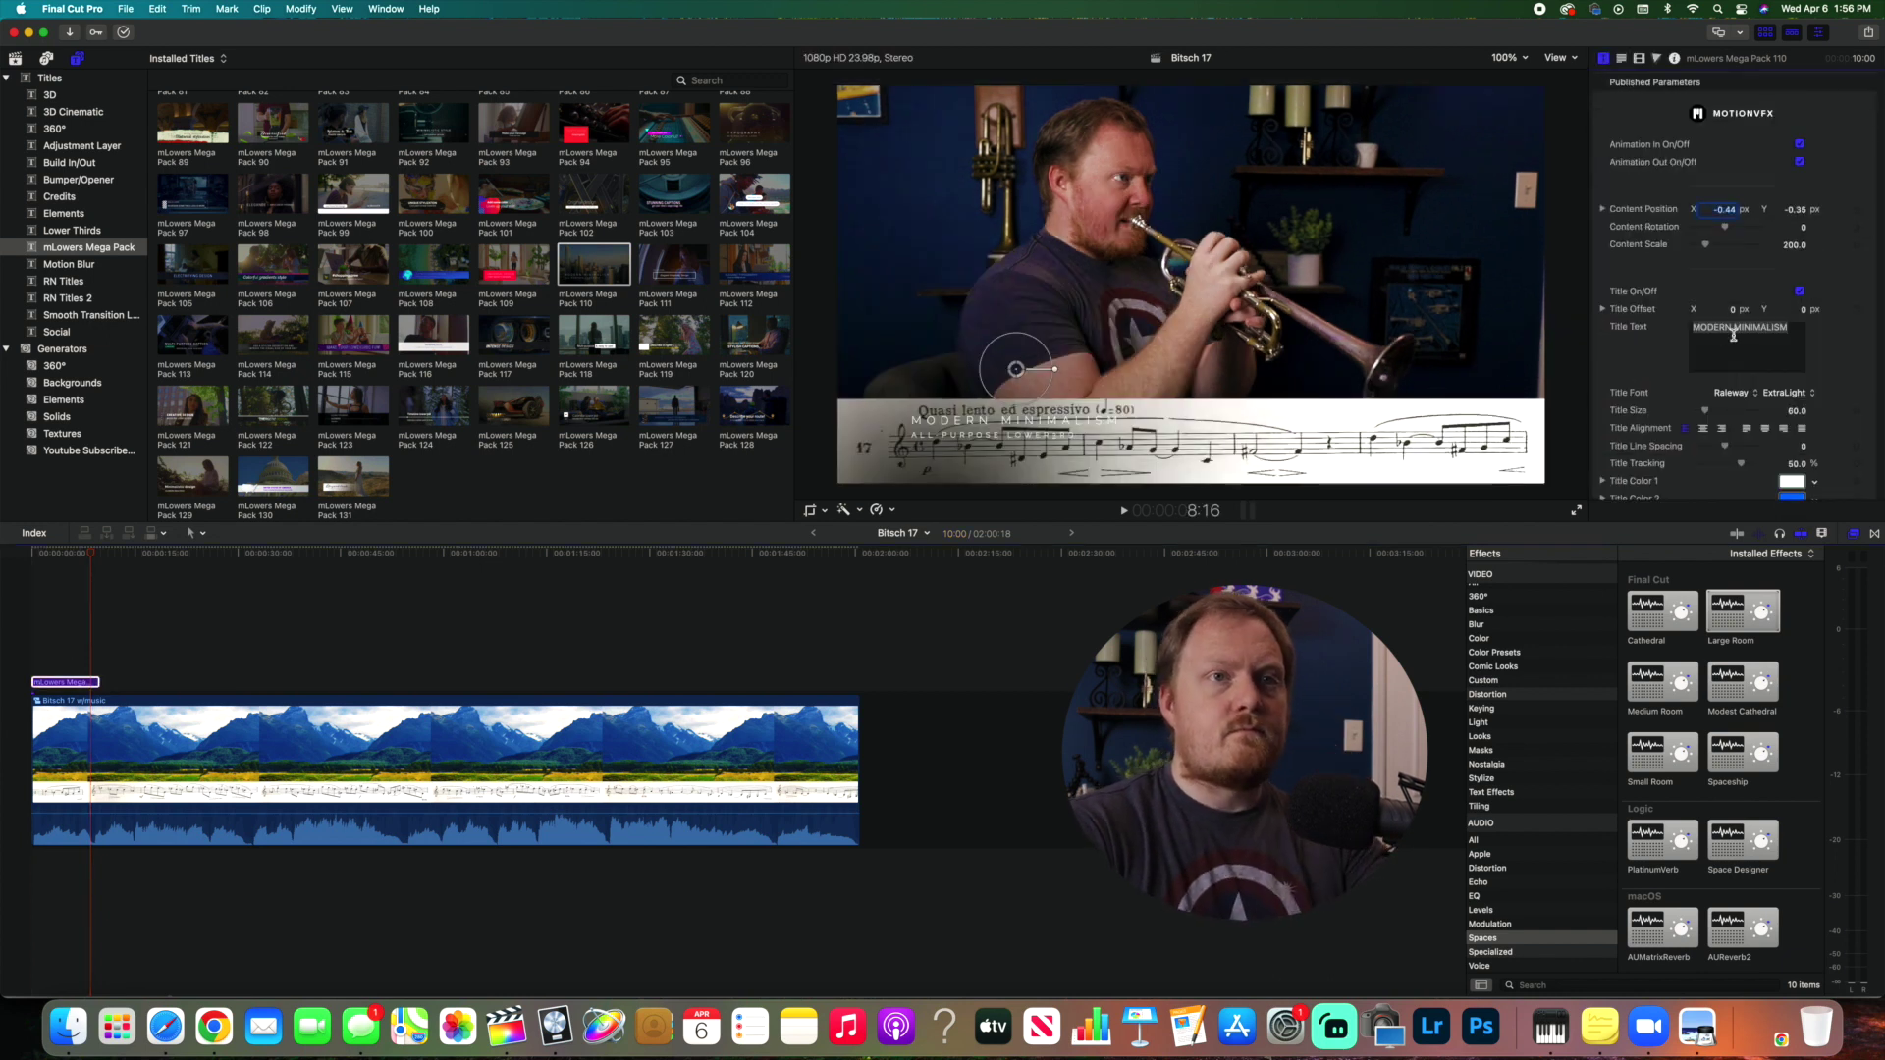
type("B")
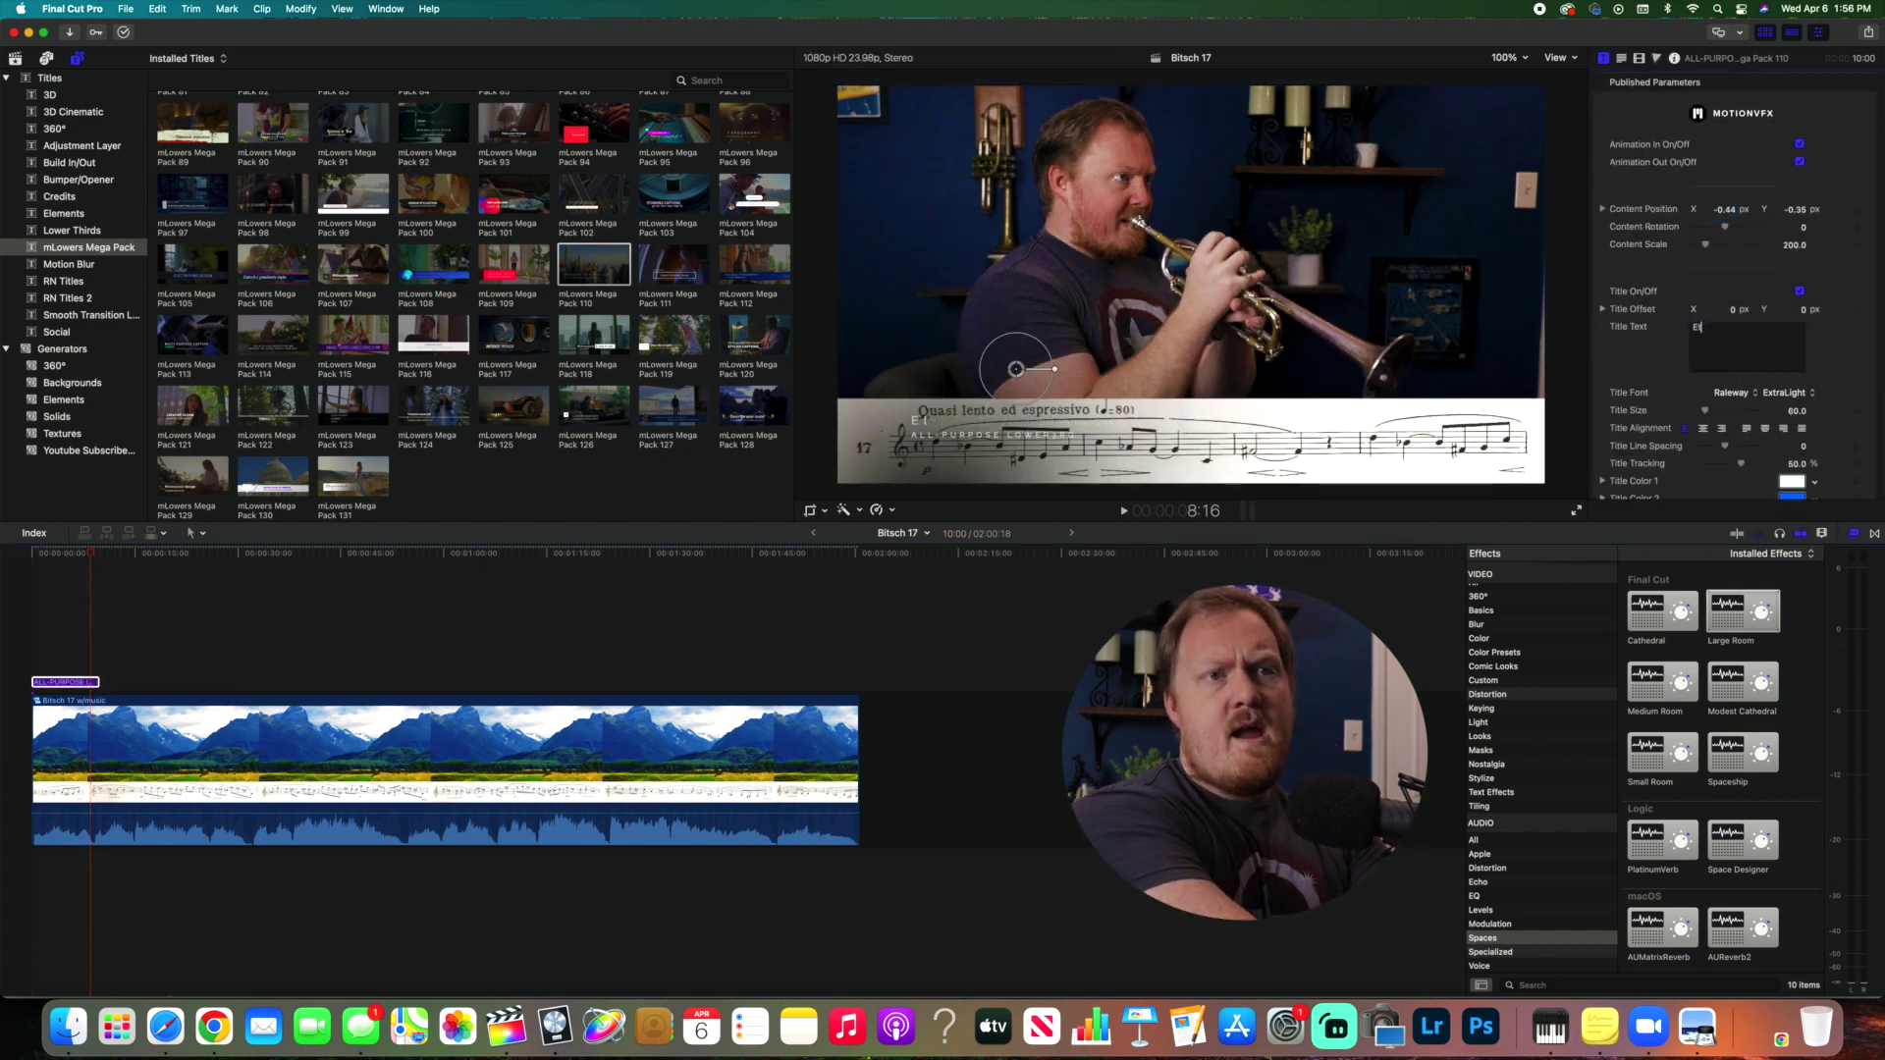
type("tude Numbe")
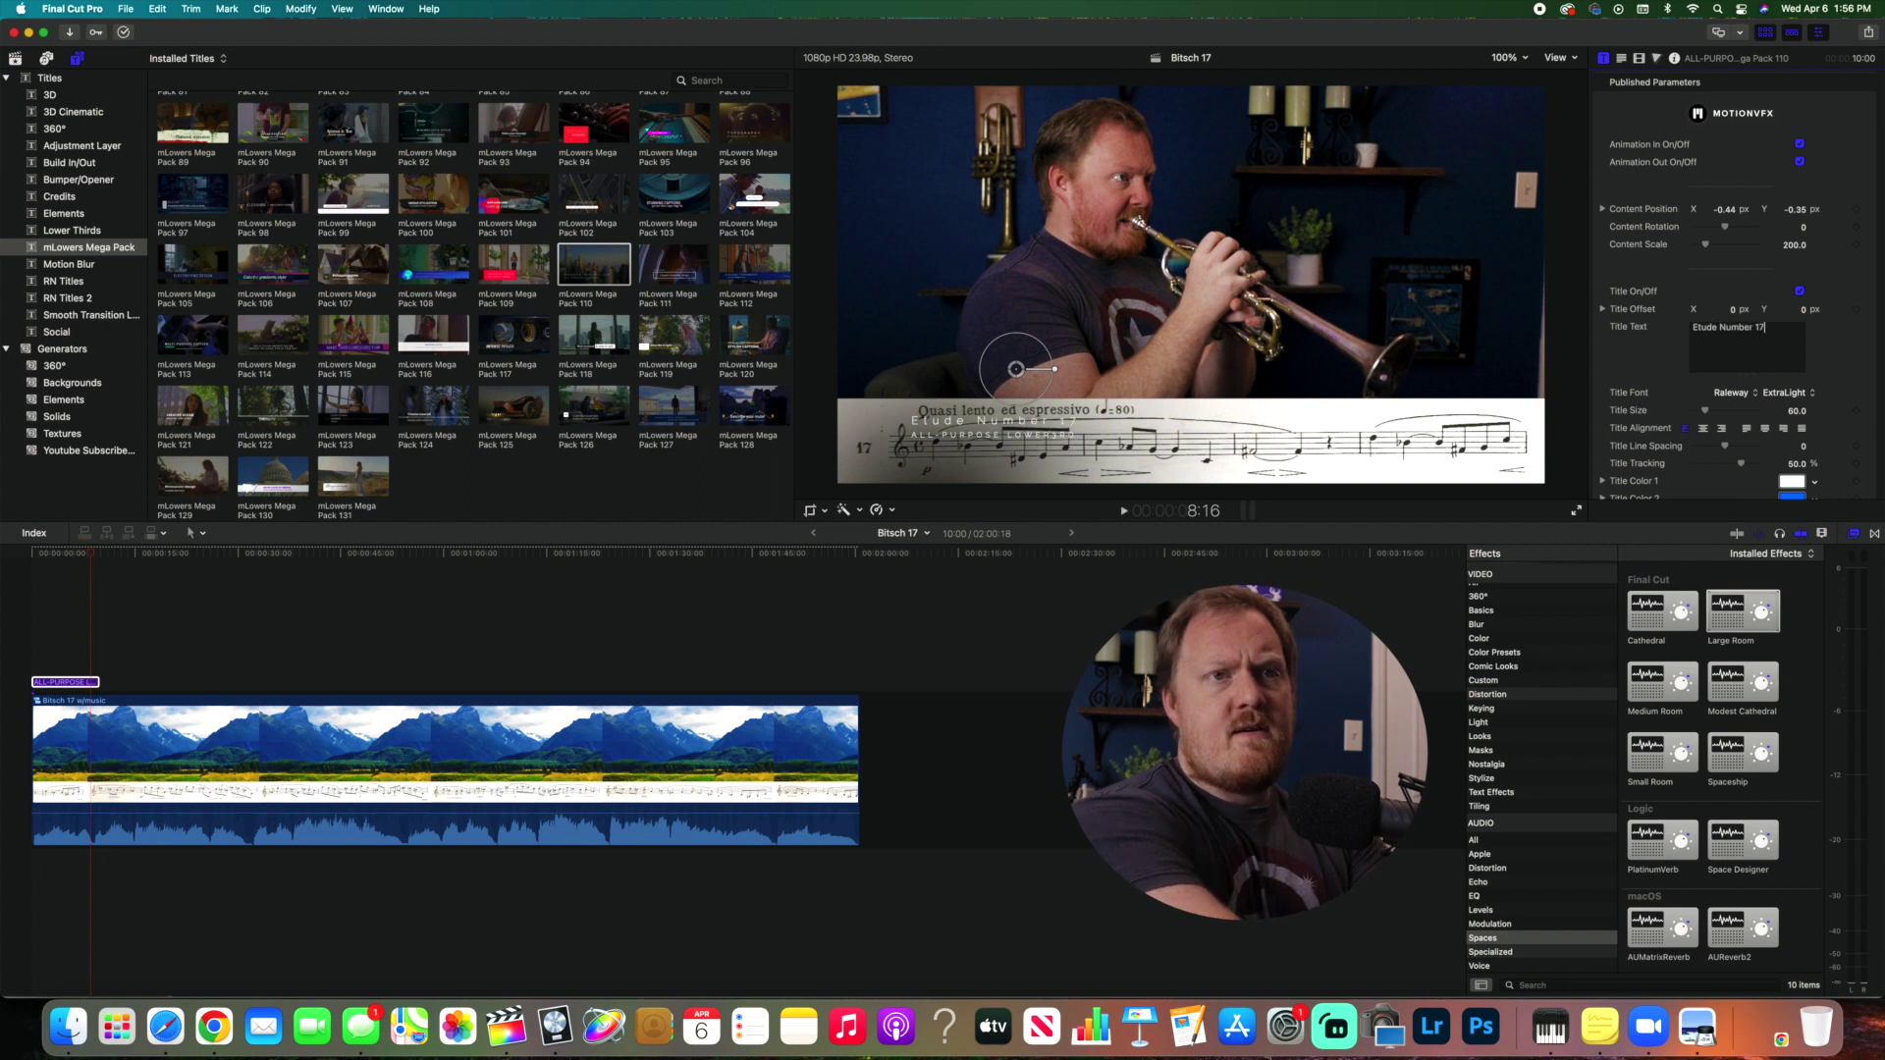
type("r 17")
scroll(1728, 295, "down", 3)
left_click_drag(1743, 363, 1692, 349)
type("Marcel B")
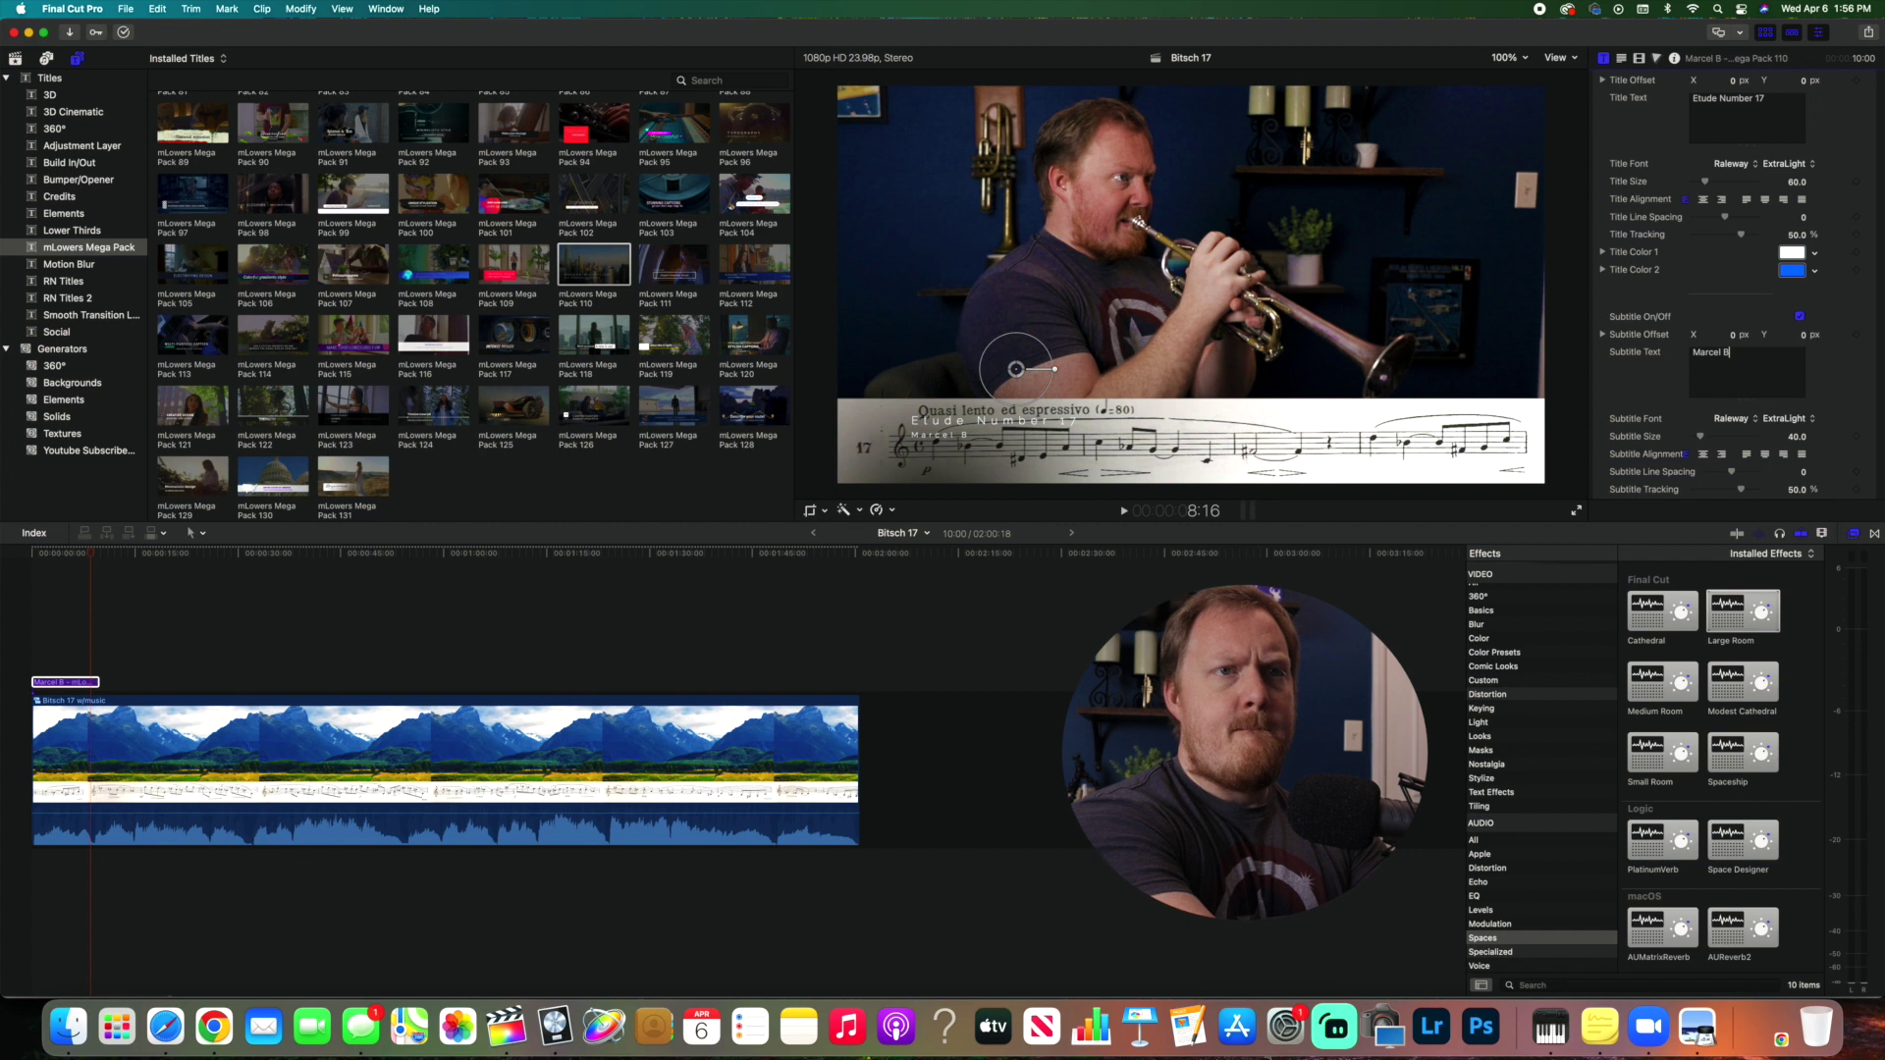
type("itsch")
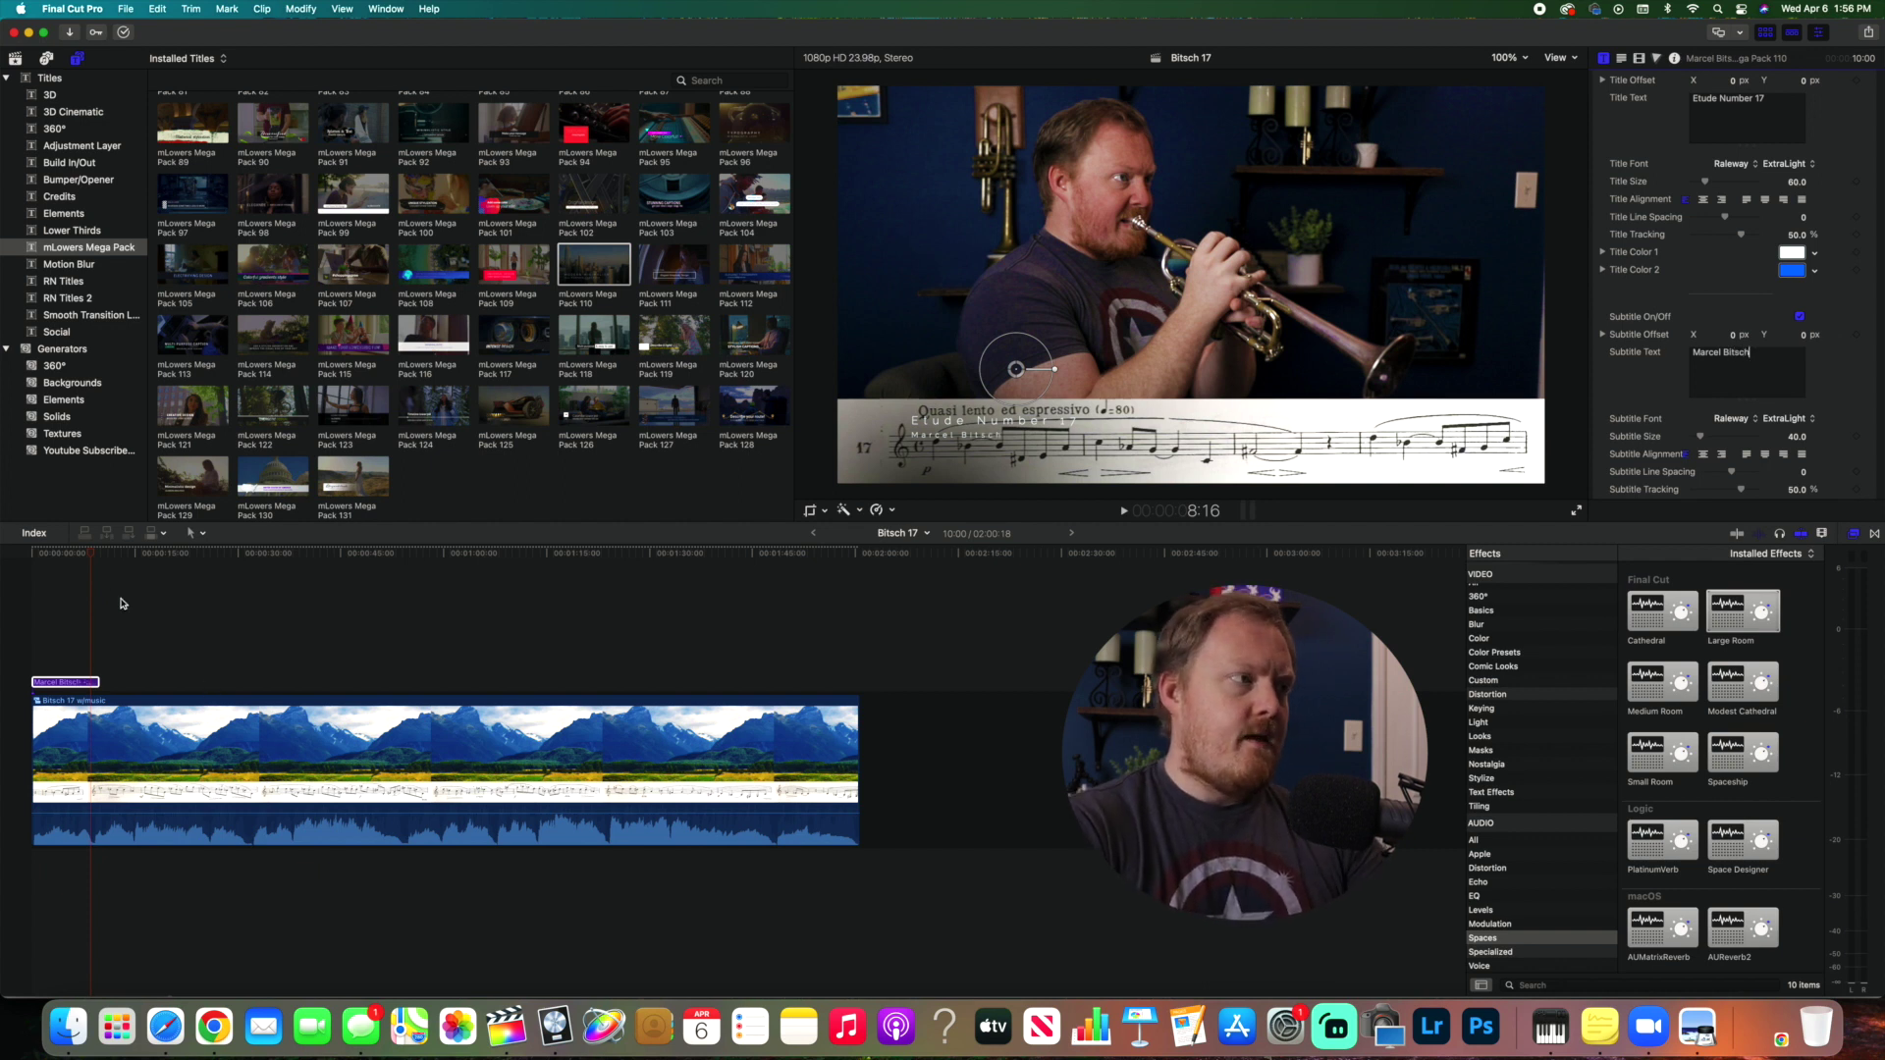
- Enlarge the title content to scale 398 and move it toward the upper right of the frame
left_click(64, 555)
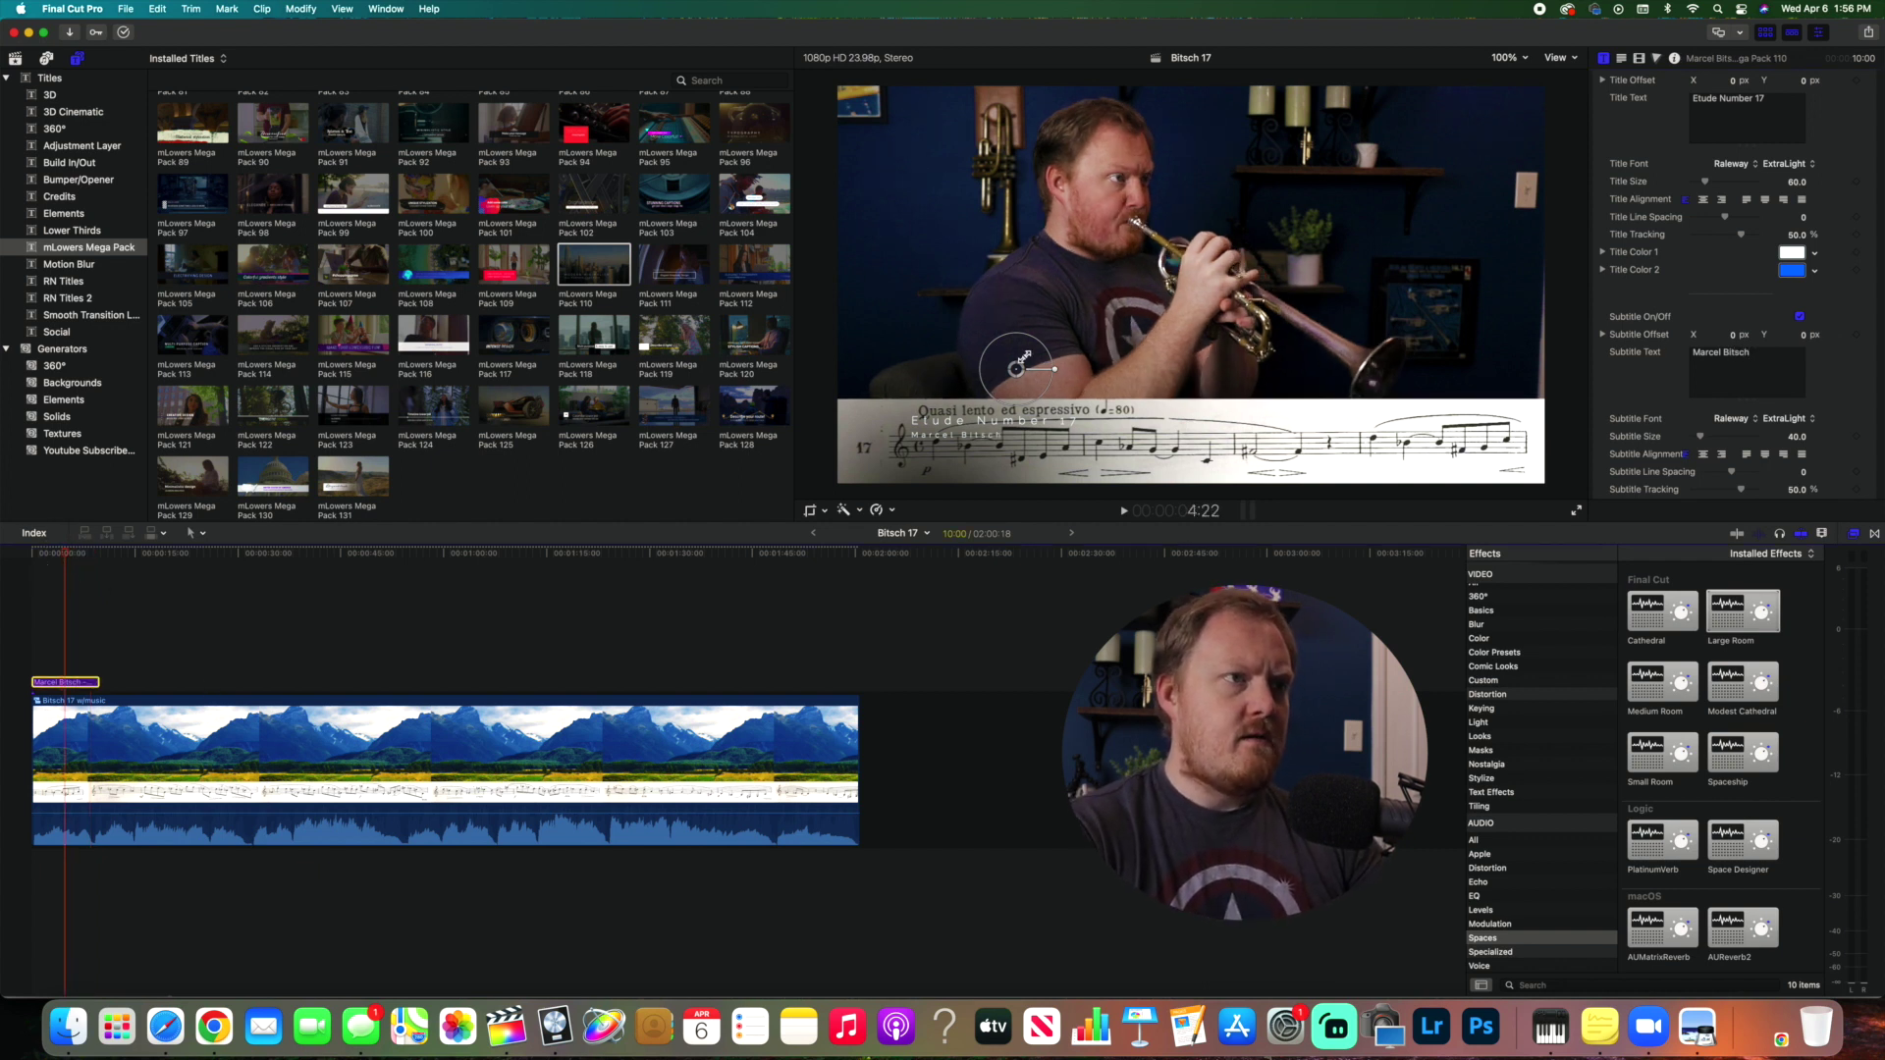
left_click_drag(1021, 355, 1387, 115)
scroll(1734, 204, "up", 1)
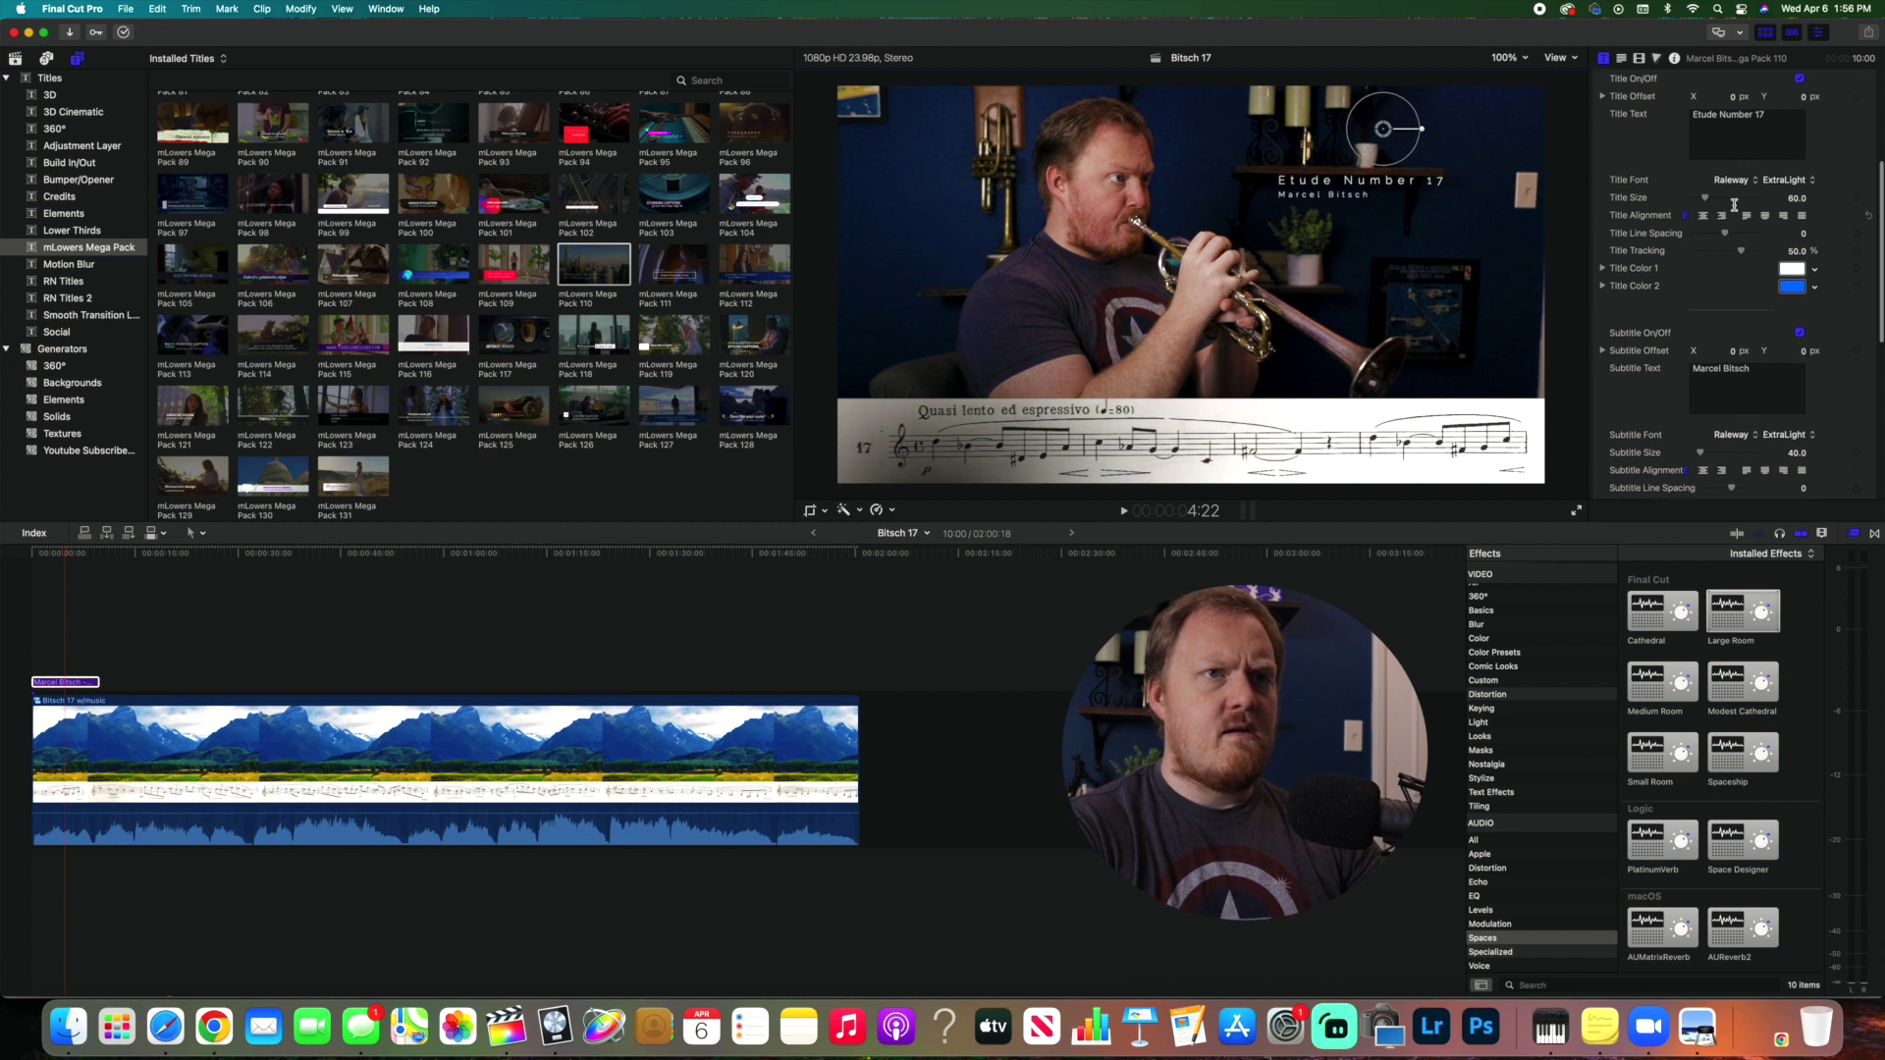
scroll(1734, 205, "up", 5)
left_click_drag(1711, 247, 1723, 248)
left_click_drag(1389, 130, 1407, 121)
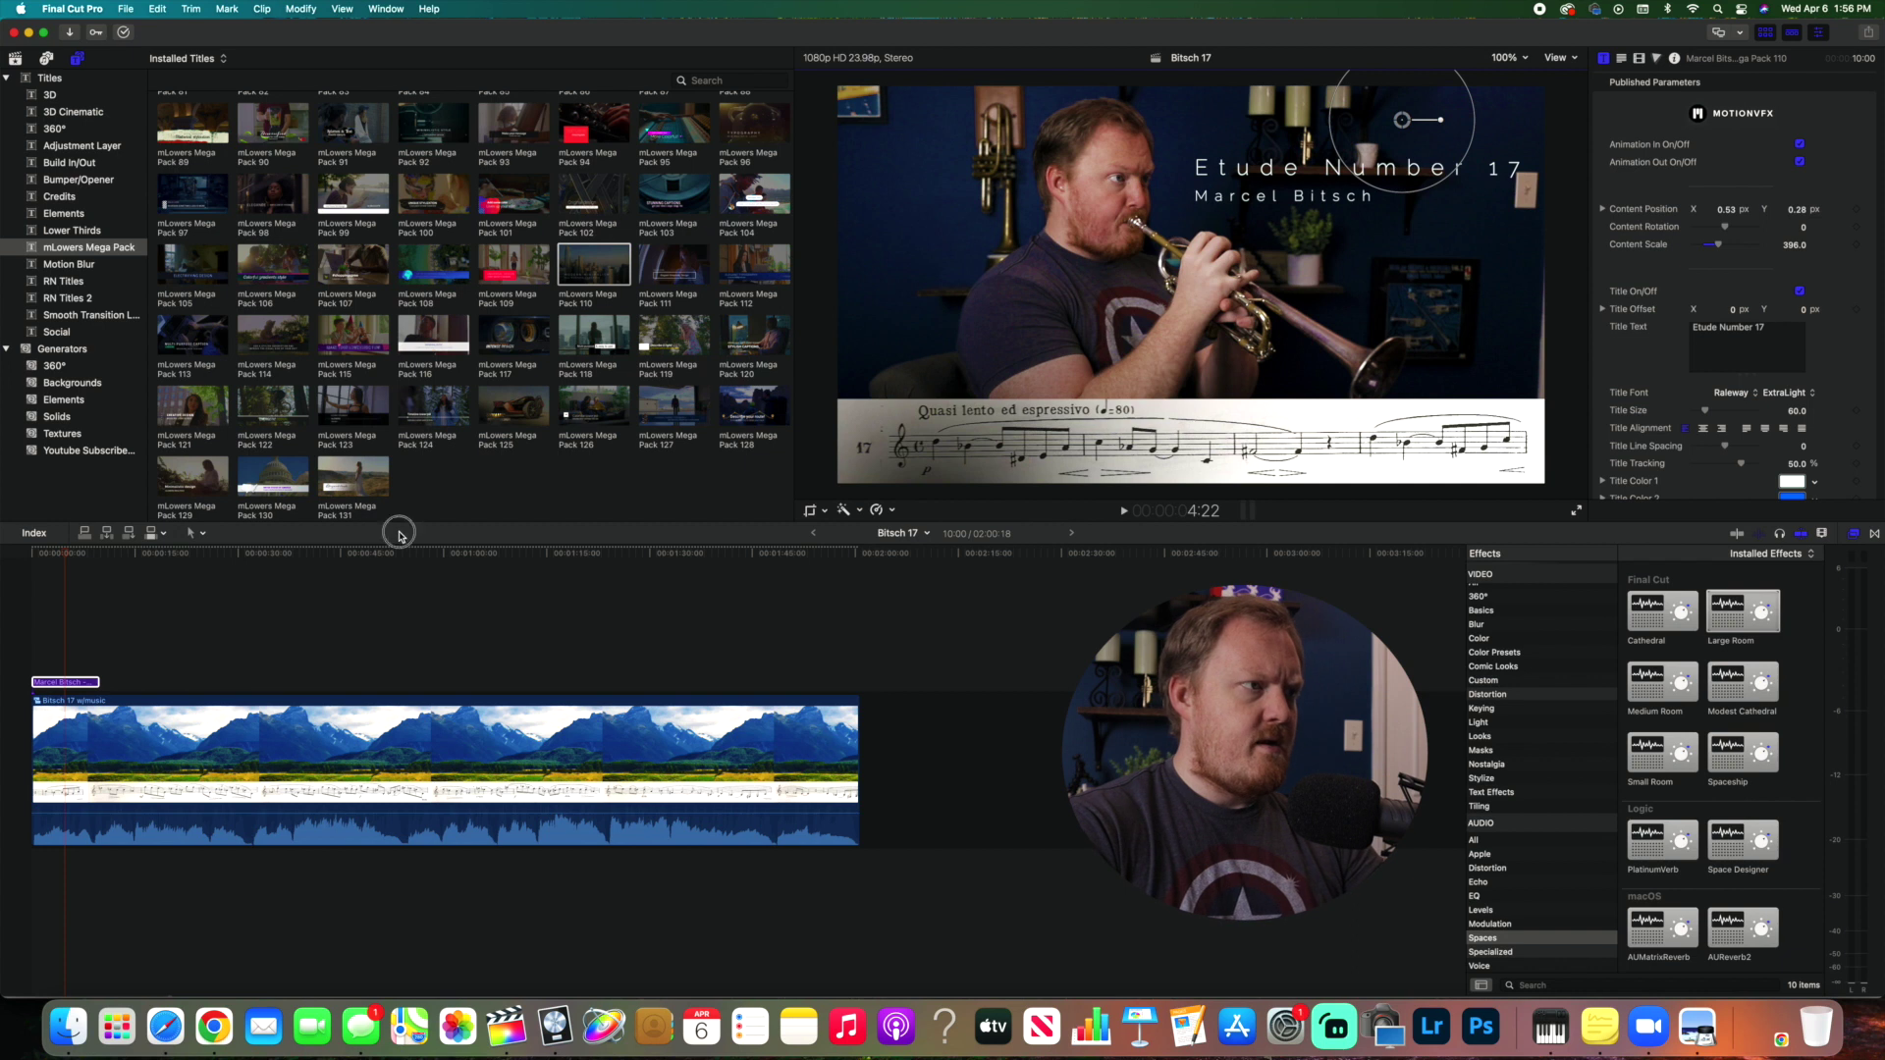
- Shift the title to start just after the opening fade-in and play from the beginning to check it
key("super+equal")
key("super+equal")
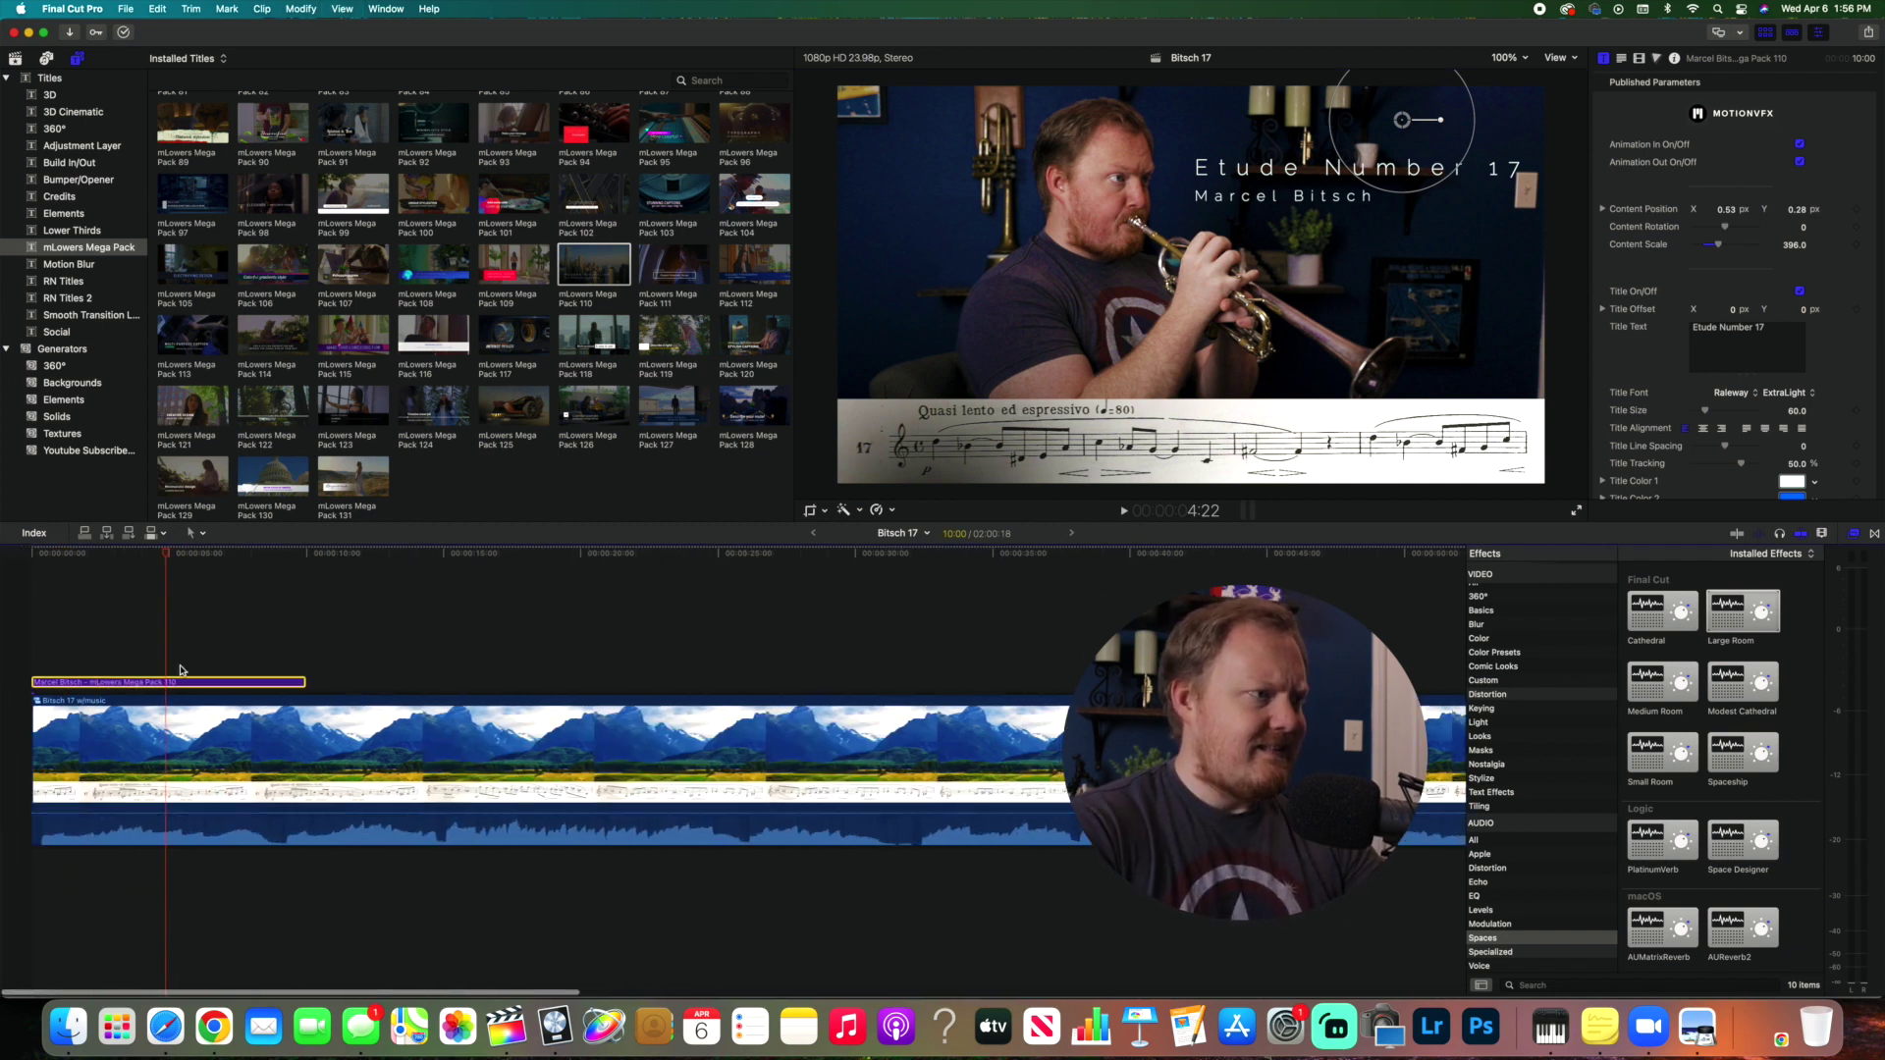
left_click_drag(204, 684, 239, 684)
key("Home")
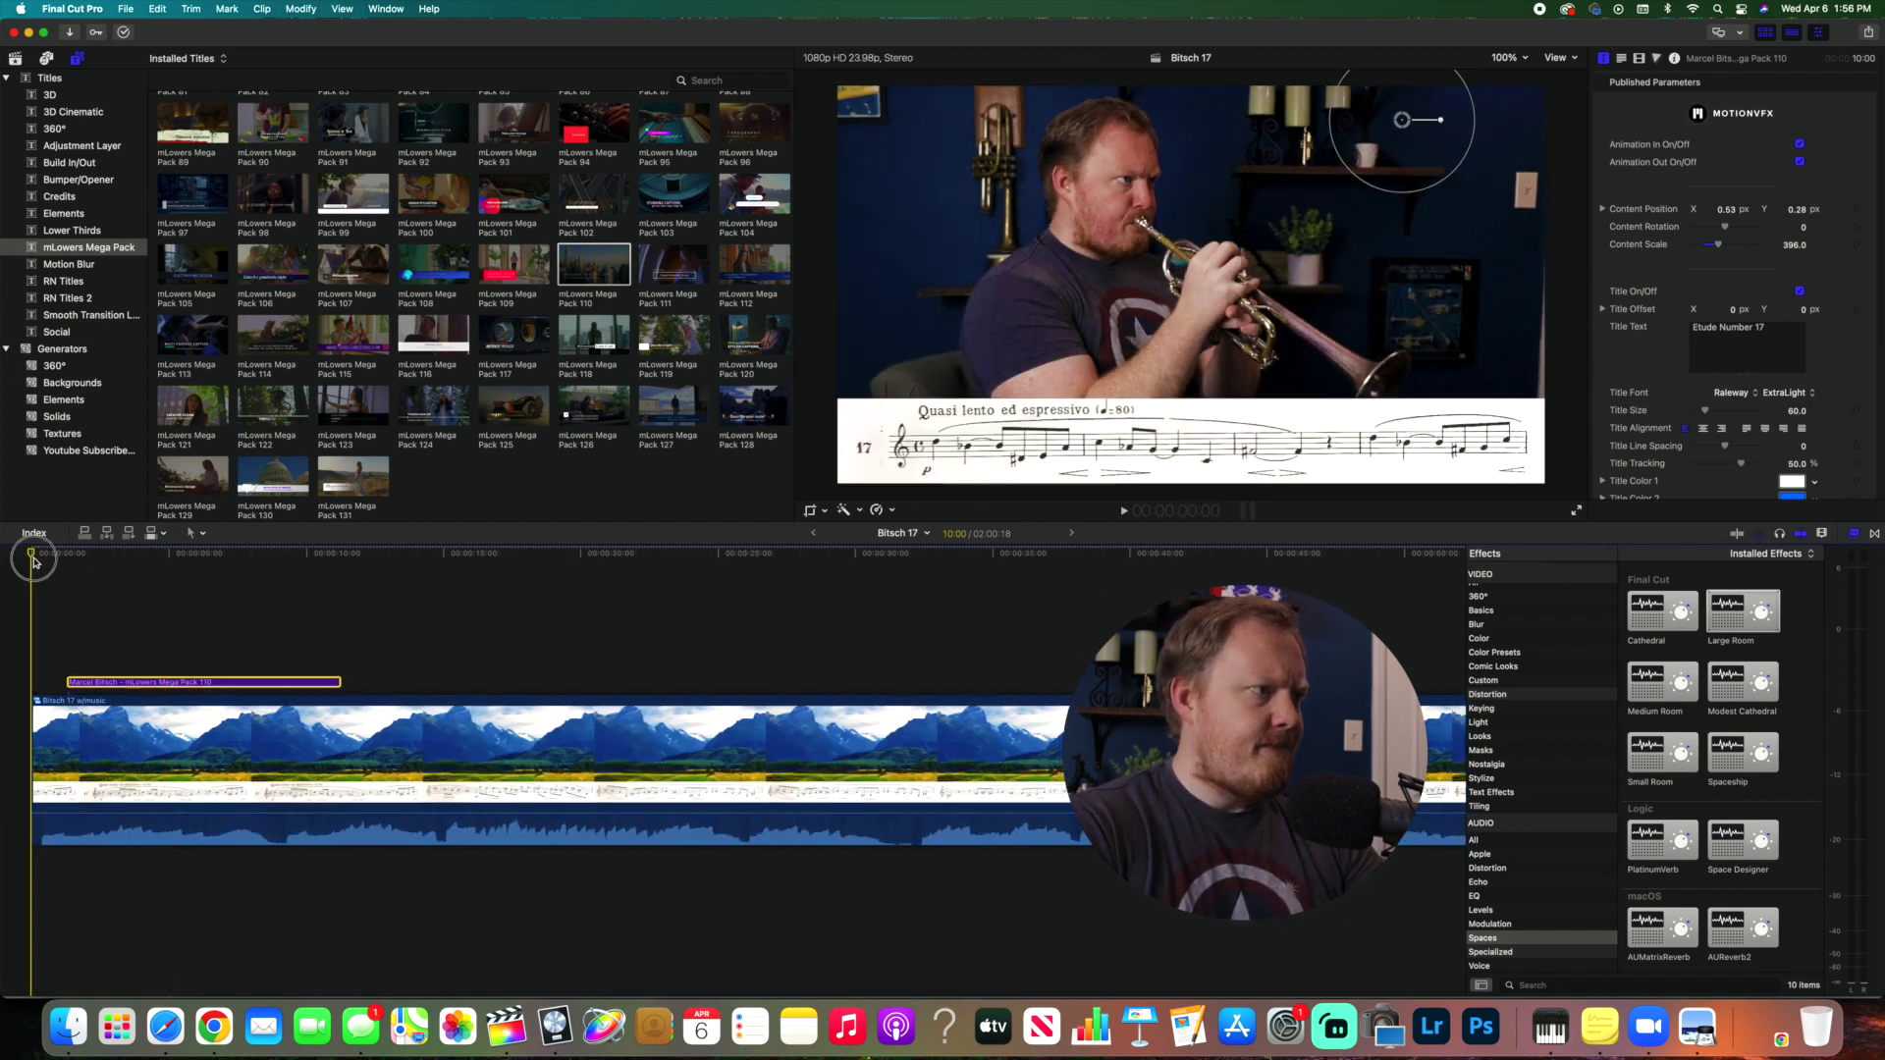
key("space")
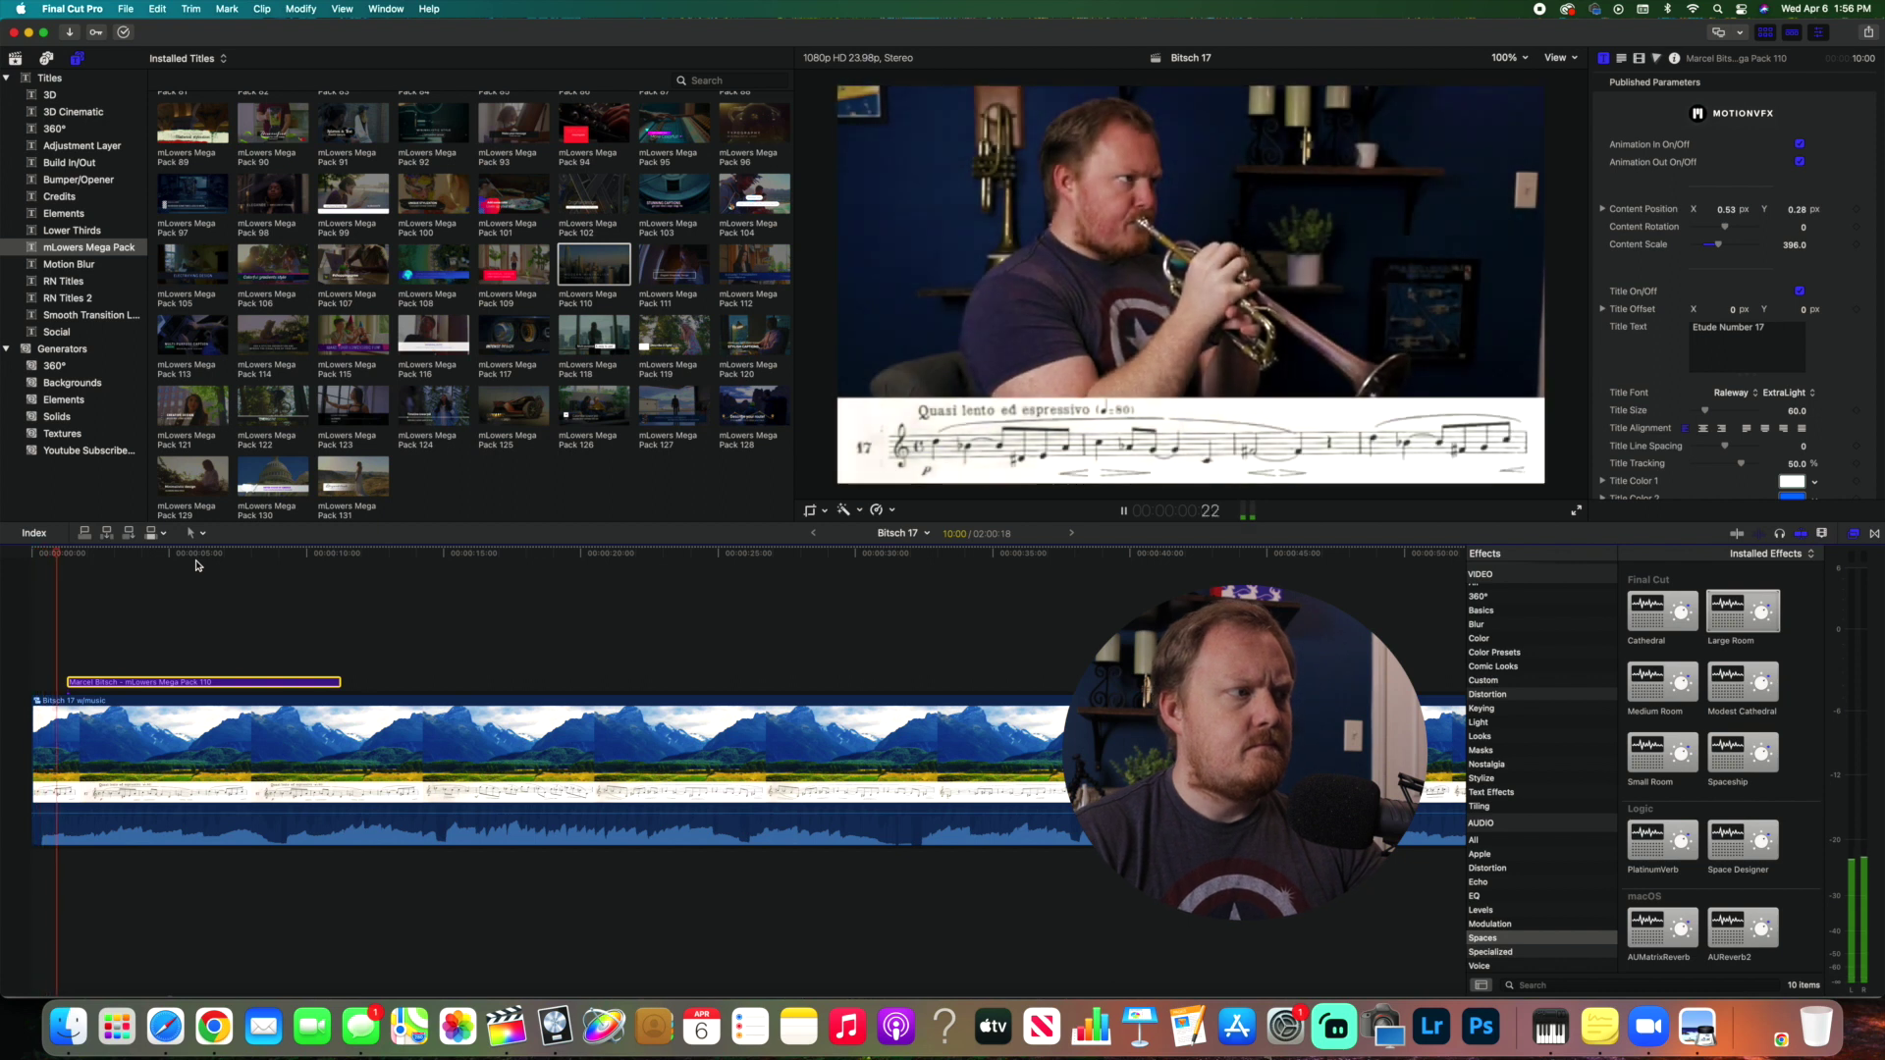